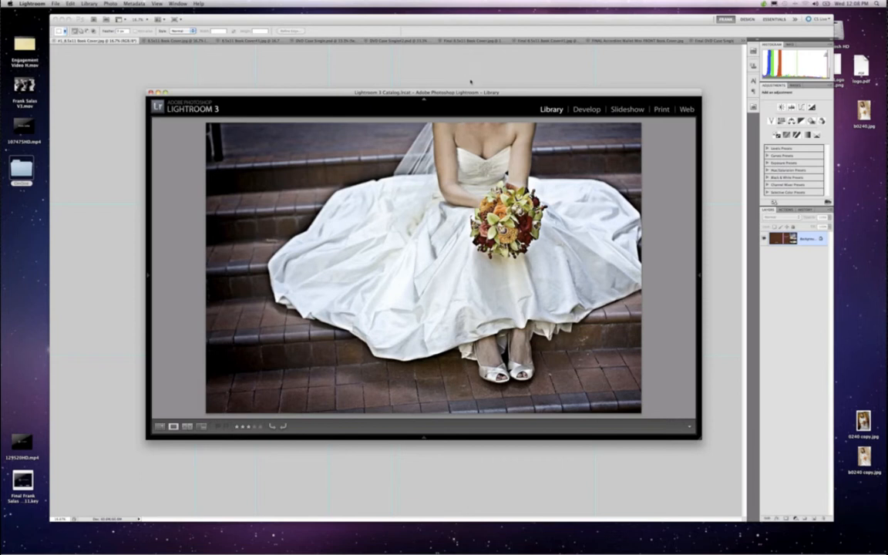
Switch to Photoshop, enlarge its window to fill the screen and activate the Move tool.
click(471, 80)
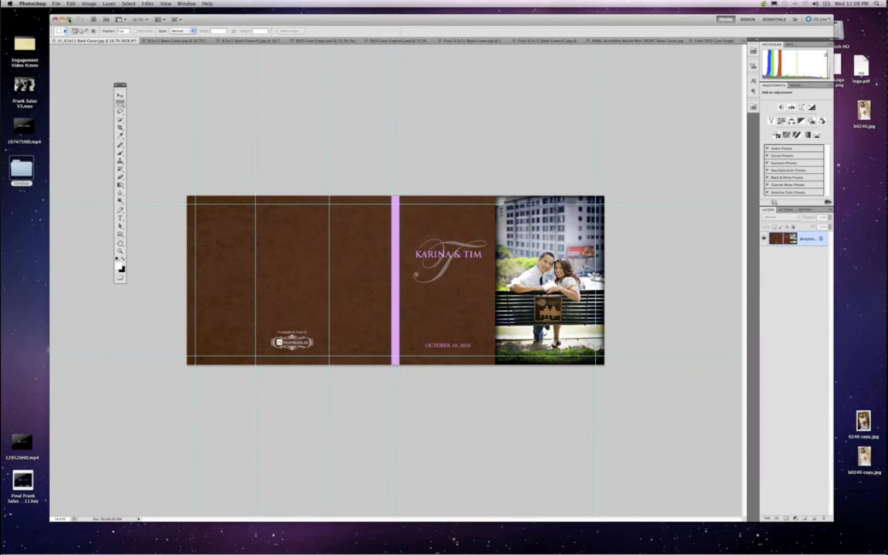
click(68, 18)
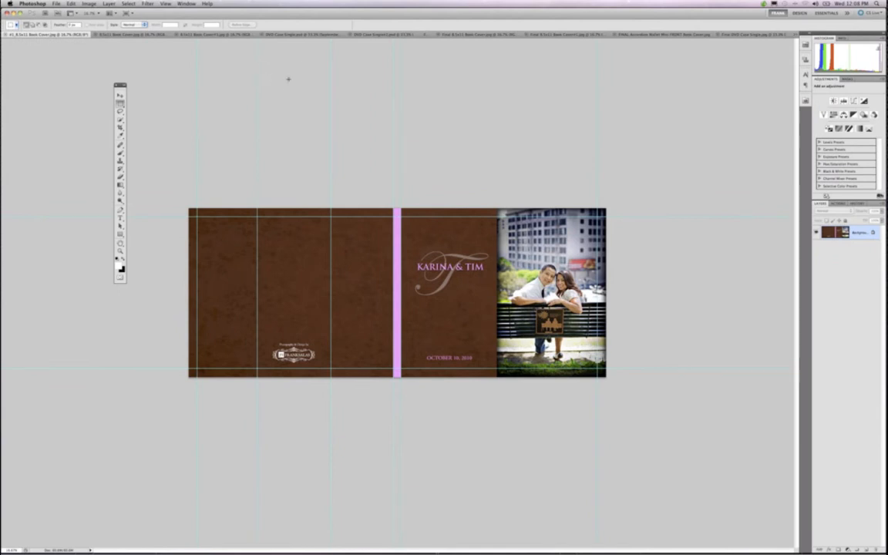
key(v)
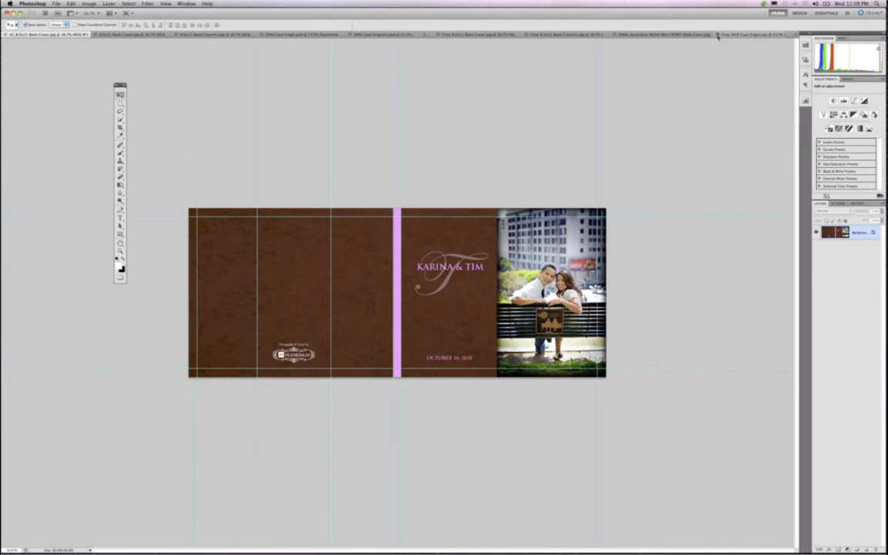
Close the Final DVD Case Single, FINAL Accordion Wallet Mini FRONT Book Cover and last Final 8.5x11 Book Cover documents.
click(718, 36)
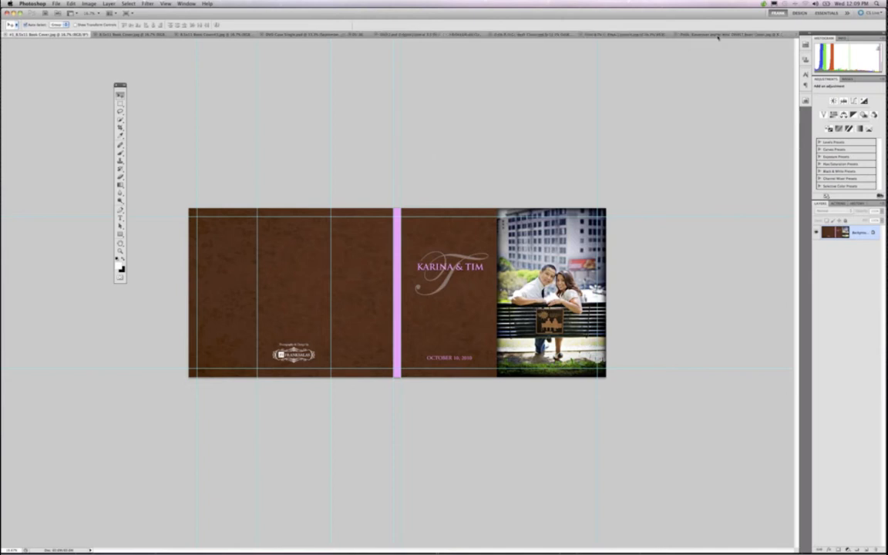
click(676, 36)
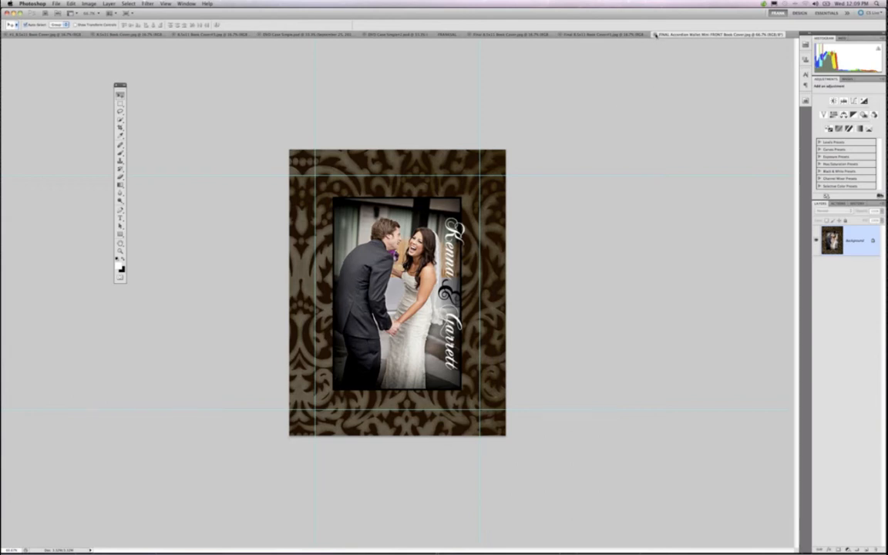
click(656, 35)
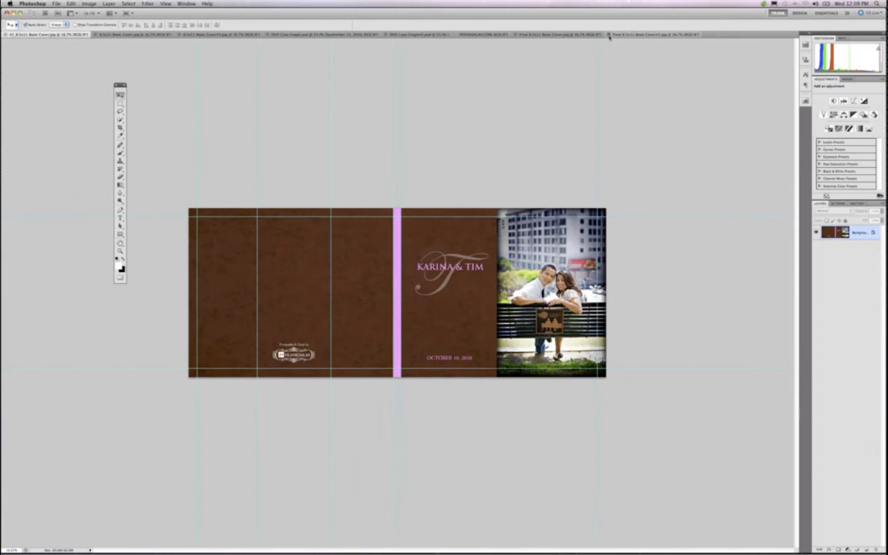
click(608, 35)
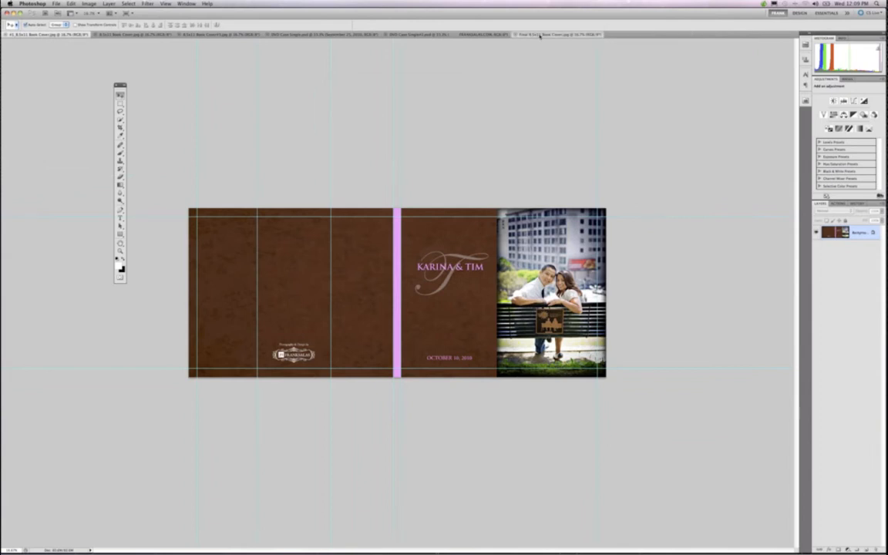
View the remaining open book cover and DVD case designs one after another, back to the first 8.5x11 cover.
click(504, 34)
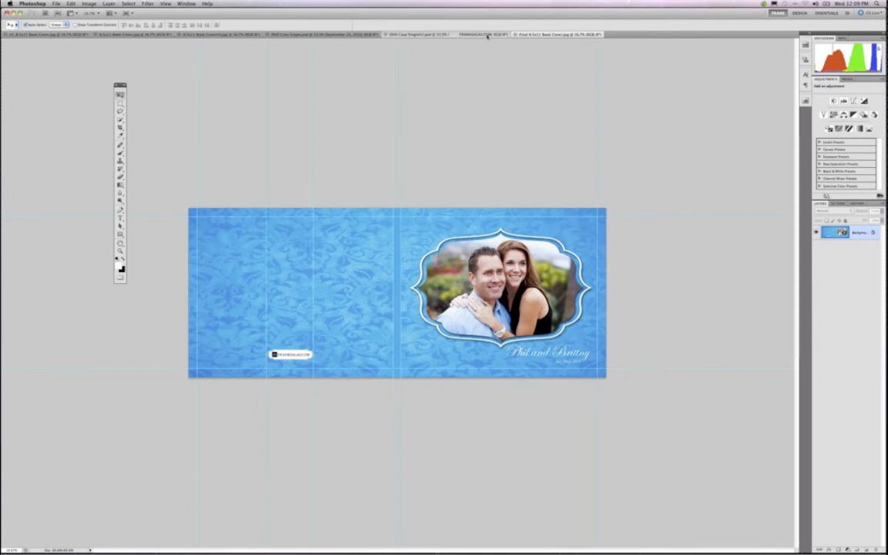
click(421, 34)
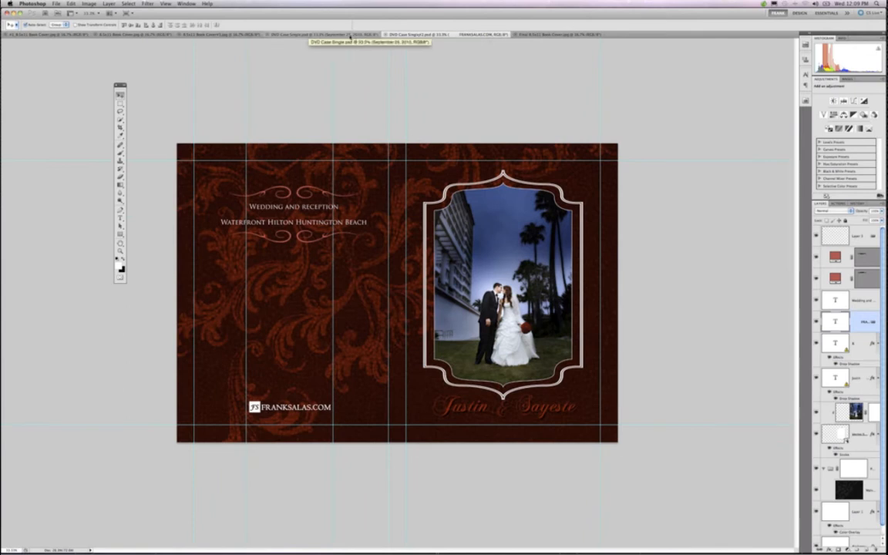
click(349, 36)
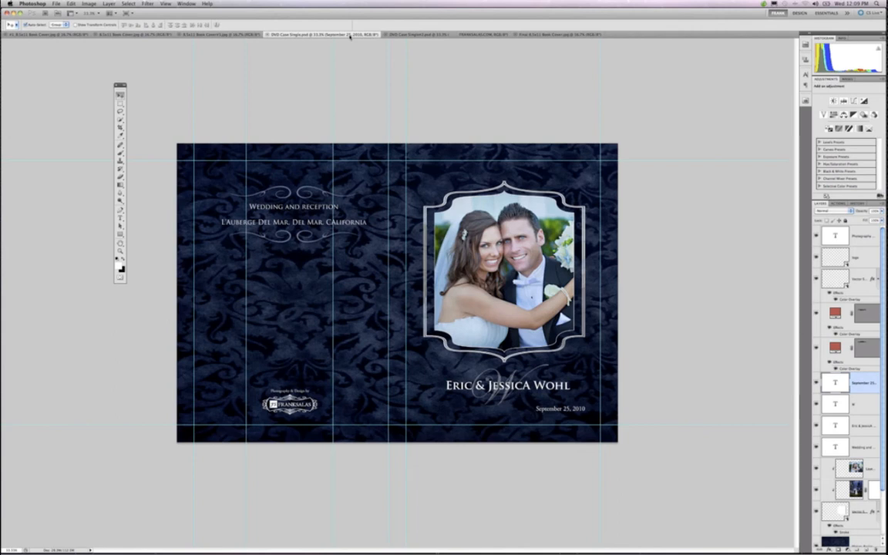
click(246, 36)
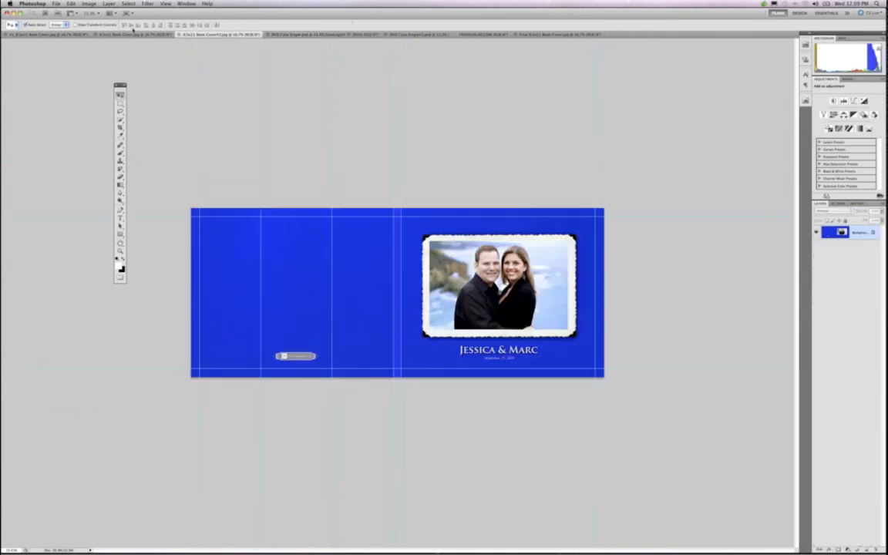
click(85, 36)
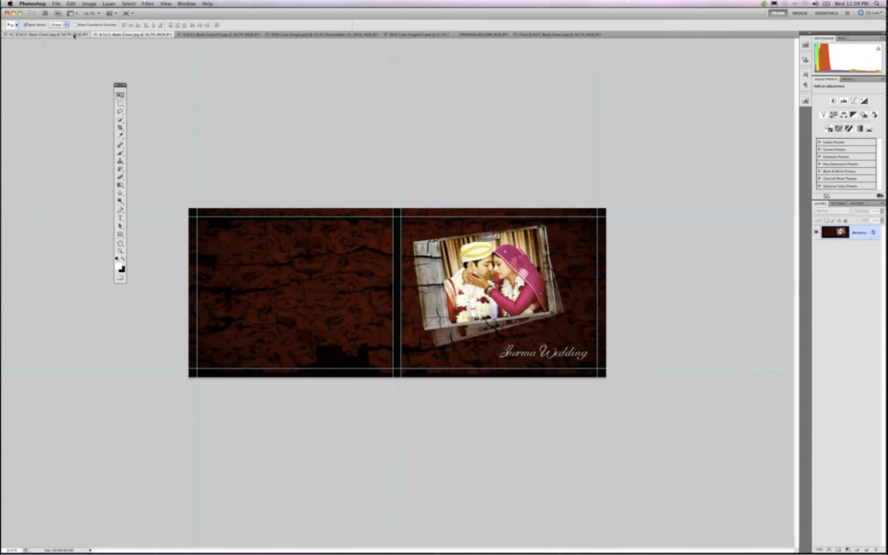
click(74, 36)
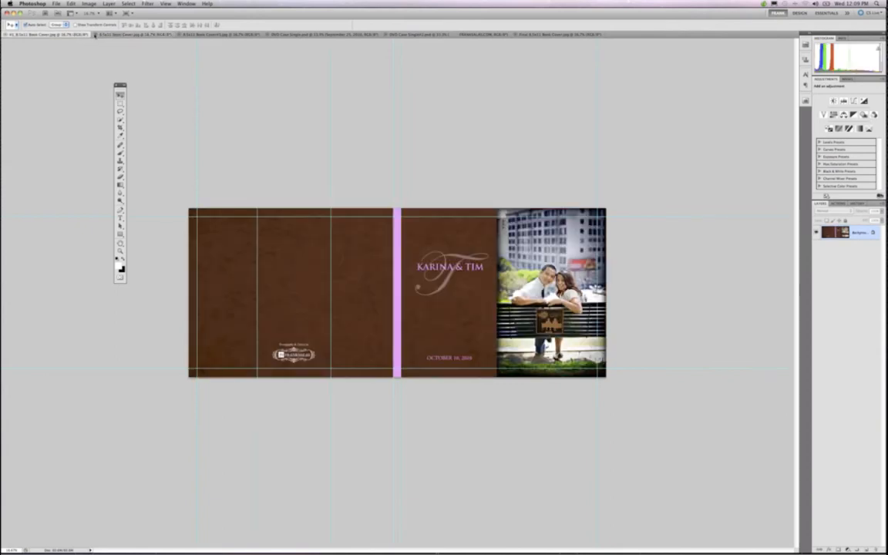
Close all remaining open book cover and DVD case documents.
click(95, 35)
click(184, 36)
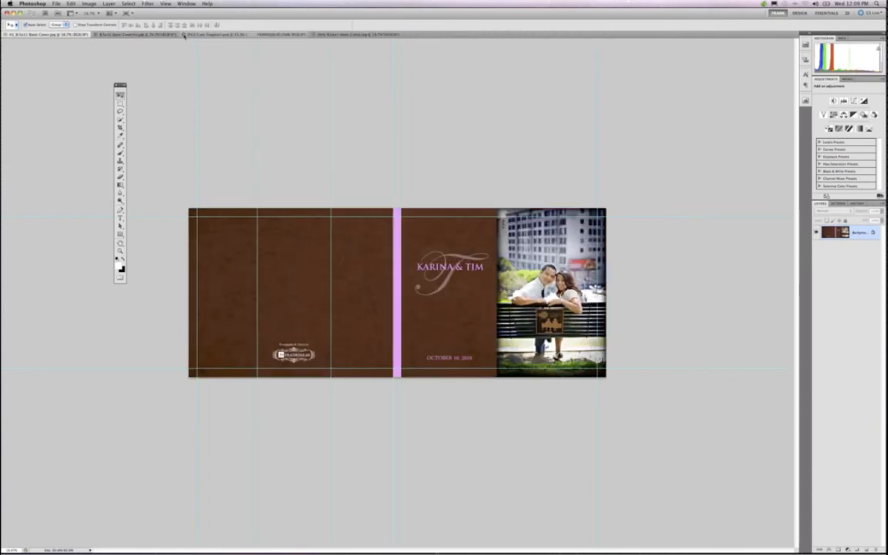
click(183, 36)
click(184, 37)
click(183, 36)
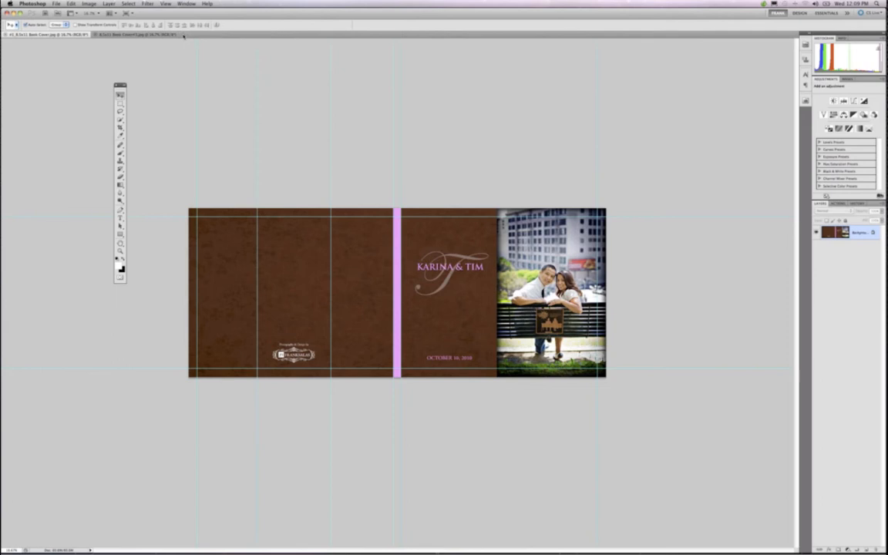
click(94, 35)
click(5, 35)
Move the floating toolbox closer to the workspace edge and expand the onOne Software panel.
drag(120, 85, 62, 85)
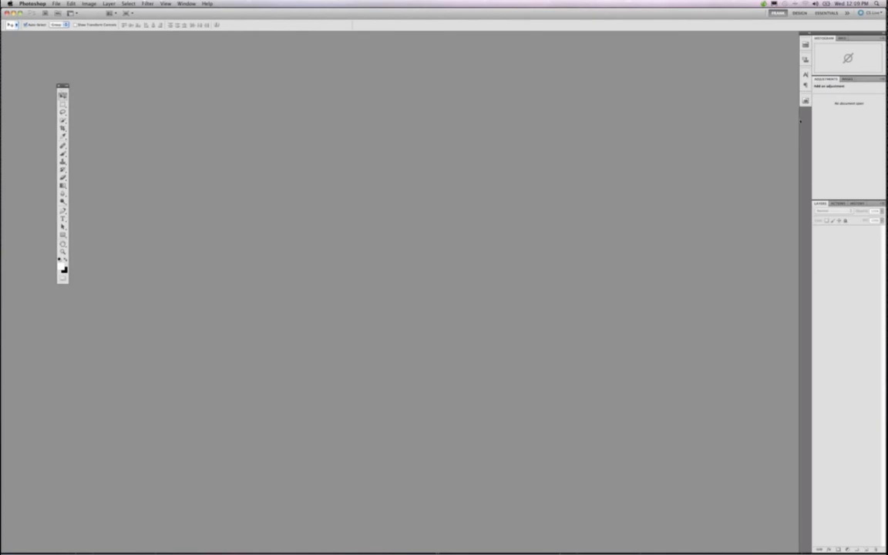
click(805, 100)
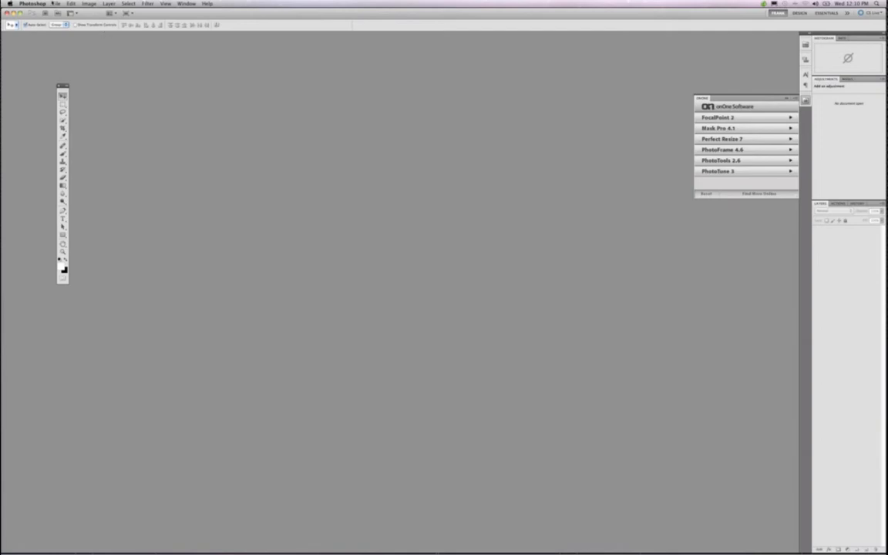
Start opening a file, browse to the OnOne folder on the Desktop and enlarge the Open dialog.
click(56, 3)
click(61, 18)
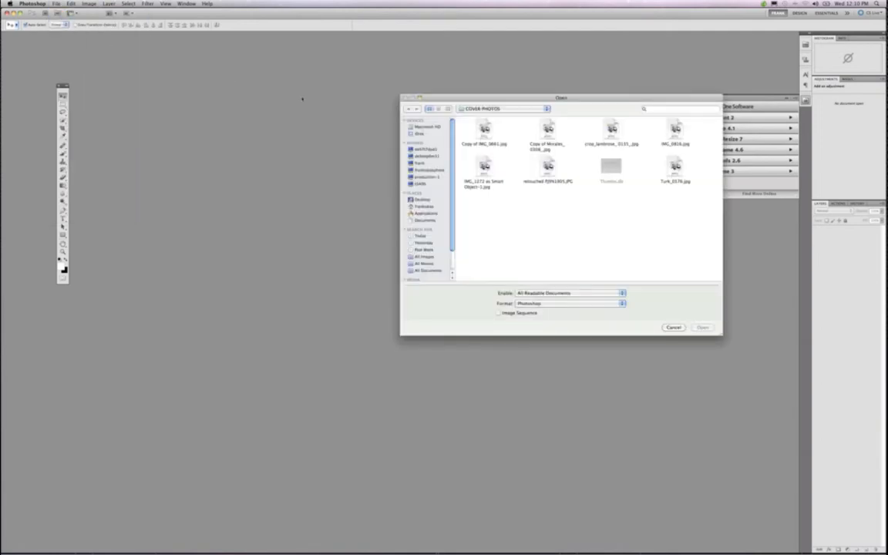
drag(390, 102, 330, 108)
click(297, 209)
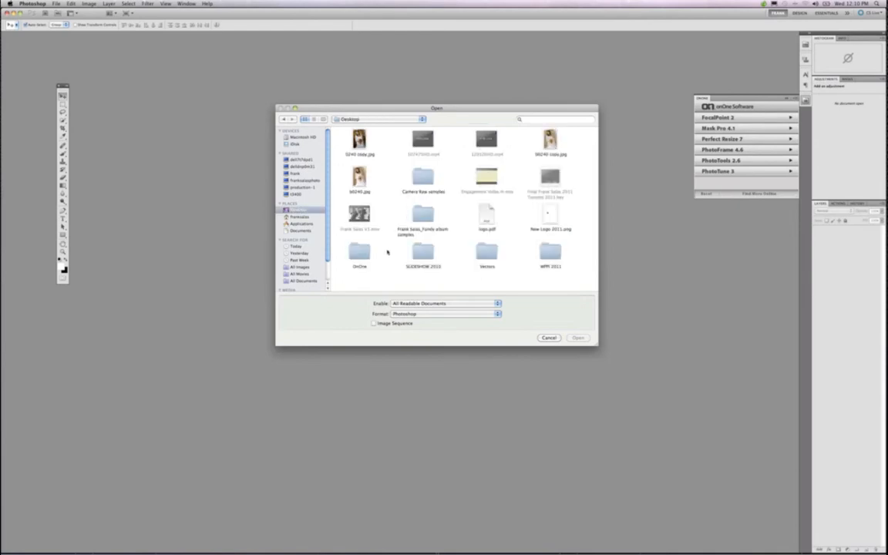
click(359, 252)
double_click(359, 252)
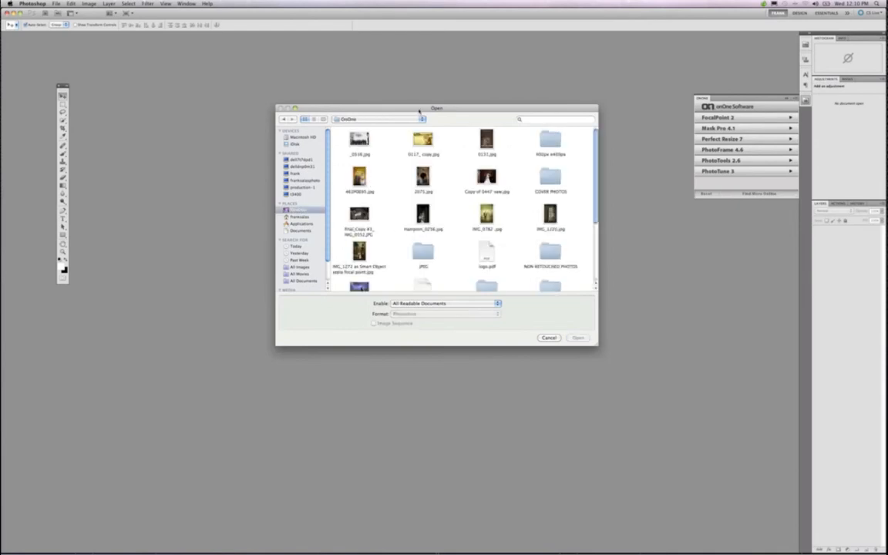
drag(420, 111, 353, 106)
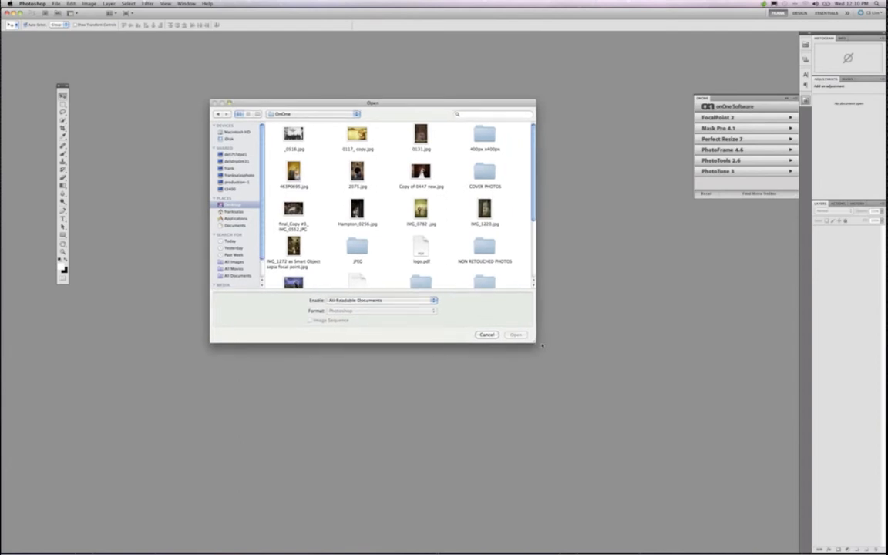
drag(542, 346, 563, 358)
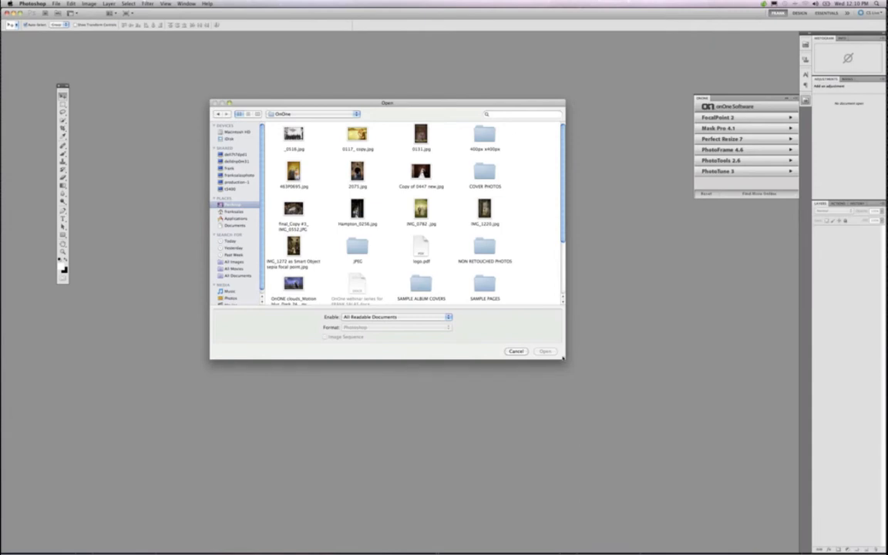
Look inside the COVER PHOTOS folder and return to the OnOne folder.
click(485, 173)
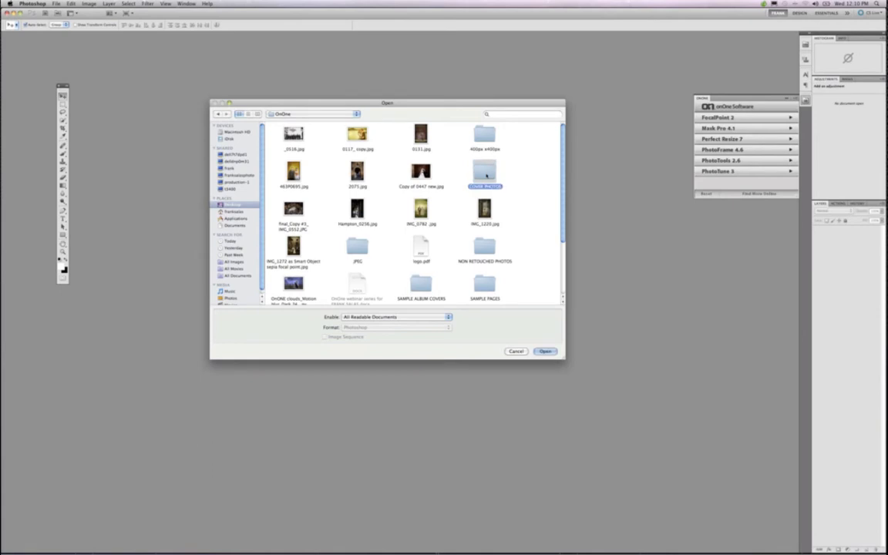
double_click(485, 172)
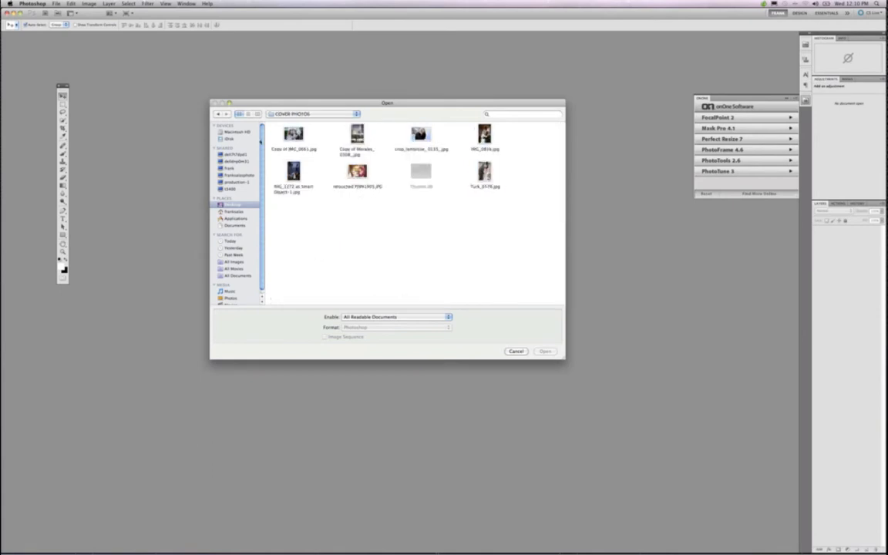
click(220, 115)
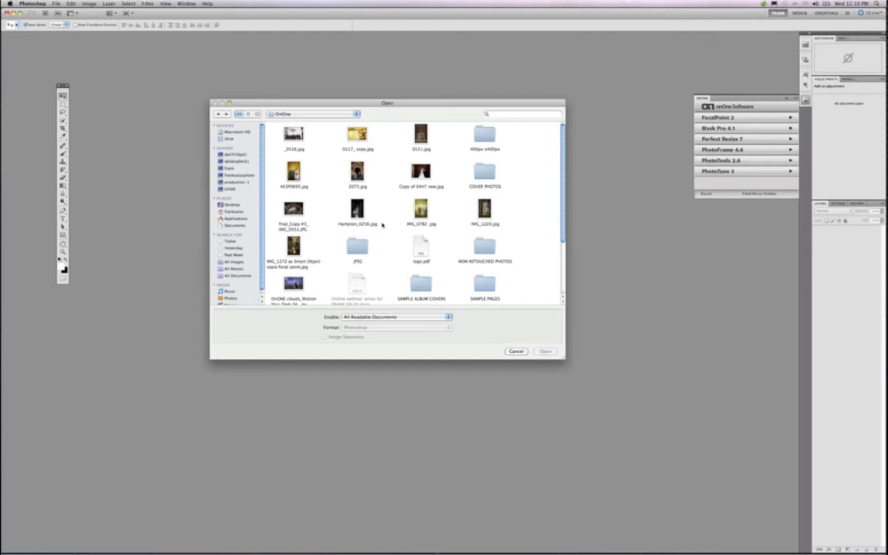
Browse the OnOne folder's contents and enter its TEMPLATES folder.
scroll(382, 225, down, 3)
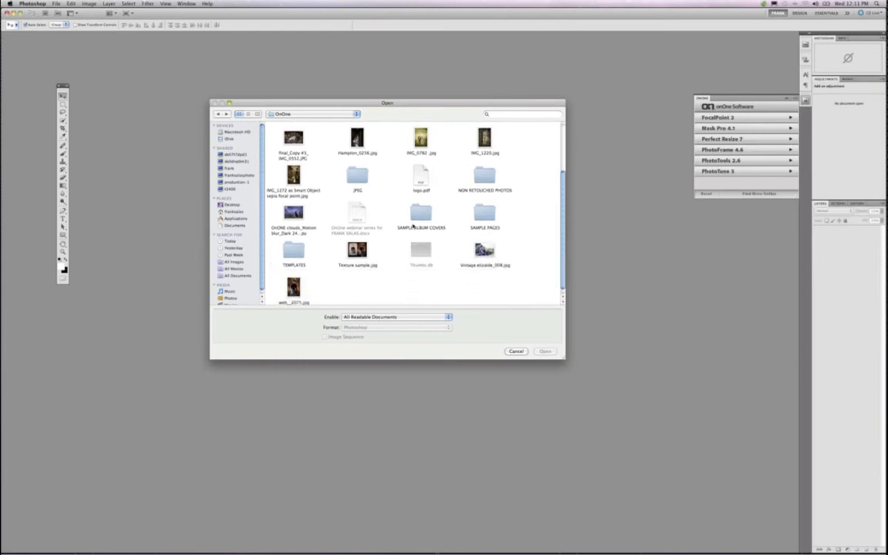
scroll(422, 220, up, 2)
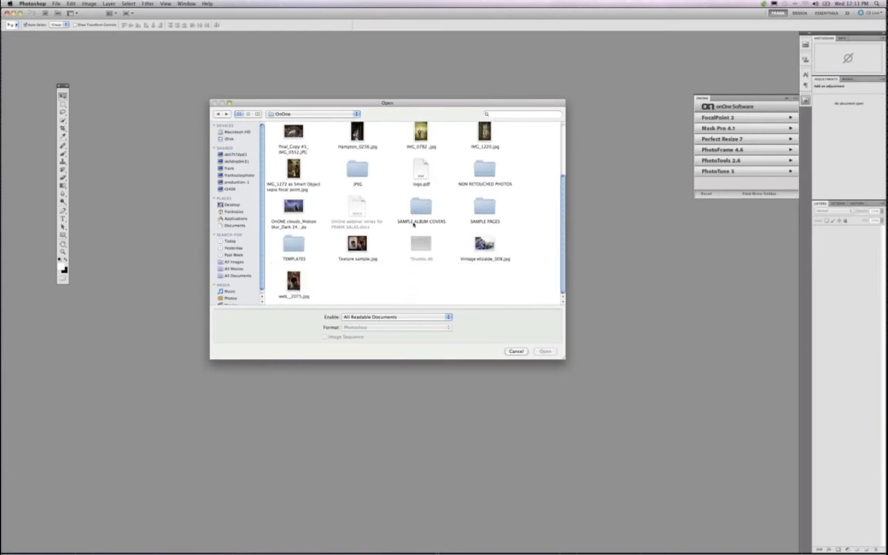
scroll(413, 225, up, 3)
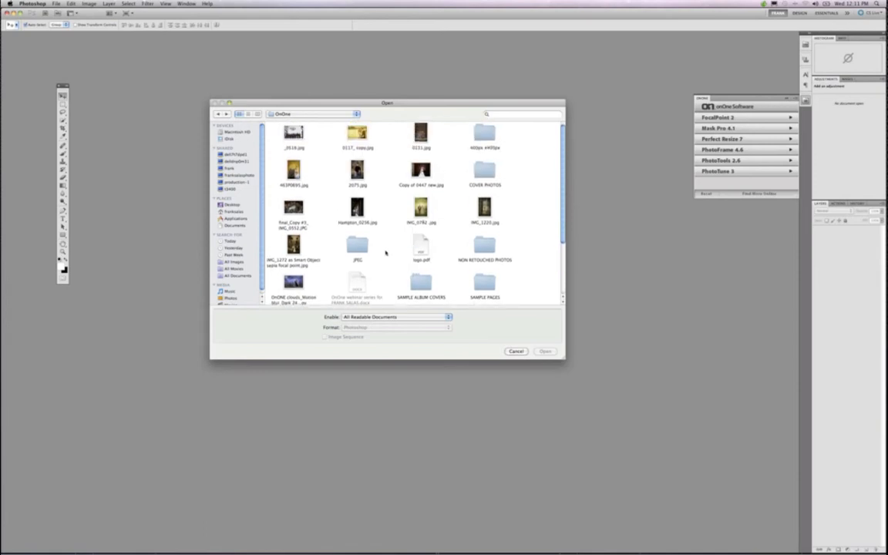
scroll(386, 252, down, 3)
click(300, 260)
double_click(300, 260)
Review the blank product templates and open 8.5x11 Book Cover.jpg.
click(357, 140)
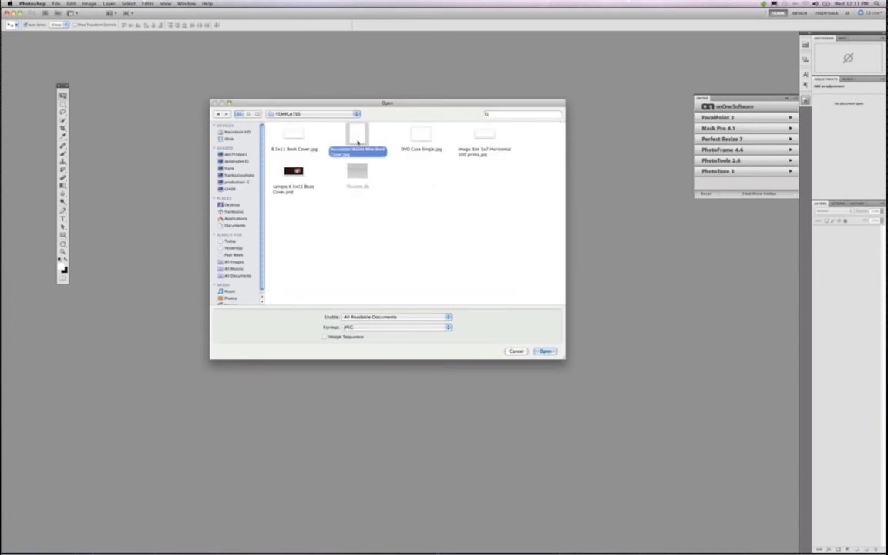
click(423, 138)
click(463, 138)
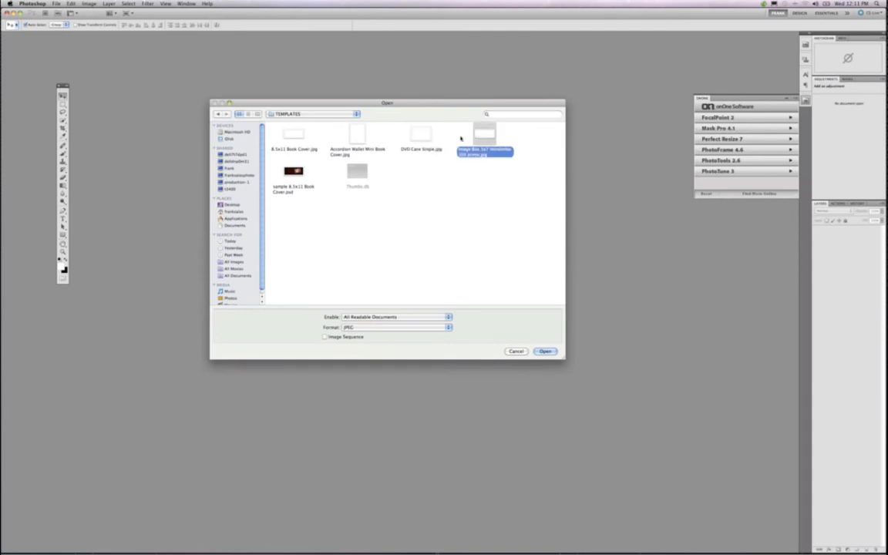
click(300, 136)
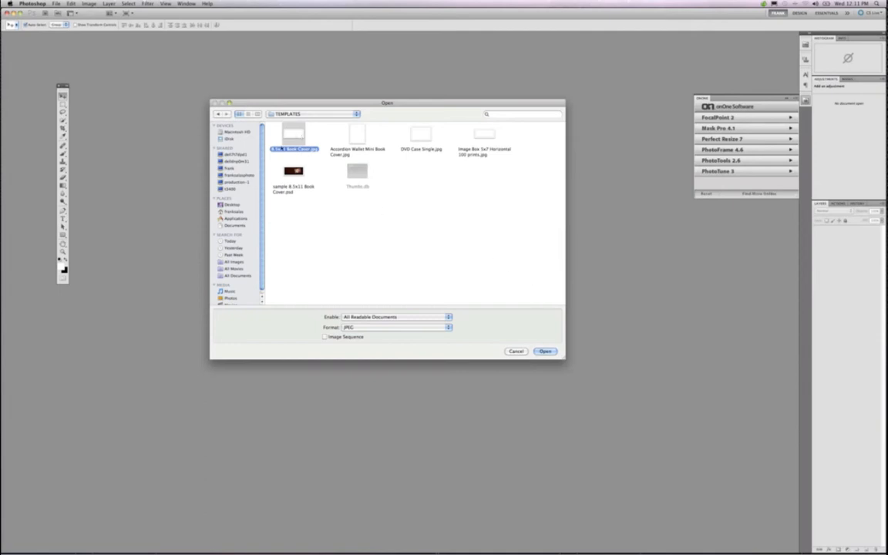
click(546, 351)
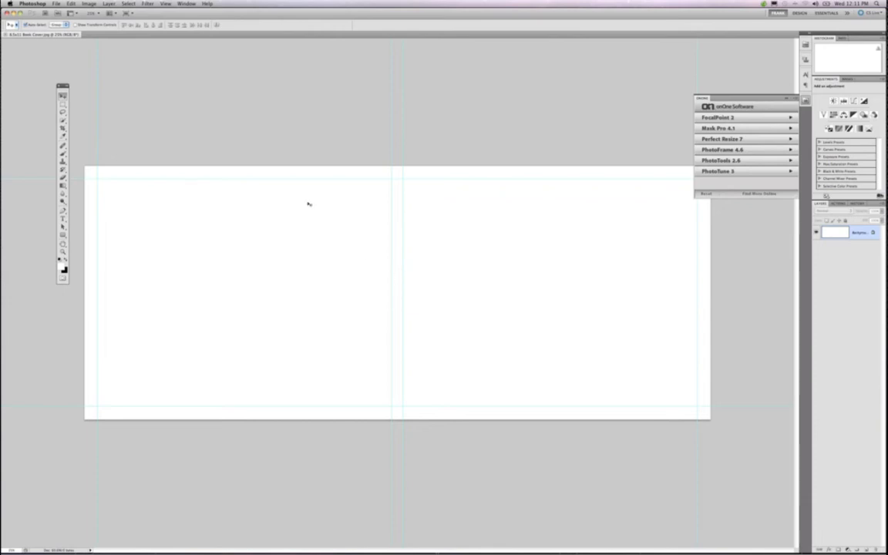
click(56, 4)
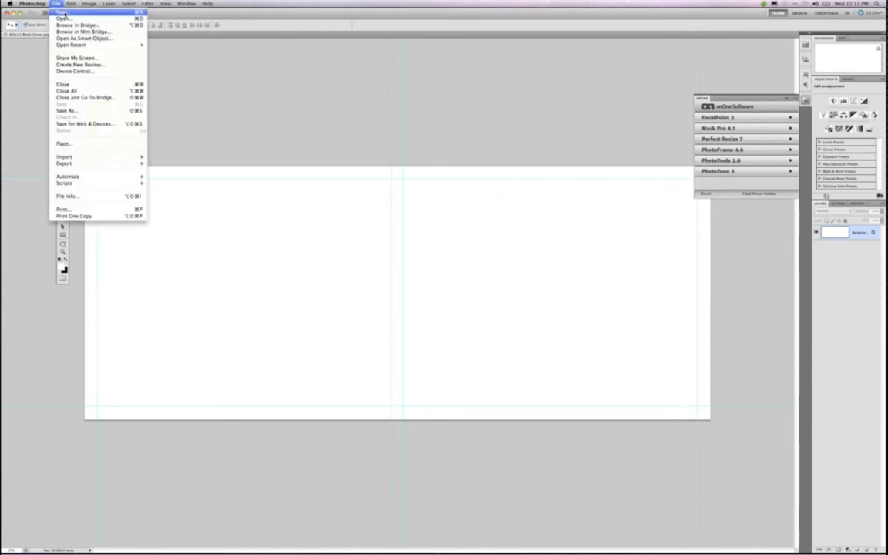
click(157, 85)
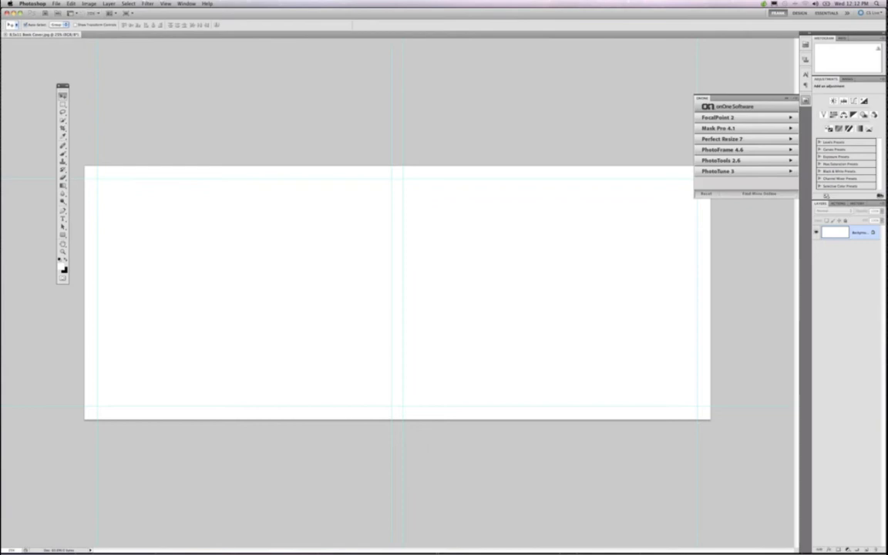
Check the template's color mode and bit depth settings without changing them.
click(88, 3)
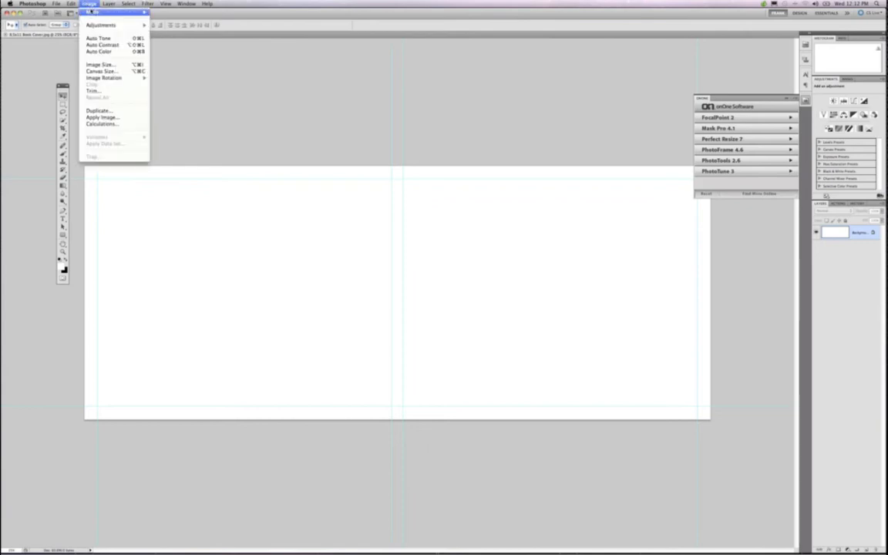
mouse_move(91, 13)
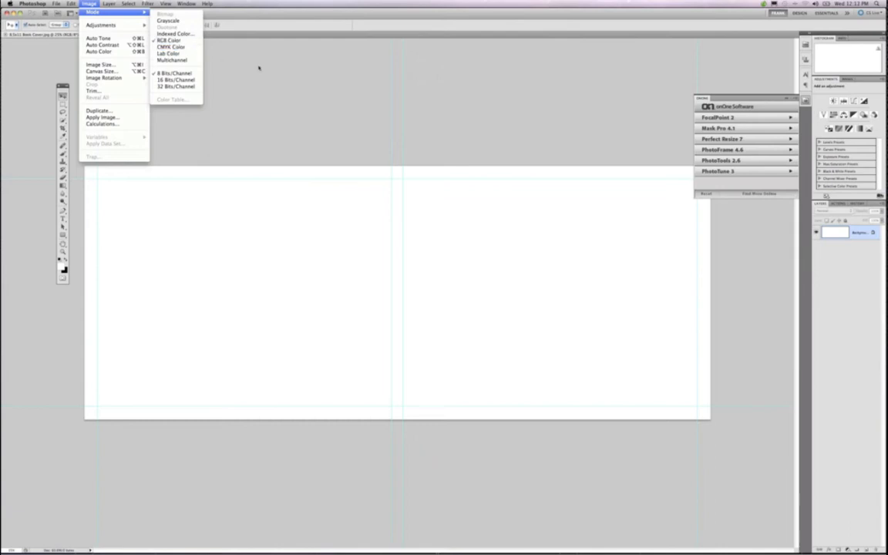
click(368, 177)
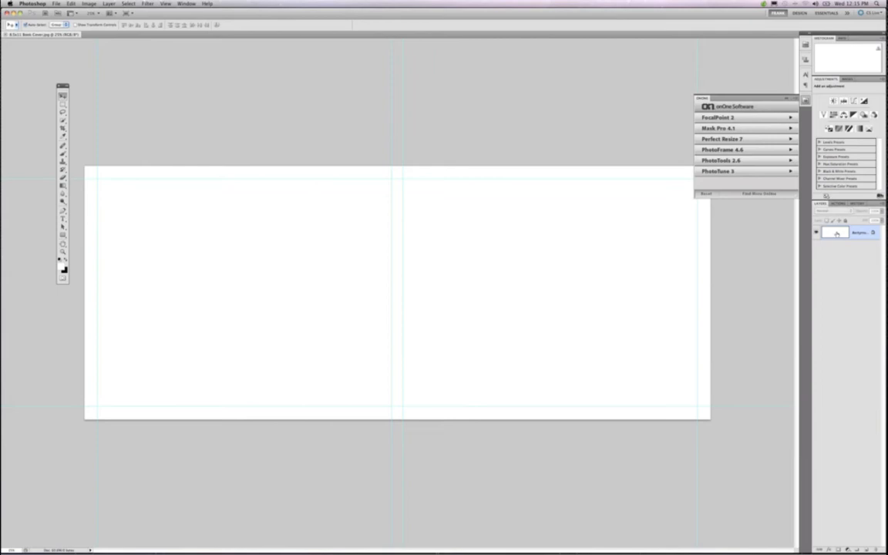
Duplicate the Background layer and start a Fill on the copy using a custom color as its contents.
key(super+shift+alt+n)
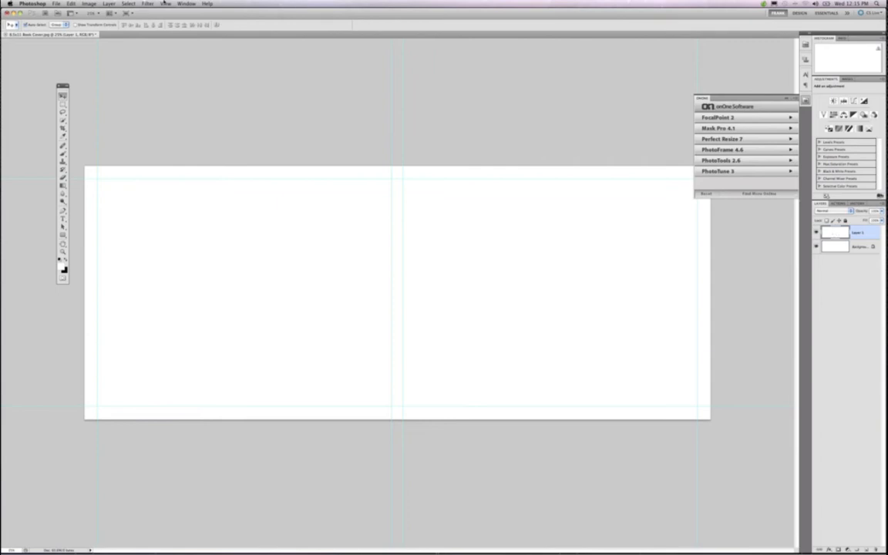
click(89, 3)
mouse_move(70, 3)
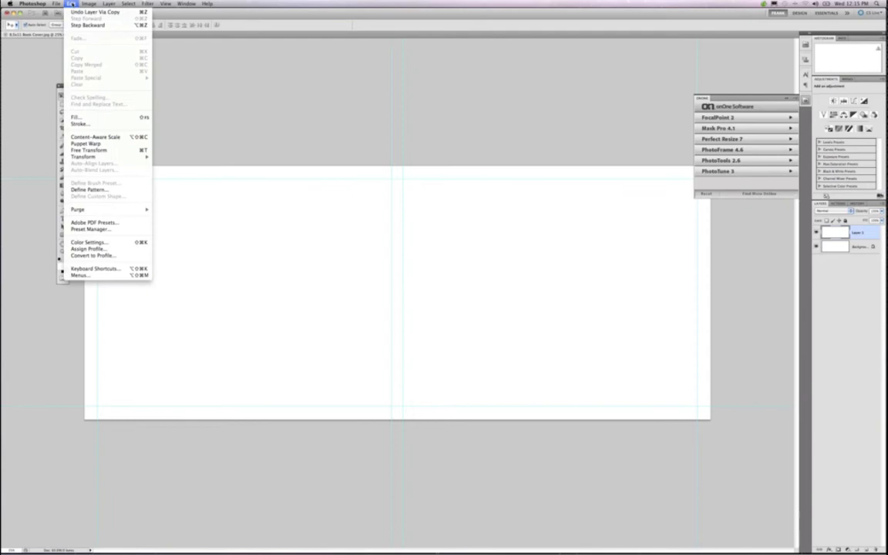
click(98, 118)
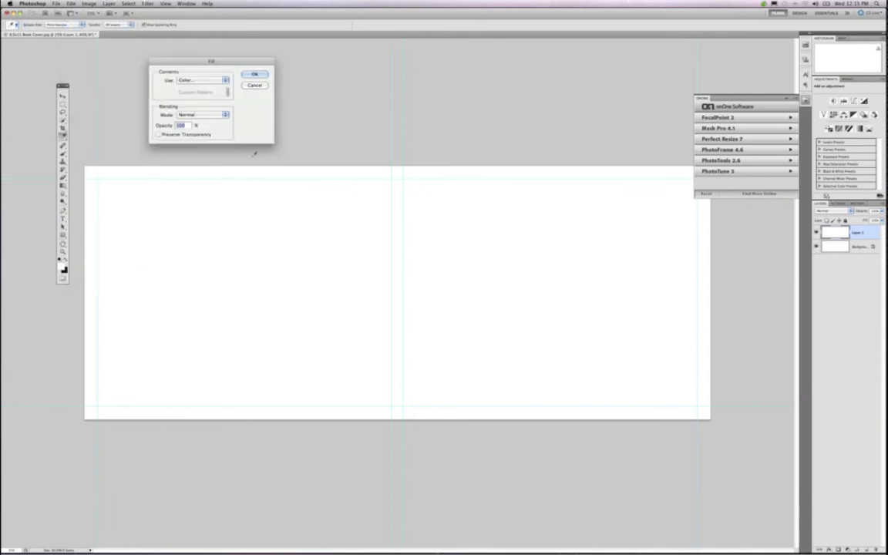
click(221, 80)
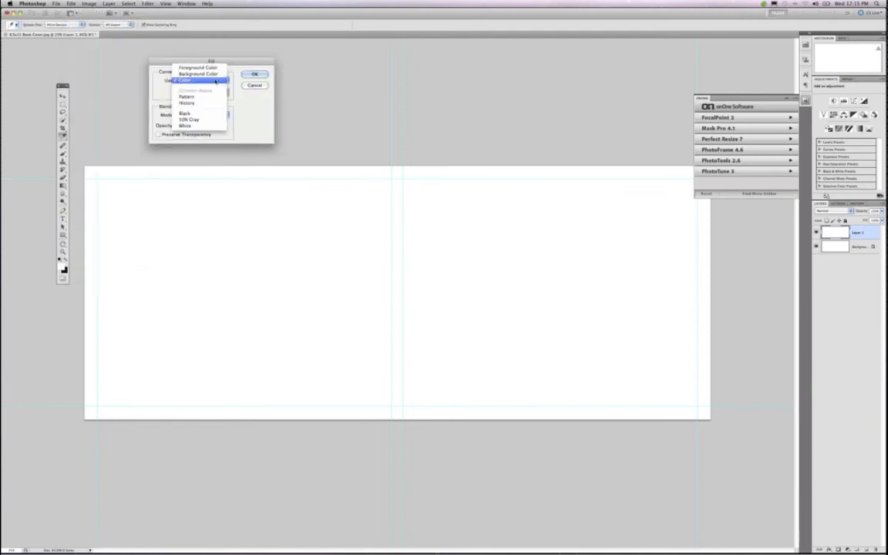
click(199, 113)
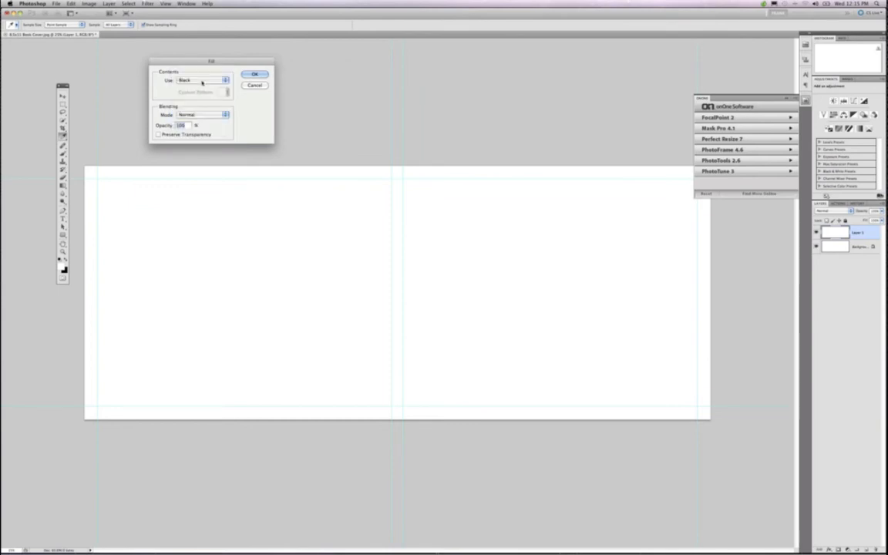
click(199, 80)
click(199, 47)
drag(205, 48, 400, 93)
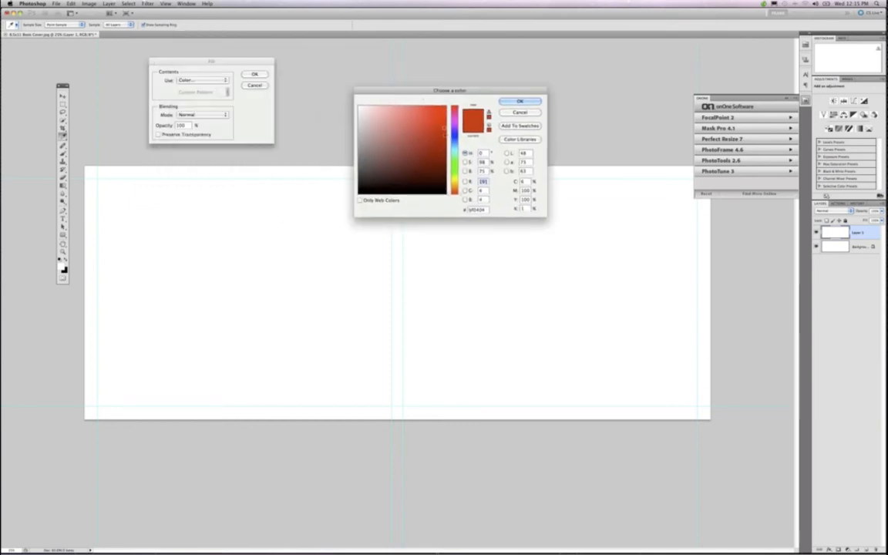
Choose a dark red as the fill color and apply the fill to the duplicated layer.
click(445, 142)
click(441, 147)
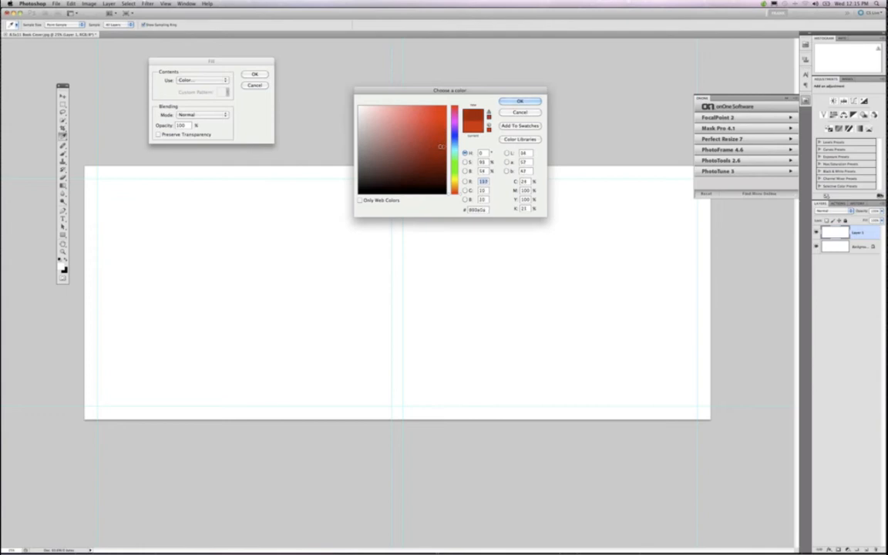
click(439, 150)
click(427, 150)
click(418, 151)
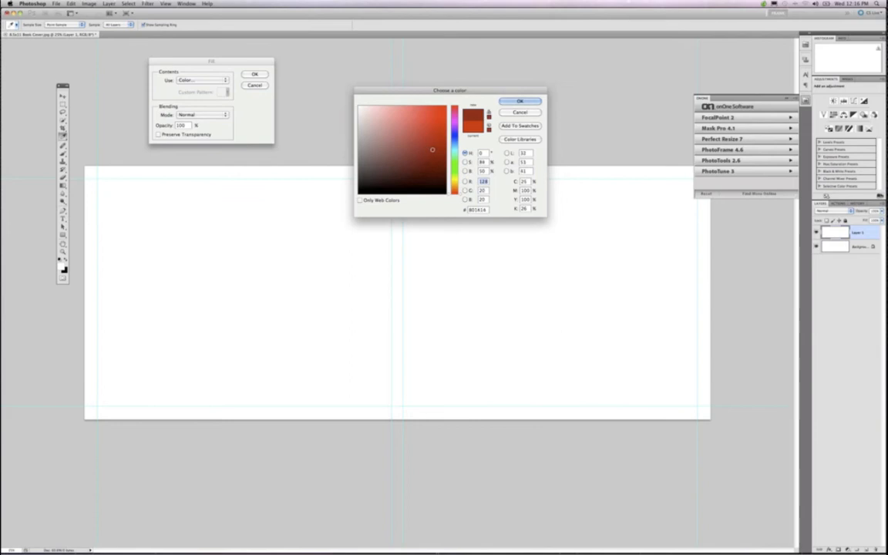
click(441, 146)
click(437, 145)
click(442, 143)
click(518, 101)
click(256, 74)
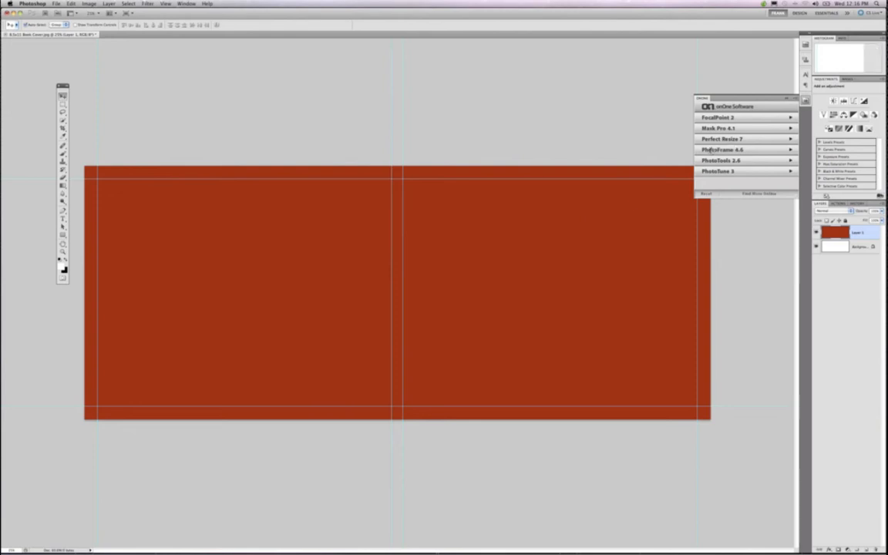
Launch PhotoFrame 4.6, dismiss its welcome screen, and enlarge and reposition the Library window to cover most of the screen.
click(708, 150)
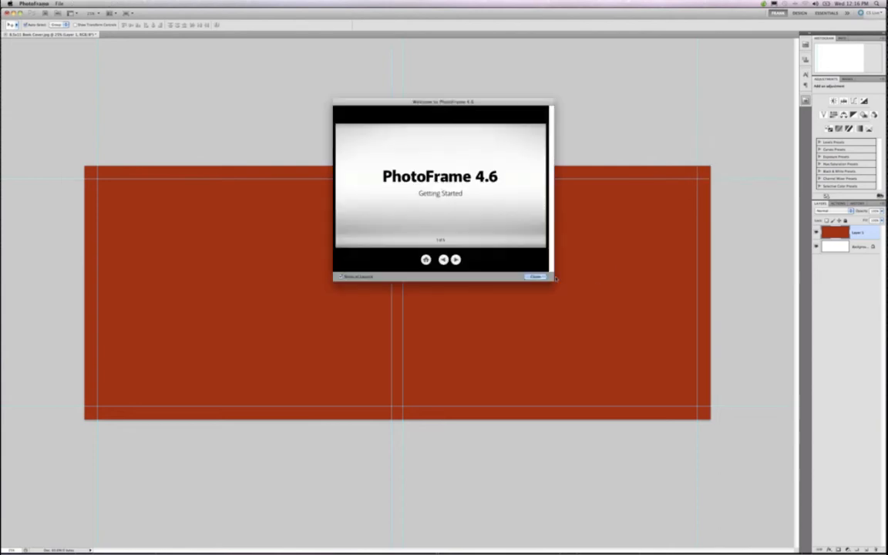
click(536, 277)
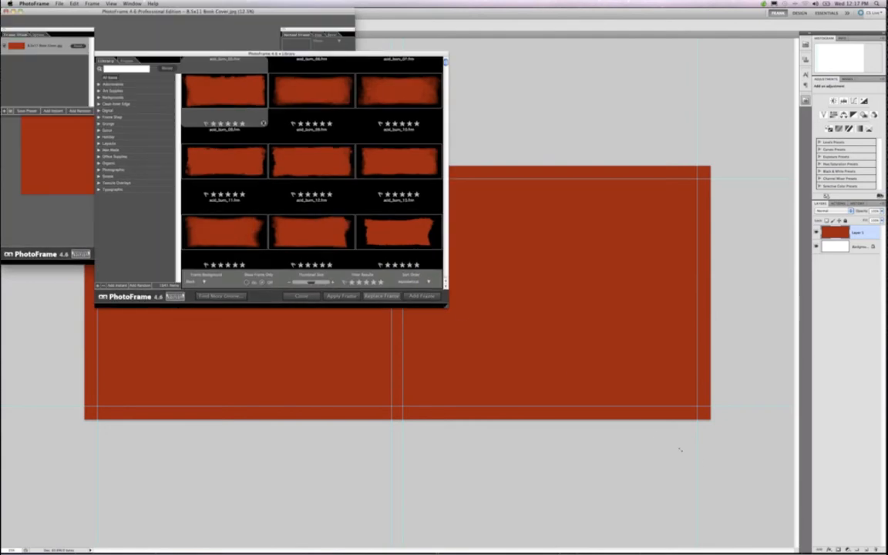
drag(680, 450, 700, 460)
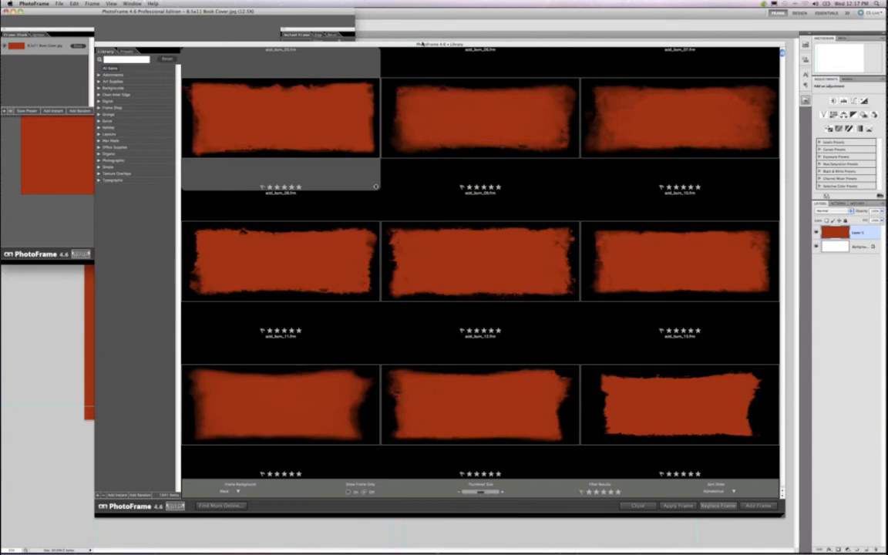
drag(422, 45, 397, 43)
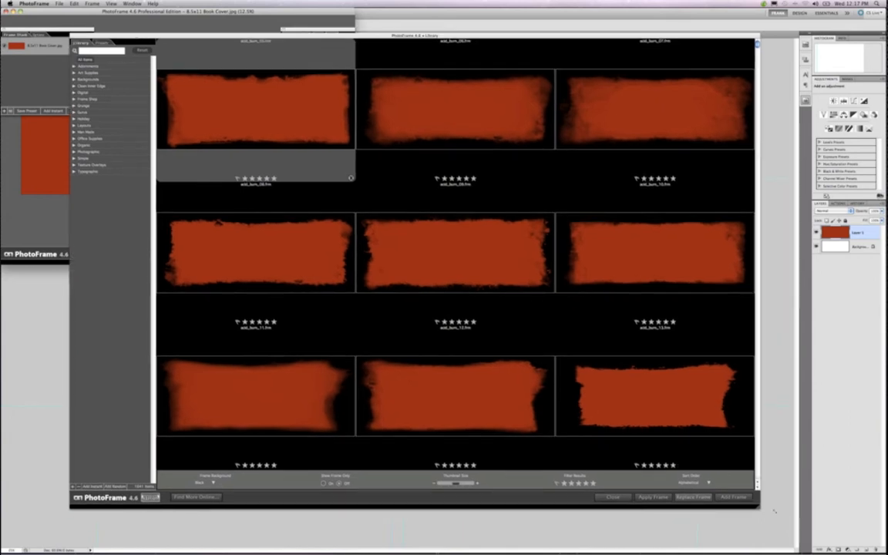
drag(758, 506, 805, 535)
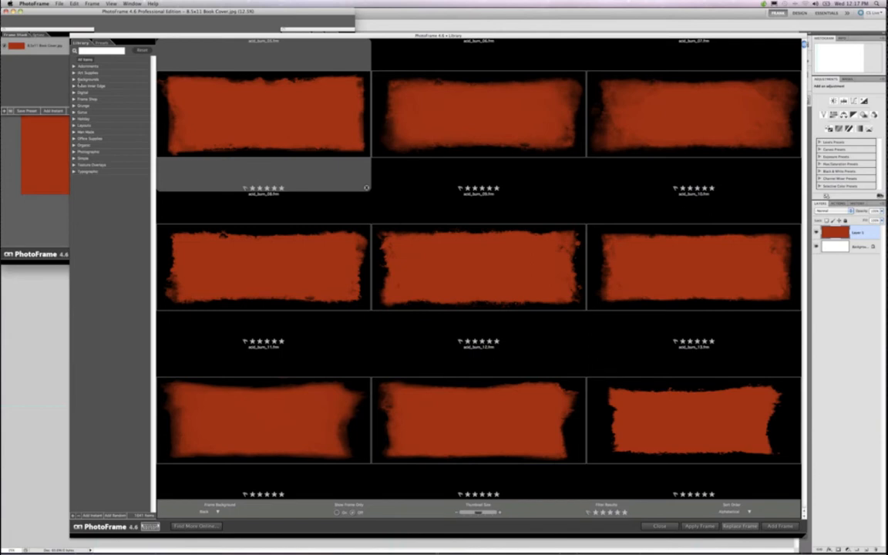
Browse the Composite and Grunge designs in the library's Adornments category, then collapse the category.
click(74, 66)
click(84, 79)
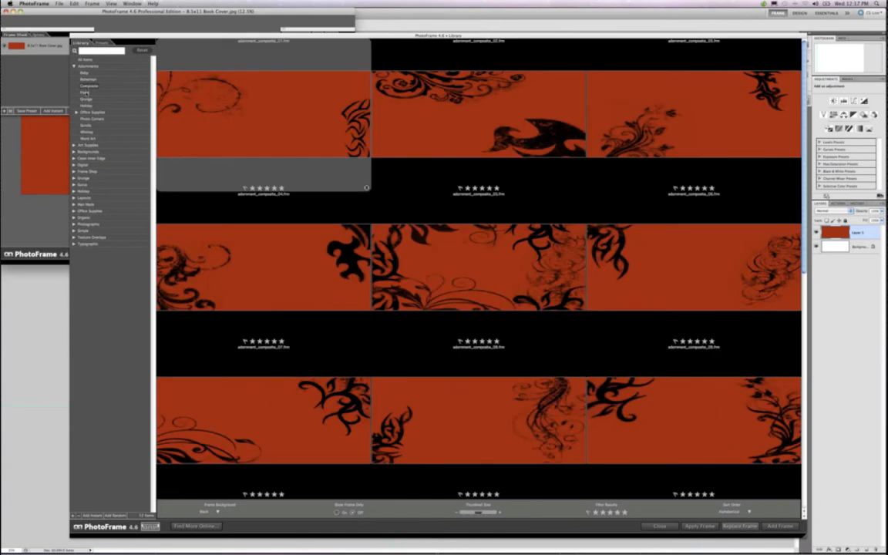
click(87, 100)
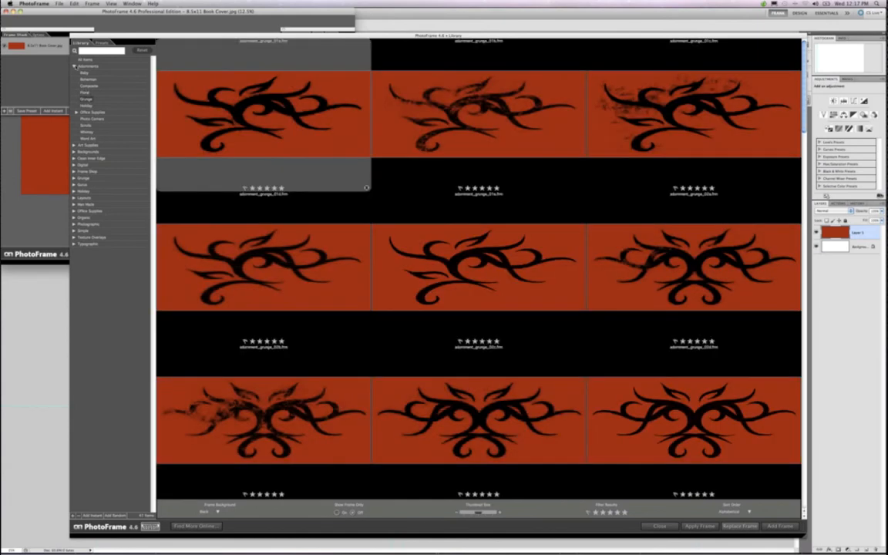
click(80, 100)
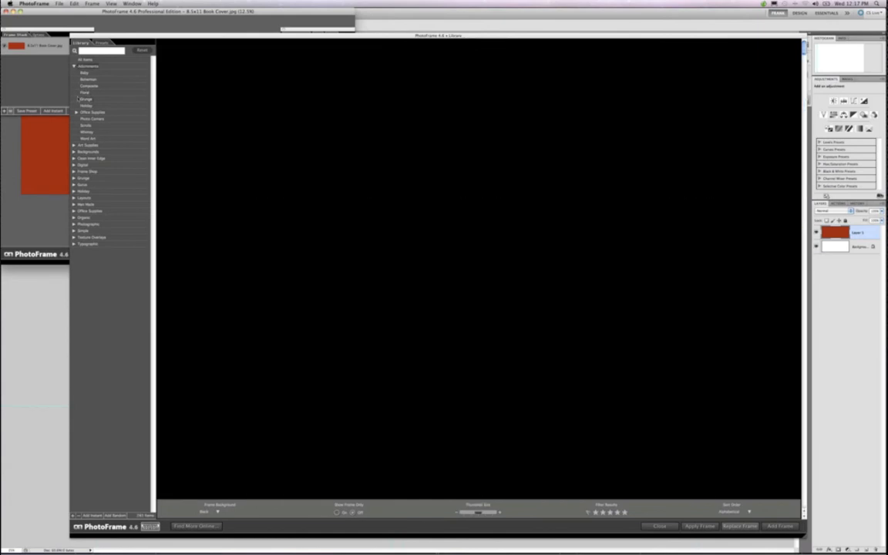
click(74, 66)
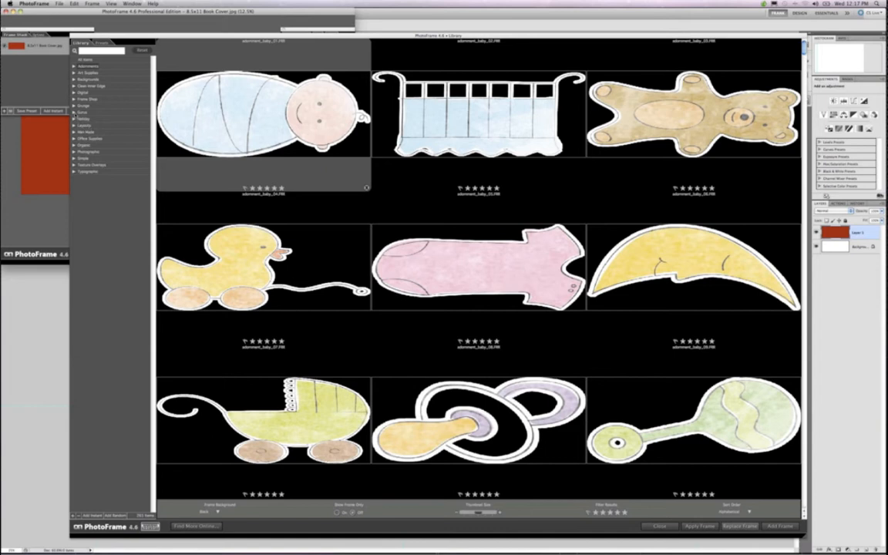
Expand the Gurus category and look through the Composites collection under Backgrounds, then collapse Backgrounds.
click(74, 112)
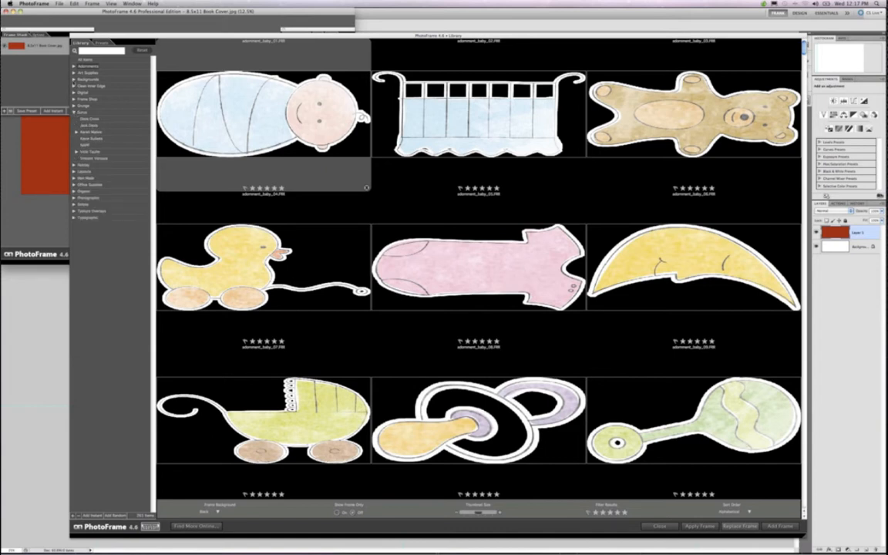
click(74, 80)
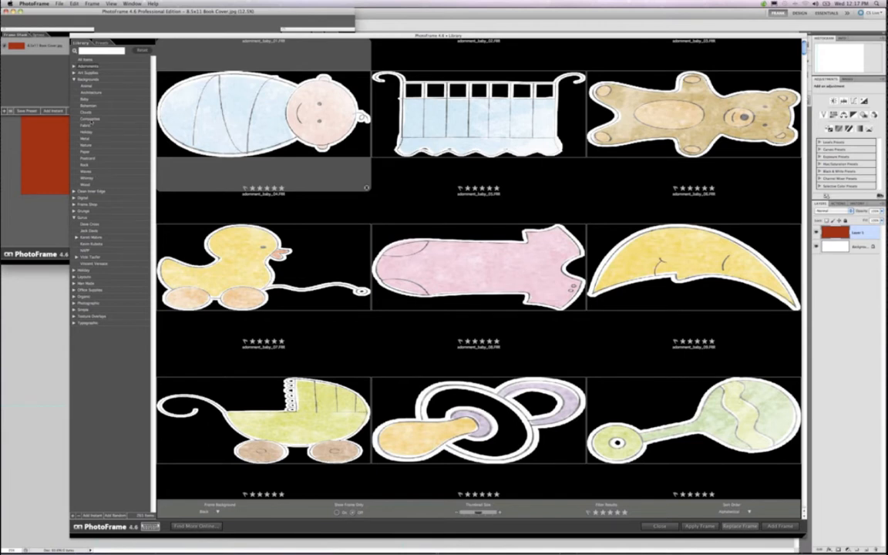
click(88, 119)
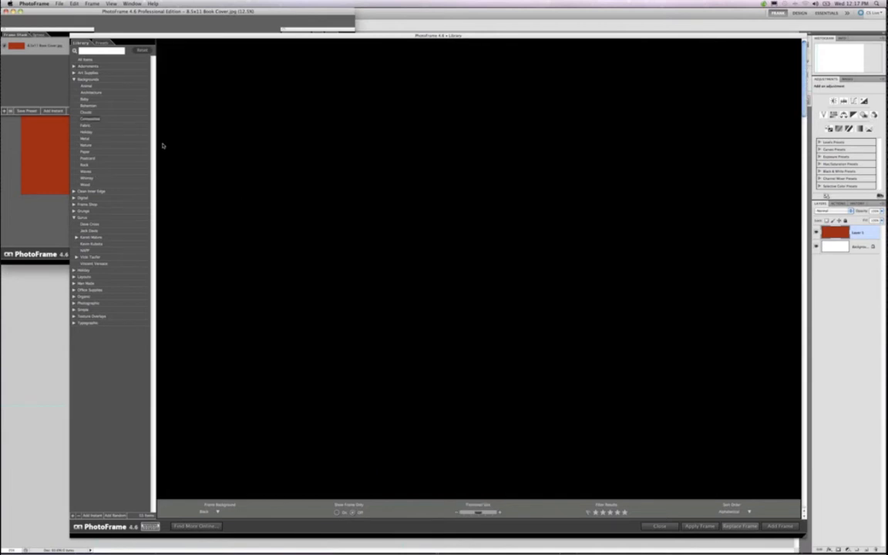
scroll(438, 220, down, 5)
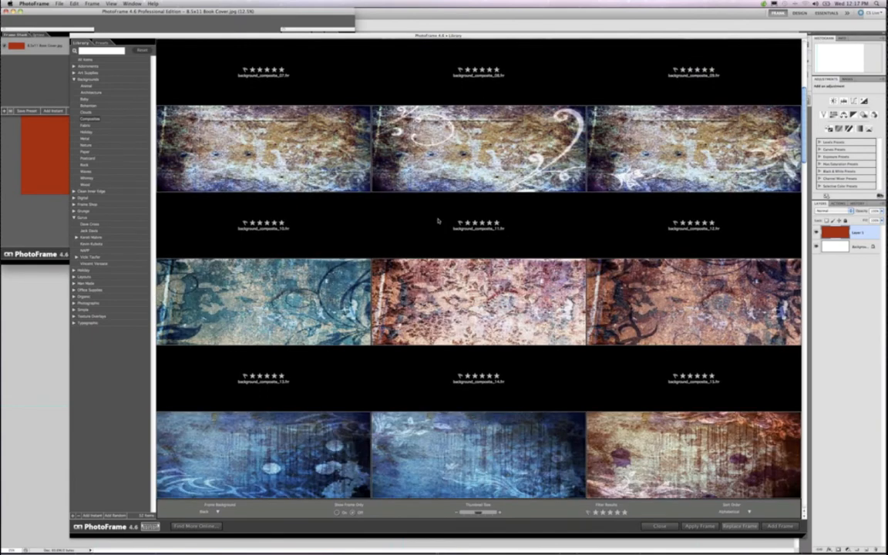
click(74, 80)
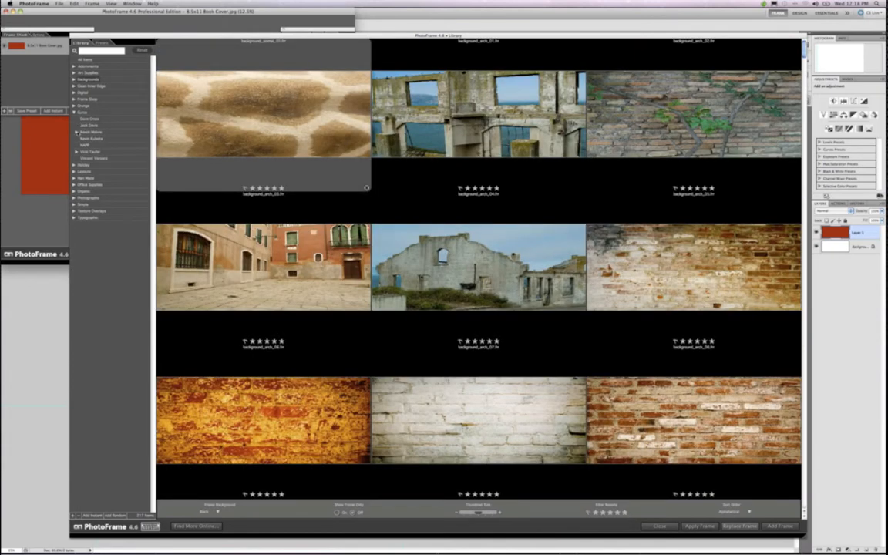
Examine the Background collection of the third guru listed in the Gurus category for a suitable cover background.
click(77, 132)
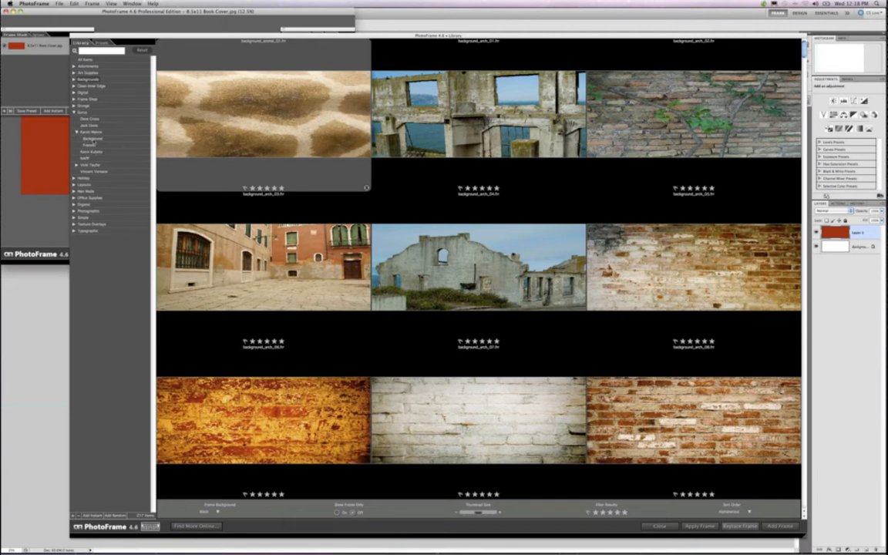
click(90, 144)
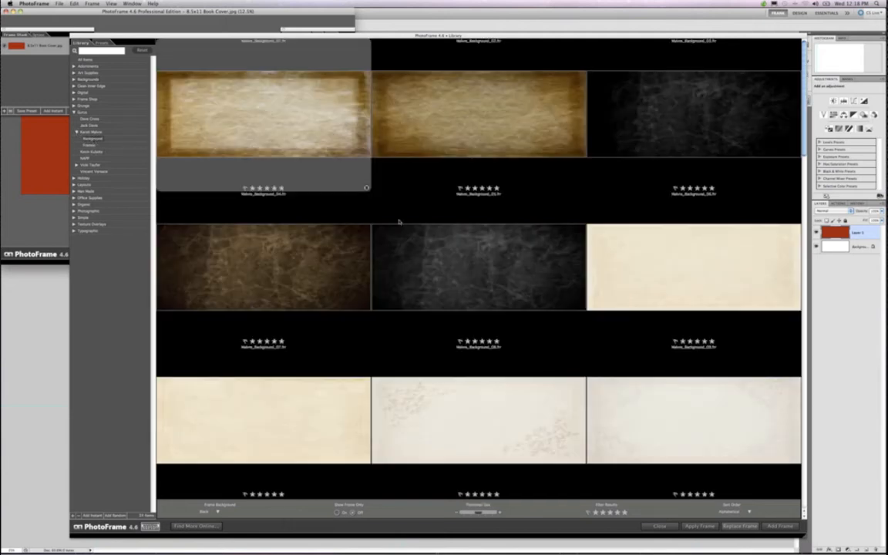
scroll(400, 221, down, 3)
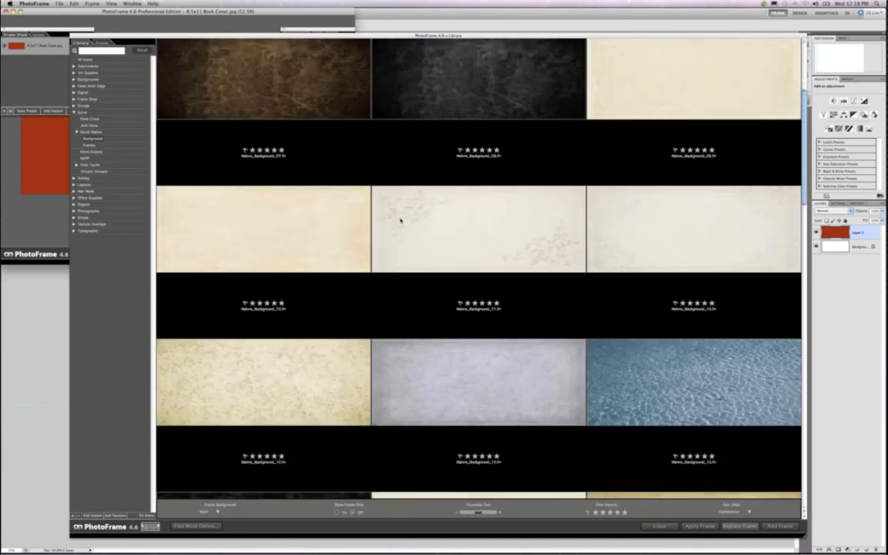
scroll(400, 220, down, 1)
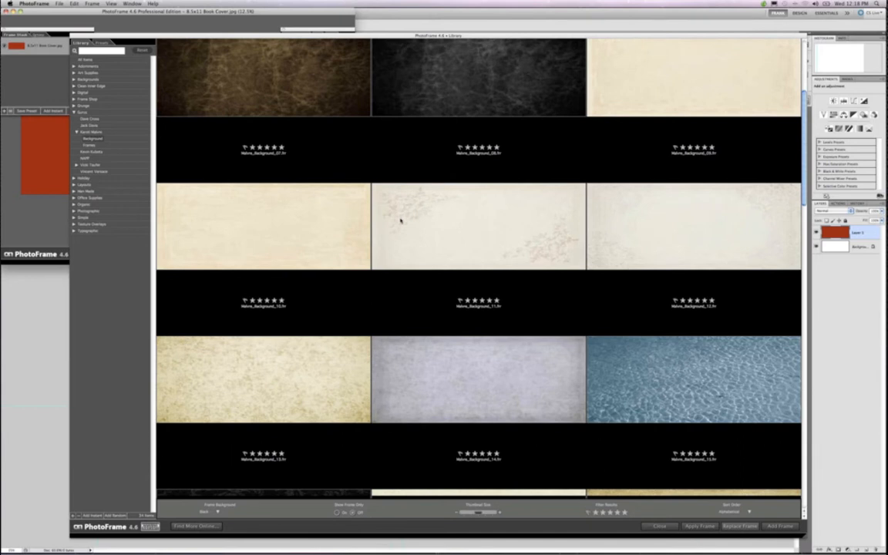
scroll(401, 221, down, 2)
scroll(400, 230, down, 2)
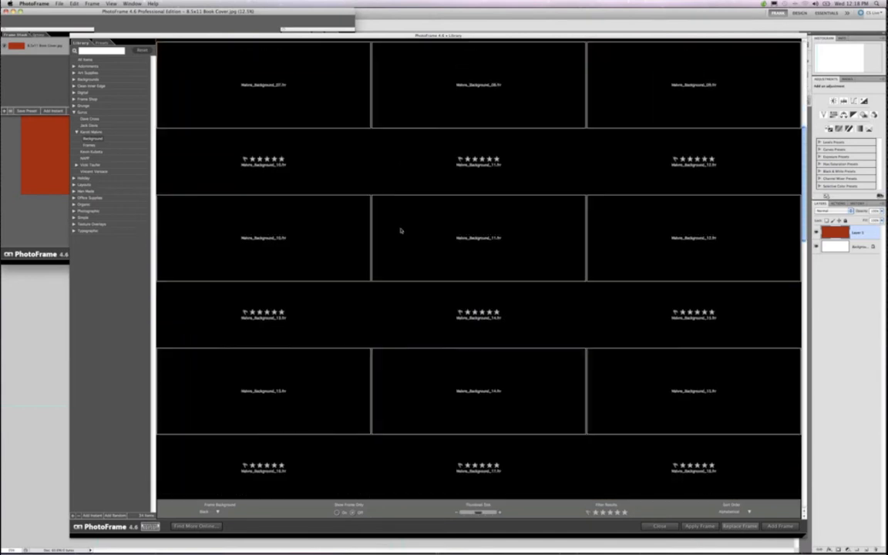
scroll(400, 230, down, 3)
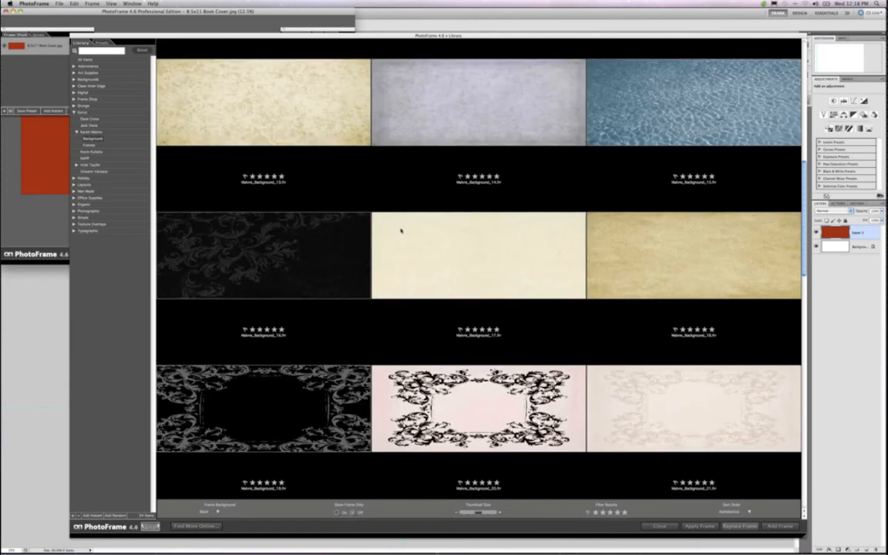
scroll(400, 230, down, 2)
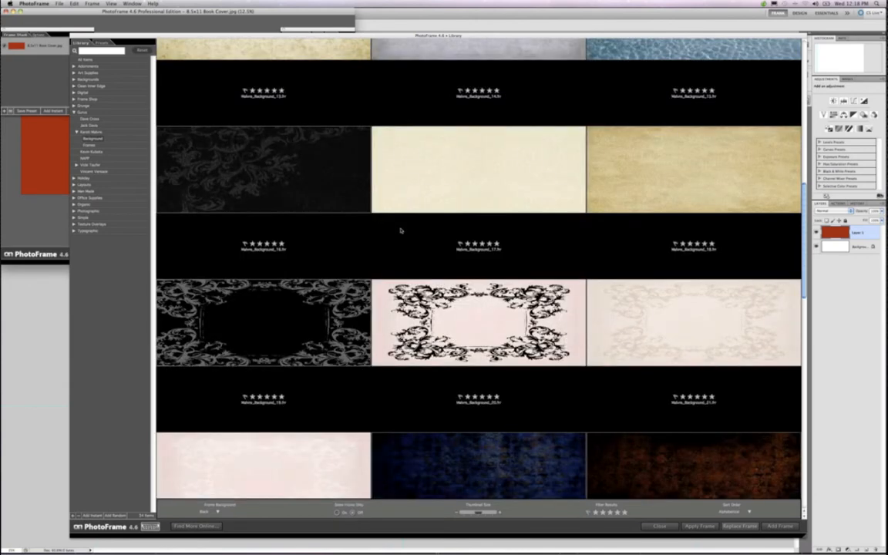
scroll(400, 230, down, 3)
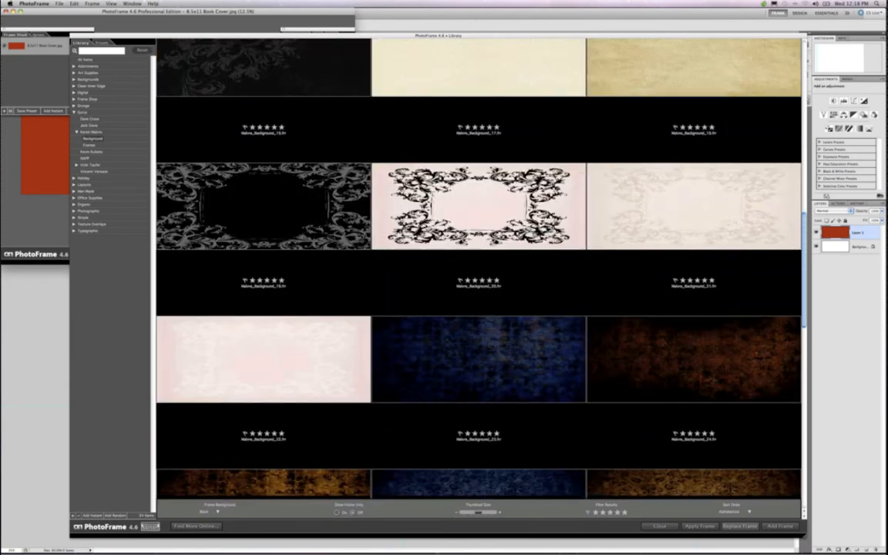
scroll(478, 270, down, 3)
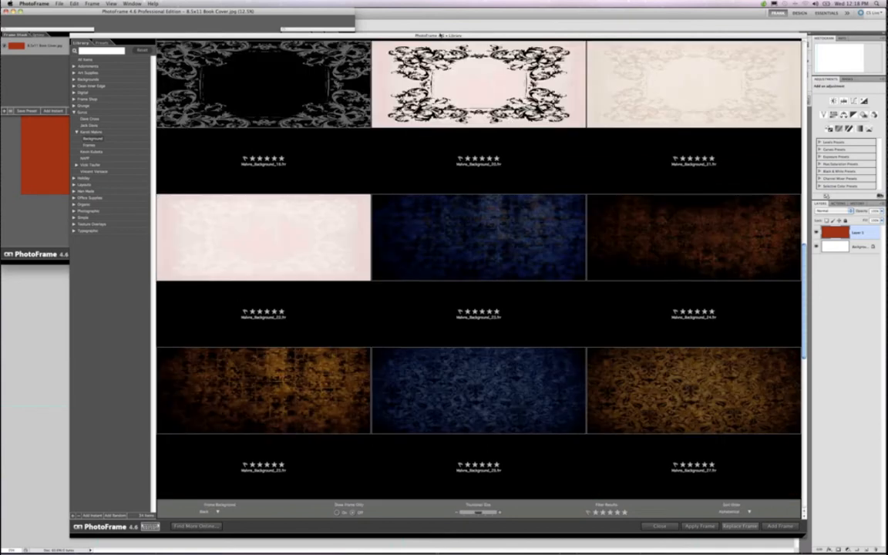
Look through the remaining backgrounds in the collection and add the gold damask pattern near its end to the cover.
drag(441, 35, 411, 31)
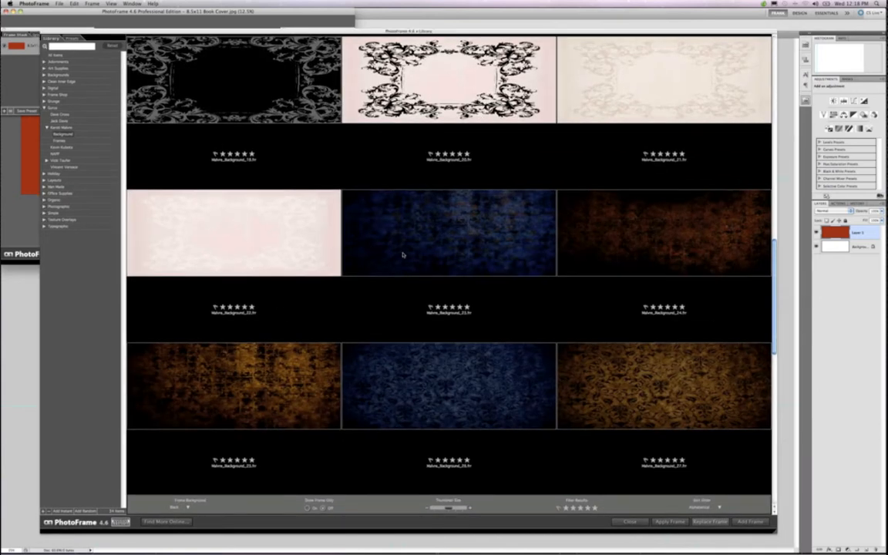
scroll(403, 255, down, 5)
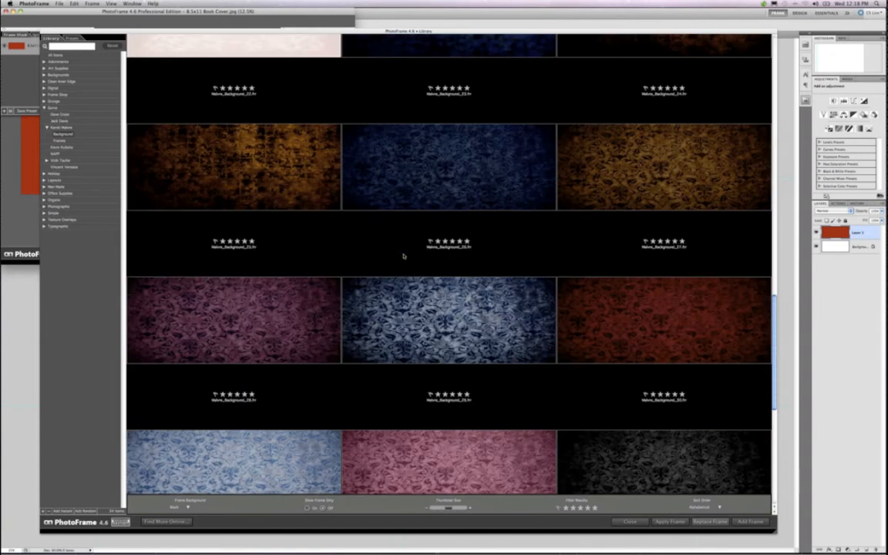
scroll(402, 256, down, 5)
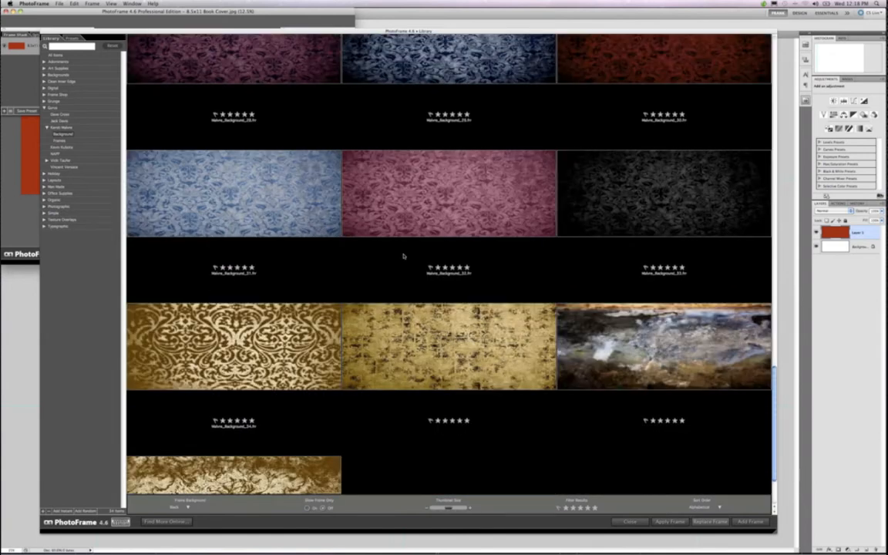
scroll(237, 244, down, 2)
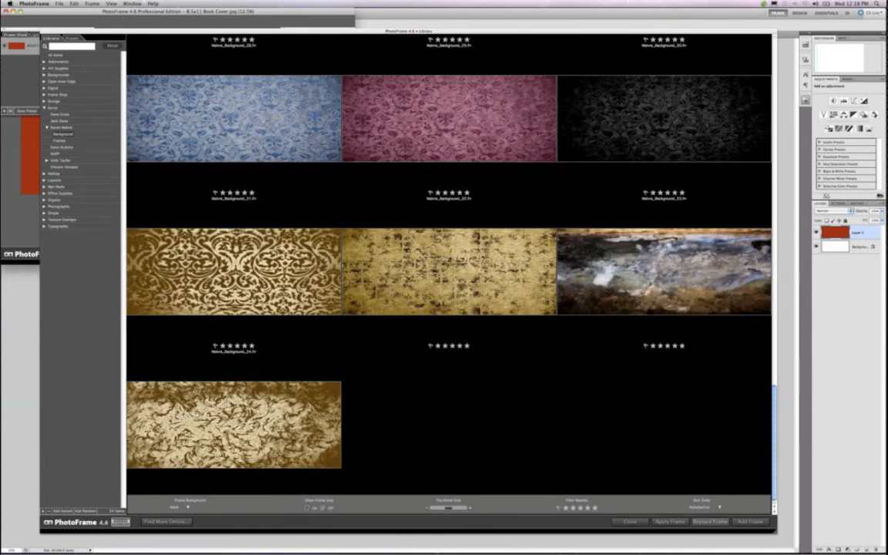
click(225, 253)
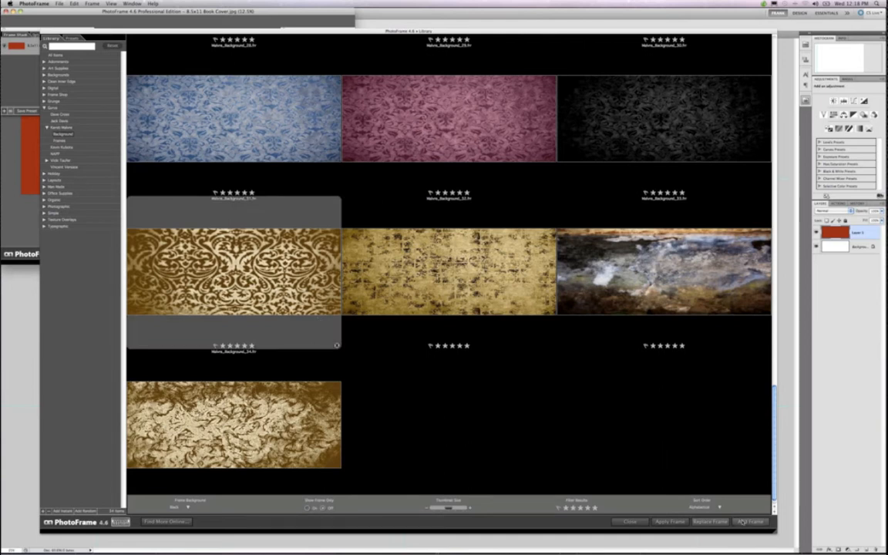
click(742, 522)
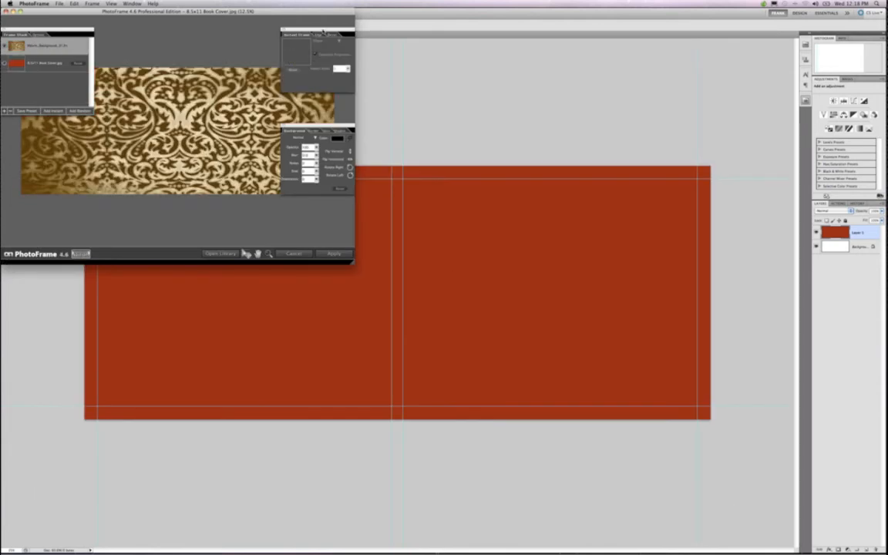
drag(249, 11, 384, 68)
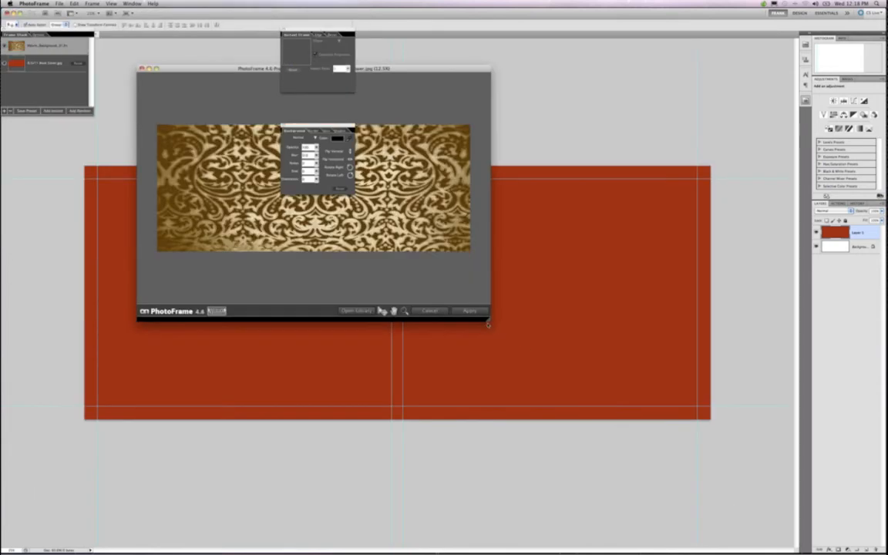
drag(482, 317, 689, 476)
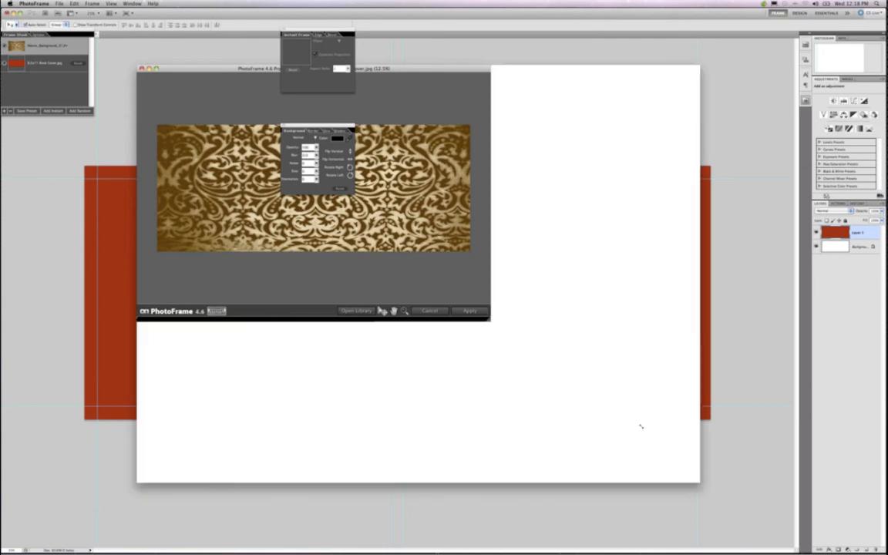
drag(459, 69, 431, 68)
drag(339, 126, 605, 156)
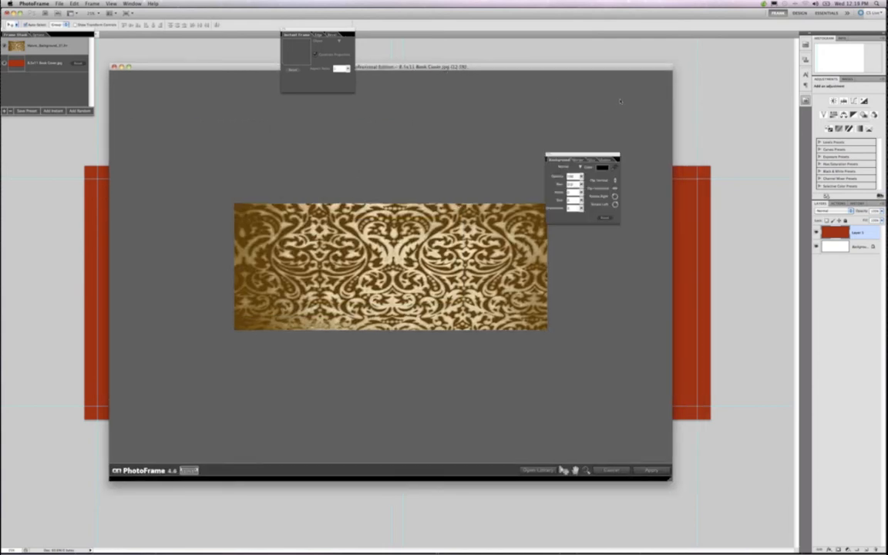
drag(620, 101, 633, 95)
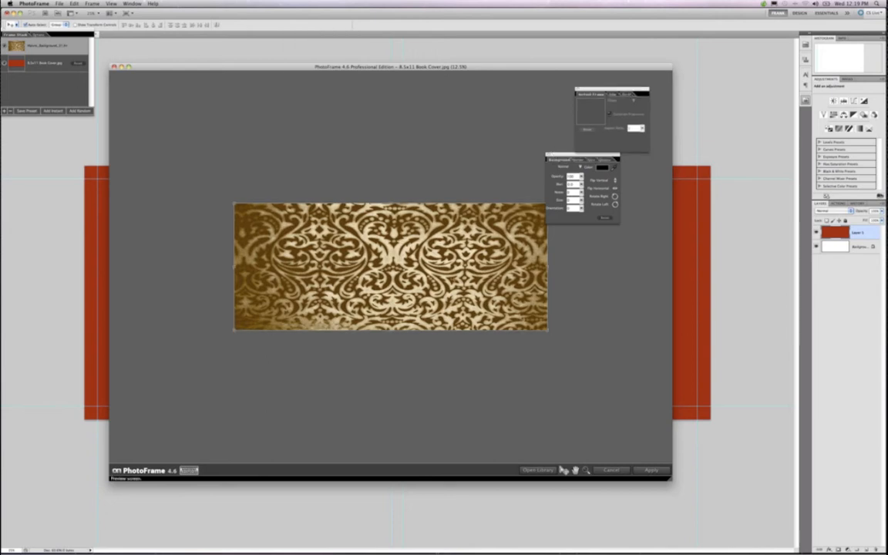
click(669, 481)
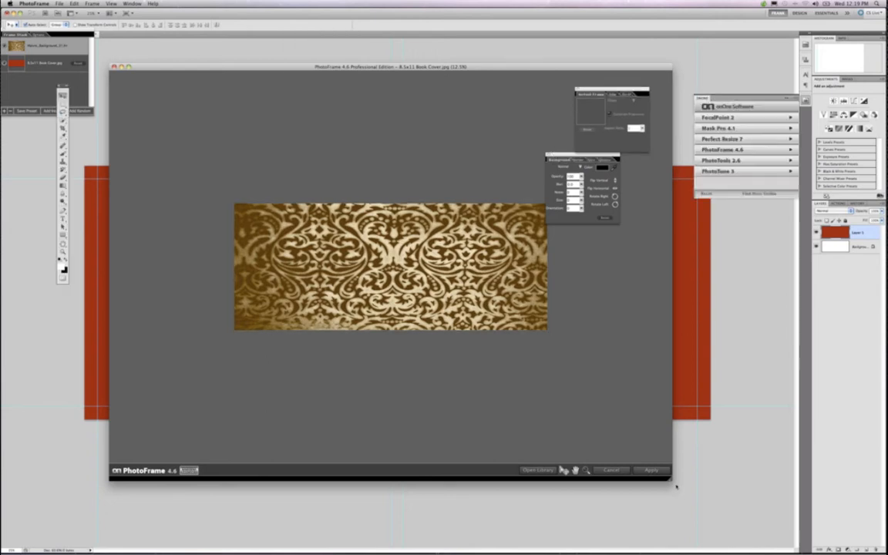
click(505, 193)
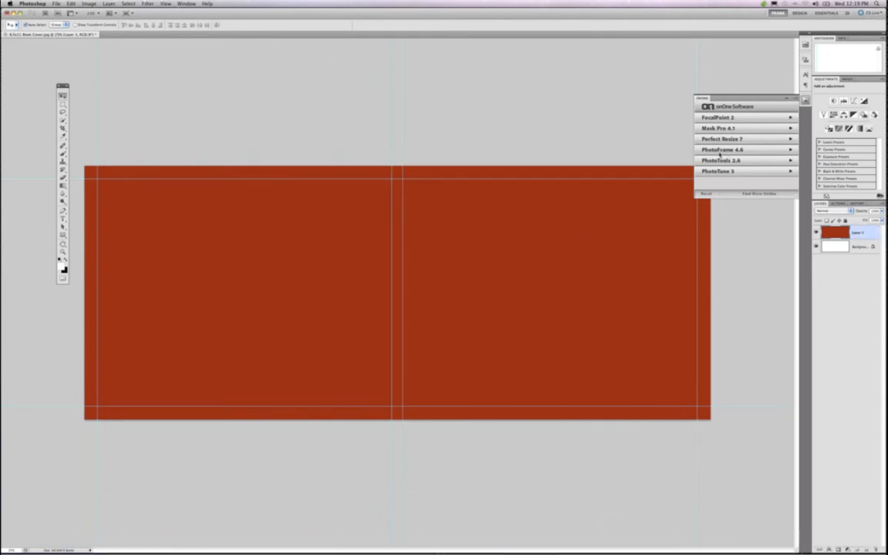
Relaunch PhotoFrame 4.6, open the third guru's Background collection in the Gurus category, and enlarge the Library window.
click(720, 149)
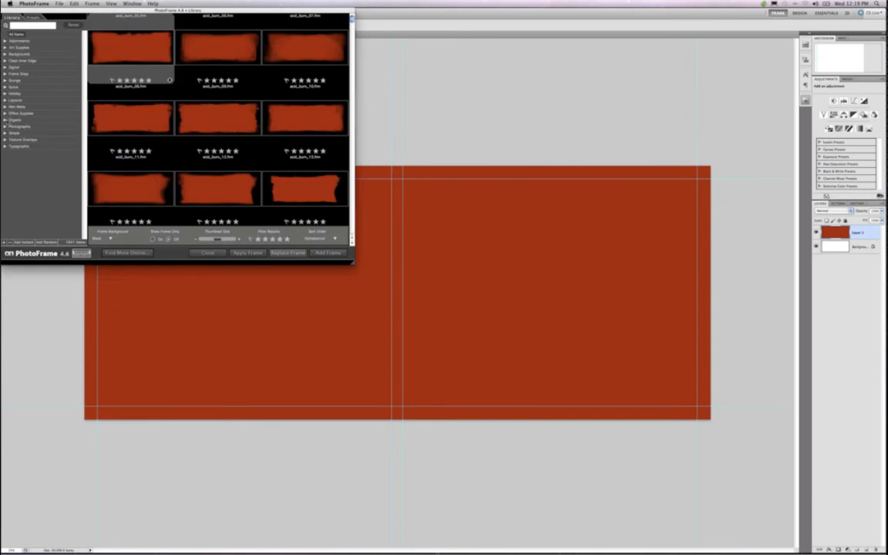
click(5, 86)
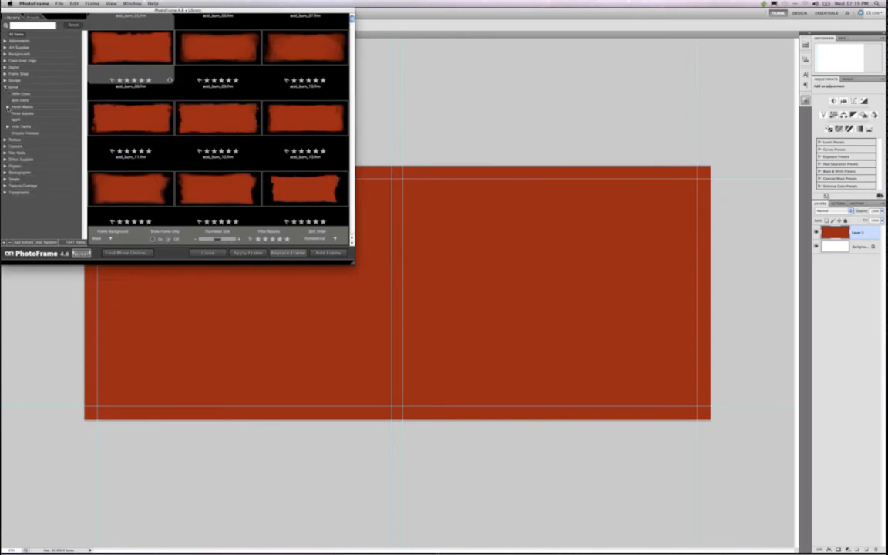
click(7, 106)
click(23, 113)
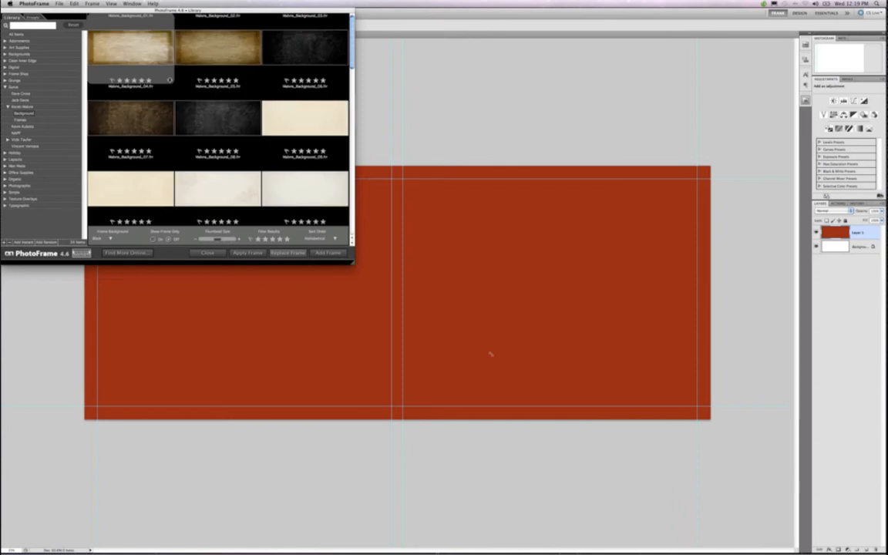
drag(765, 471, 785, 492)
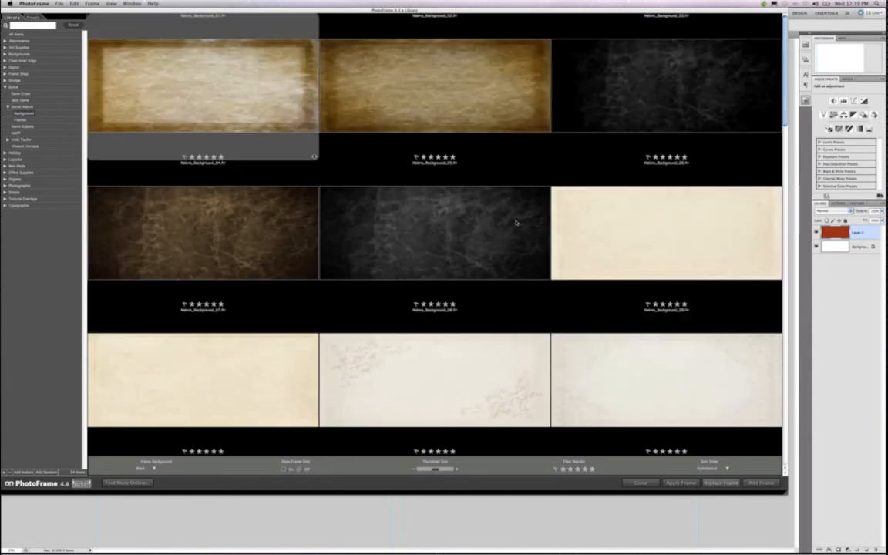
Add the gold damask background near the end of the collection as a frame and move the floating palettes off the preview.
scroll(282, 313, down, 10)
scroll(280, 315, down, 3)
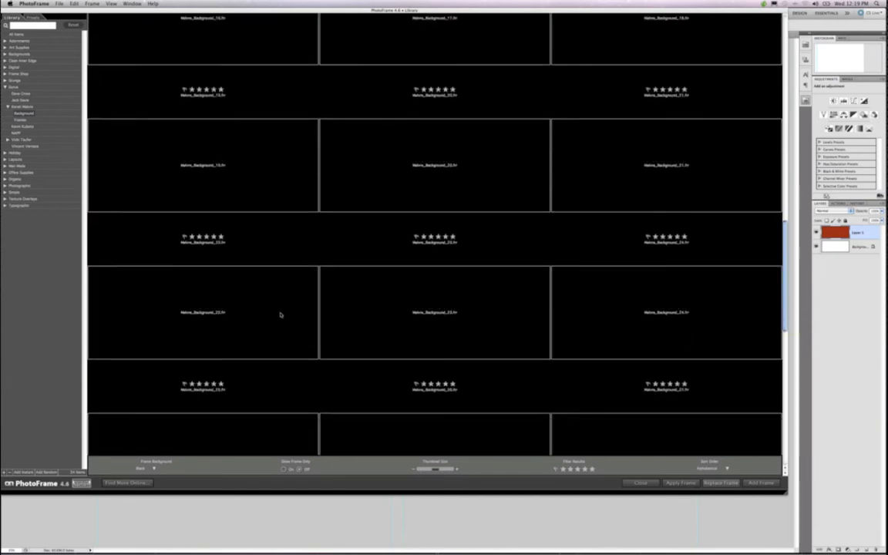
scroll(280, 314, down, 5)
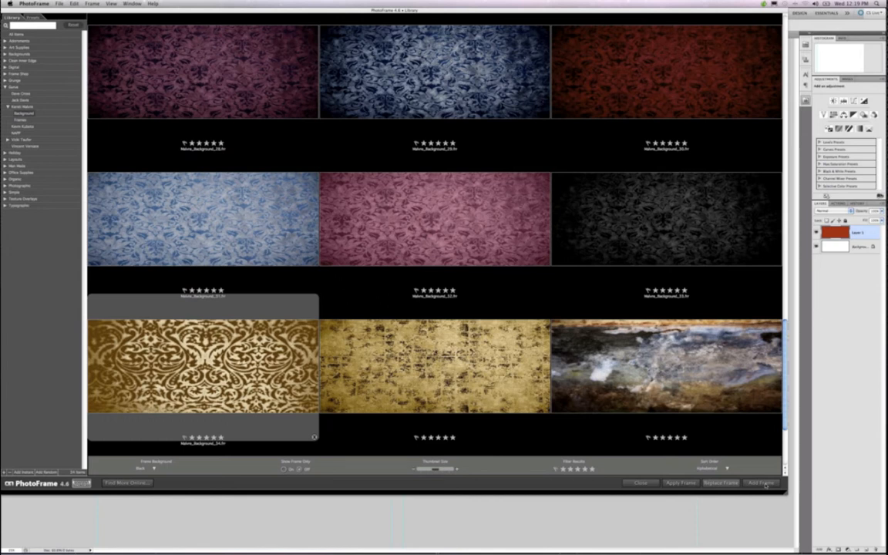
click(764, 483)
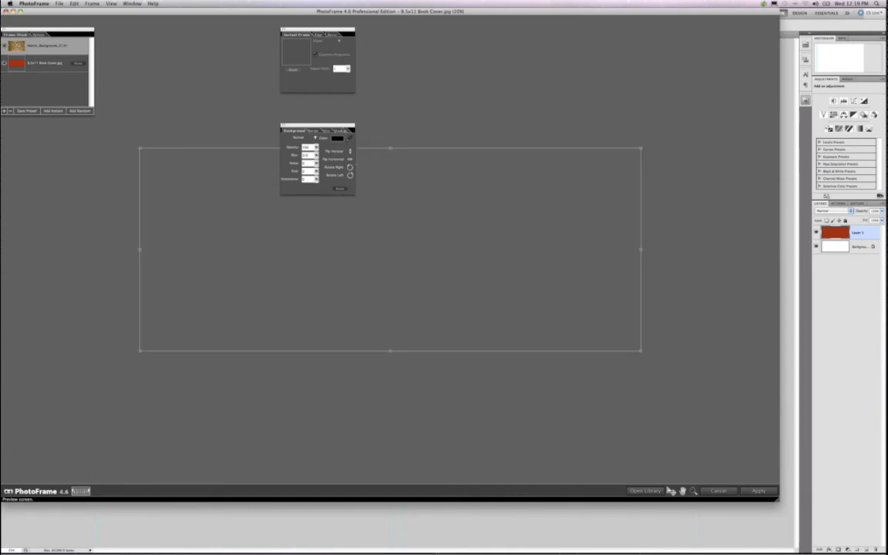
drag(318, 130, 661, 98)
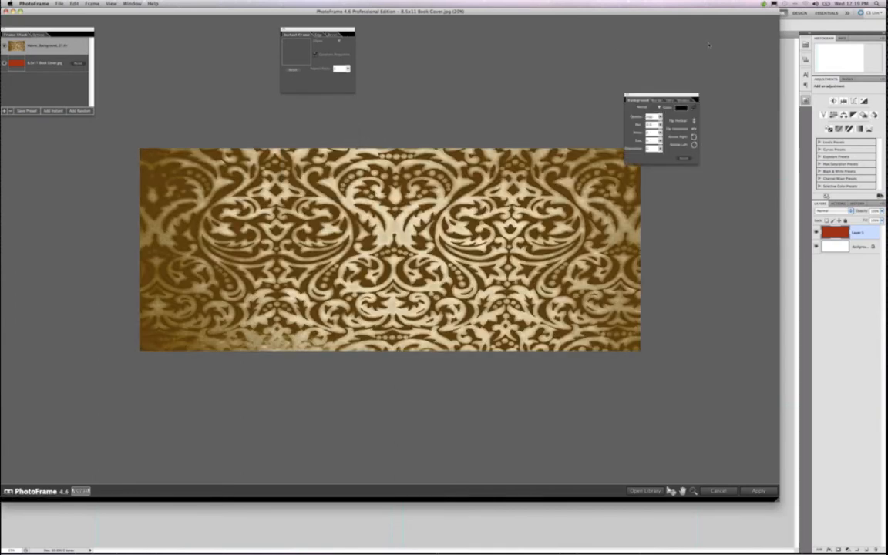
drag(293, 76, 696, 161)
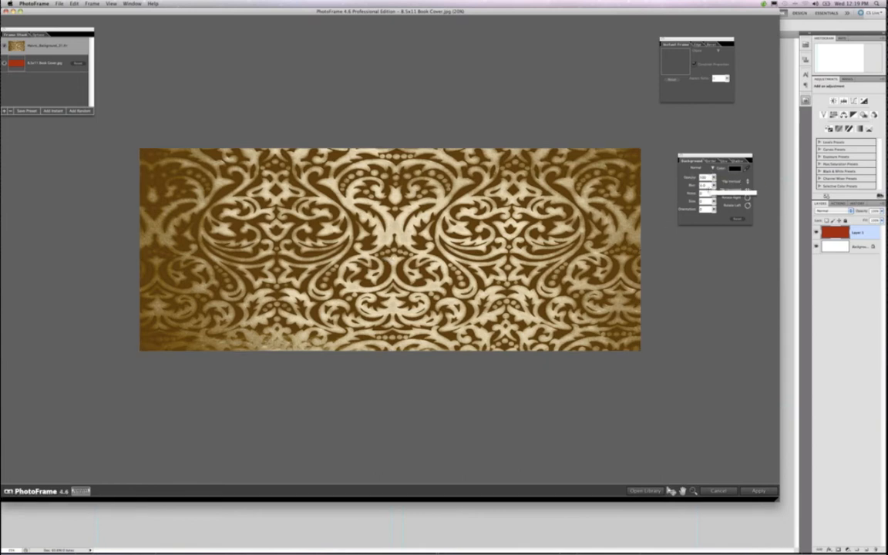
Try a lower opacity, the blur setting and the Darken blend mode on the gold damask frame, keeping 100 opacity and Normal.
click(714, 179)
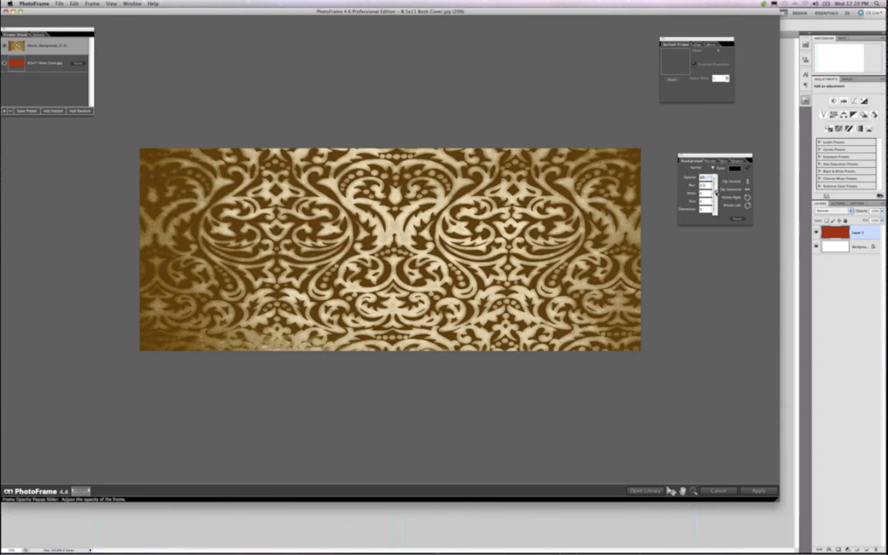
drag(716, 193, 716, 206)
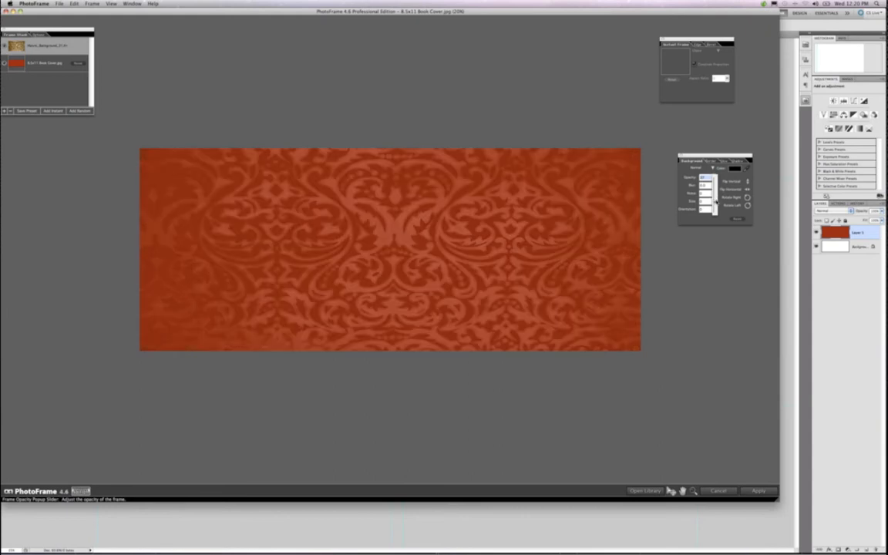
drag(715, 178, 716, 175)
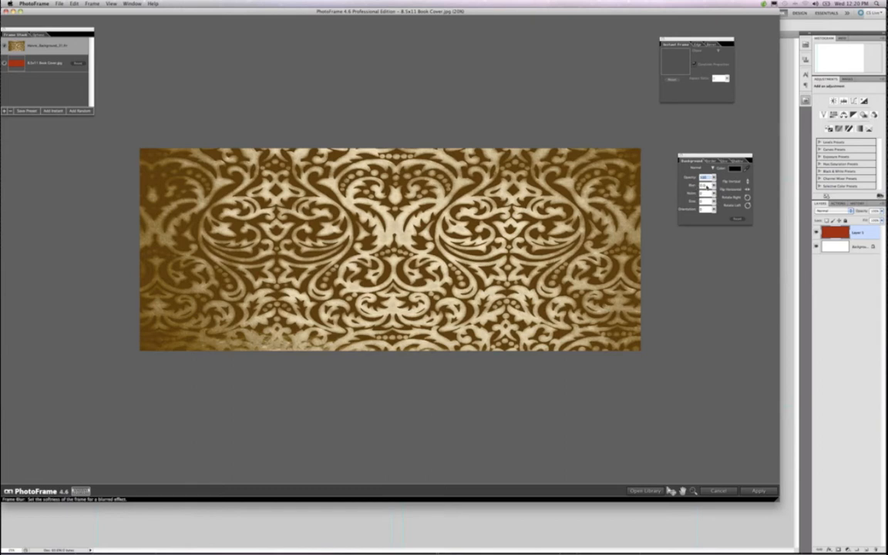
click(715, 185)
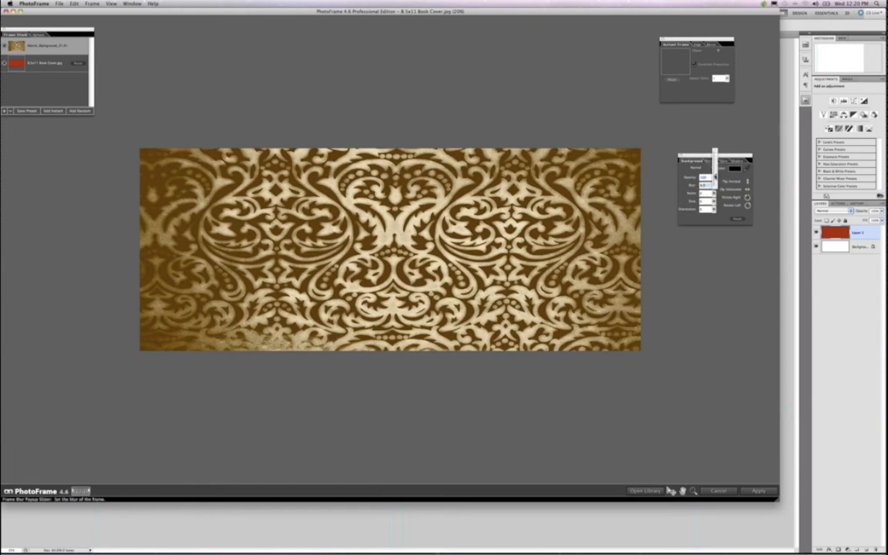
mouse_move(715, 178)
mouse_down()
mouse_move(715, 169)
mouse_move(716, 190)
mouse_up()
click(719, 219)
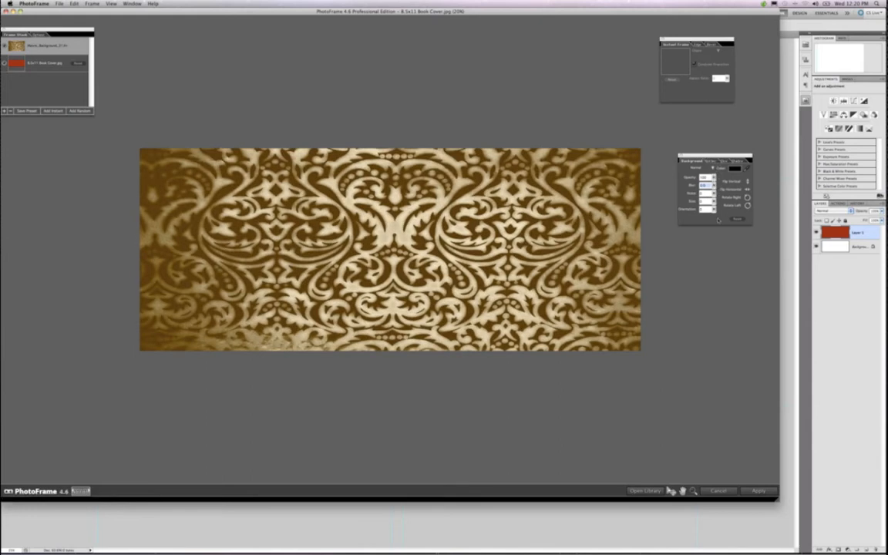
click(714, 169)
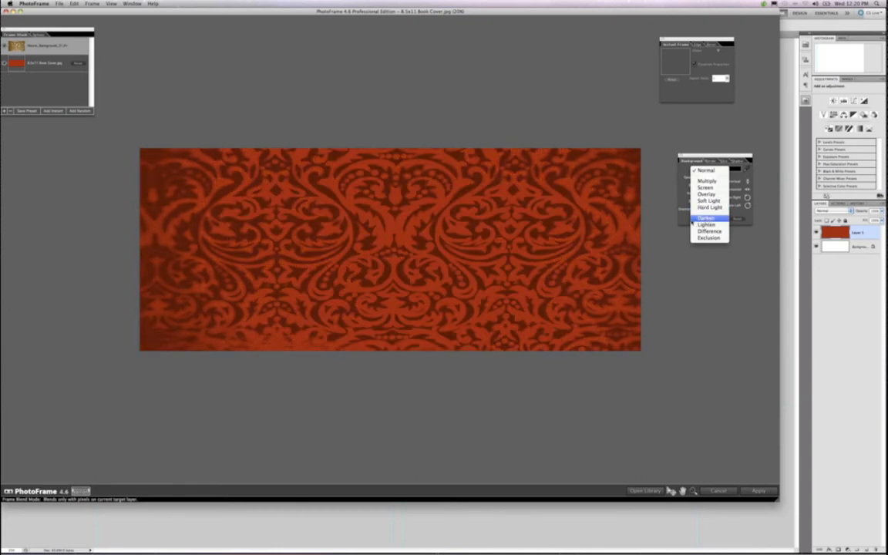
click(698, 207)
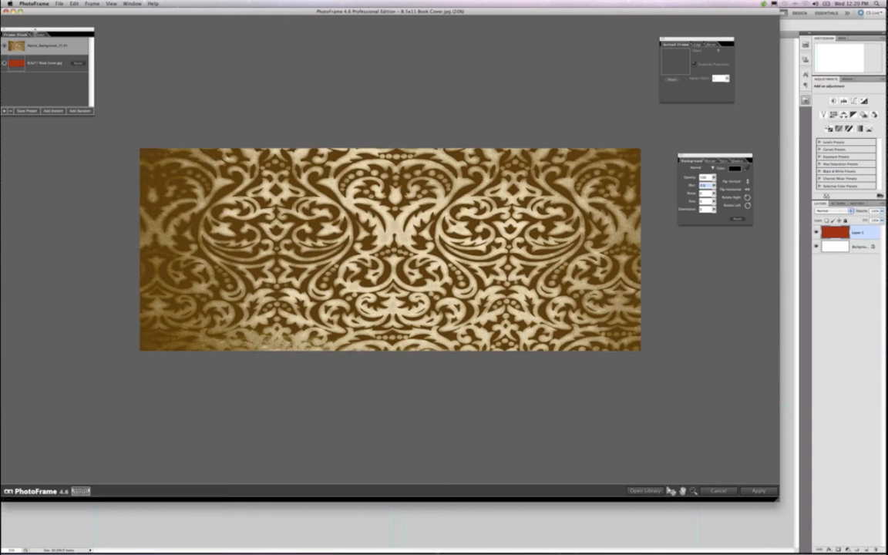
Move the Frame Stack palette slightly inward and apply the gold damask frame to the cover document.
drag(47, 29, 65, 30)
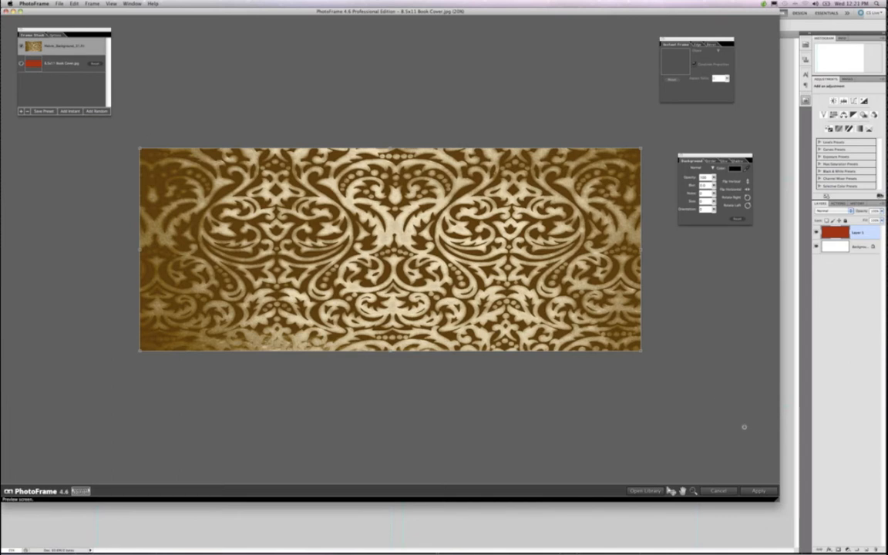
click(759, 491)
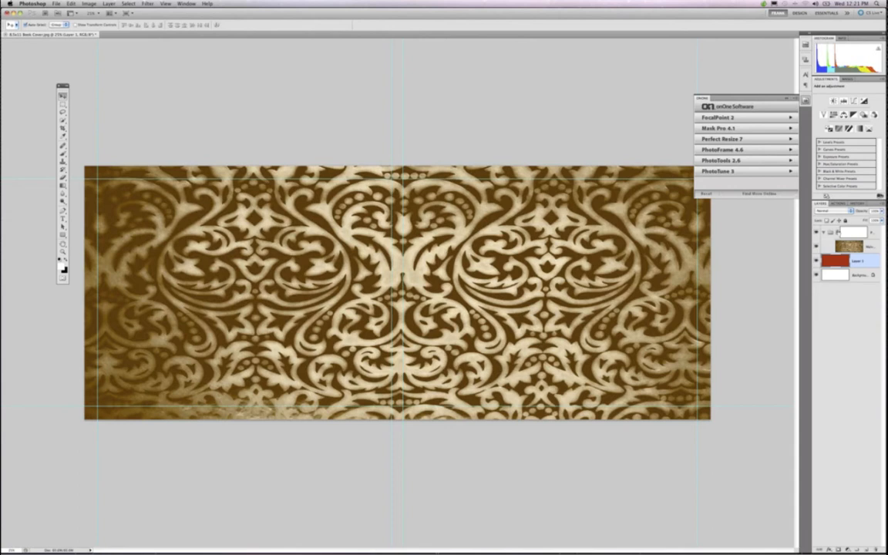
Set the gold damask layer's blend mode to Multiply over the red fill layer.
click(843, 248)
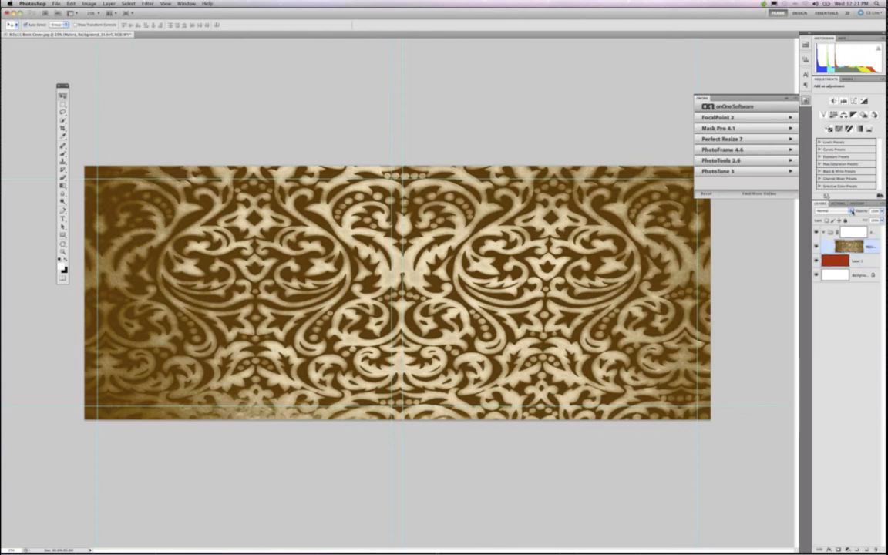
click(851, 210)
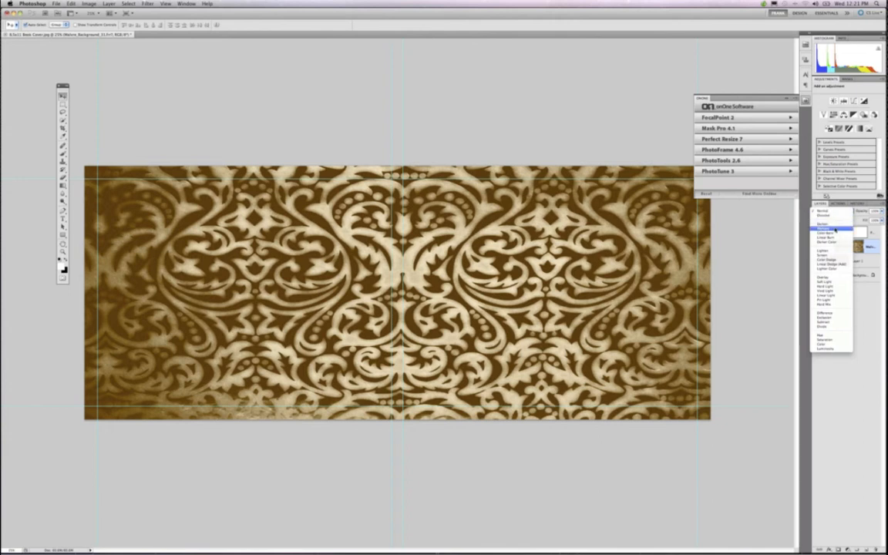
click(836, 229)
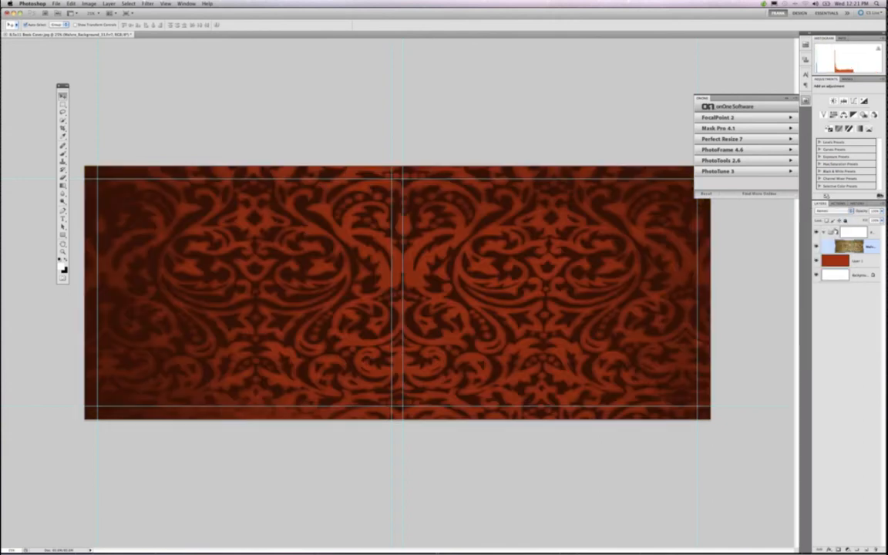
Cycle the damask layer through the other blend modes, including Color Burn, Lighten, Screen and Subtract, round to Darken.
key(Down)
key(Down)
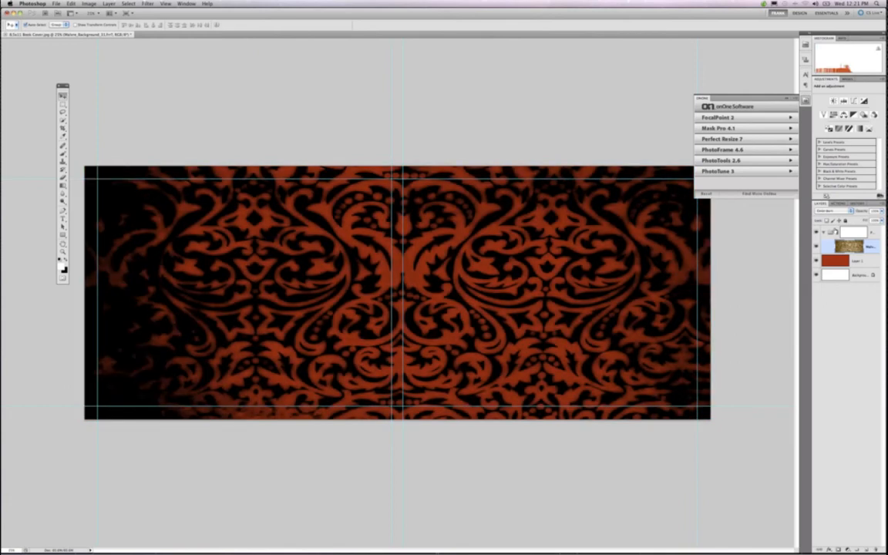
key(shift+minus)
key(shift+plus)
key(shift+minus)
key(shift+minus)
key(shift+minus)
key(shift+minus)
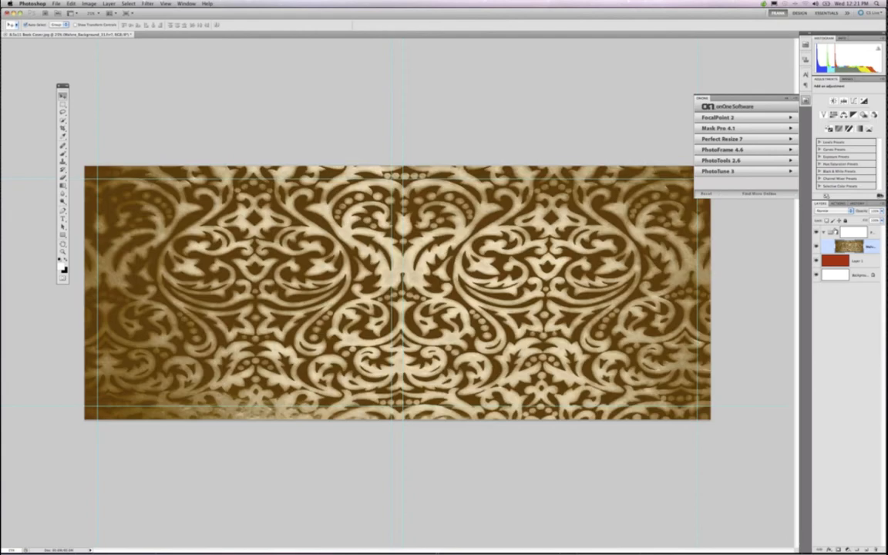
key(shift+plus)
key(shift+plus)
key(shift+plus)
key(shift+plus)
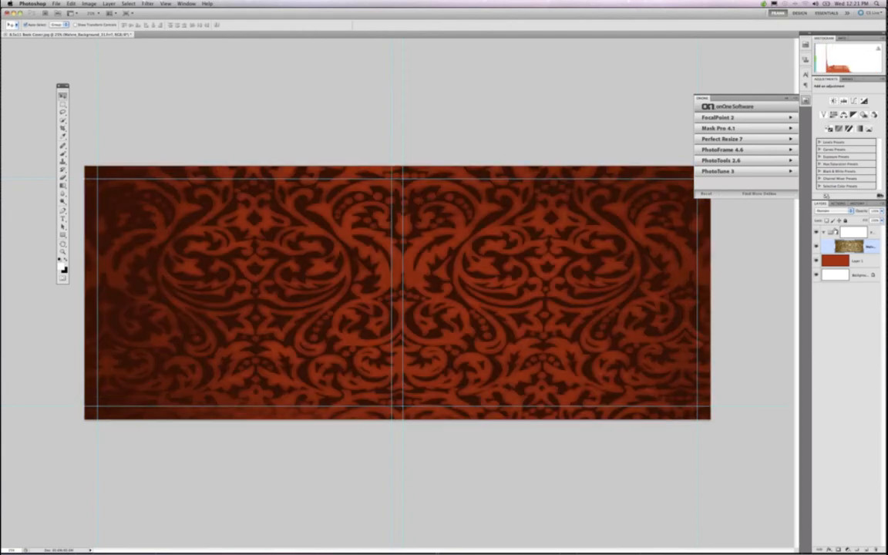
key(shift+plus)
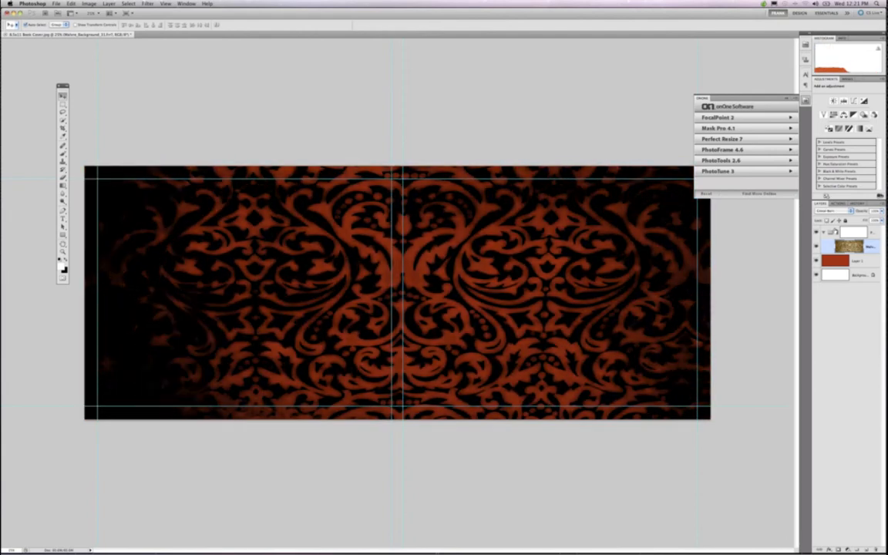
key(shift+plus)
key(shift+plus)
key(shift+plus)
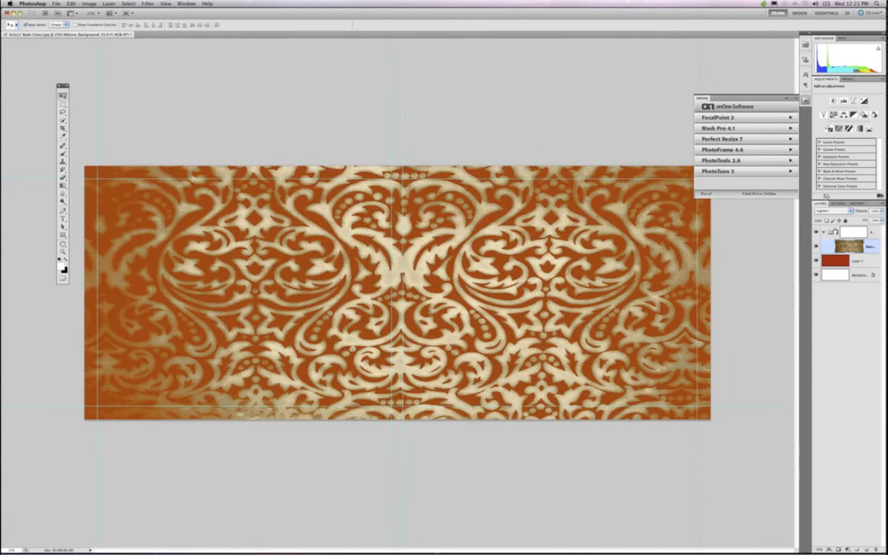
key(shift+plus)
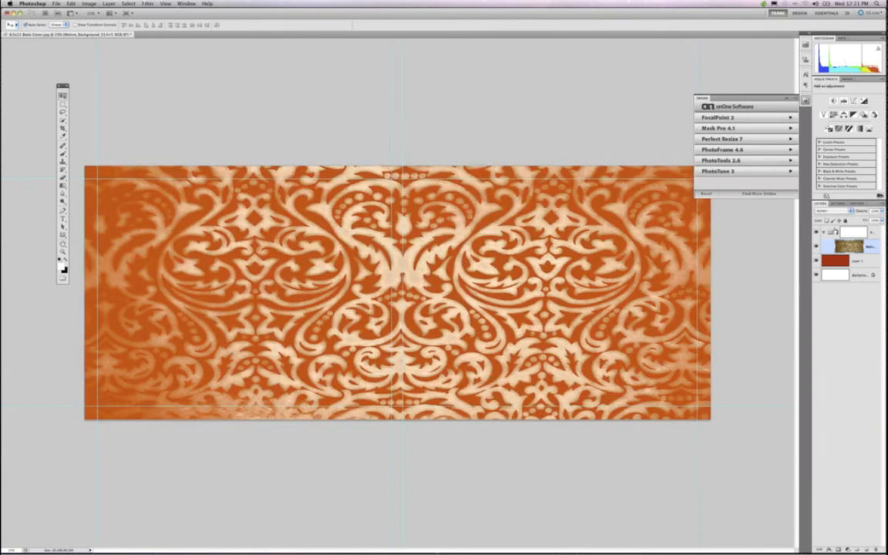
key(shift+plus)
key(shift+plus)
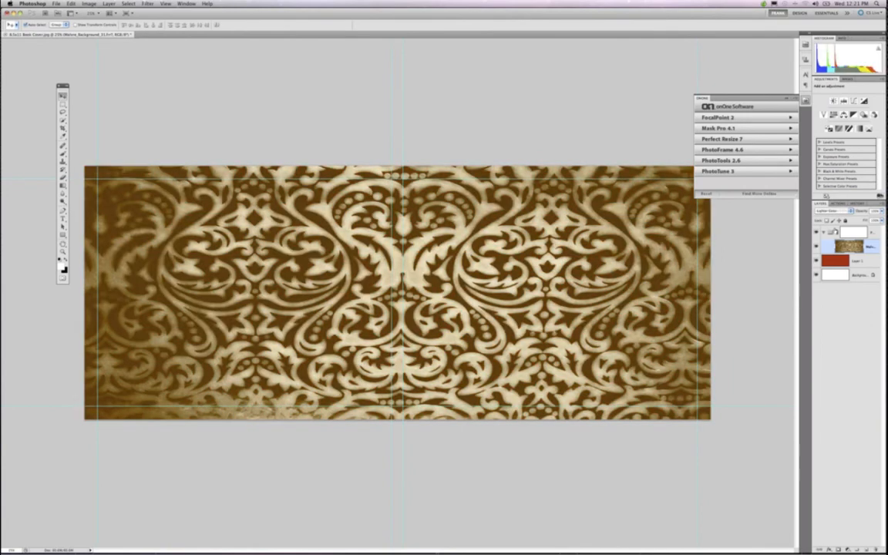
key(shift+plus)
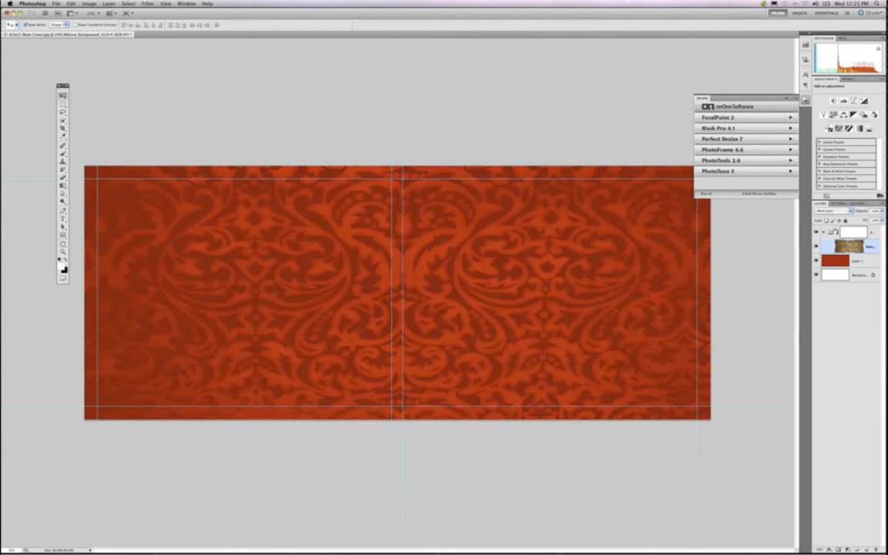
key(shift+plus)
key(shift+plus)
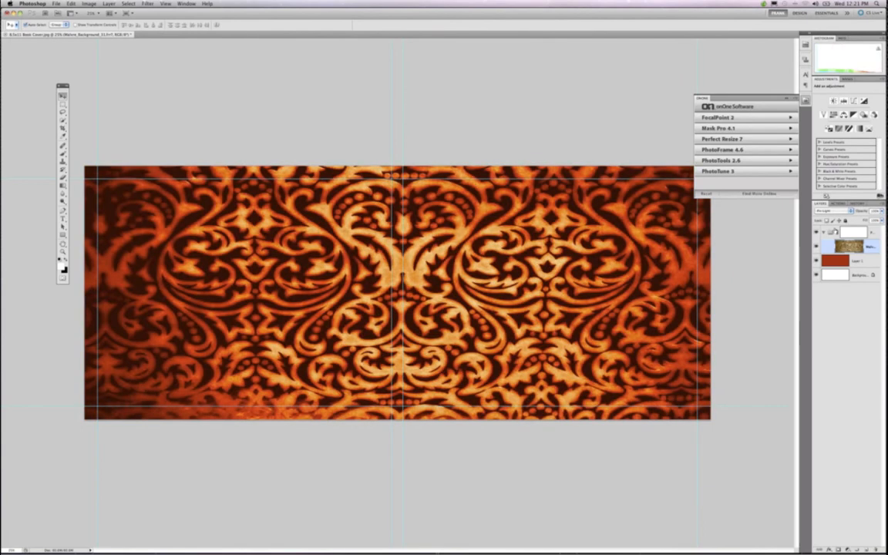
key(shift+plus)
key(shift+plus)
key(shift+plus)
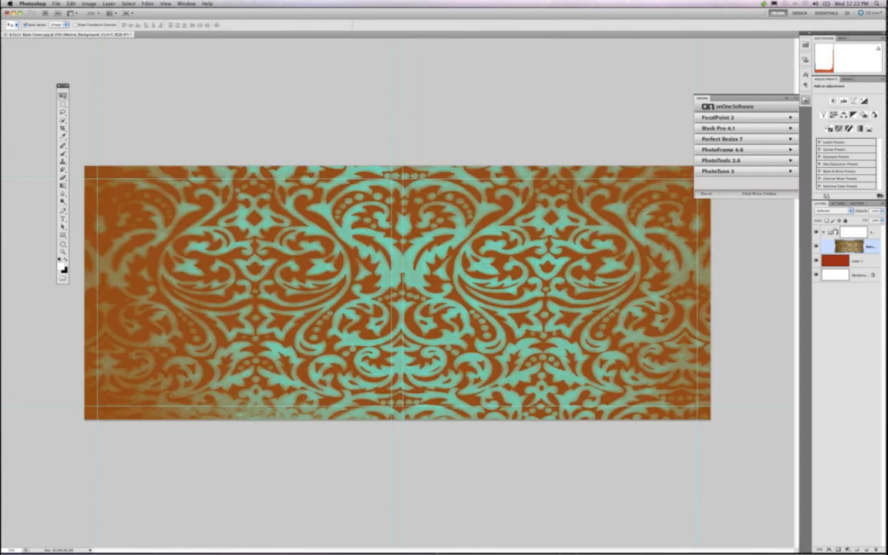
key(shift+plus)
key(shift+plus)
key(shift+plus)
key(shift+plus)
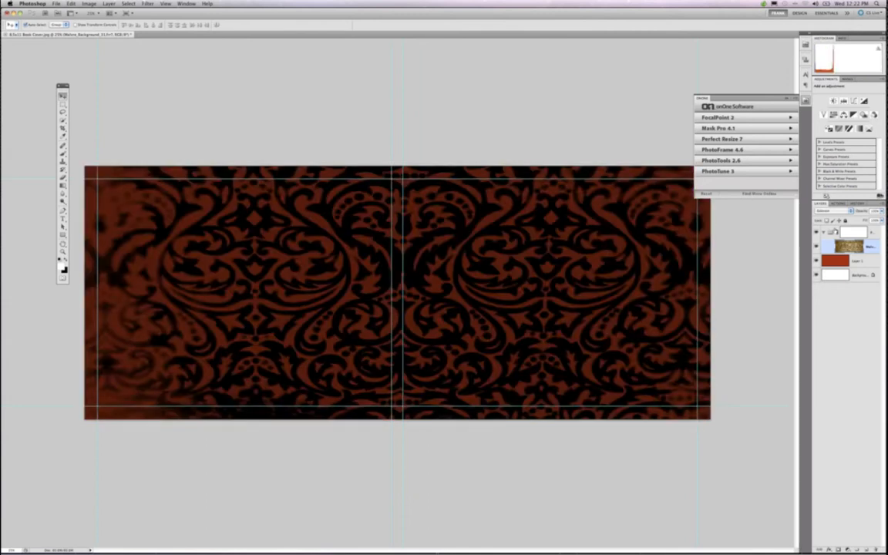
key(shift+plus)
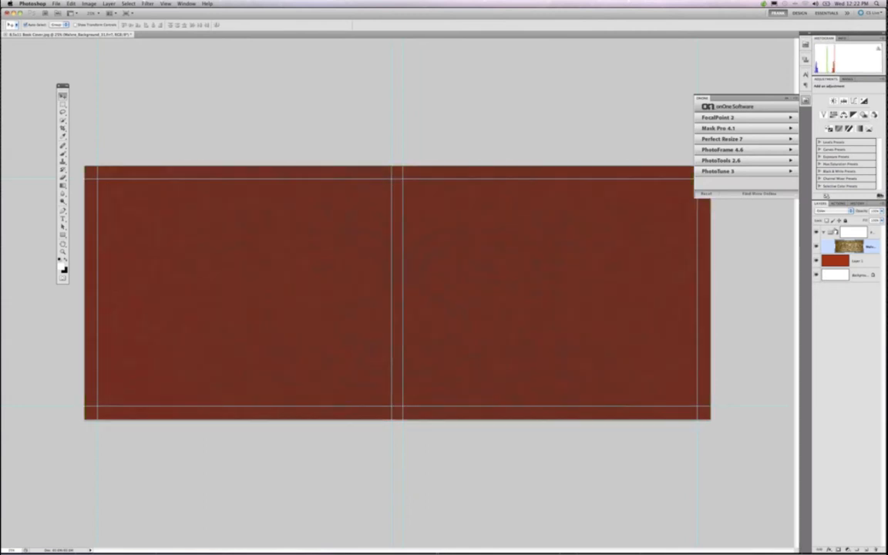
key(shift+plus)
key(shift+plus)
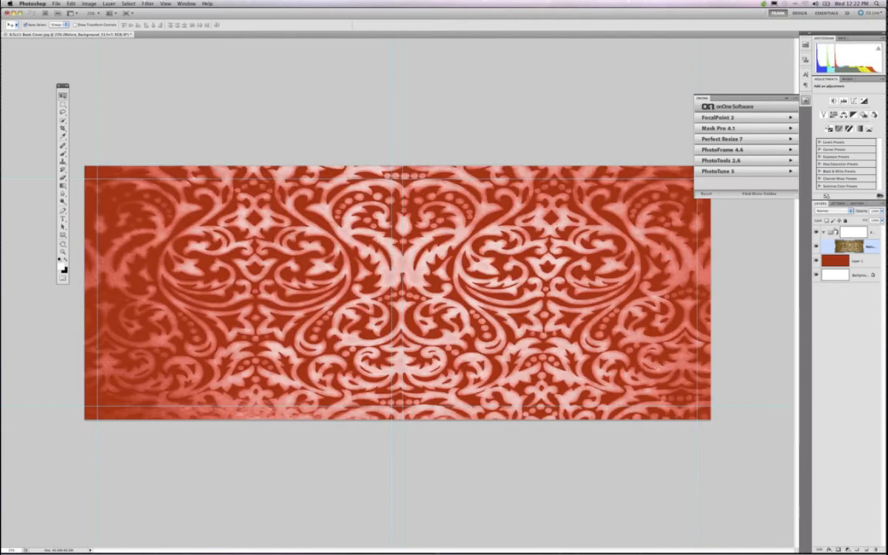
key(shift+plus)
key(shift+plus)
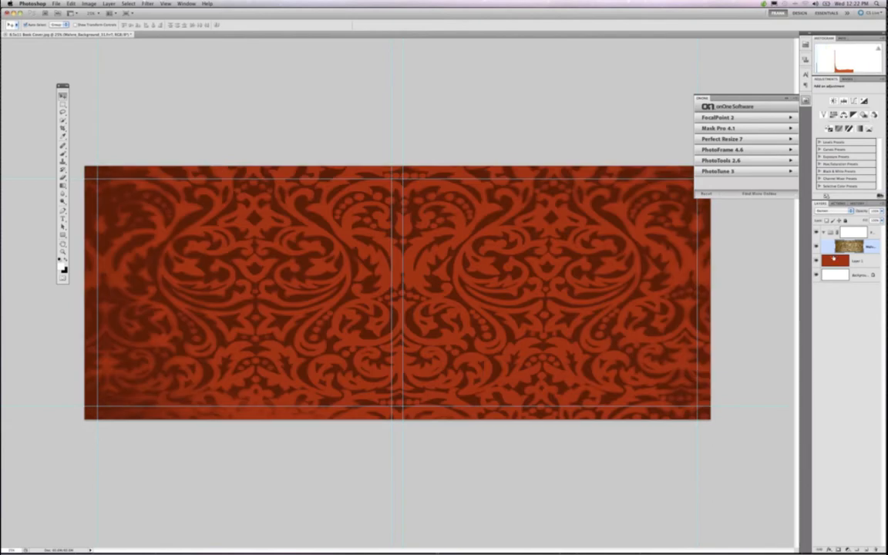
Return the damask layer from Darken to the Multiply blend mode.
click(851, 210)
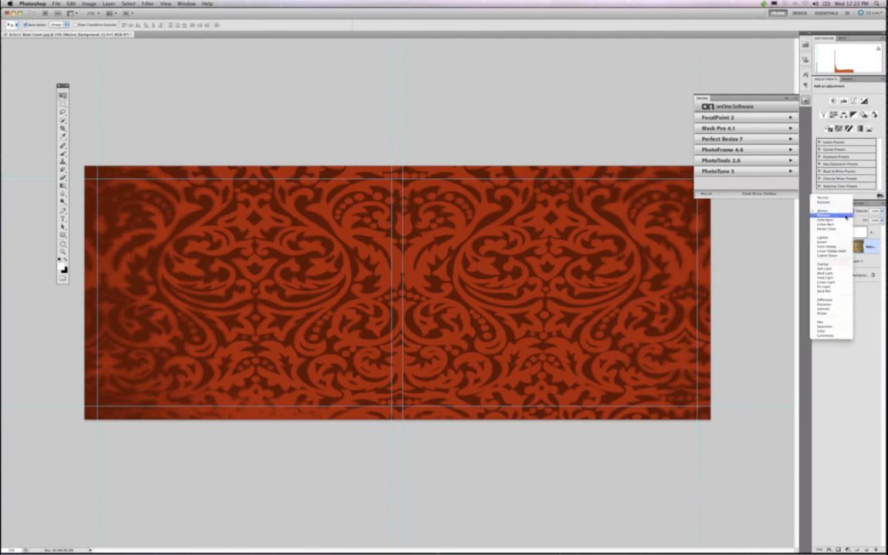
click(851, 210)
key(shift+plus)
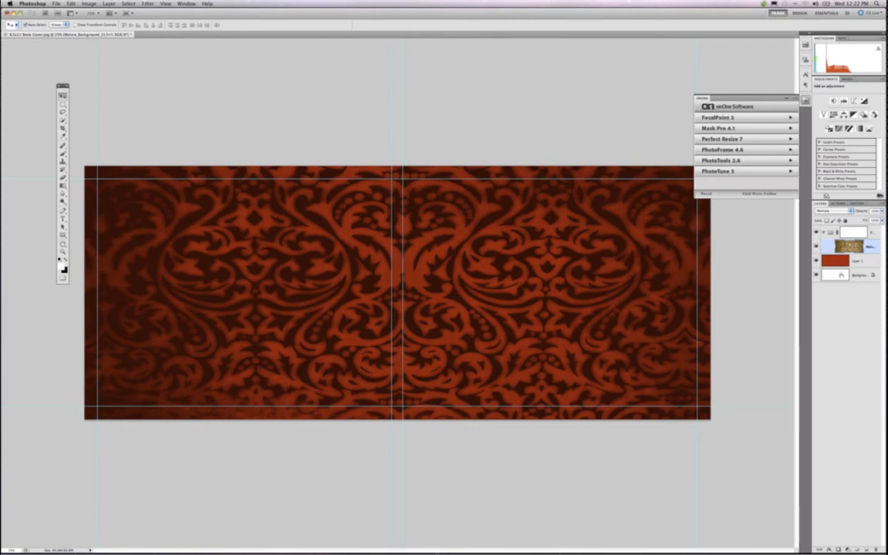
Try a very low opacity on the red Layer 1, restore it to 100%, and reselect the damask layer with Multiply blending.
click(836, 263)
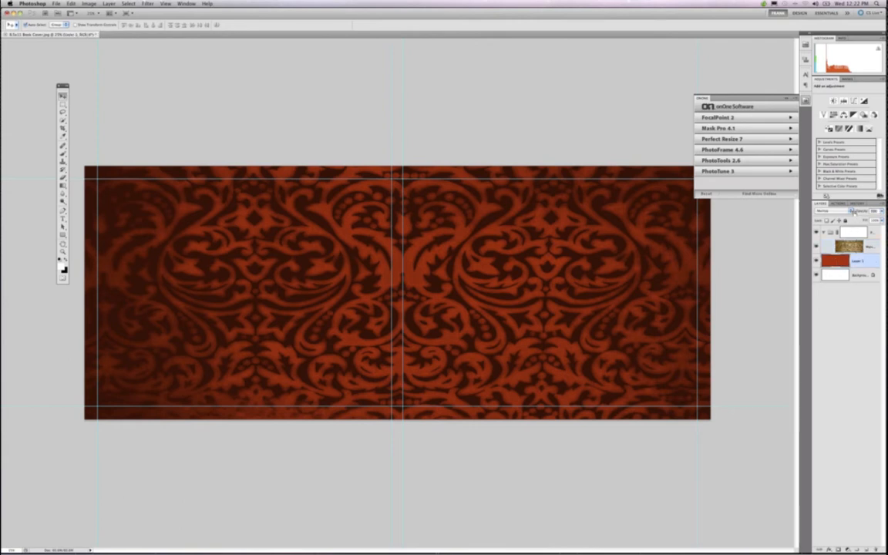
drag(858, 212, 824, 212)
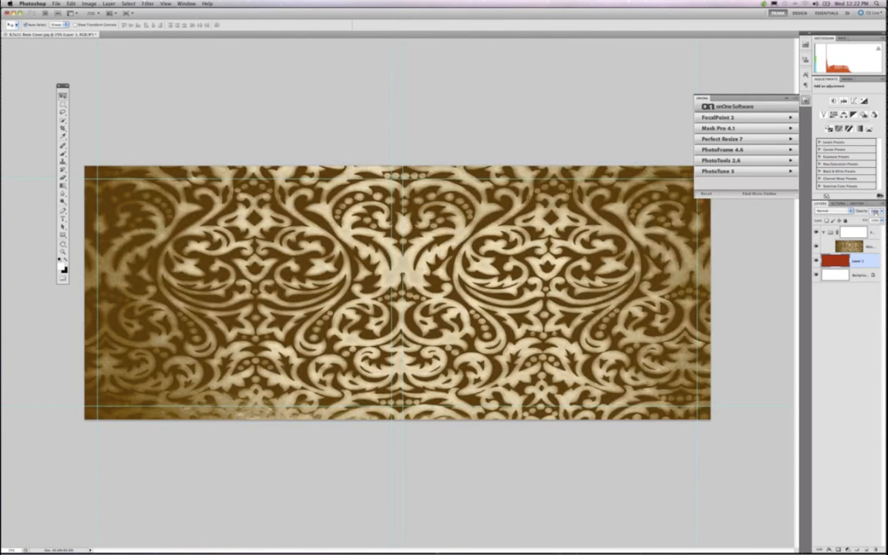
key(0)
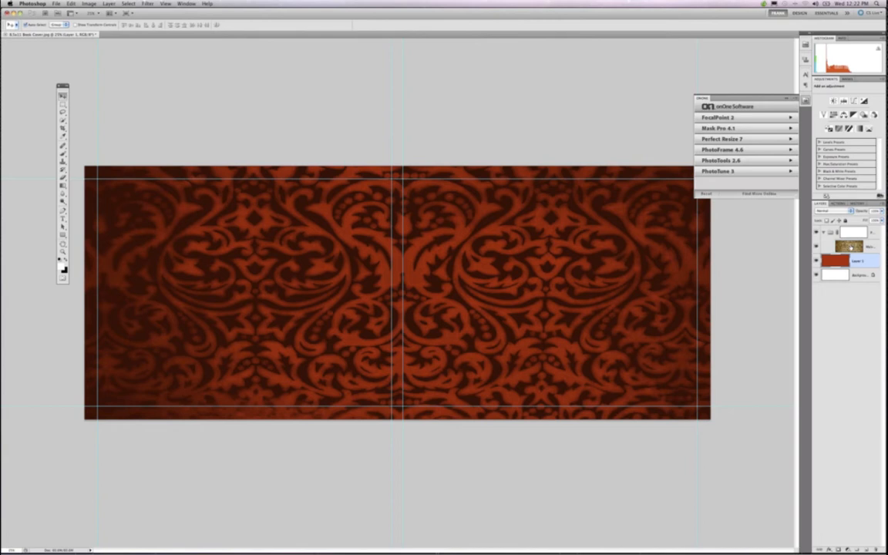
click(851, 247)
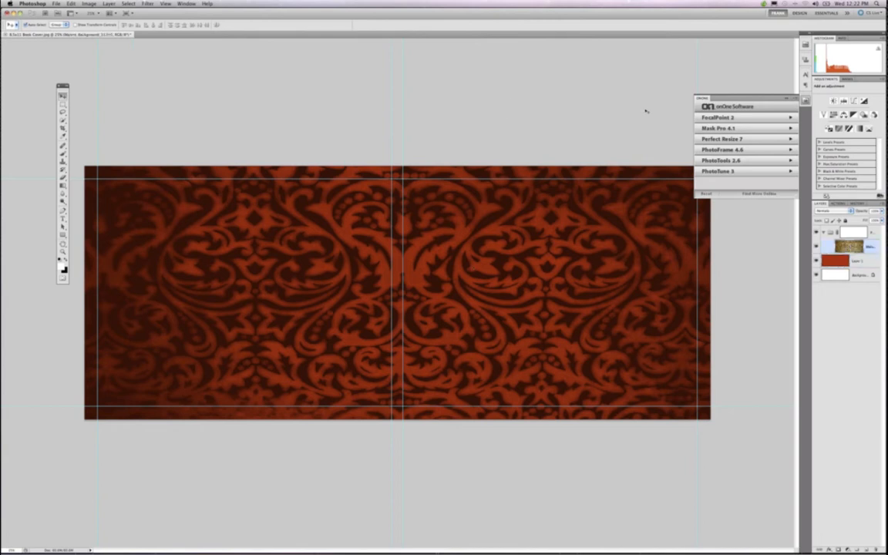
key(shift+alt+m)
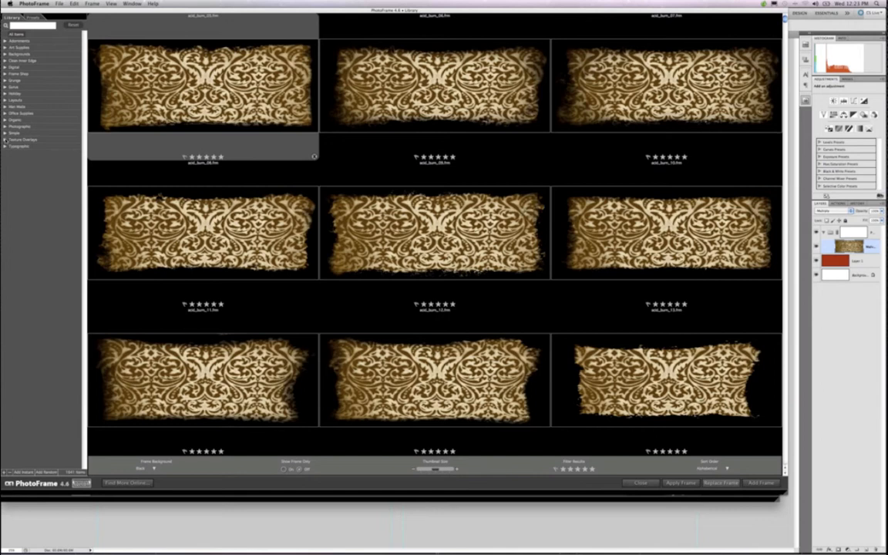
In the PhotoFrame 4.6 library, look at the Scratched Film texture overlays and examine the Metal texture overlays.
click(6, 140)
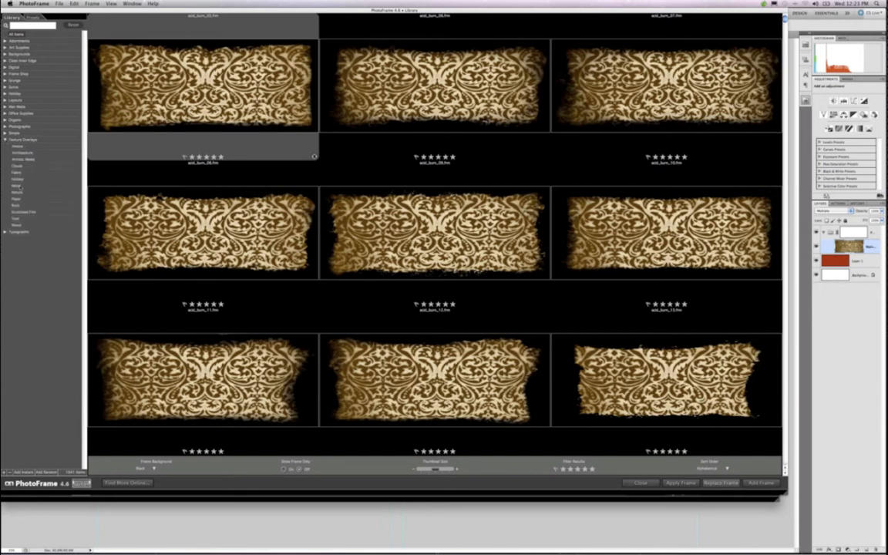
click(24, 212)
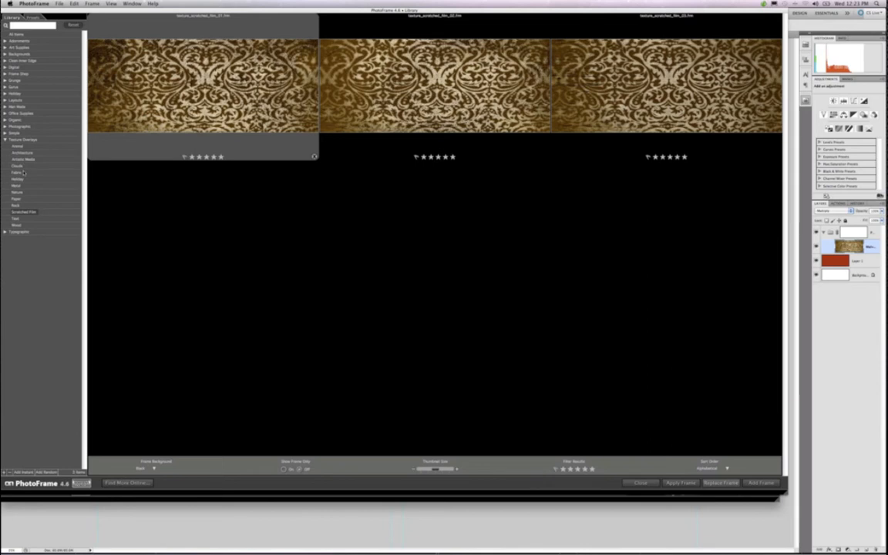
click(19, 189)
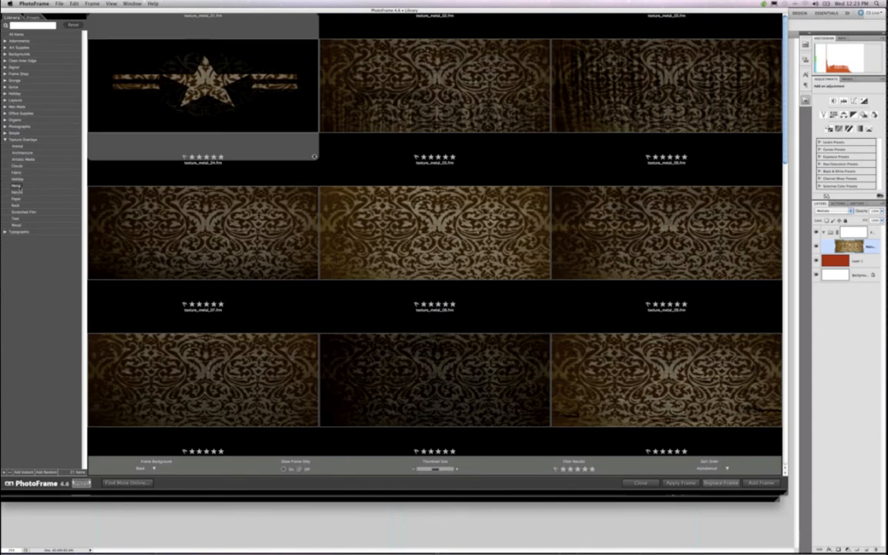
scroll(215, 219, down, 3)
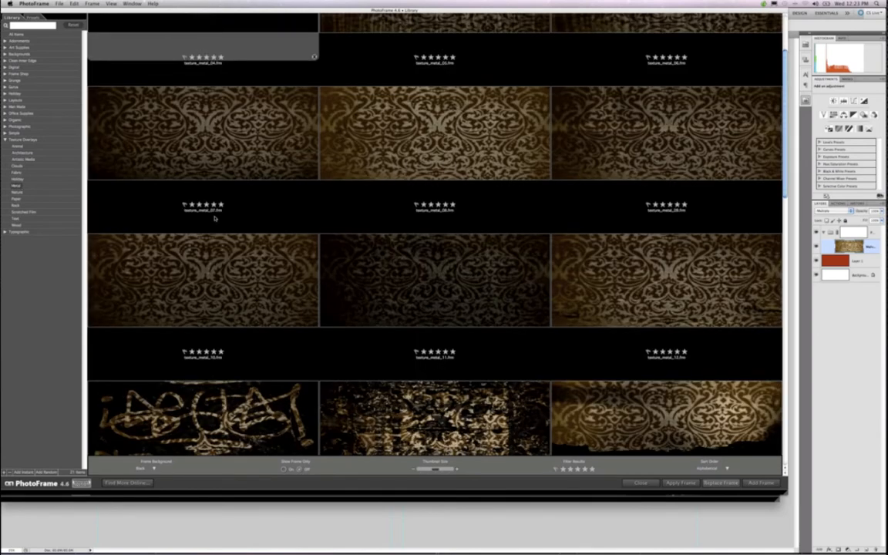
scroll(215, 219, down, 8)
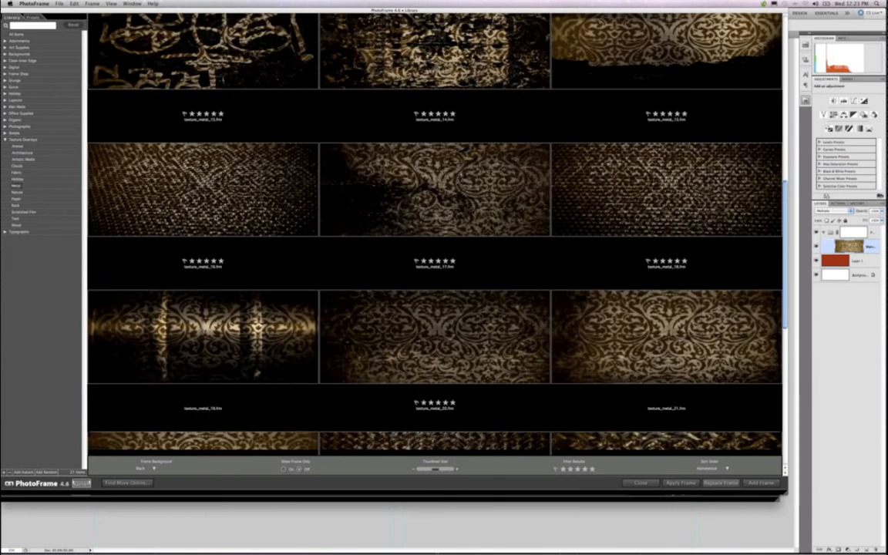
scroll(215, 218, down, 4)
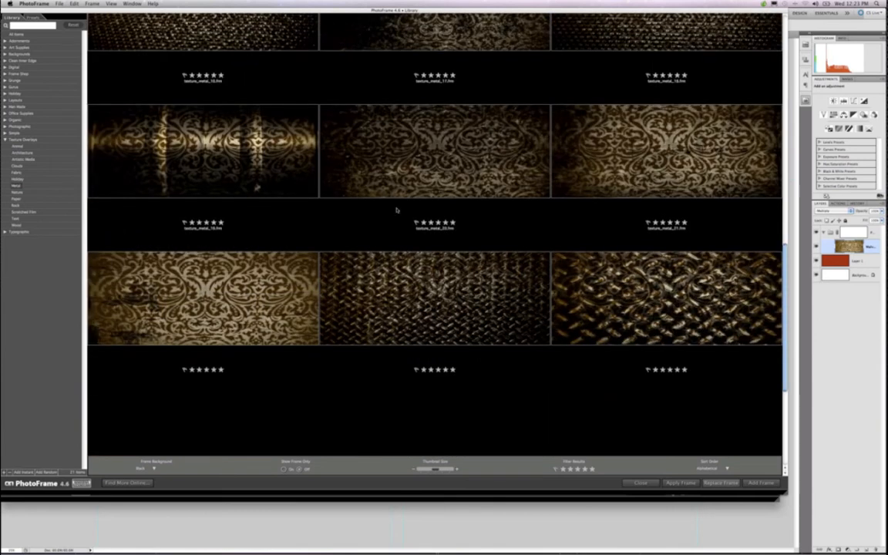
scroll(398, 209, up, 6)
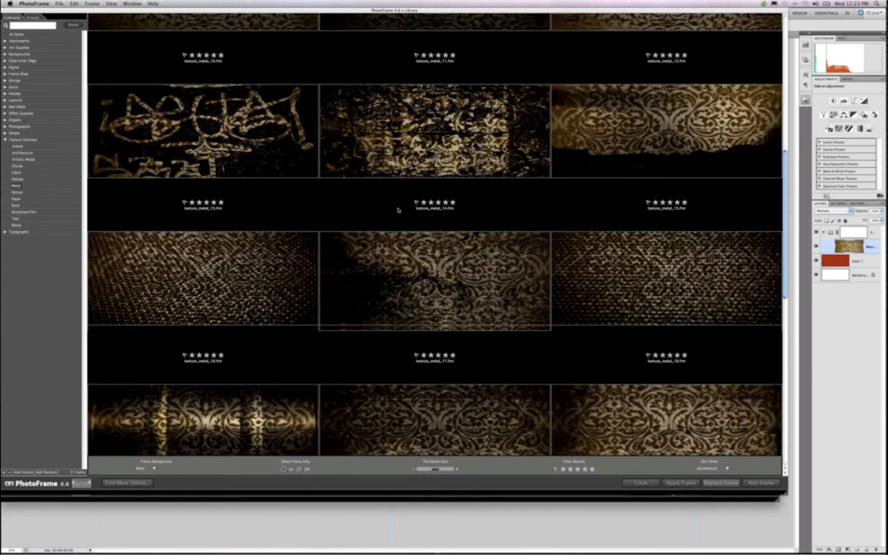
scroll(398, 210, up, 6)
Set the library's frame background to White and look through the Metal texture previews.
click(150, 469)
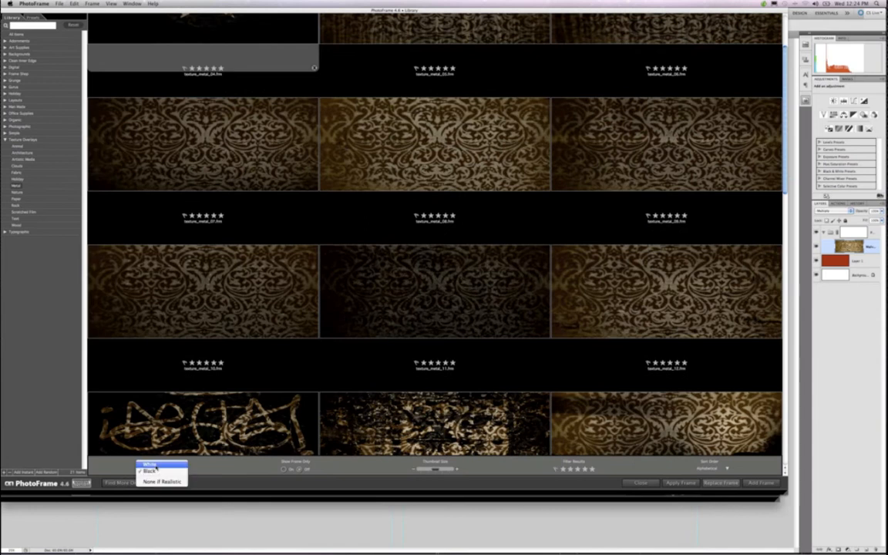
click(154, 465)
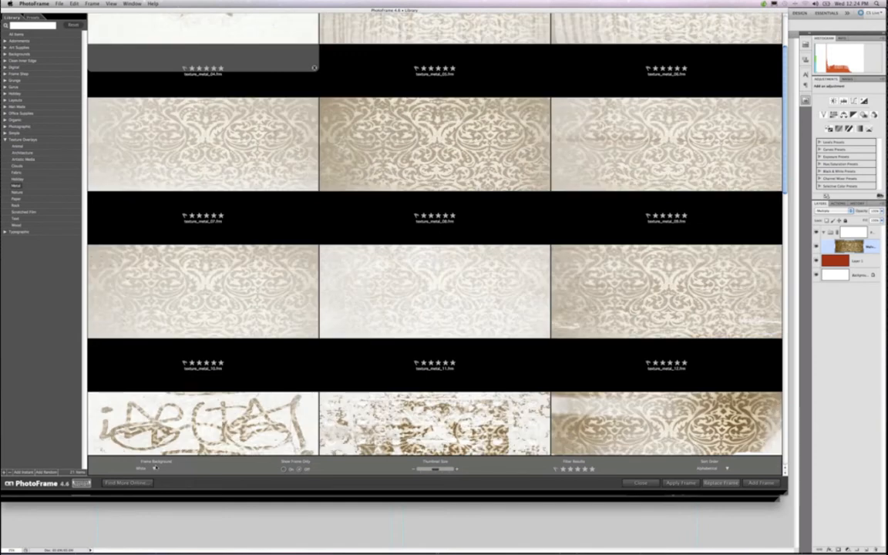
scroll(358, 324, down, 1)
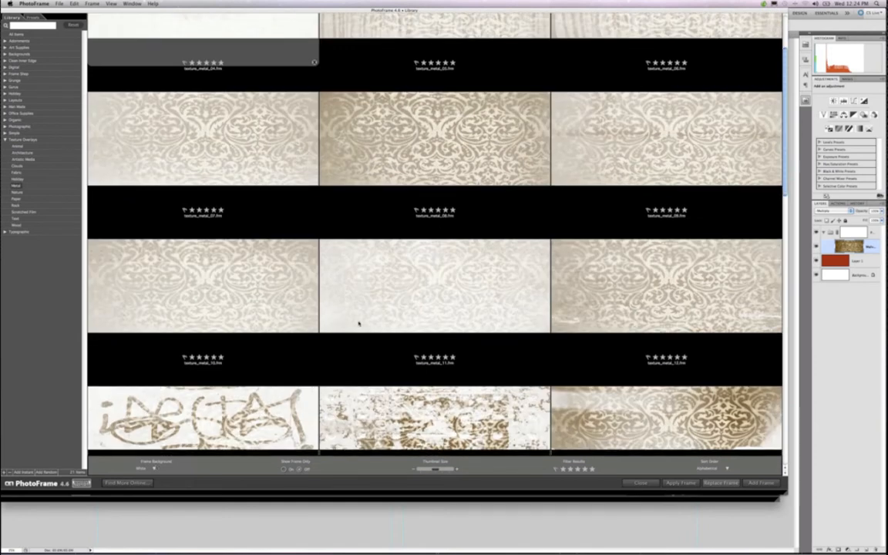
scroll(359, 323, down, 3)
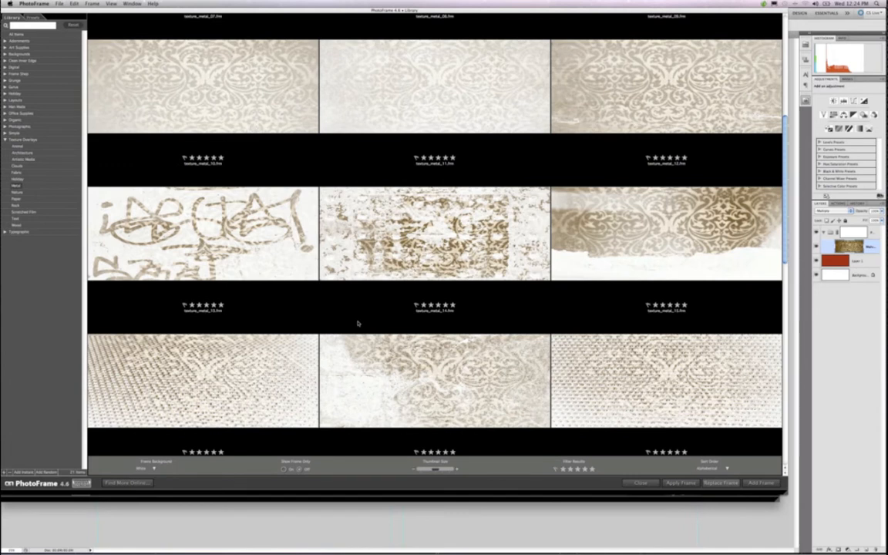
Browse the remaining Metal texture previews and compare them against a Black frame background.
scroll(358, 324, down, 2)
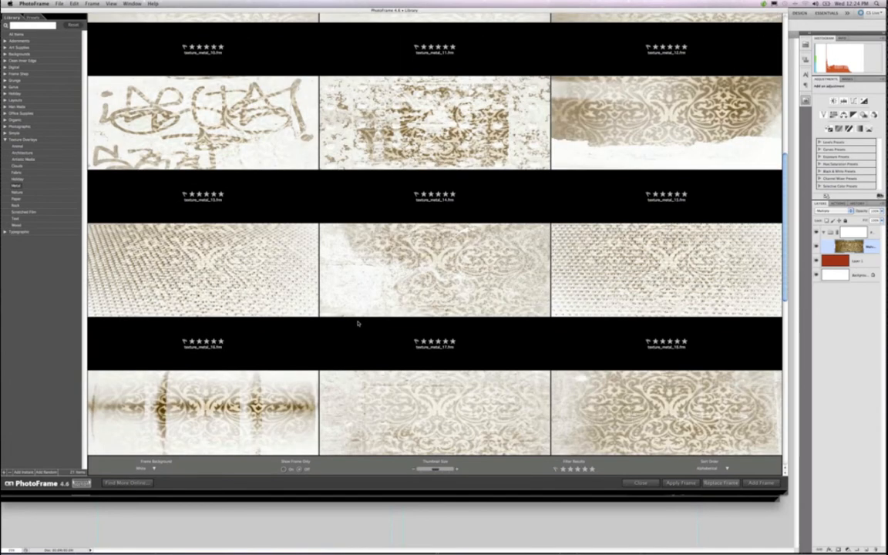
scroll(213, 425, down, 3)
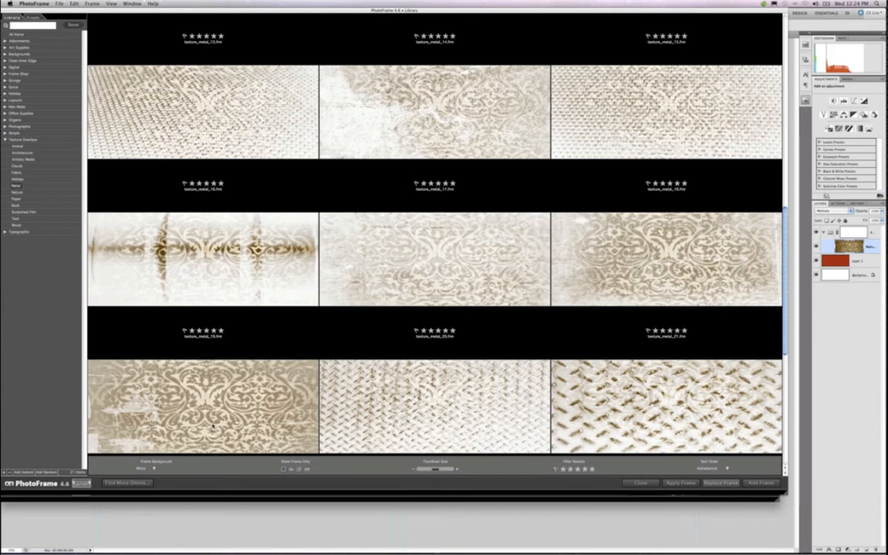
key(b)
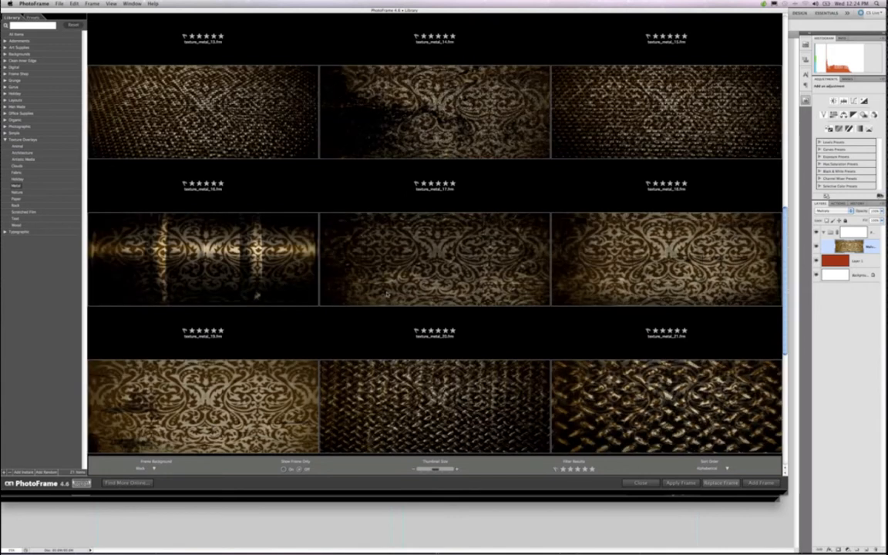
scroll(224, 247, up, 8)
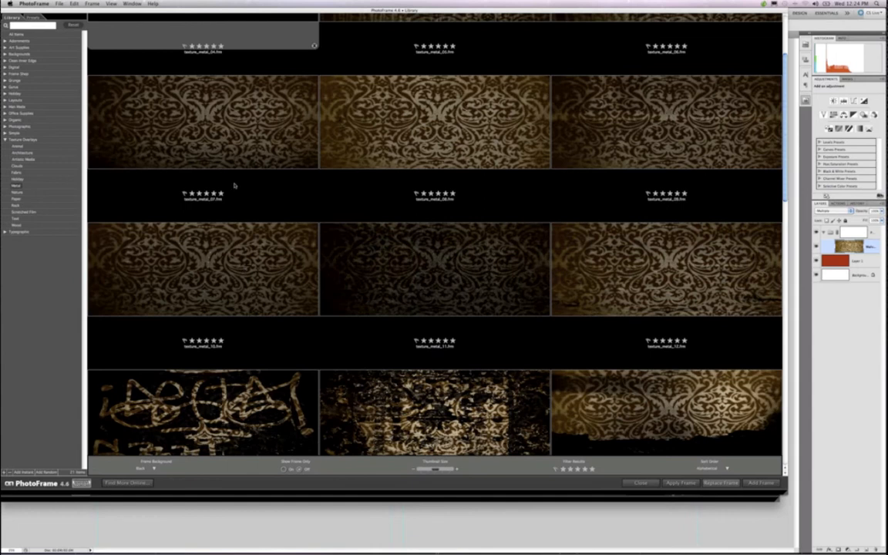
scroll(235, 186, up, 2)
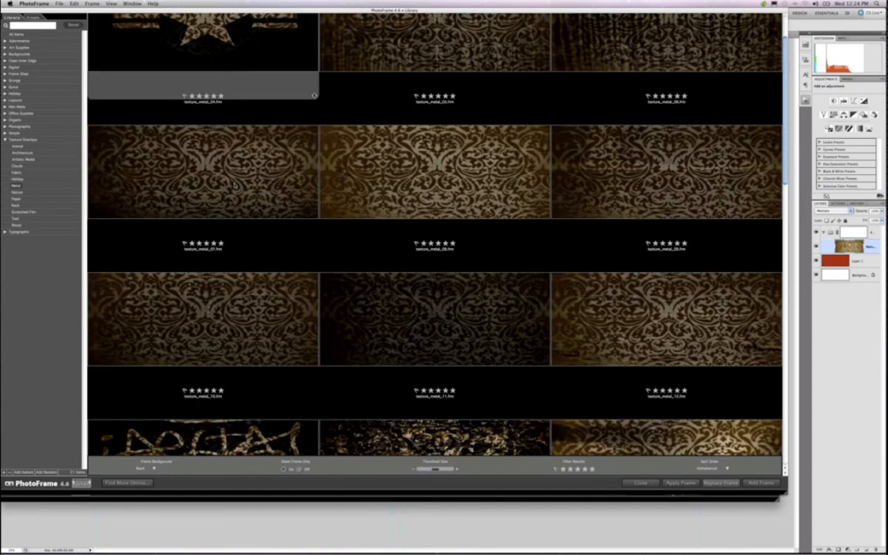
scroll(262, 200, up, 2)
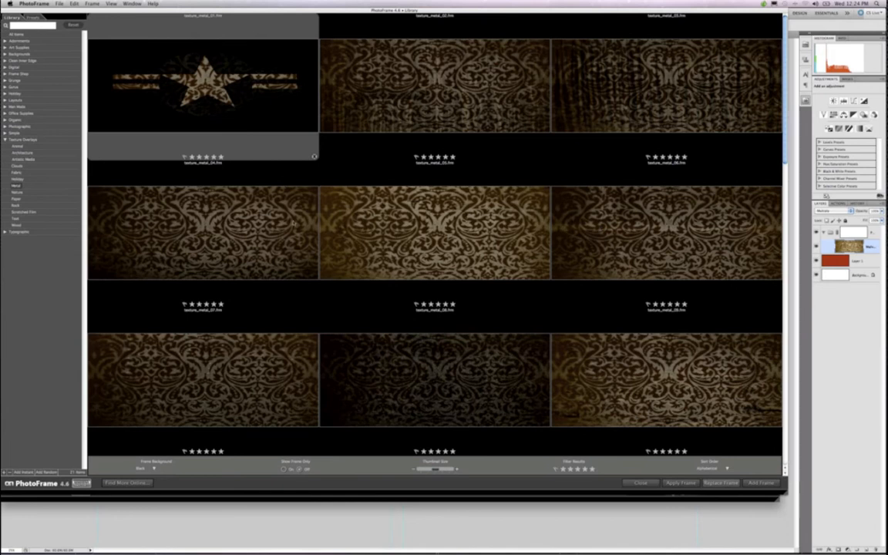
Check the Artistic Media textures, apply the texture_paper_01 overlay from Paper to the cover, and collapse the onOne plug-in palette.
click(29, 159)
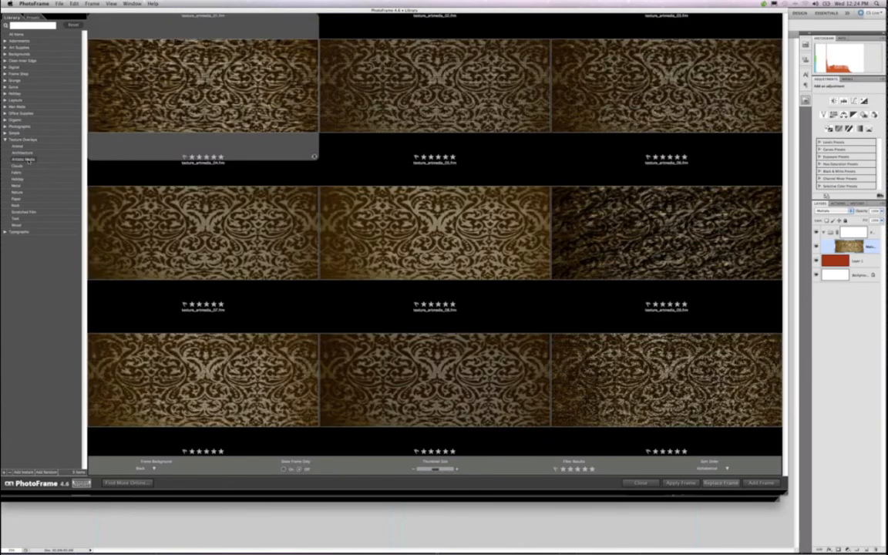
click(16, 199)
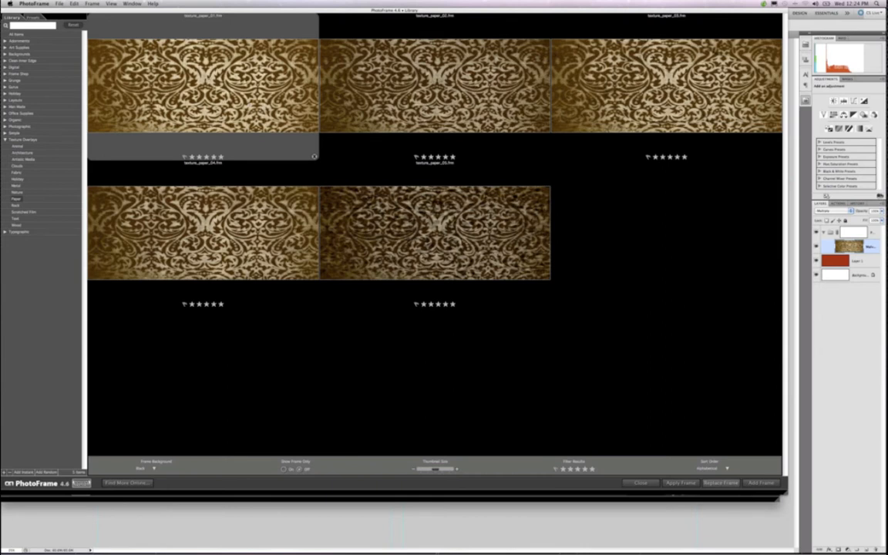
double_click(314, 157)
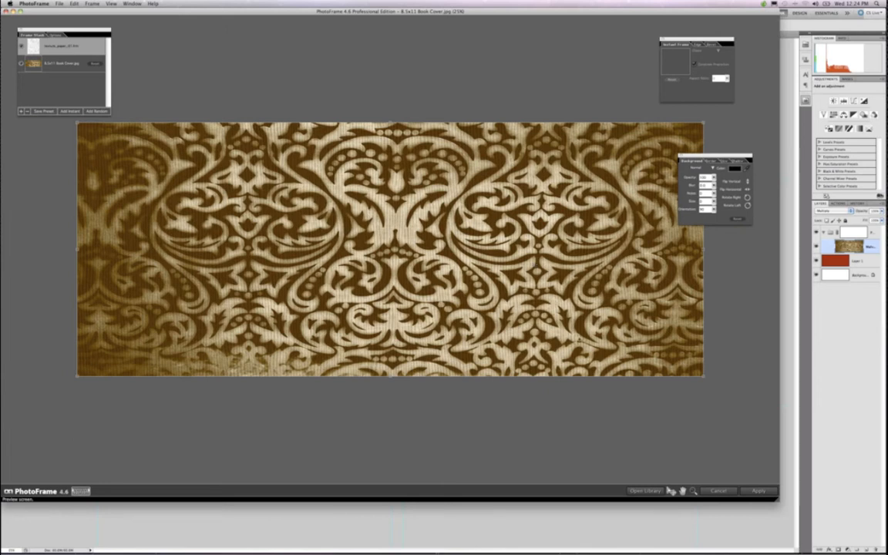
click(759, 491)
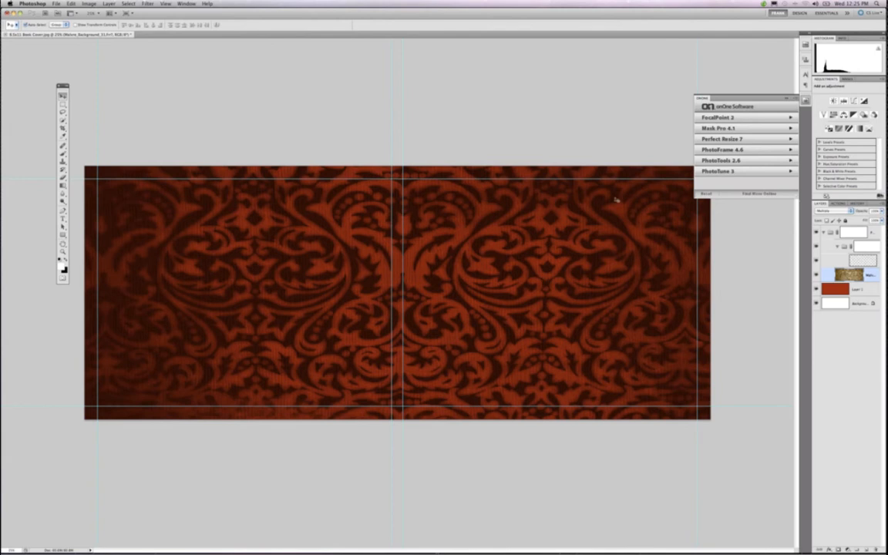
click(786, 99)
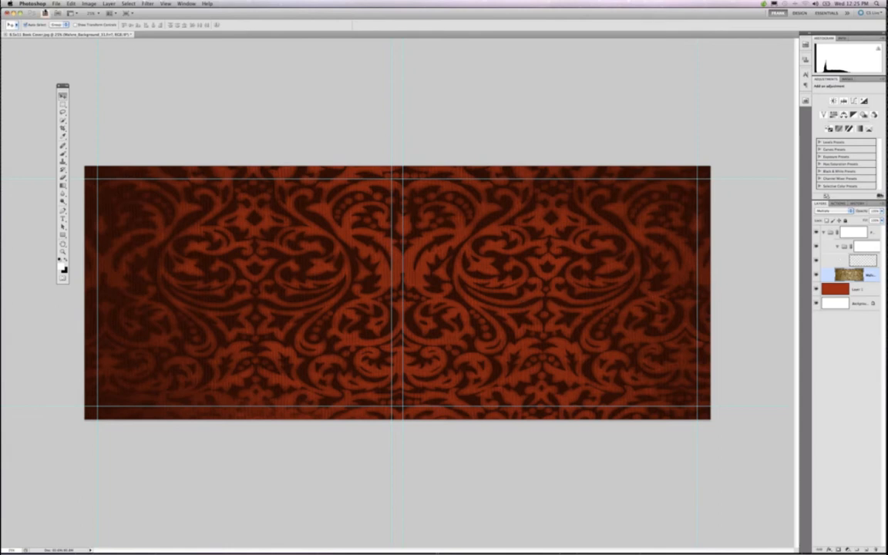
Open the retouched couple's photo from the COVER PHOTOS folder inside OnOne on the Desktop.
click(56, 4)
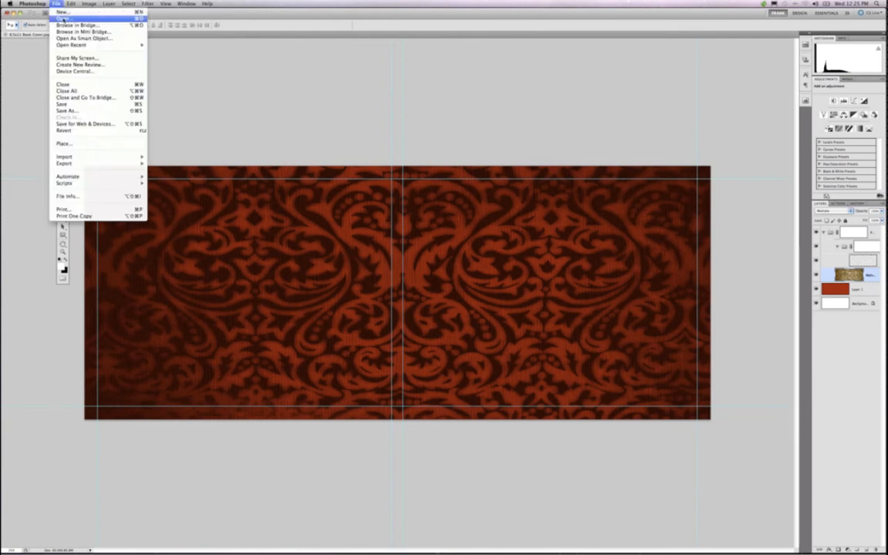
click(64, 19)
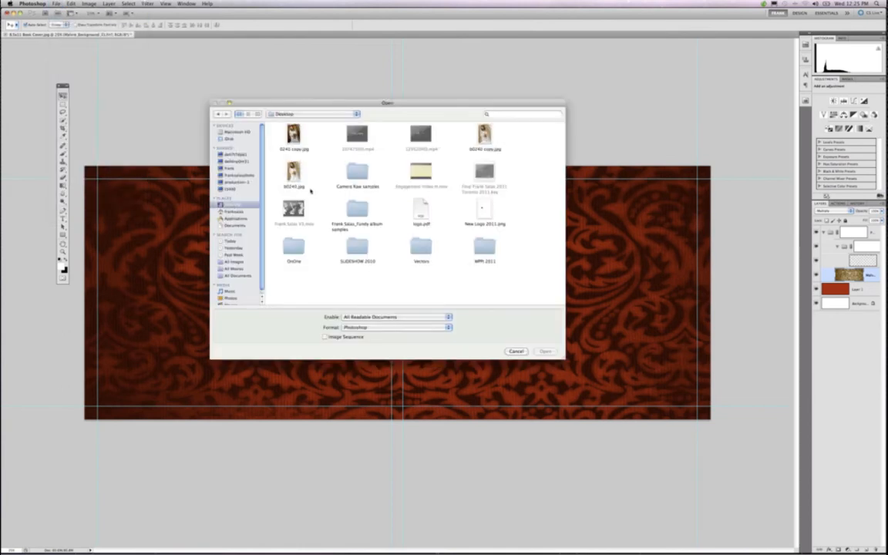
click(291, 250)
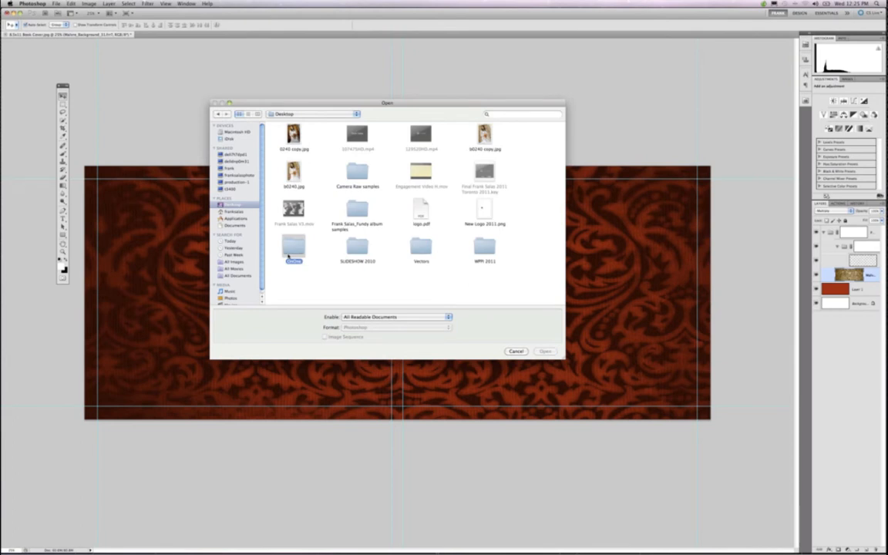
double_click(289, 256)
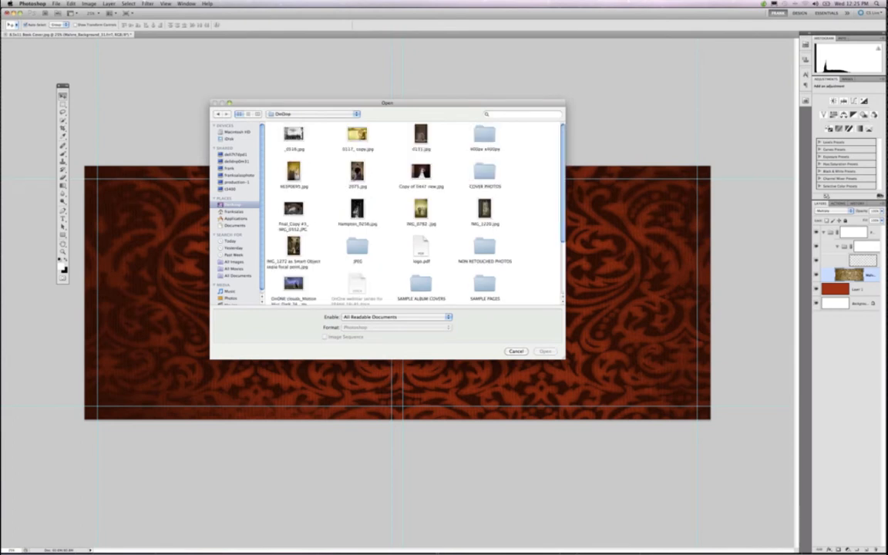
scroll(317, 198, down, 3)
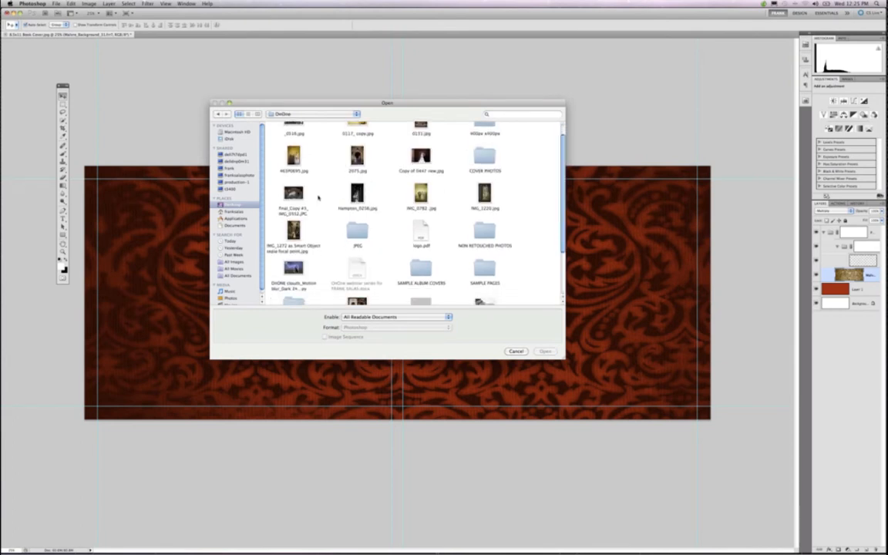
scroll(418, 223, down, 1)
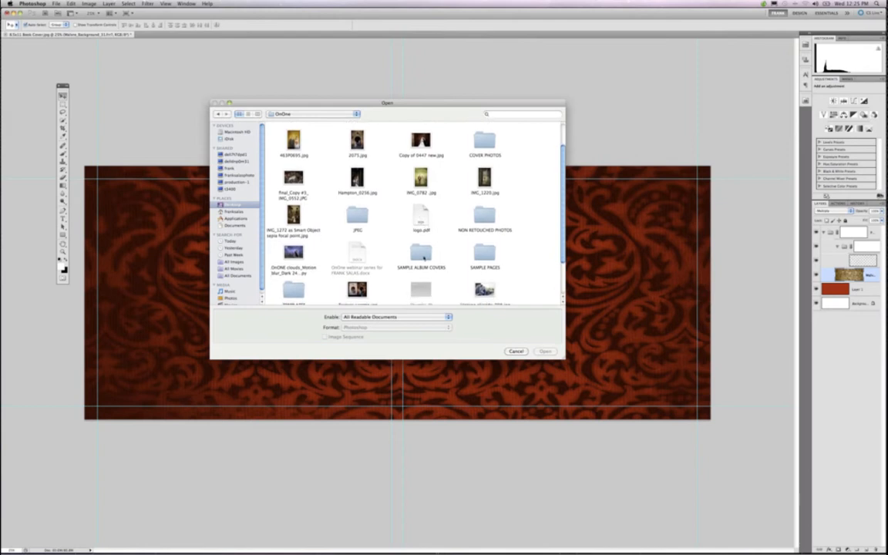
scroll(423, 258, down, 3)
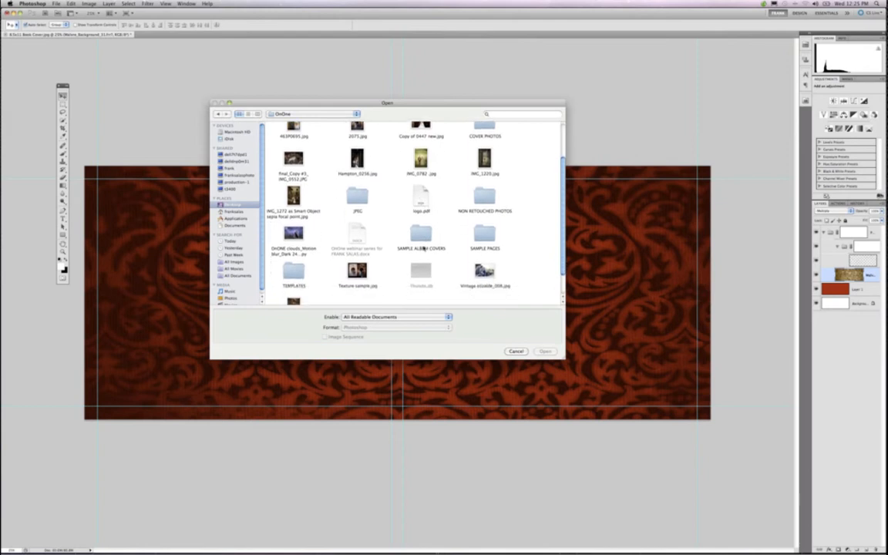
scroll(432, 232, up, 3)
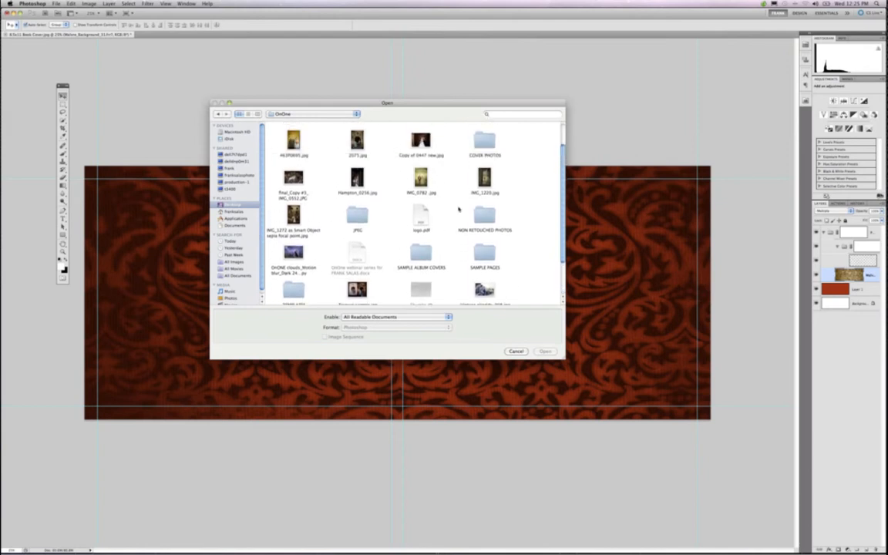
double_click(482, 140)
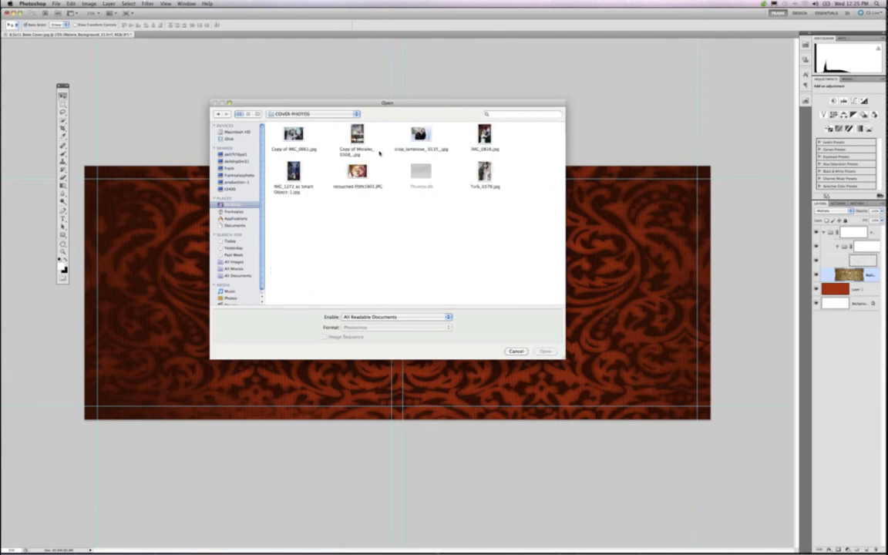
click(357, 173)
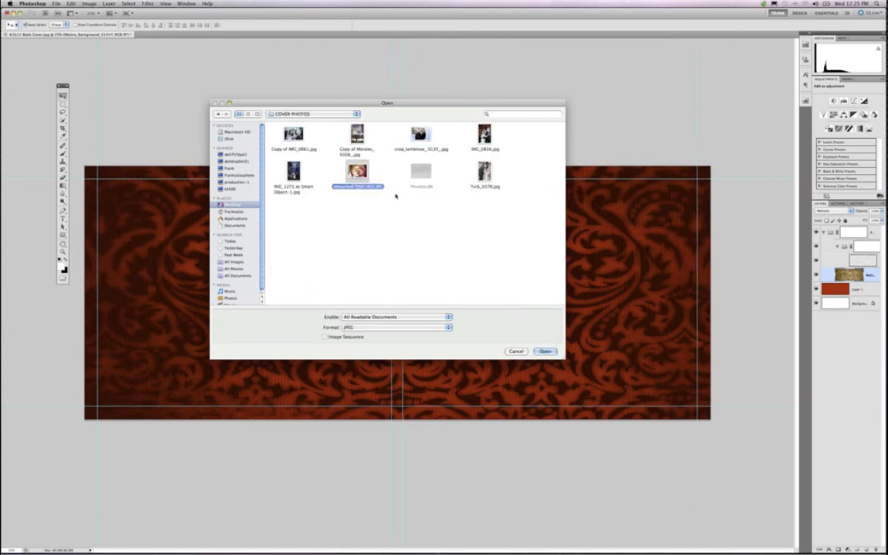
click(546, 351)
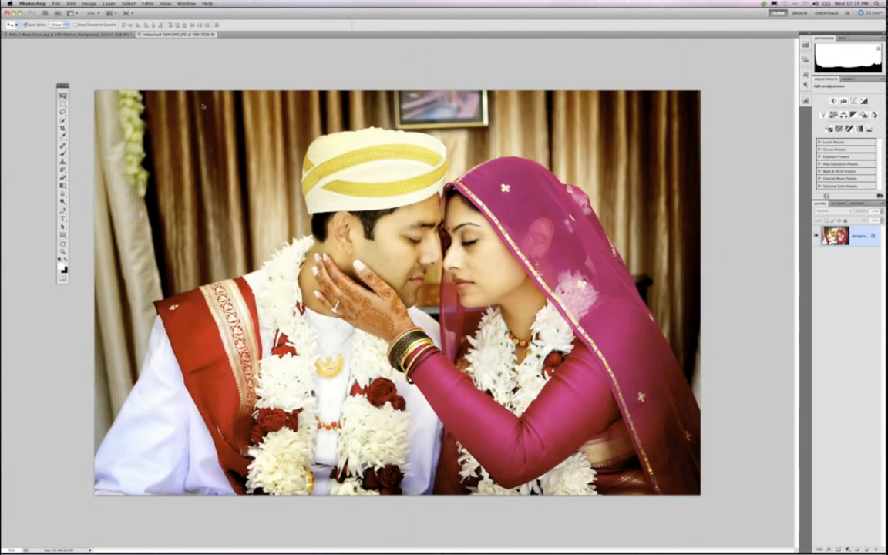
mouse_move(197, 34)
mouse_down()
mouse_move(203, 107)
mouse_move(228, 102)
mouse_move(181, 81)
mouse_up()
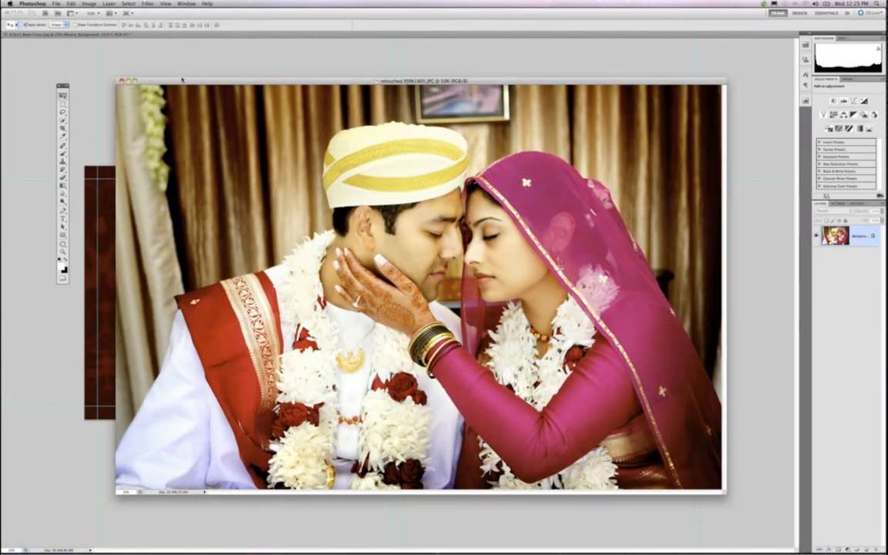
drag(185, 77, 216, 75)
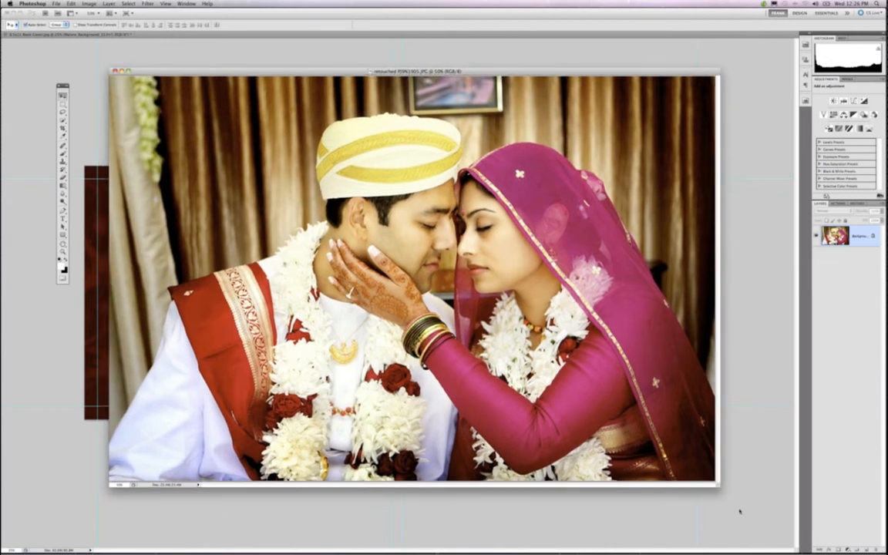
drag(739, 511, 741, 512)
drag(432, 71, 428, 62)
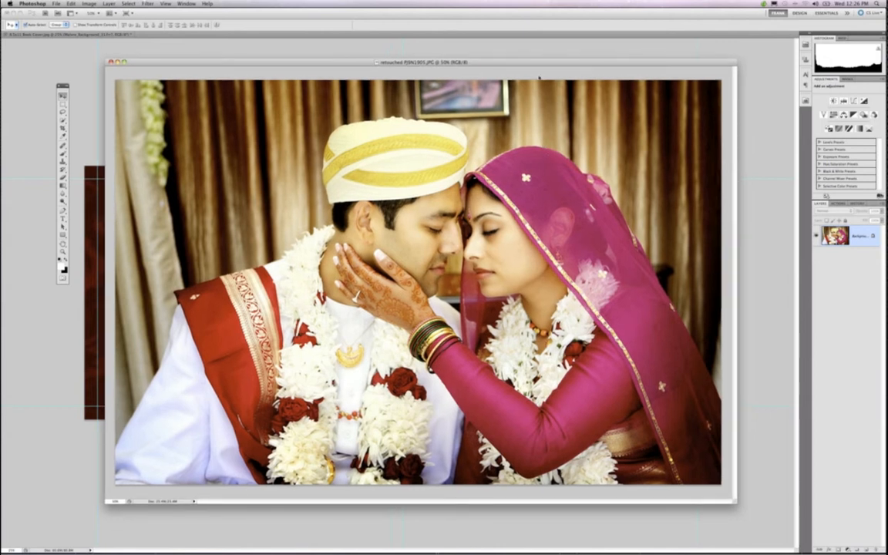
drag(544, 62, 549, 52)
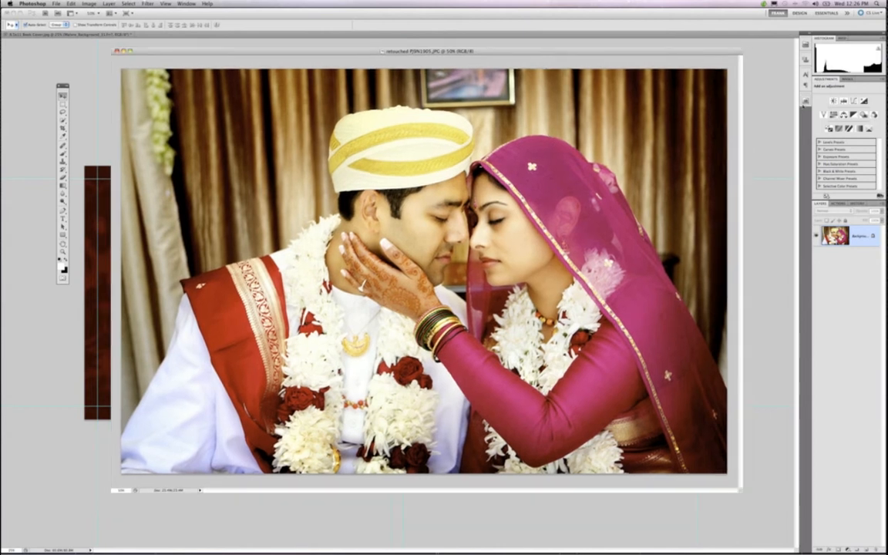
click(118, 52)
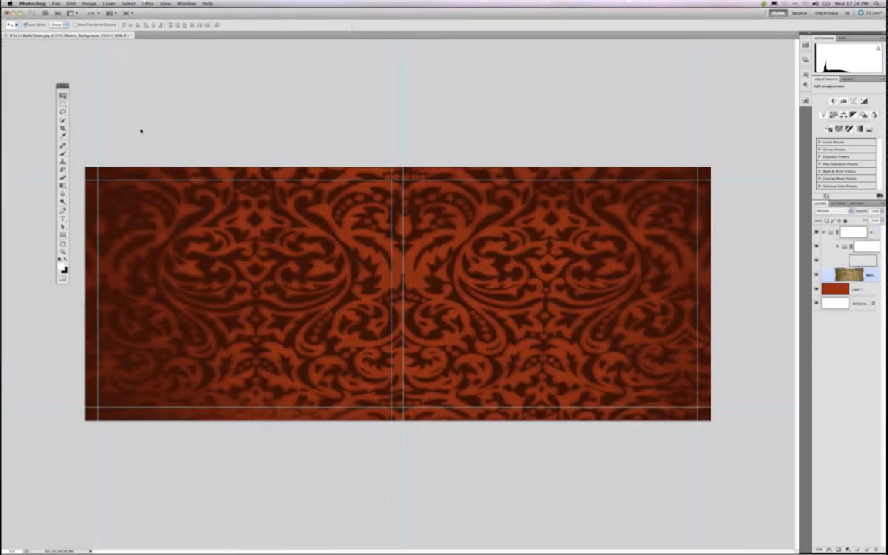
Float the 8.5x11 Book Cover document in its own window and reopen the retouched couple's photo.
drag(70, 36, 213, 317)
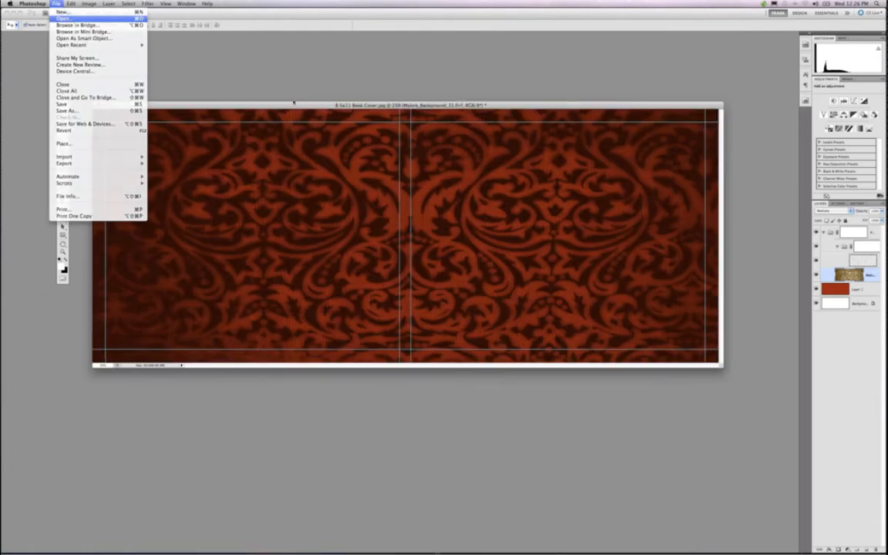
key(Return)
key(Escape)
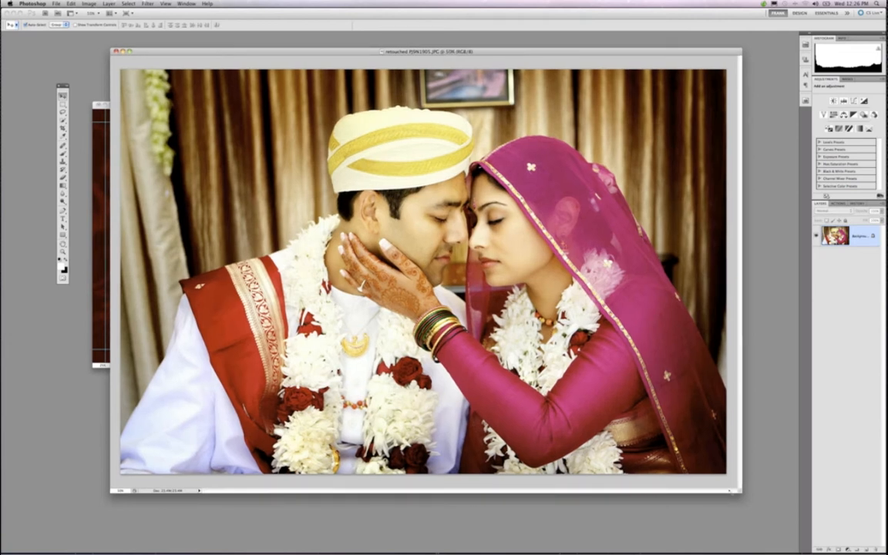
Shrink the photo's document window and move it aside so part of the book cover is exposed.
drag(382, 51, 374, 52)
drag(732, 492, 707, 470)
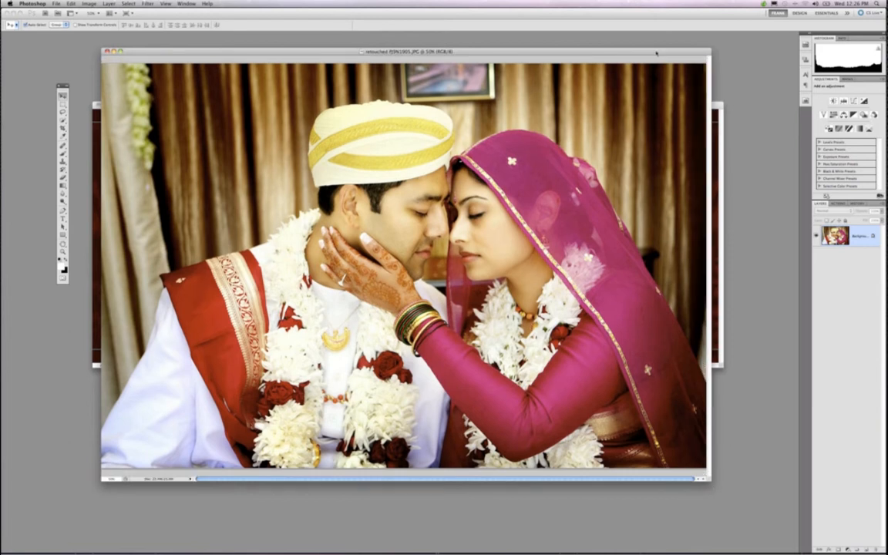
drag(657, 54, 555, 73)
Try placing the couple's photo on the front cover above the texture overlay, delete its layer, and return to the photo document.
key(ctrl+Tab)
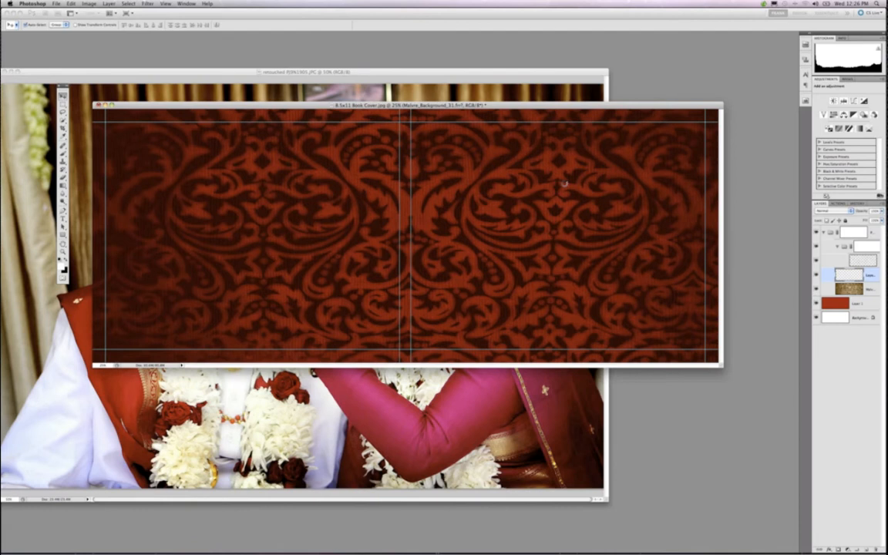
key(ctrl+v)
drag(509, 231, 530, 240)
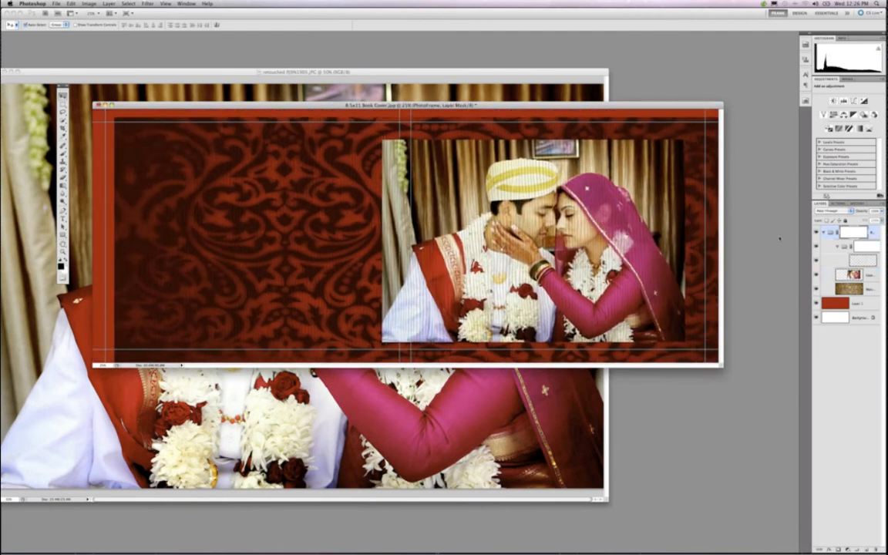
drag(854, 274, 854, 240)
drag(534, 239, 549, 239)
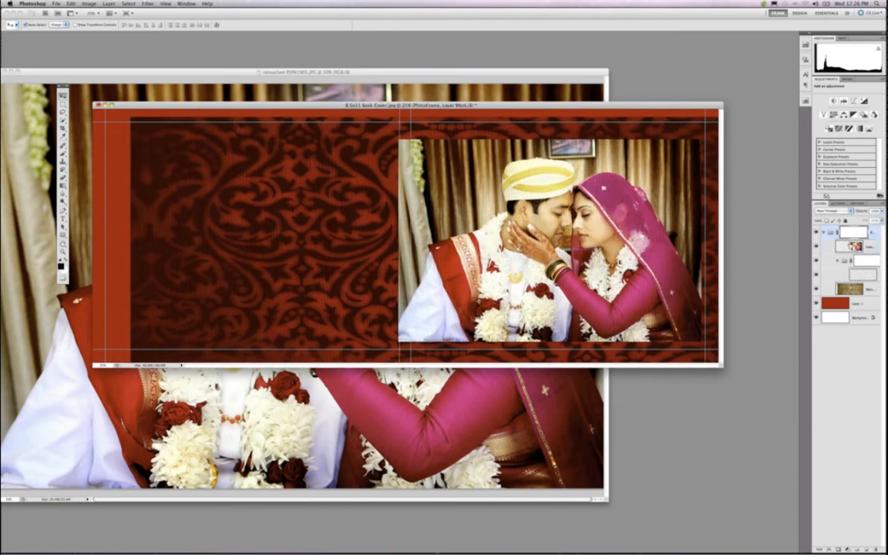
drag(859, 251, 874, 546)
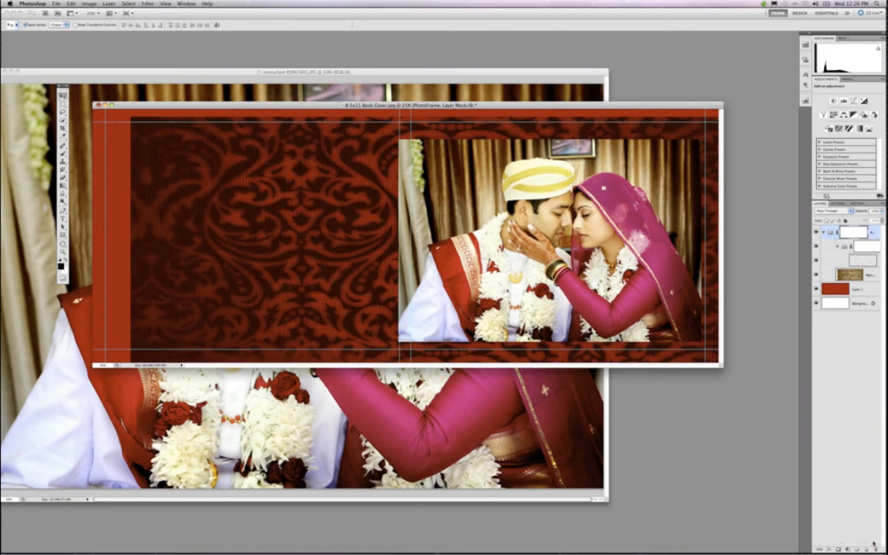
click(482, 95)
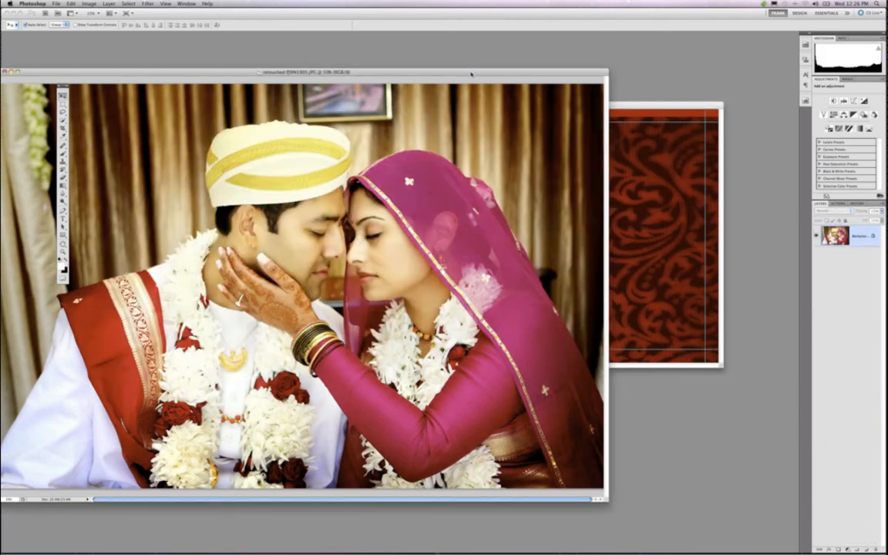
Open the couple's photo in the PhotoFrame 4.6 library and browse the Frame Shop frames, including Antique Embossed and Contemporary Wood.
drag(463, 71, 611, 56)
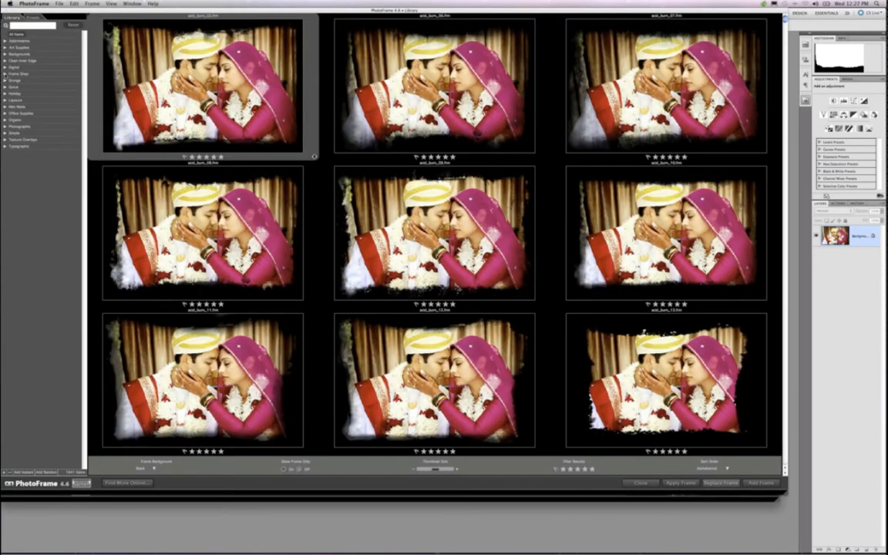
click(6, 73)
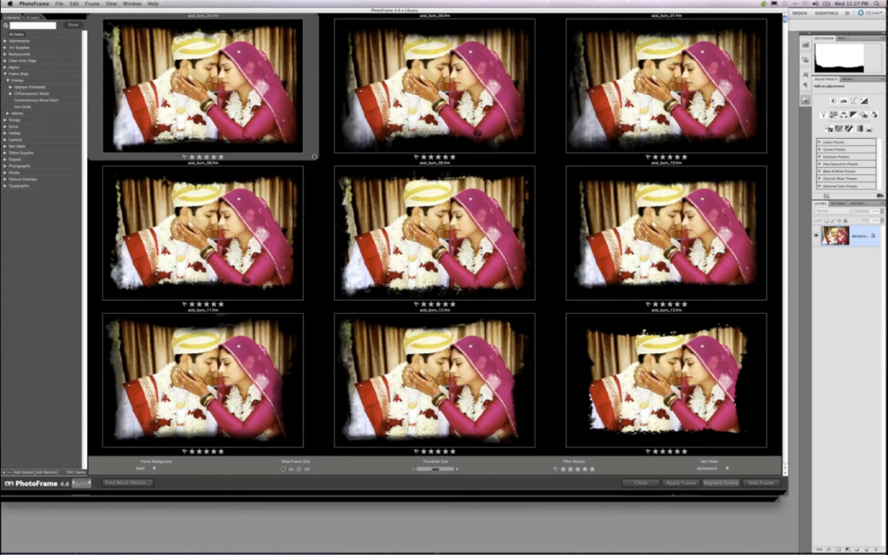
click(16, 87)
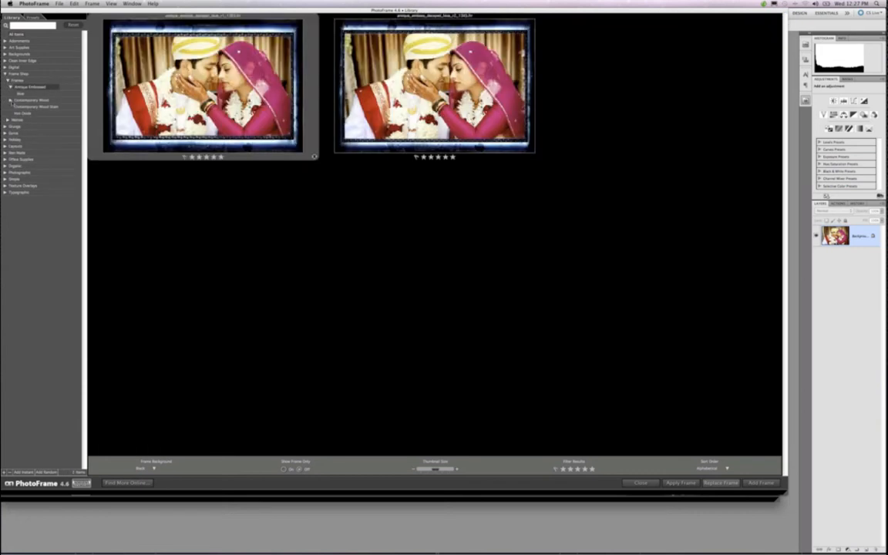
click(10, 101)
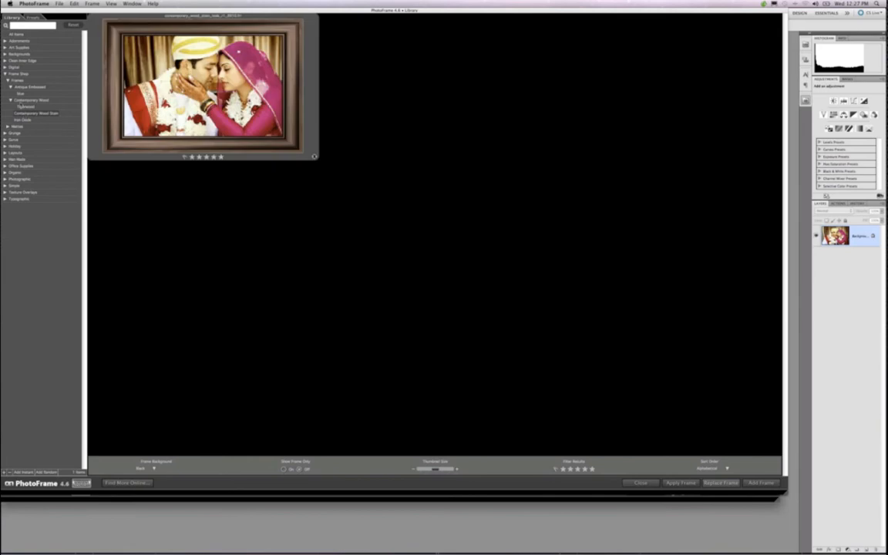
click(5, 73)
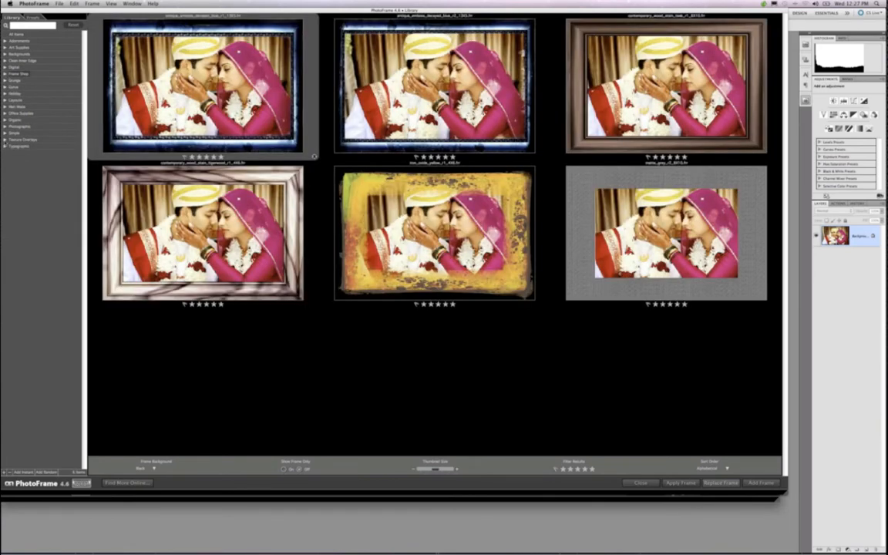
Browse the Photographic frames, previewing the Antique, Contact and Emulsion categories on the couple's photo.
click(6, 126)
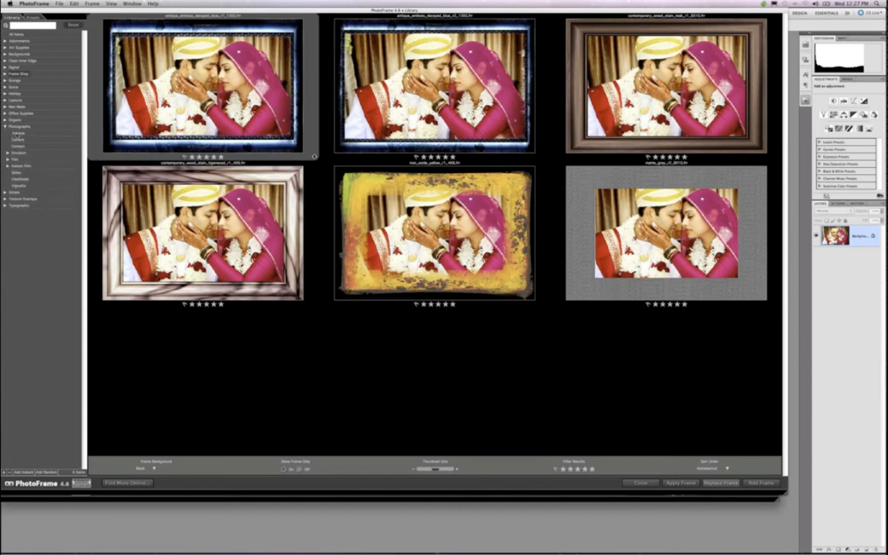
click(16, 133)
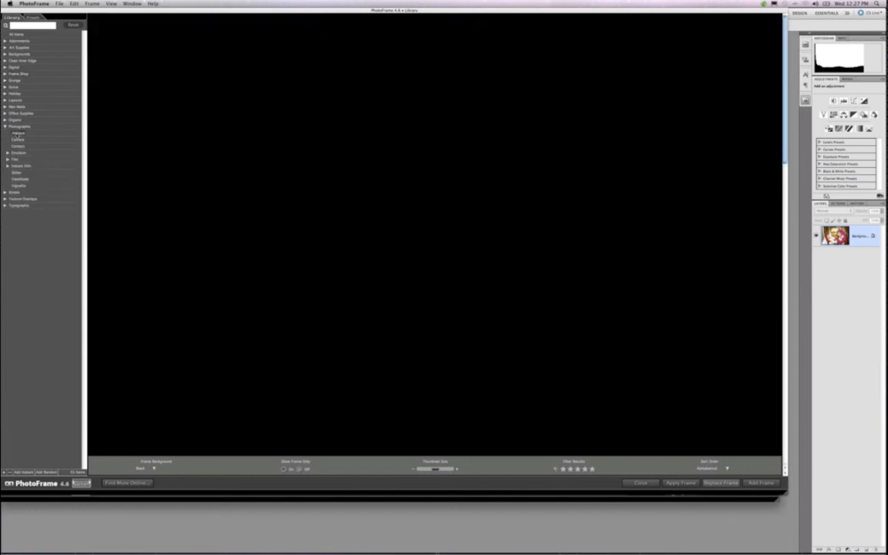
click(23, 147)
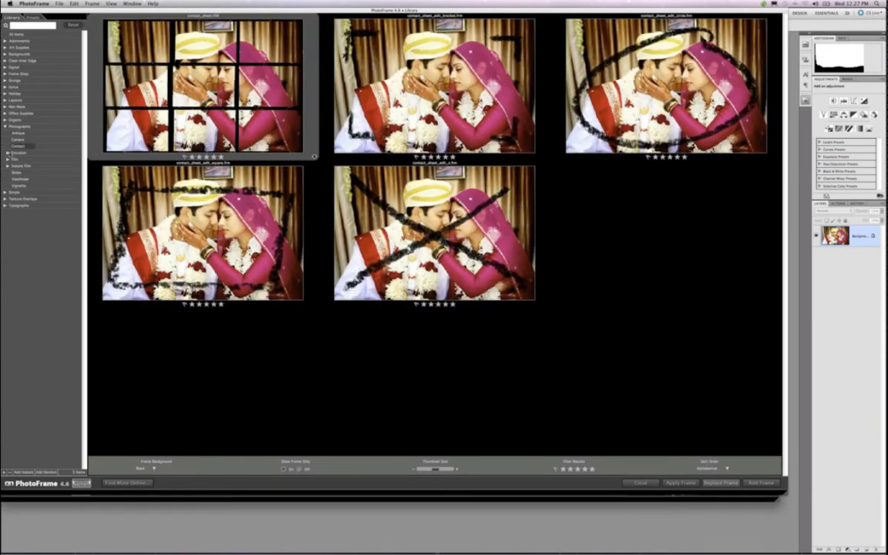
click(8, 152)
click(18, 167)
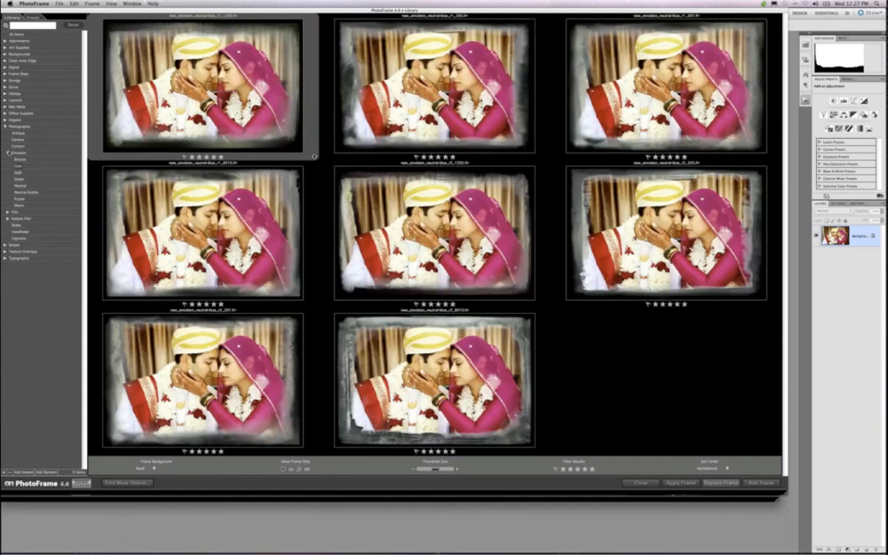
click(8, 153)
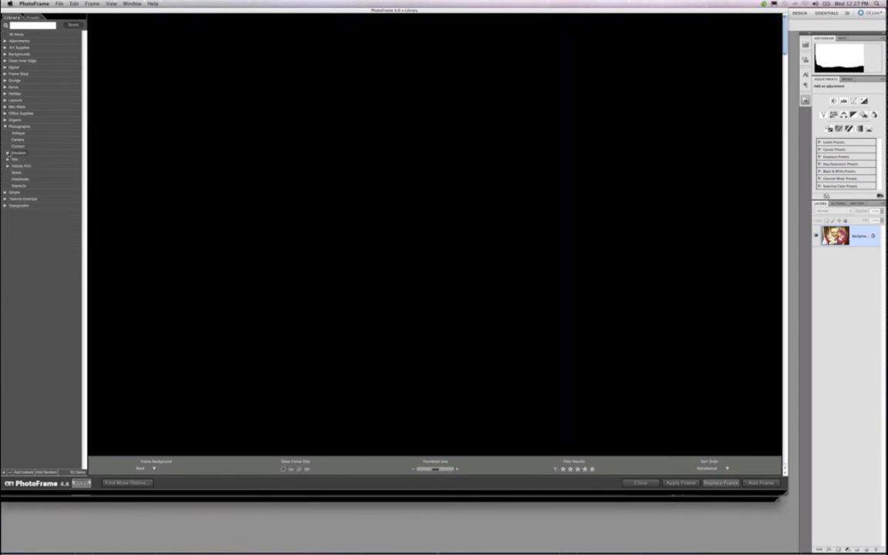
Browse the Instant Film frames, comparing the Type 55, Type 665, Type 779 and Type SX-70 styles on the photo.
click(8, 165)
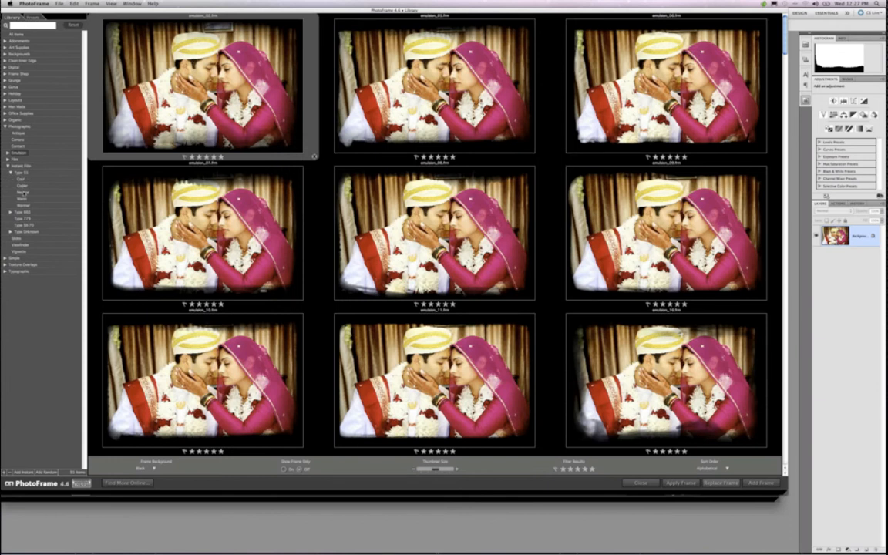
click(24, 192)
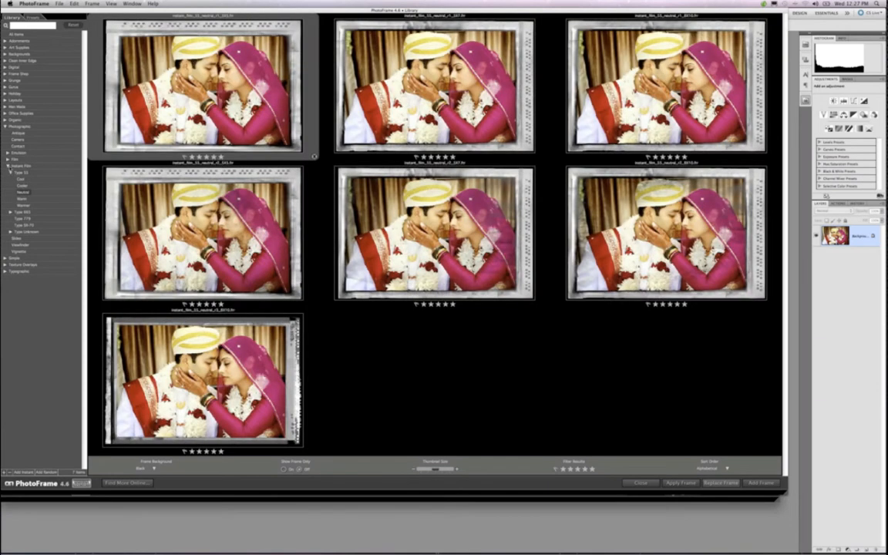
click(10, 166)
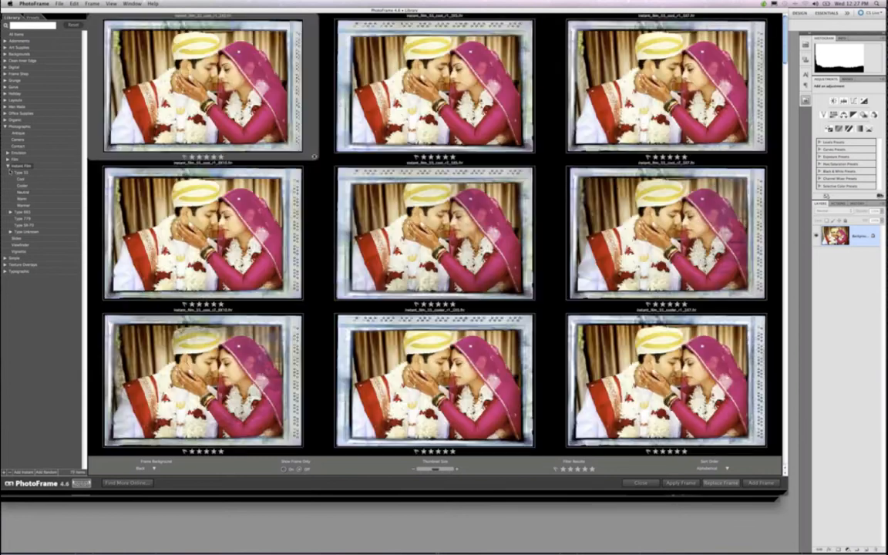
click(9, 171)
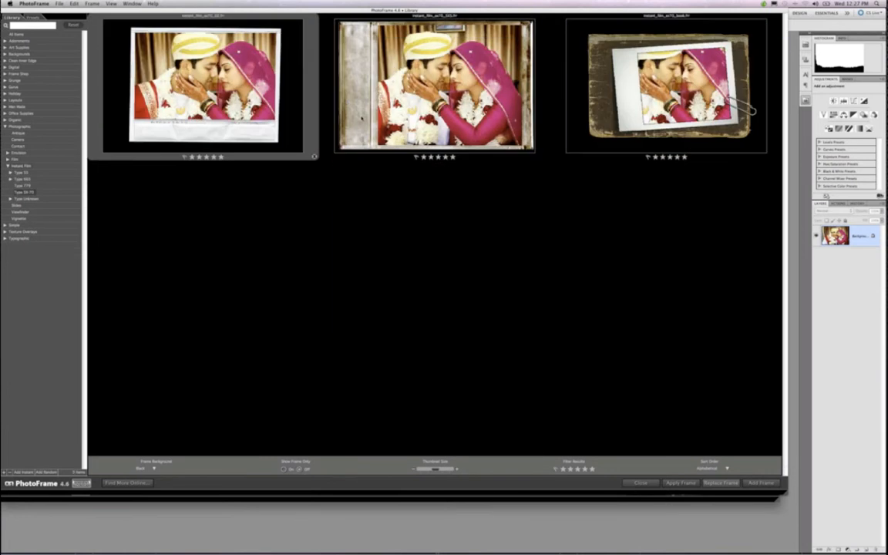
click(26, 185)
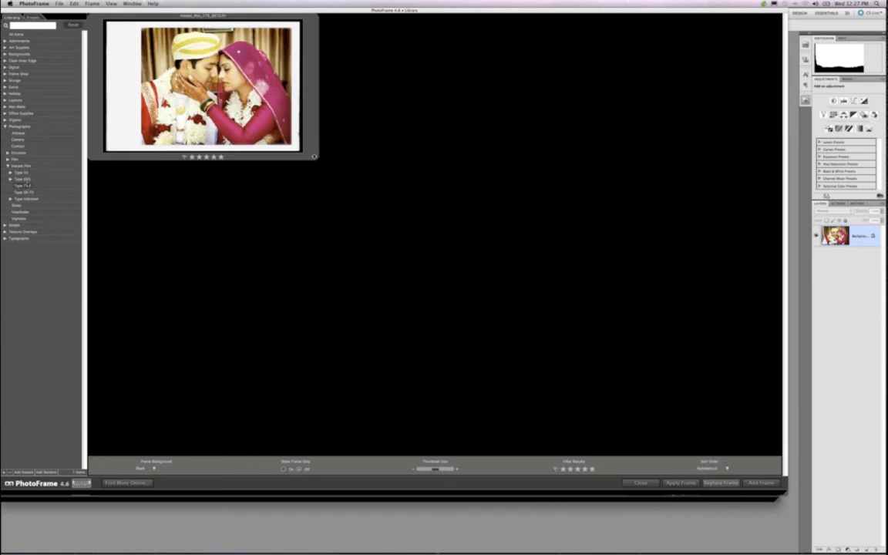
click(10, 179)
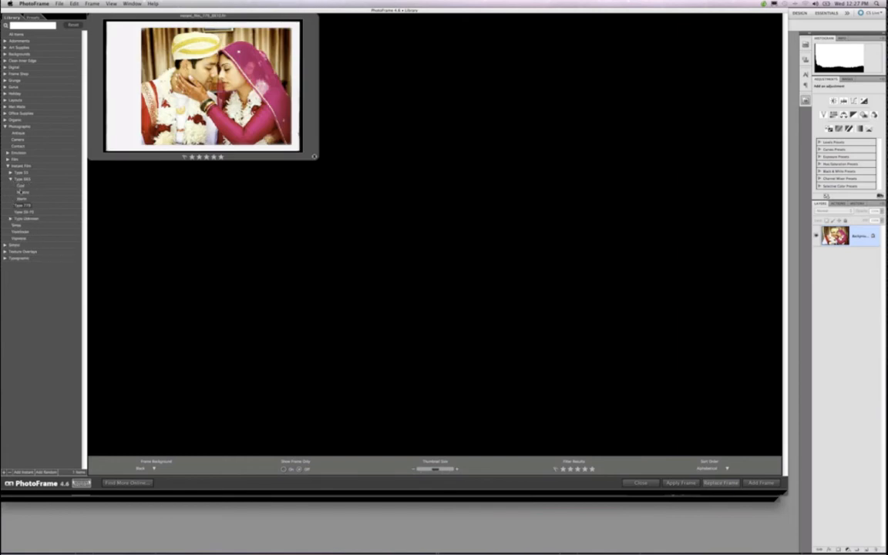
click(20, 192)
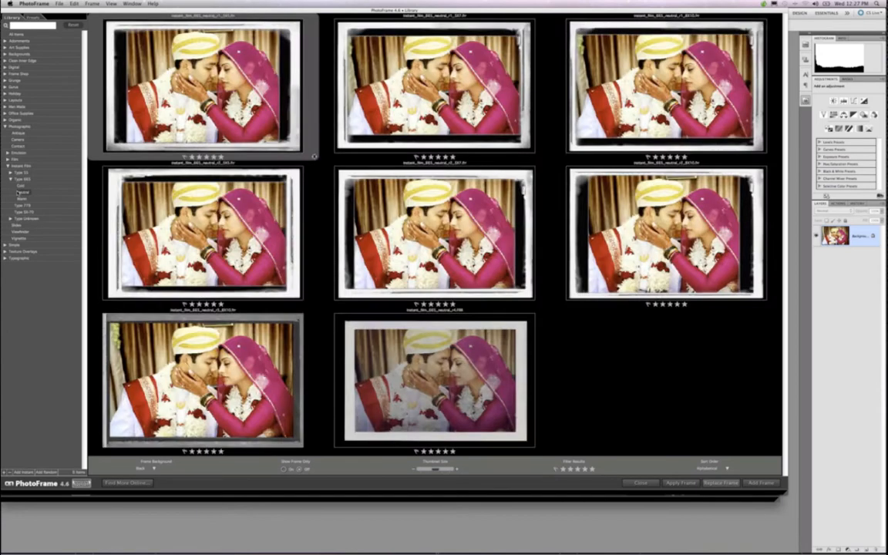
click(21, 198)
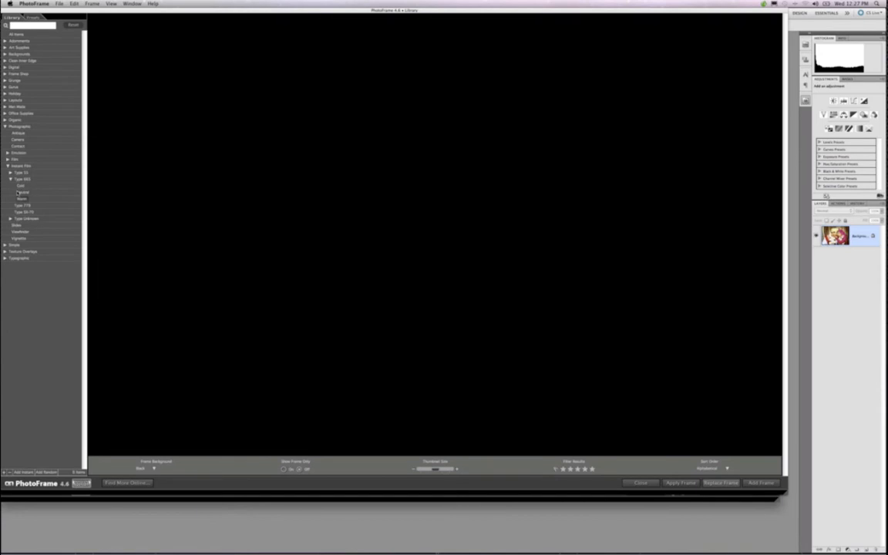
click(10, 179)
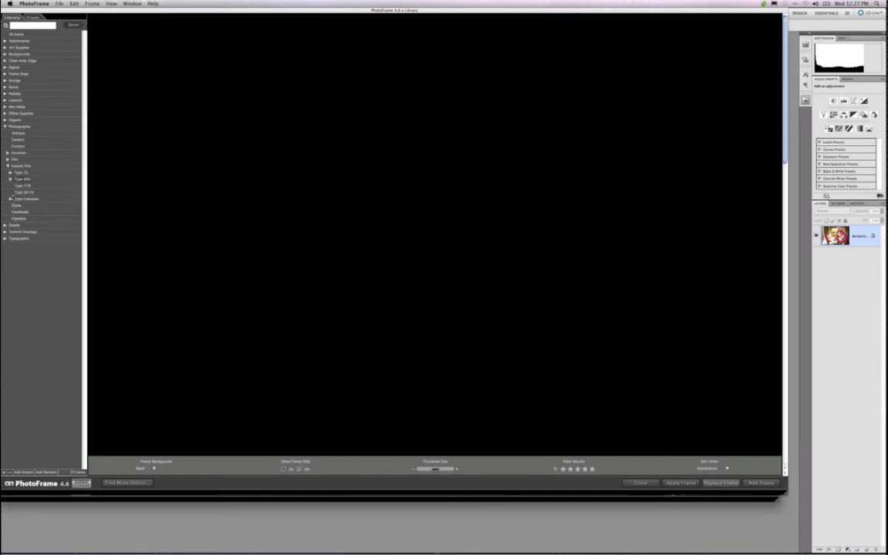
Add the instant_film_sx70_5X5 frame from the Type SX-70 instant film frames to the couple's photo.
click(12, 198)
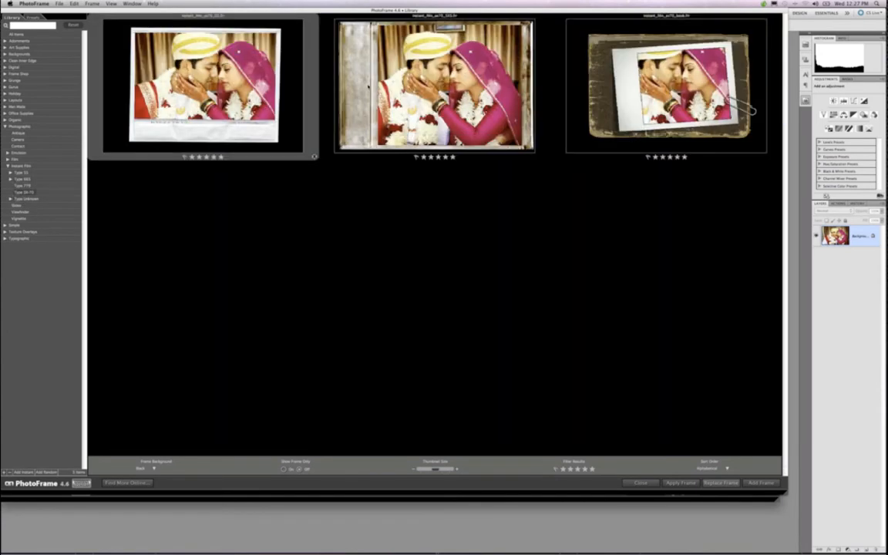
click(362, 87)
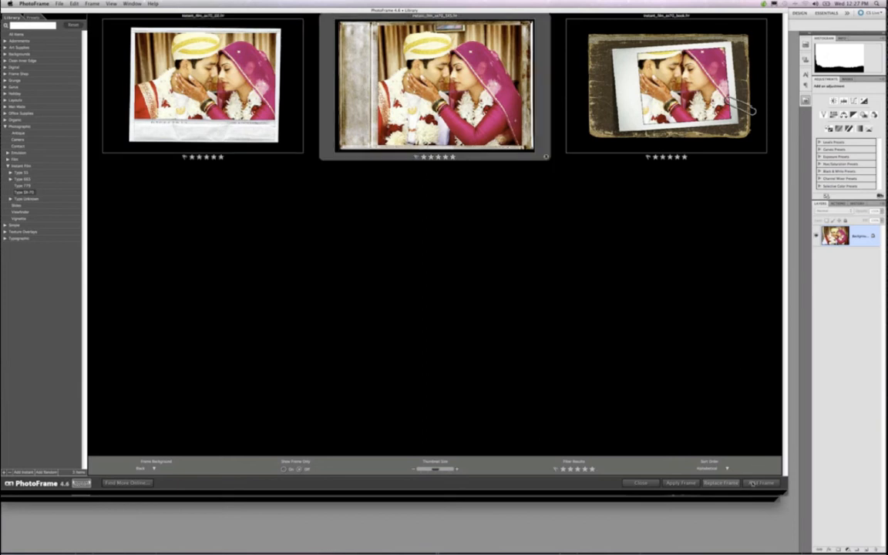
click(753, 483)
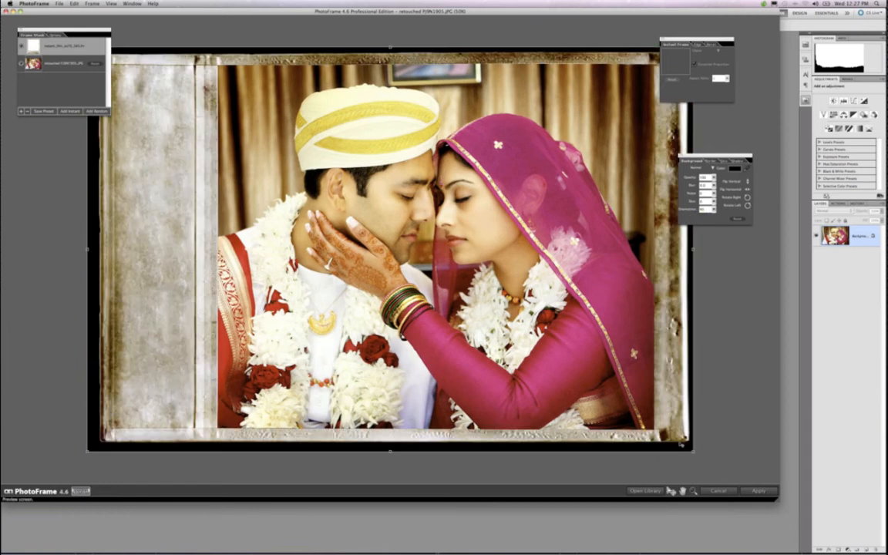
Enlarge the frame slightly, preview the Multiply blend mode but keep Normal, and apply the frame to the photo.
drag(691, 451, 697, 458)
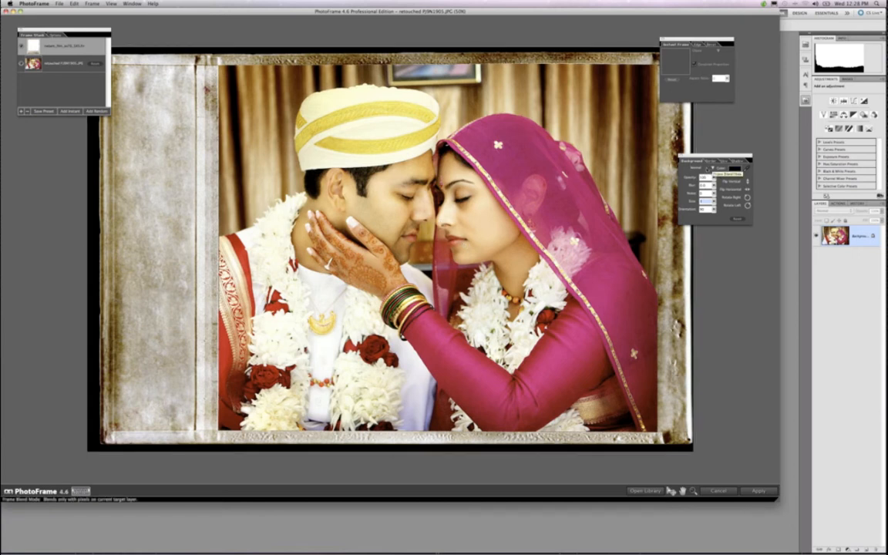
click(703, 168)
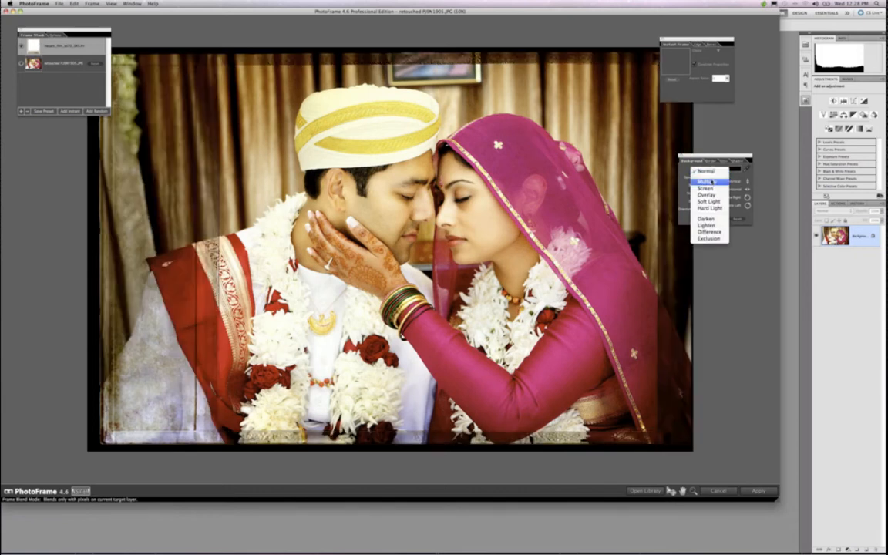
click(709, 171)
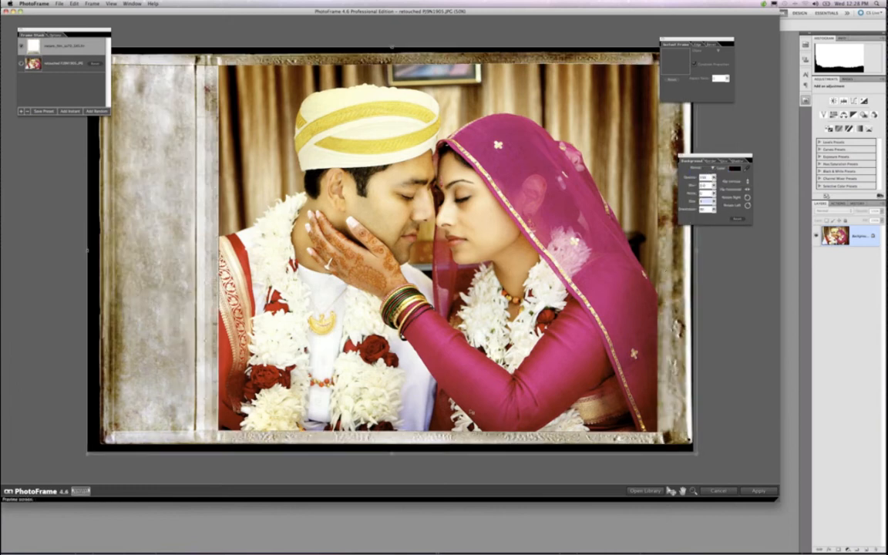
click(755, 492)
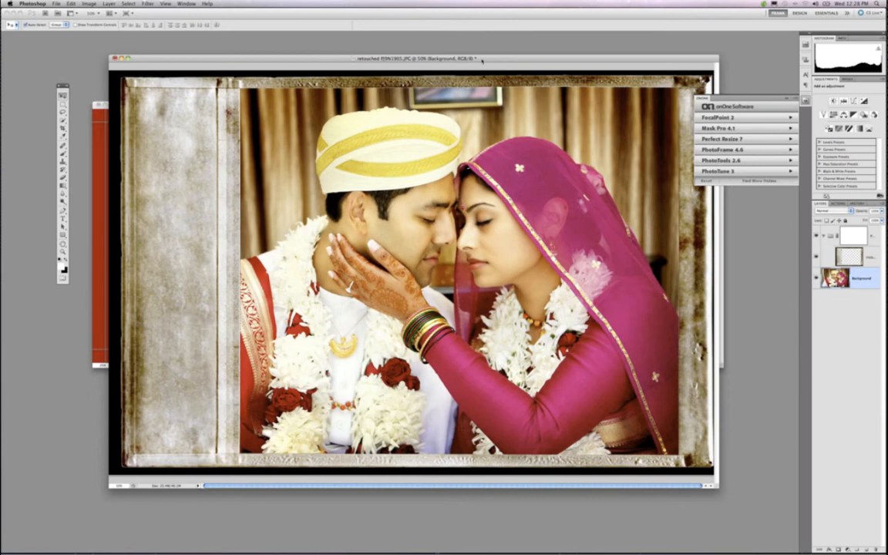
Stretch the frame layer past the photo's edges with Free Transform to push out the black border, and flatten the image.
drag(483, 61, 463, 61)
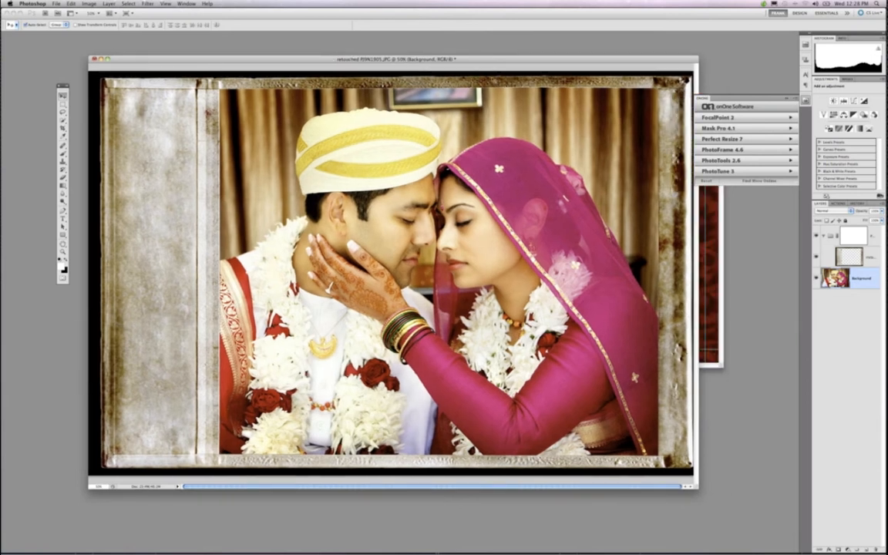
key(super+minus)
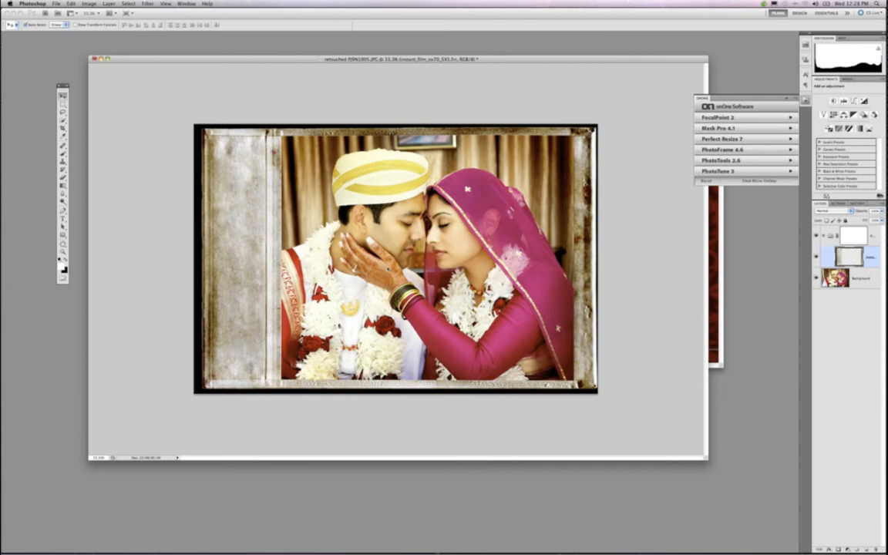
key(super+t)
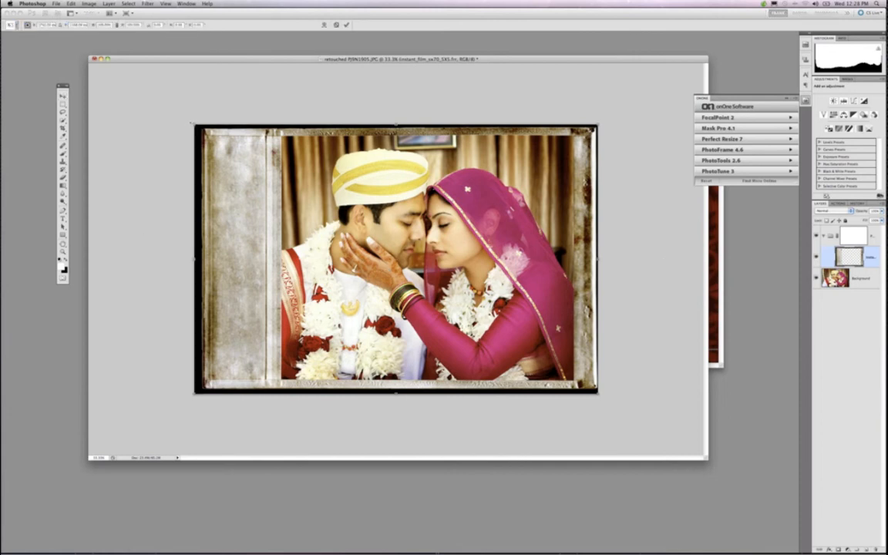
drag(192, 124, 183, 118)
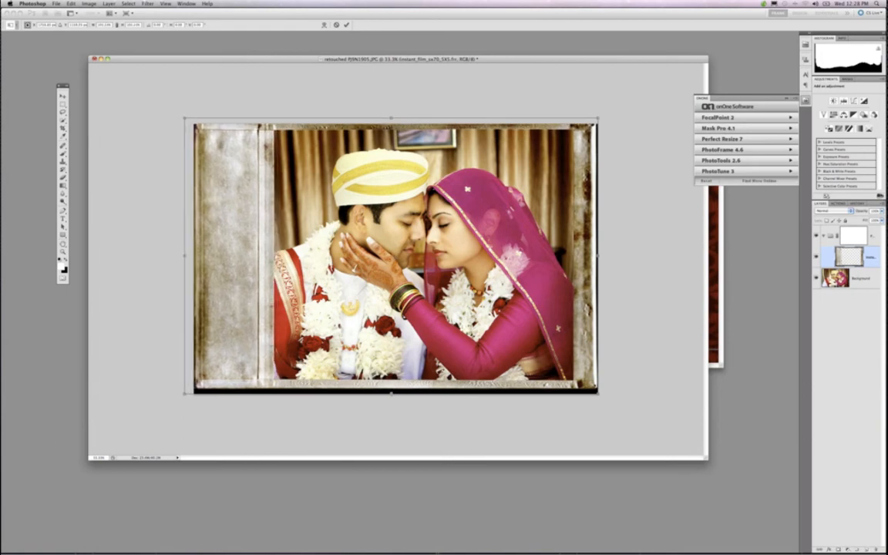
drag(391, 394, 391, 399)
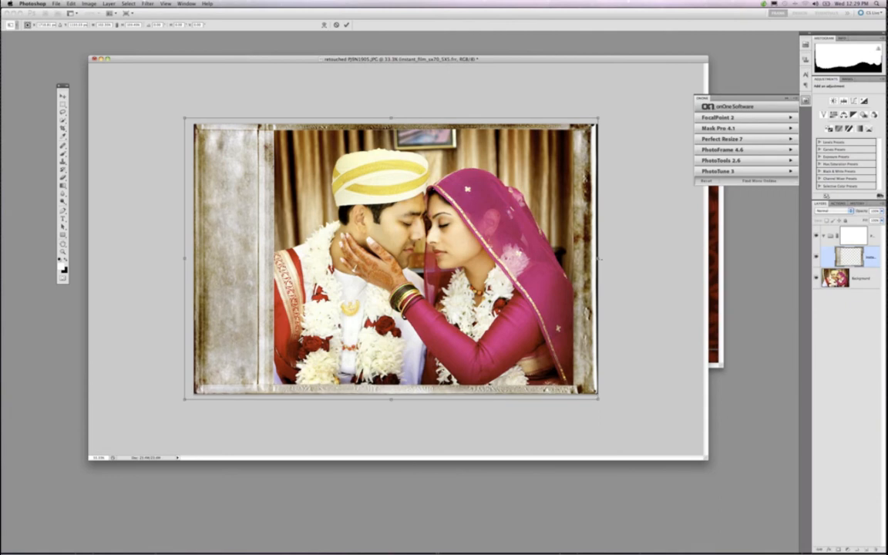
drag(599, 259, 601, 260)
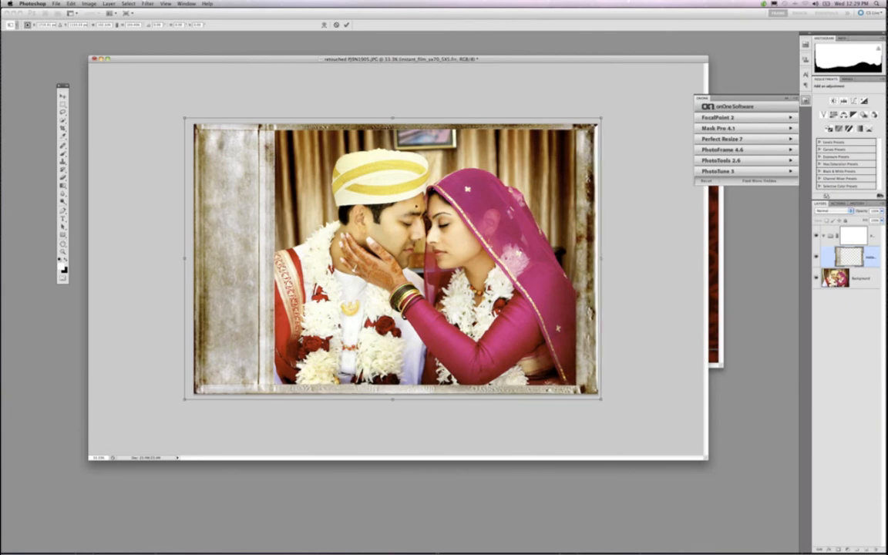
key(Return)
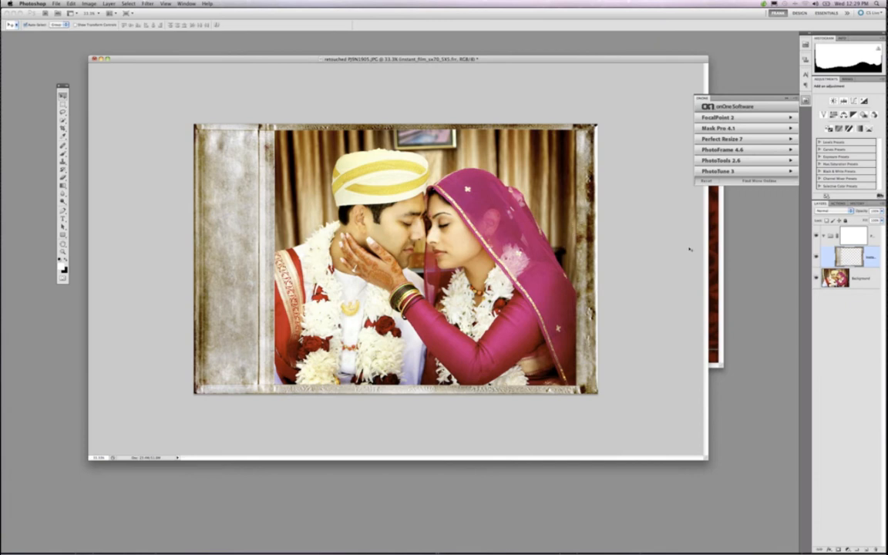
click(882, 203)
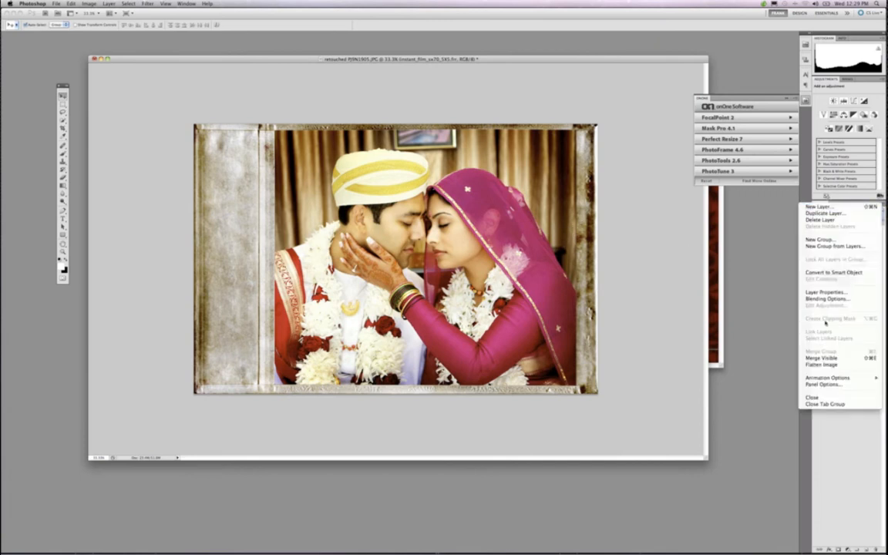
click(821, 364)
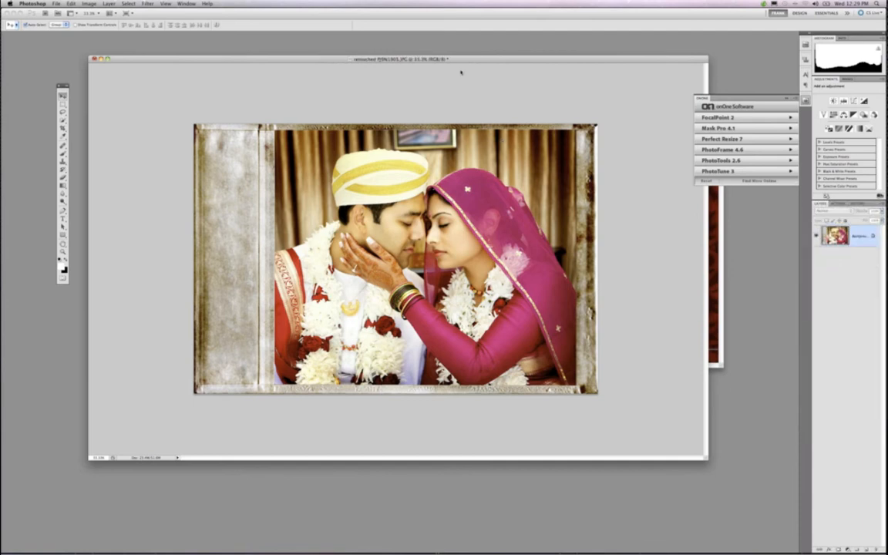
Copy the framed couple's photo into the 8.5x11 Book Cover document and close the separate photo document.
drag(462, 72, 351, 96)
click(252, 150)
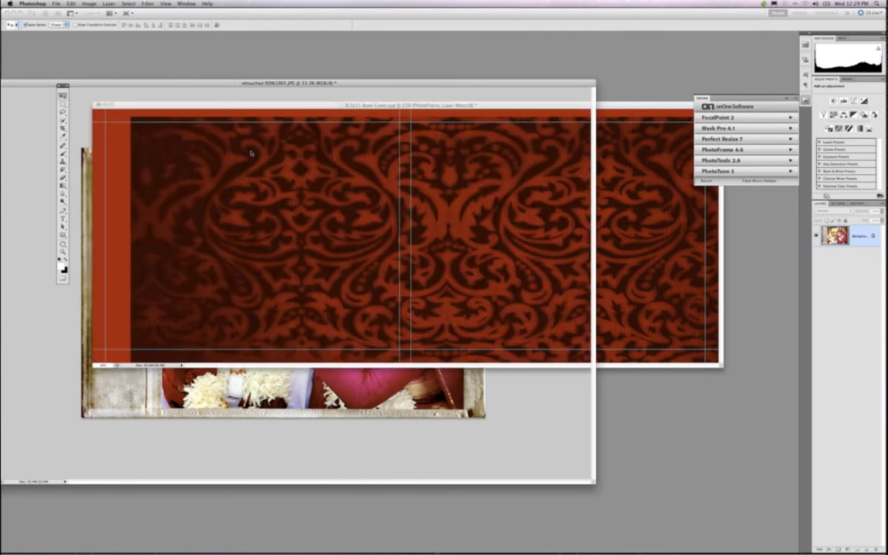
click(464, 82)
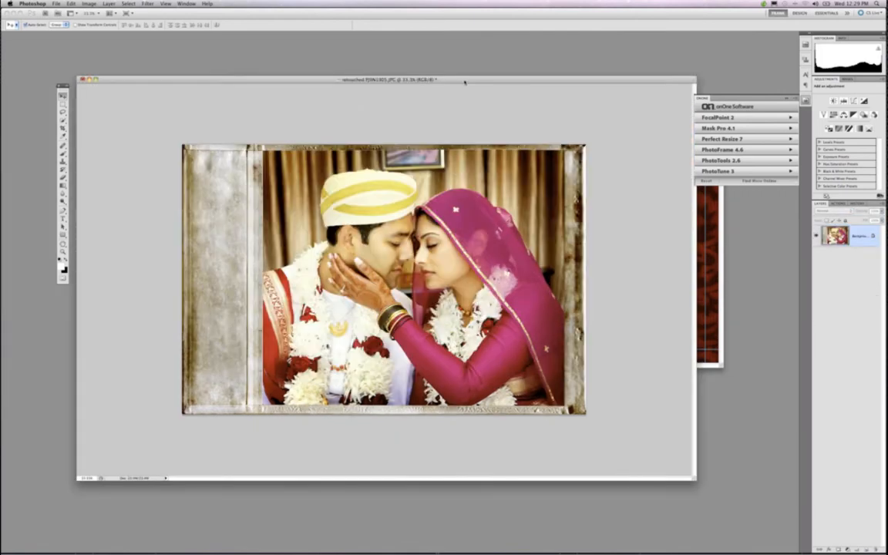
key(super+w)
click(417, 175)
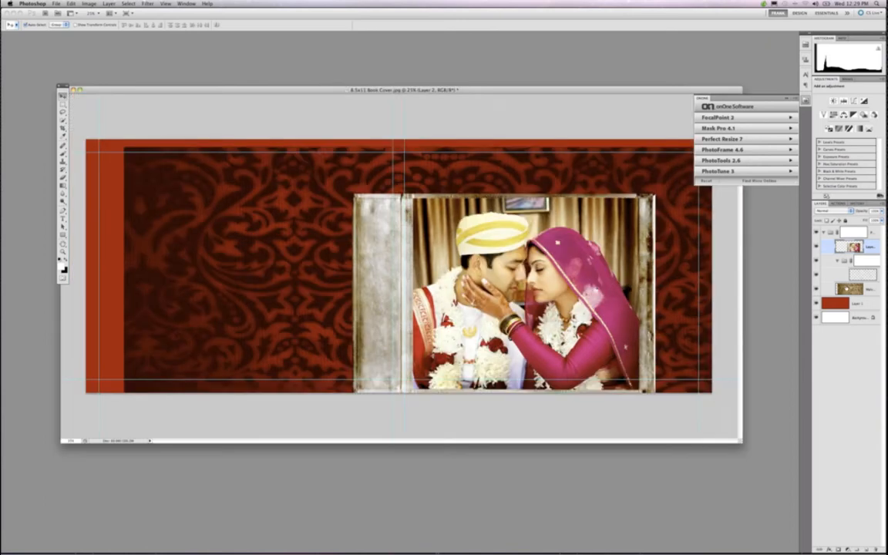
Shift the PhotoFrame group so the damask background fills the whole cover, and undo the further move of the group.
click(602, 169)
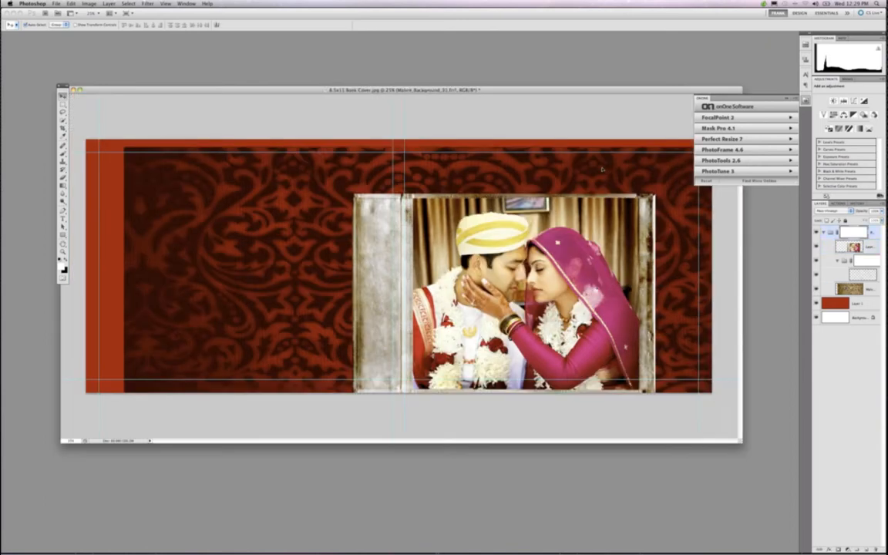
drag(602, 169, 571, 166)
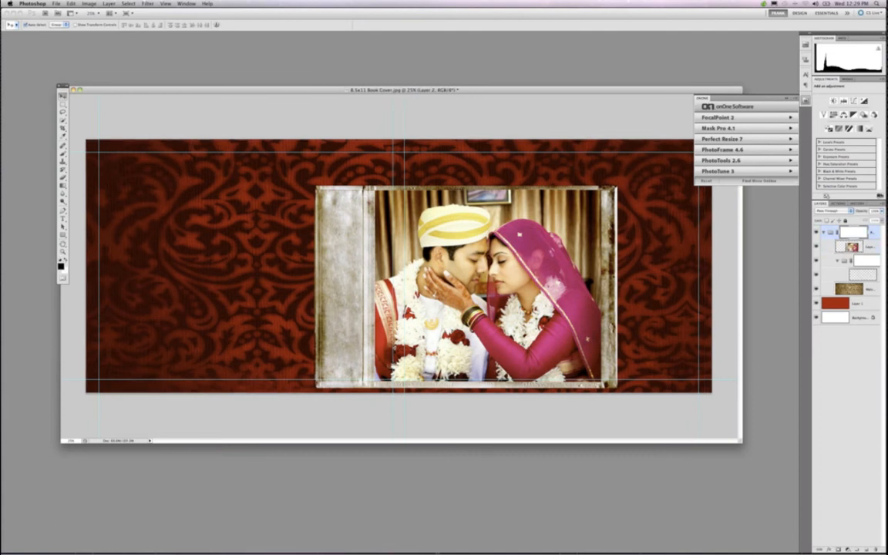
drag(573, 292, 645, 259)
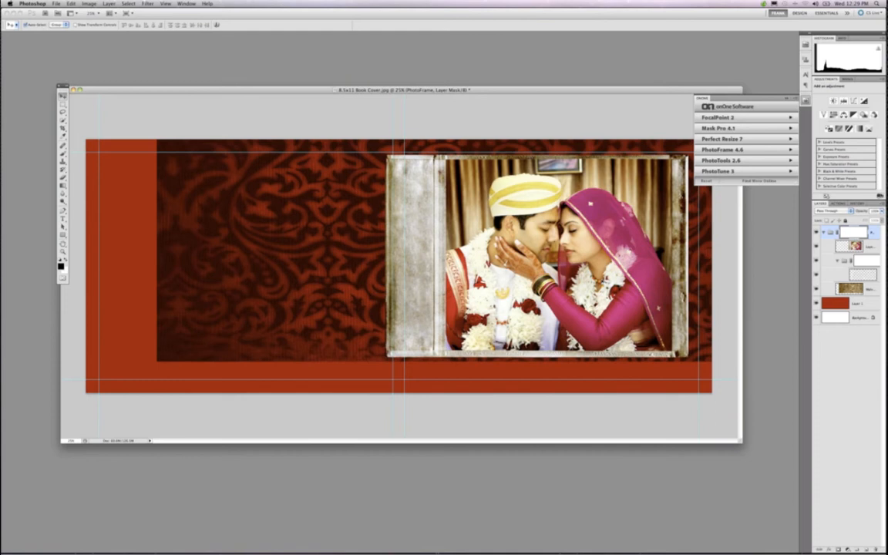
key(ctrl+z)
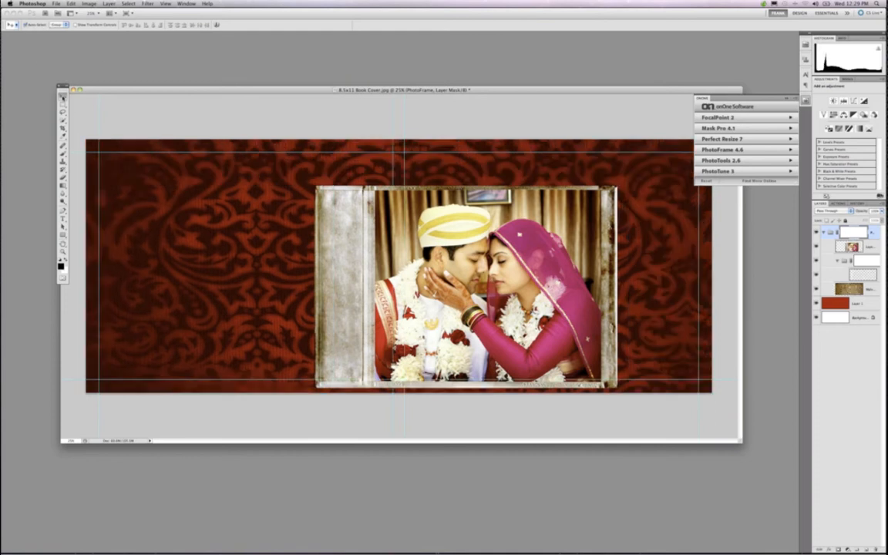
Turn off Auto-Select for the Move tool, select the couple's photo layer and move the photo onto the front cover.
click(63, 95)
drag(63, 92, 66, 117)
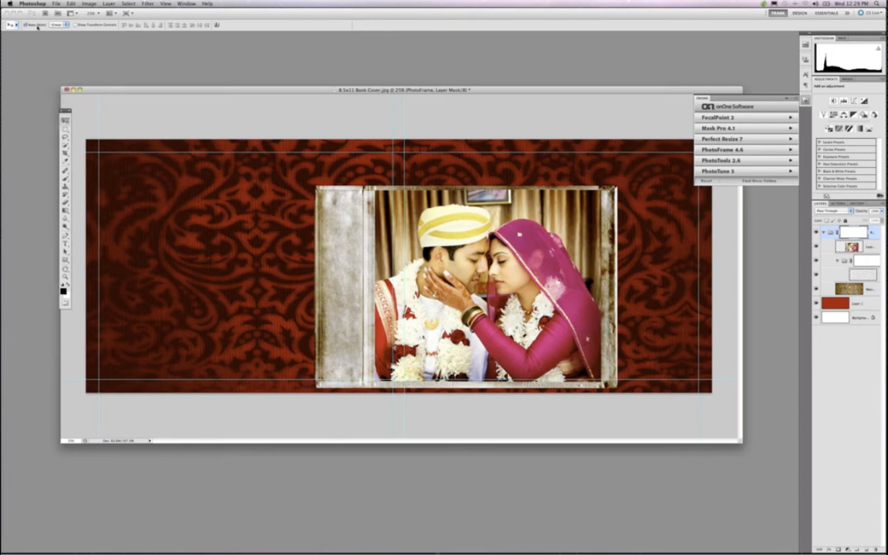
click(37, 26)
mouse_move(301, 220)
mouse_down()
mouse_move(224, 221)
mouse_move(302, 221)
mouse_up()
click(854, 247)
drag(461, 286, 550, 280)
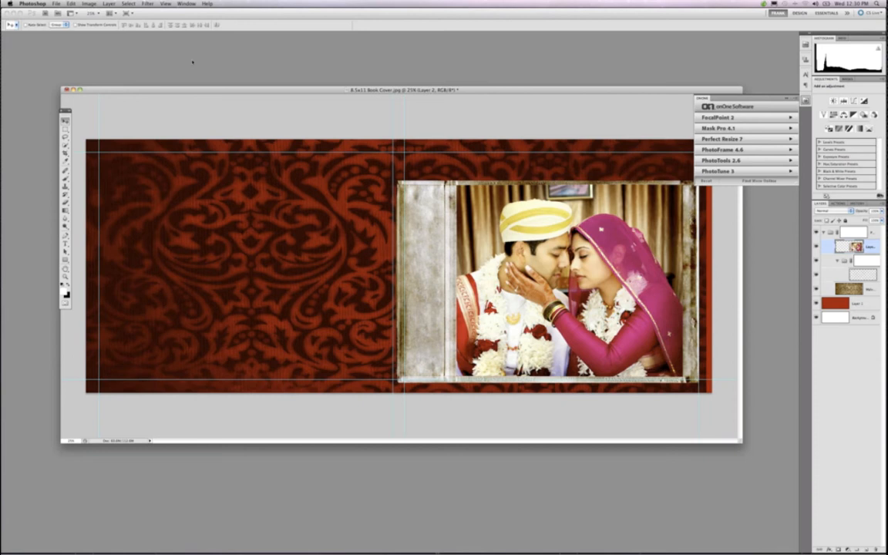
Try the transform controls on the photo layer, hide them again and move the photo back onto the front cover.
click(76, 26)
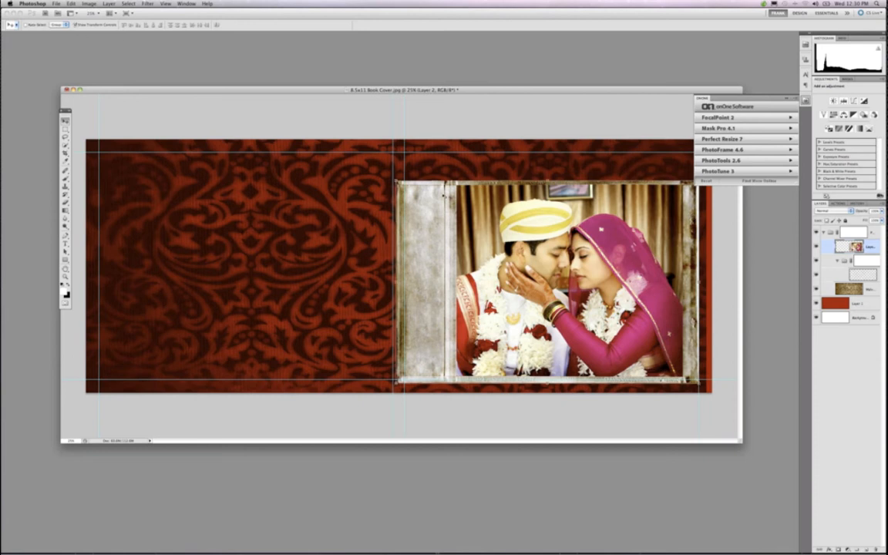
drag(418, 198, 318, 189)
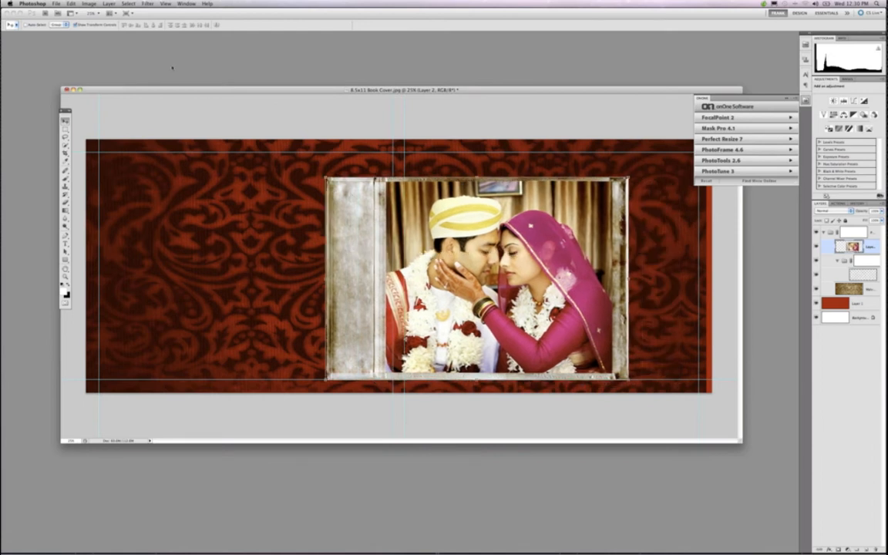
click(76, 25)
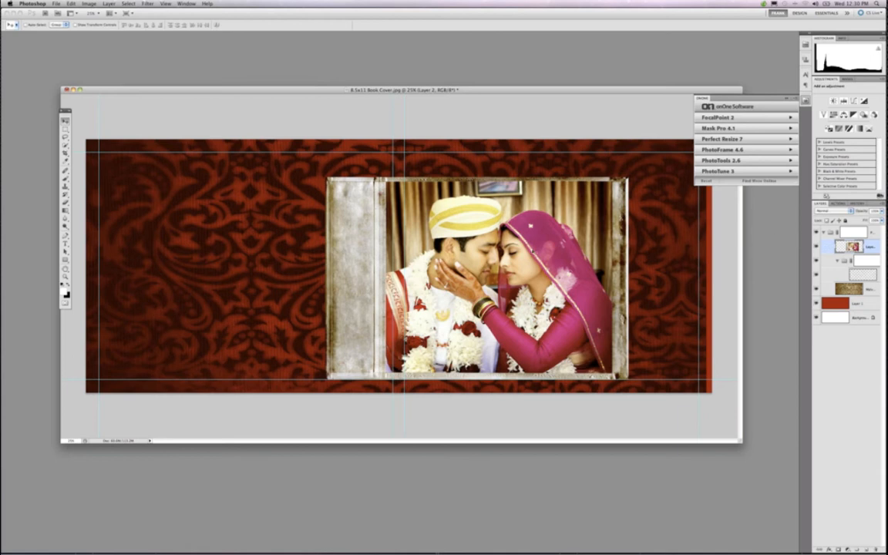
drag(479, 278, 543, 278)
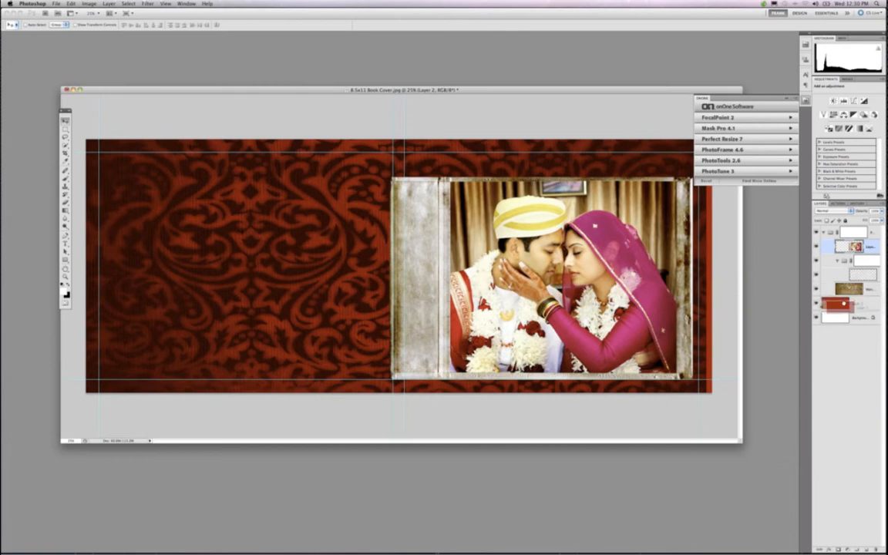
Shift the damask background layer slightly to cover the plain red strip at the front cover's outer edge.
click(337, 252)
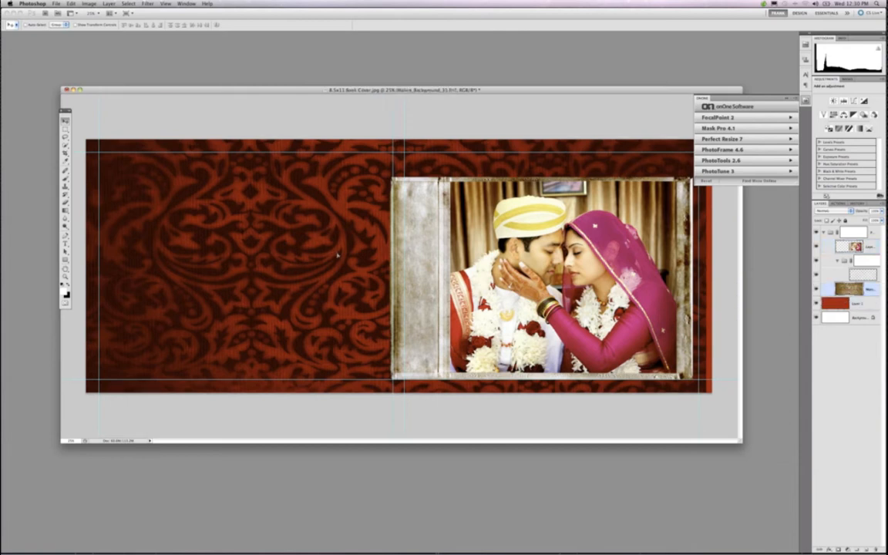
key(shift+alt+m)
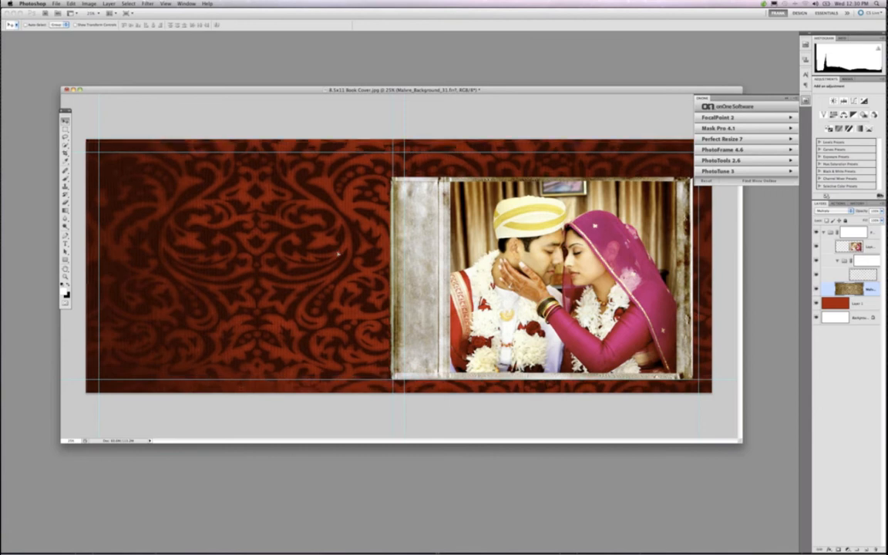
Scale the couple's photo layer down proportionally to about 67% with Free Transform and place it in the upper front cover.
key(alt+bracketright)
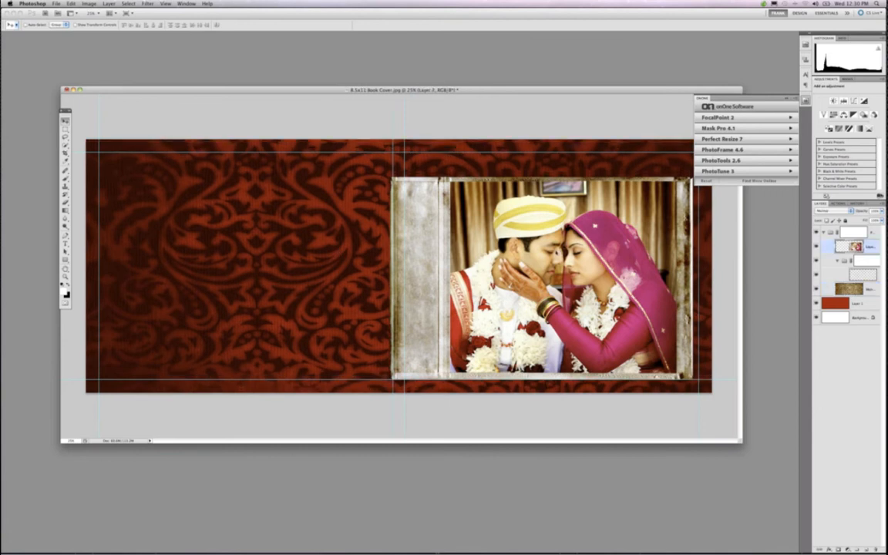
key(ctrl+t)
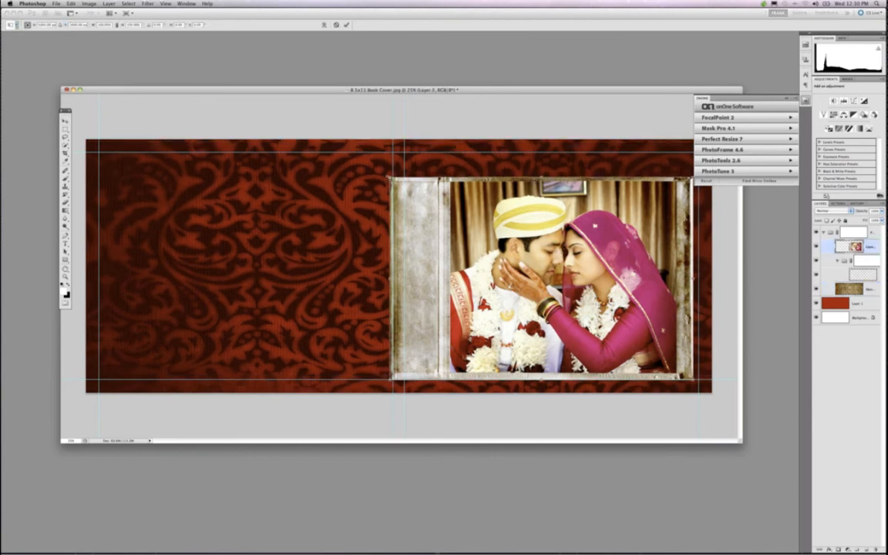
drag(392, 179, 462, 204)
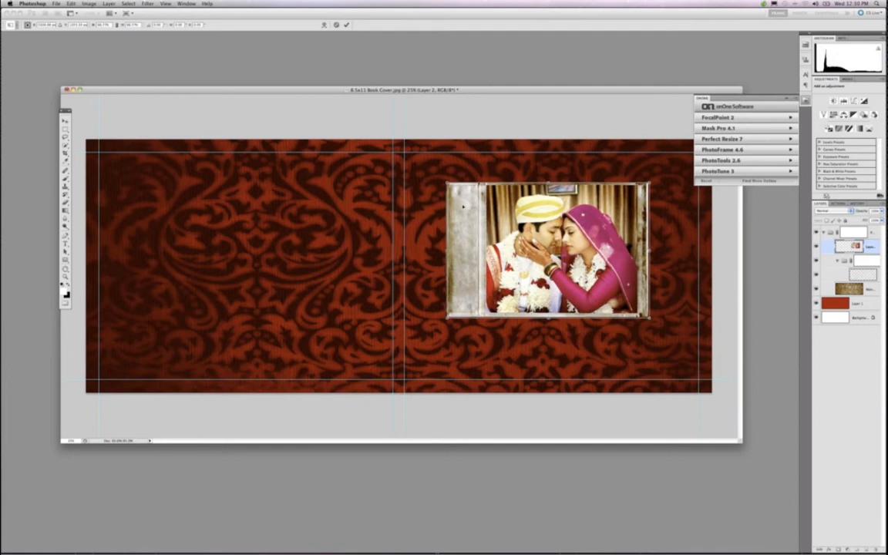
key(Return)
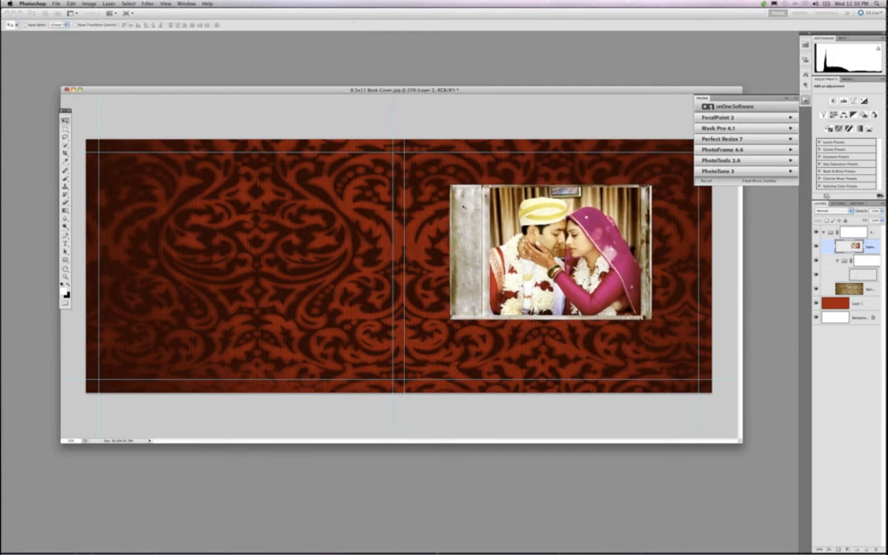
Duplicate the photo layer, offset the lower copy slightly down and to the right, and reduce that copy's opacity.
drag(867, 278, 865, 549)
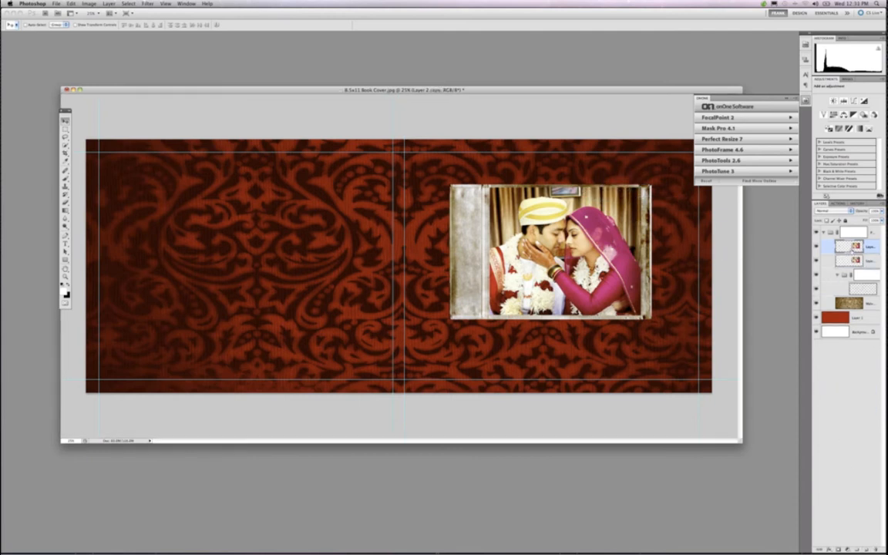
click(851, 260)
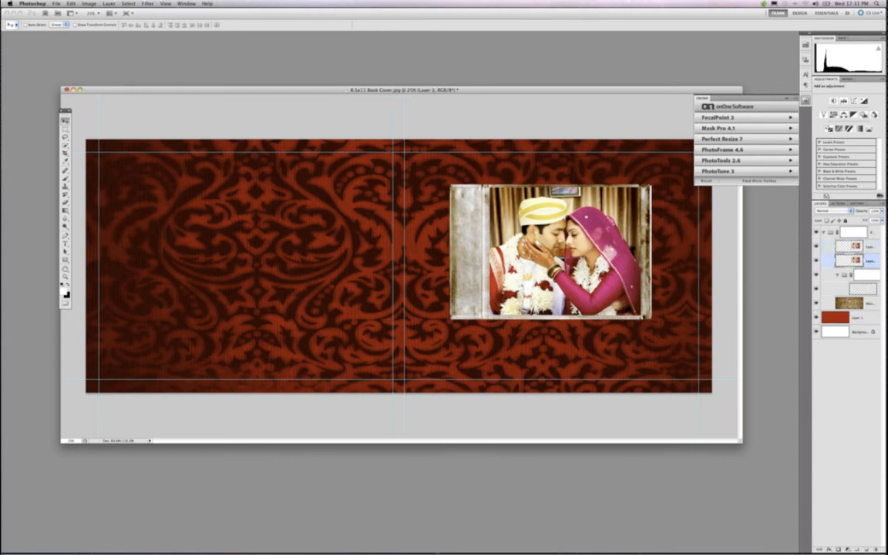
mouse_move(592, 240)
mouse_down()
mouse_move(532, 245)
mouse_move(606, 245)
mouse_up()
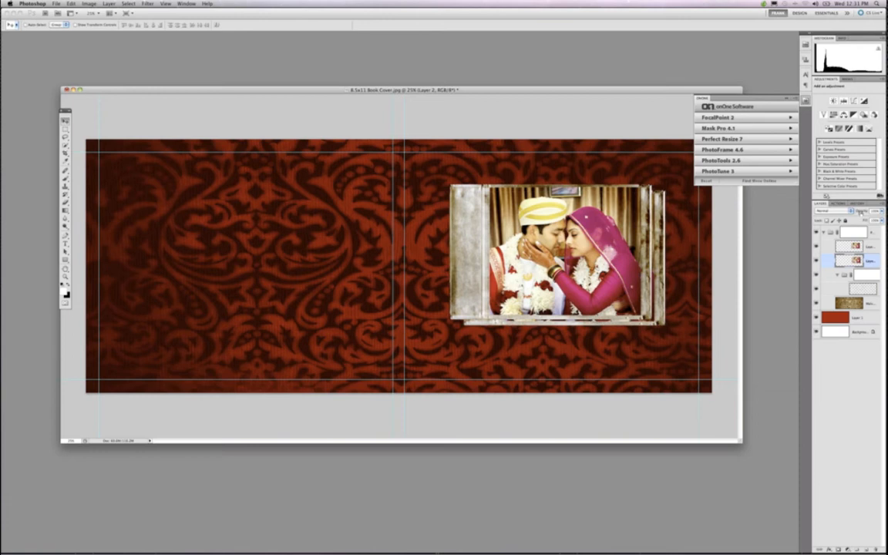
drag(860, 212, 852, 211)
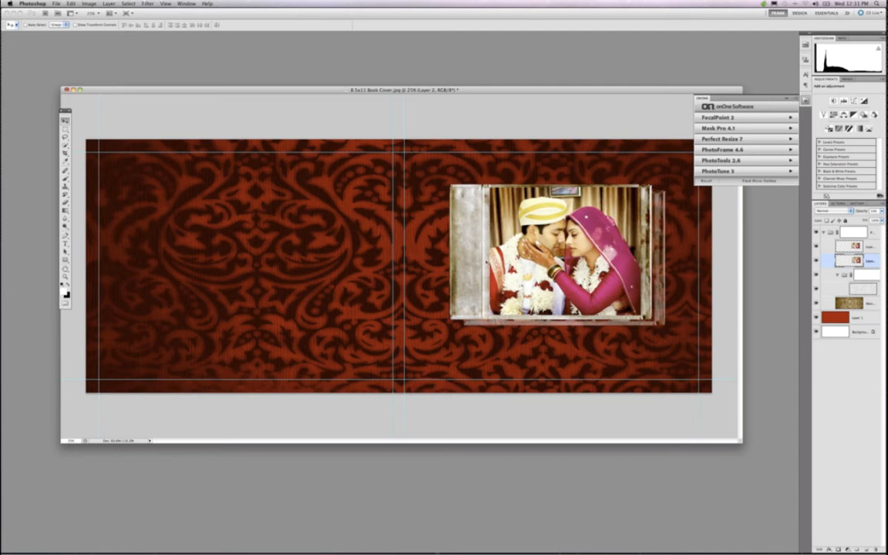
Add a text box below the photo on the front cover with the couple's surname and wedding title.
click(64, 241)
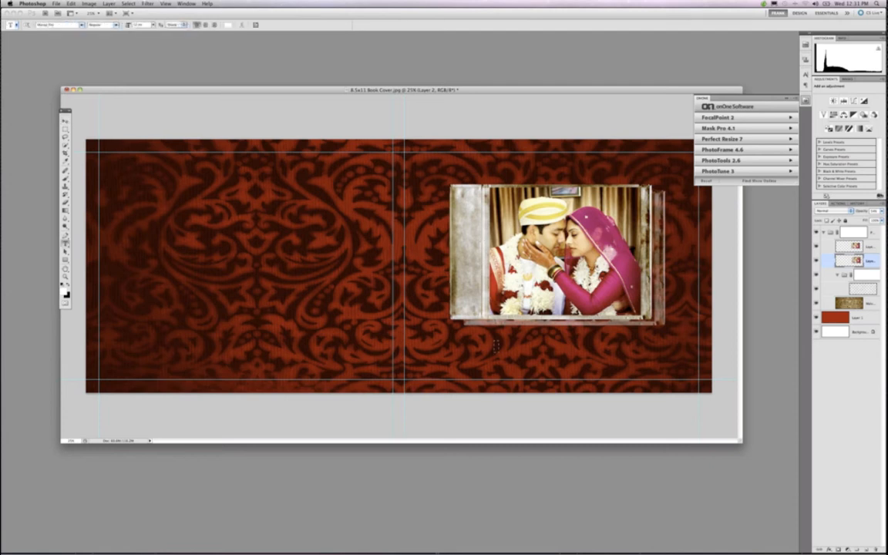
drag(607, 361, 681, 376)
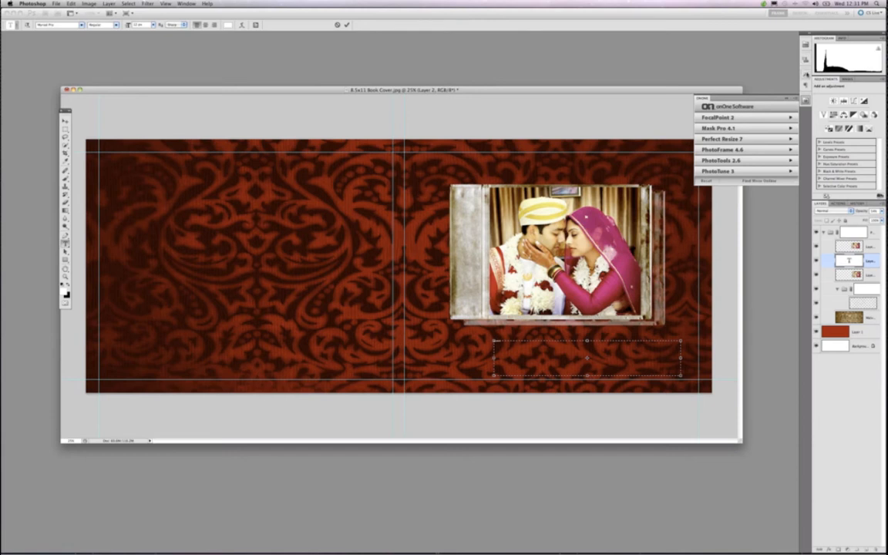
key(super+t)
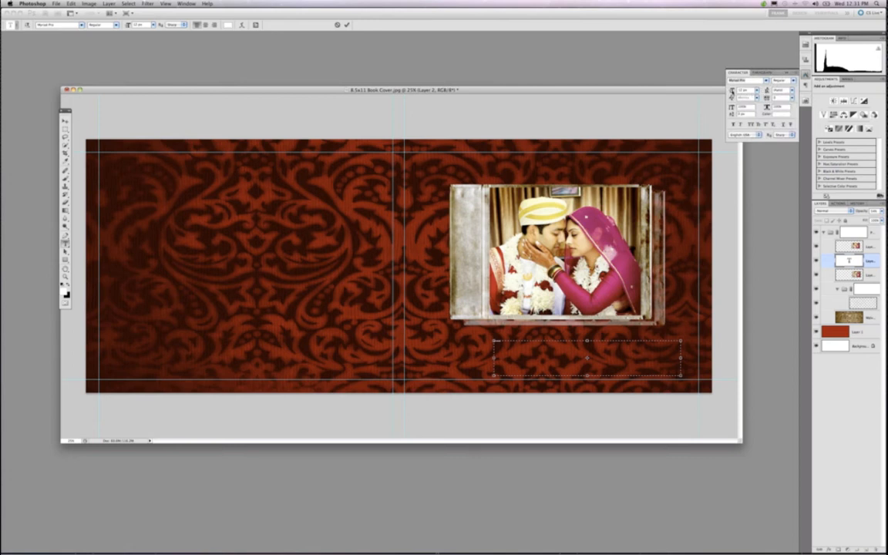
click(742, 90)
text(17)
key(super+Return)
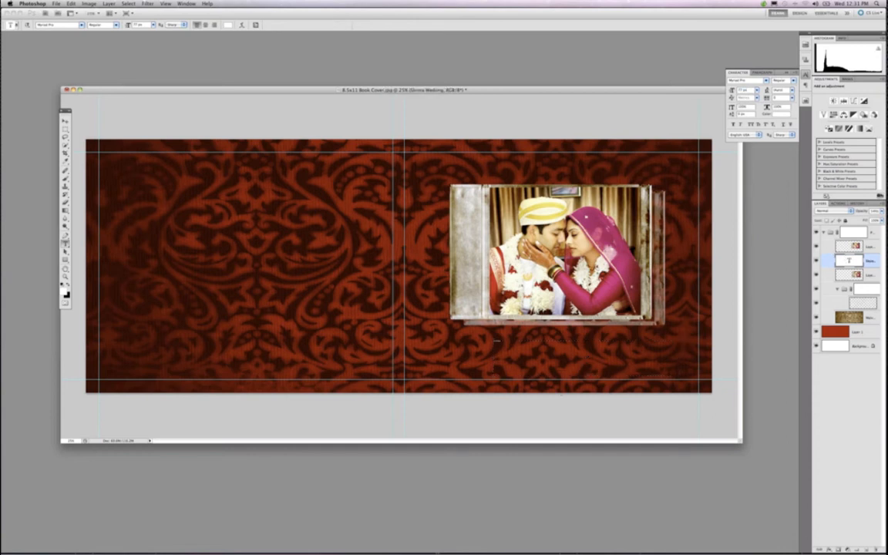
click(497, 339)
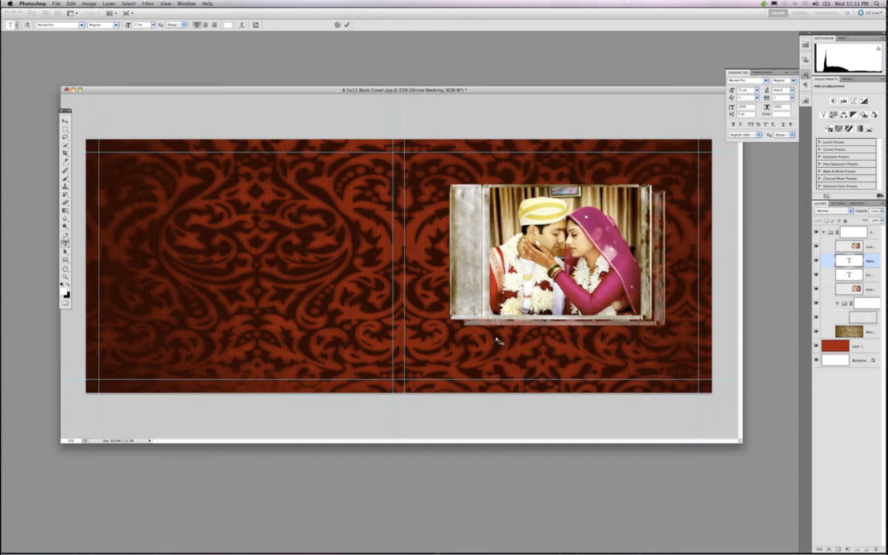
key(Escape)
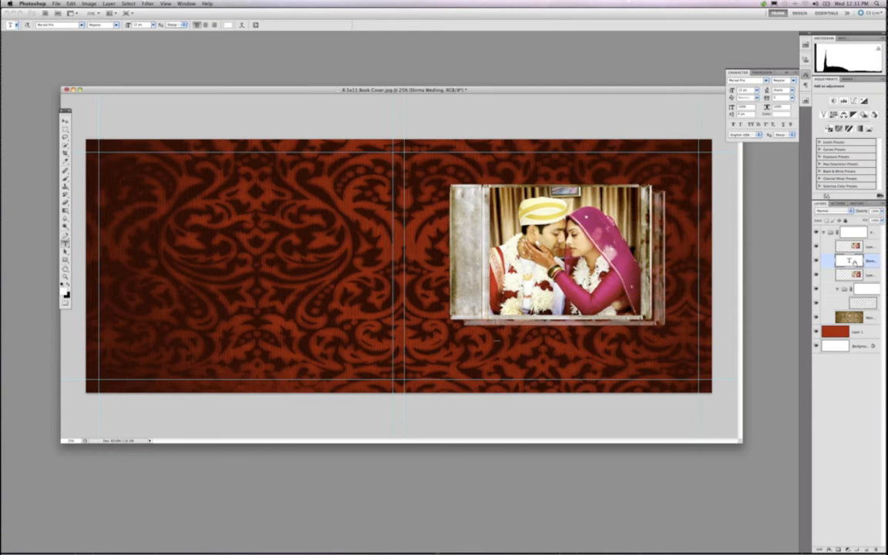
Move the title's text layer beneath the damask background layer and set its font size to 145 px.
drag(856, 262, 855, 229)
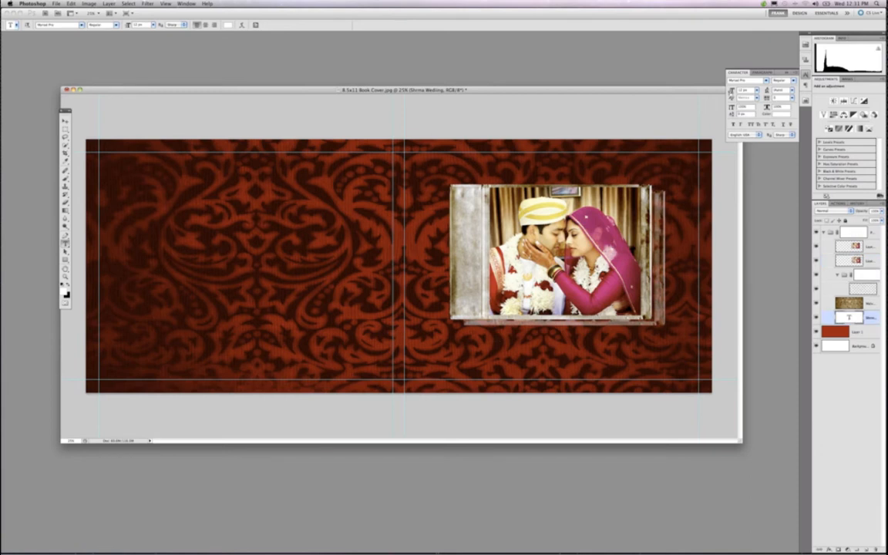
drag(731, 92, 763, 92)
drag(853, 252, 842, 274)
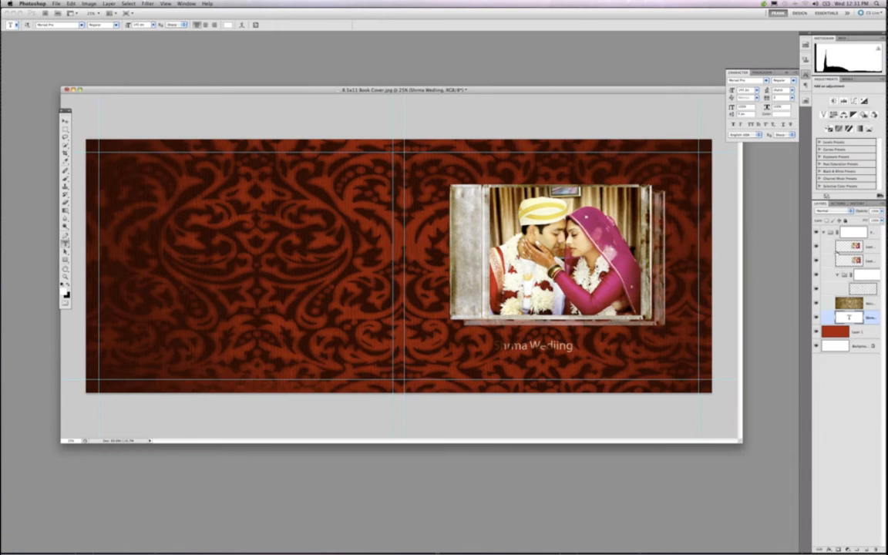
Position the title under the photo's lower-right corner, widen the layer list and move the text layer to the top of the PhotoFrame group.
key(v)
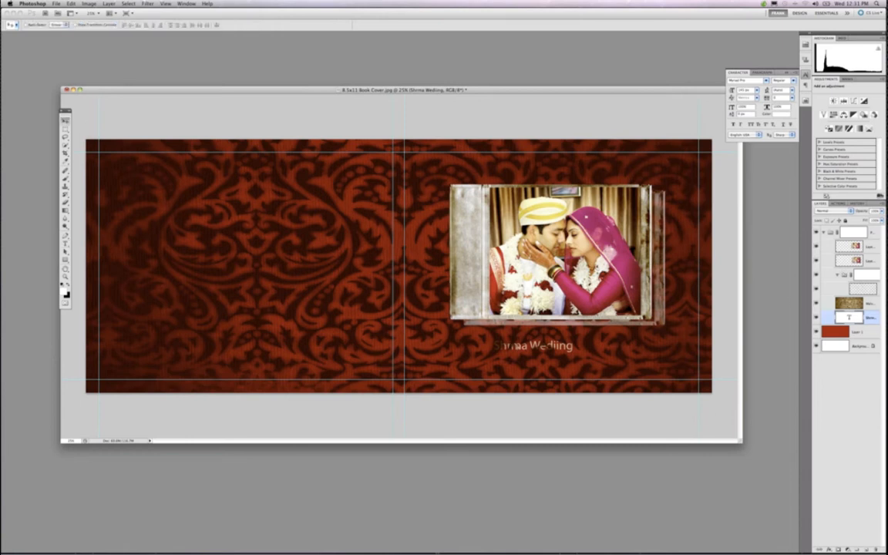
drag(509, 345, 607, 350)
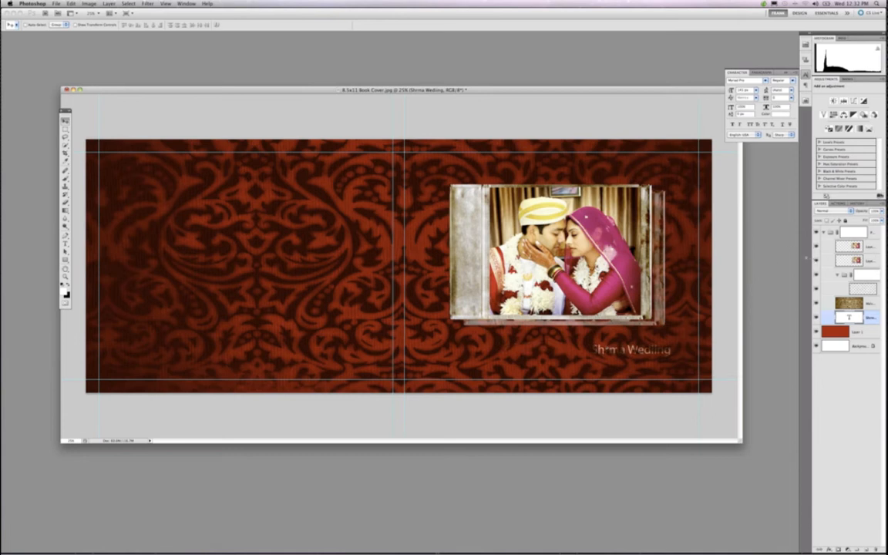
drag(813, 260, 794, 259)
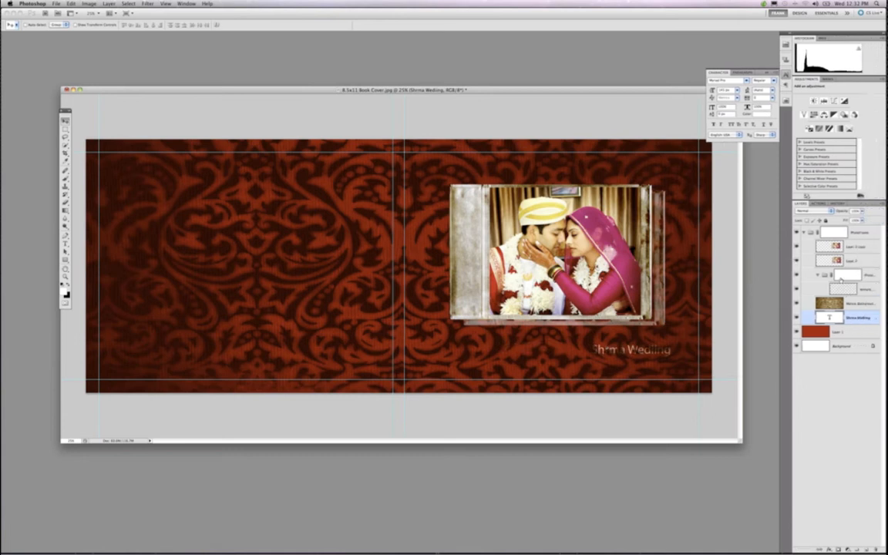
drag(826, 317, 829, 246)
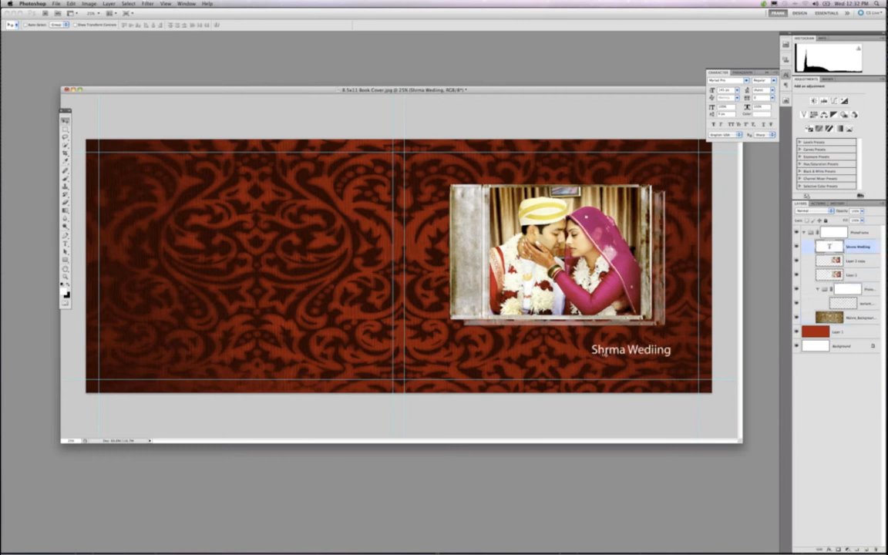
Correct the misspelled surname and the word "Wedding" in the title below the photo.
key(t)
click(631, 350)
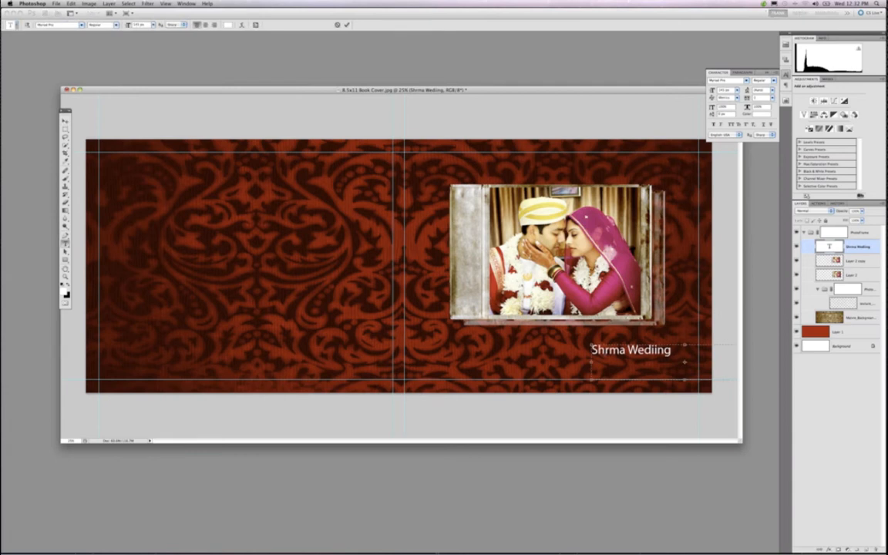
text(a)
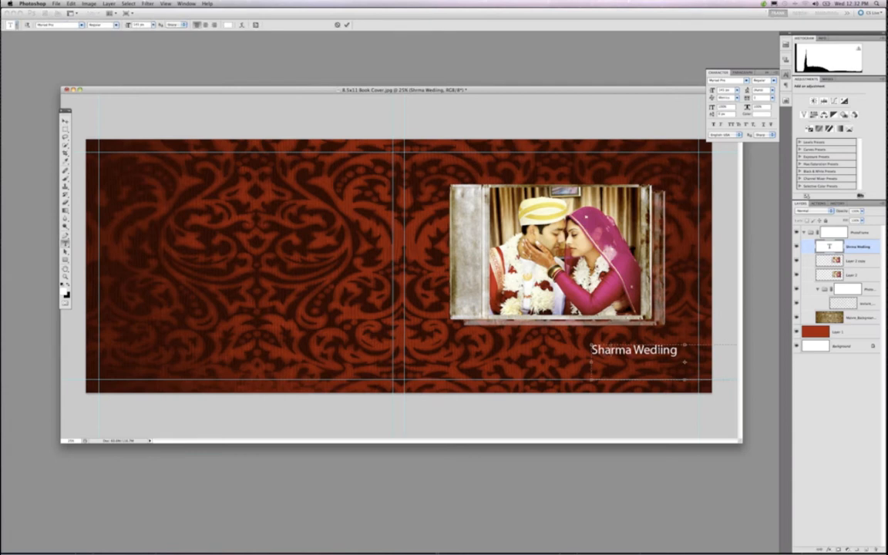
click(660, 351)
key(BackSpace)
text(d)
Set the whole title text in the Apple Chancery font and commit the text edit.
key(super+a)
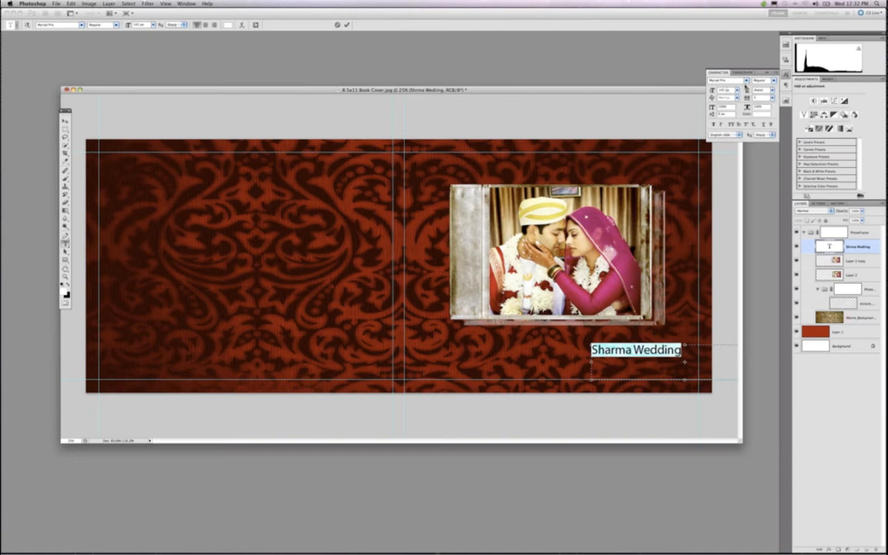
click(746, 82)
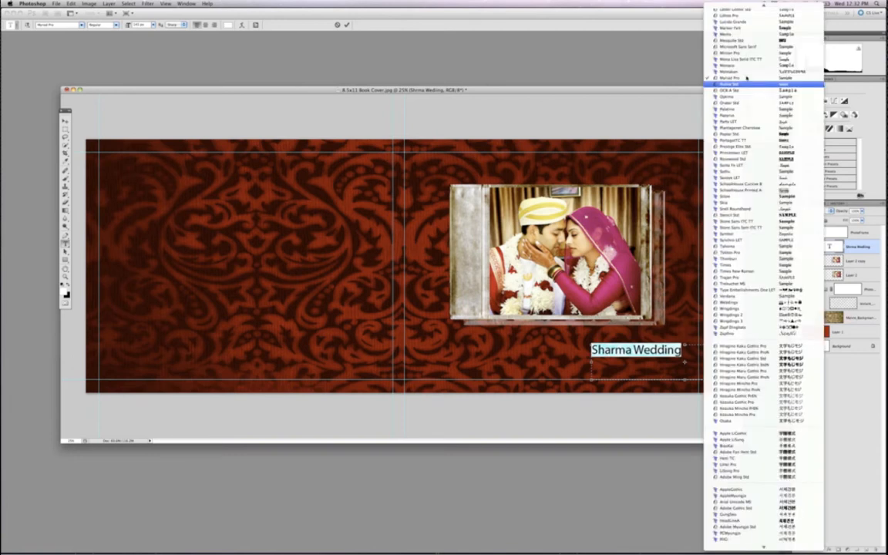
scroll(747, 78, up, 2)
scroll(746, 76, up, 5)
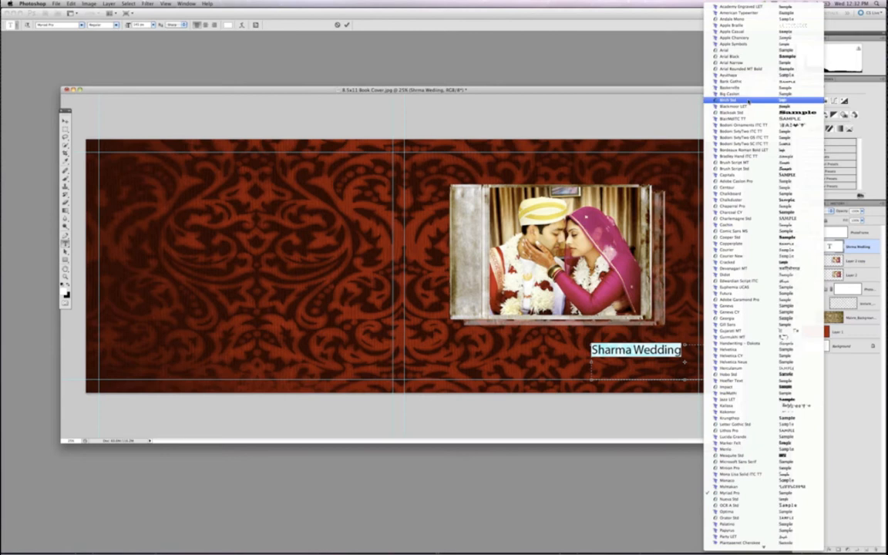
click(744, 39)
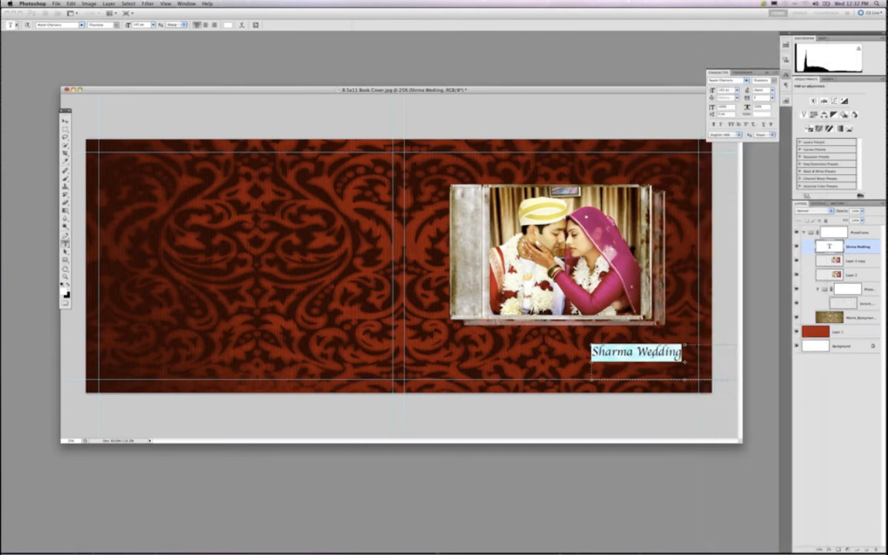
click(347, 24)
Shift the title slightly left and down so it ends near the photo frame's right edge.
key(v)
drag(639, 351, 623, 351)
key(shift+Down)
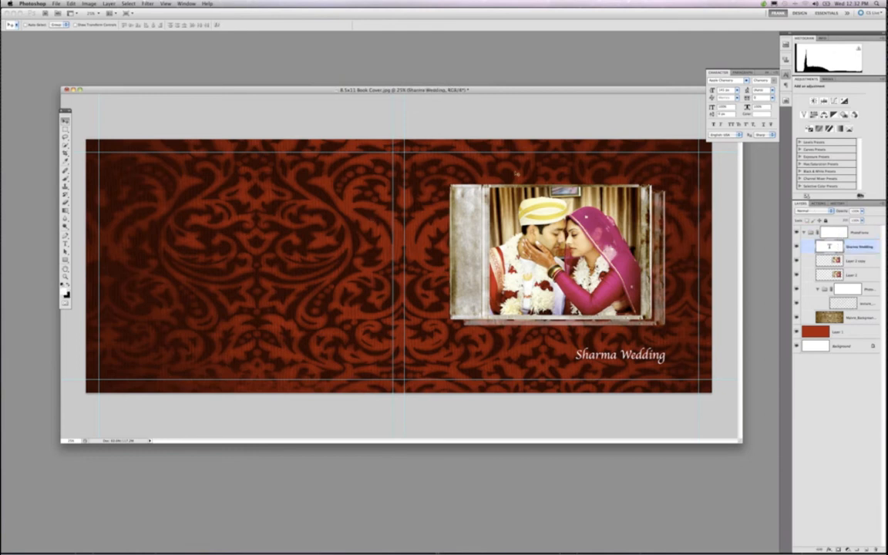
Close the character settings and launch PhotoFrame 4.6 from the onOne plug-ins.
click(767, 74)
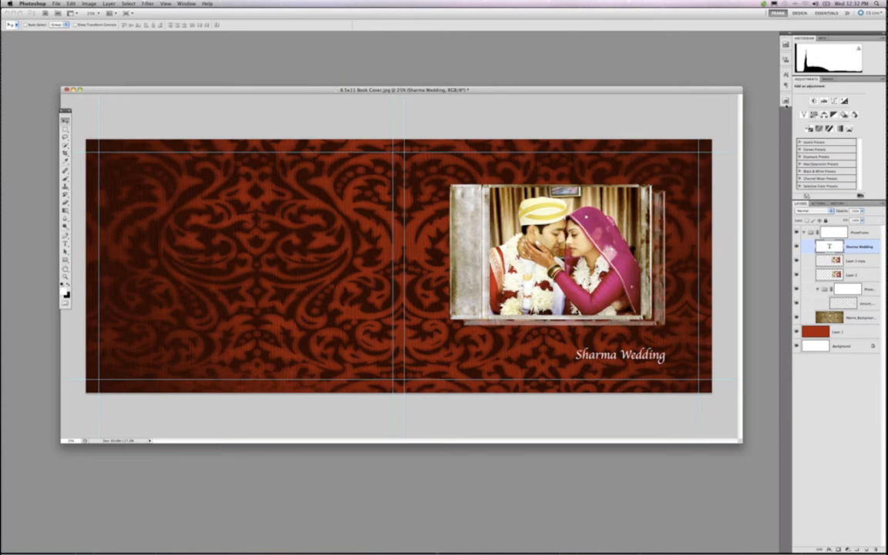
click(786, 102)
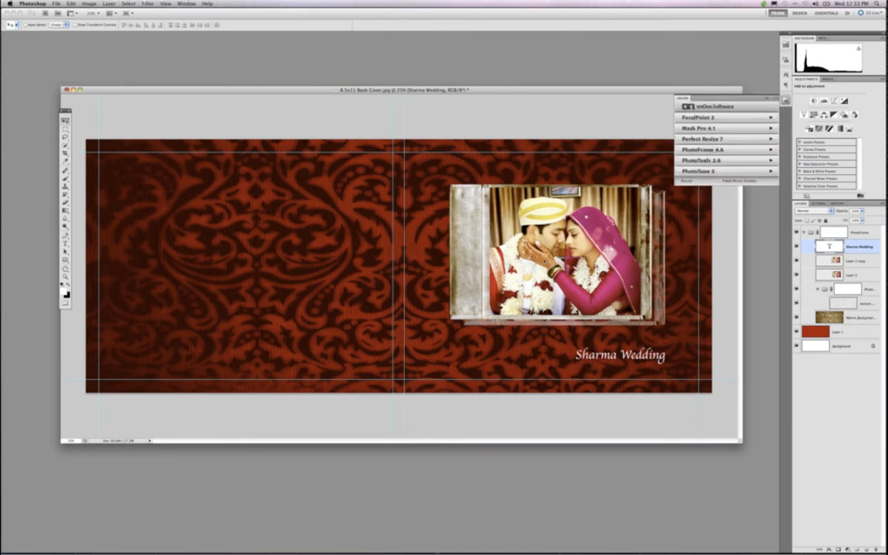
click(702, 151)
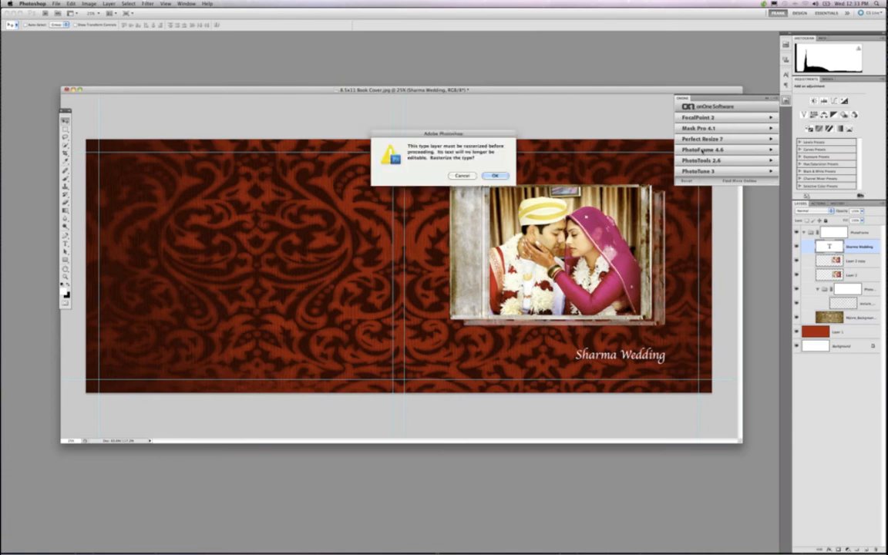
click(496, 174)
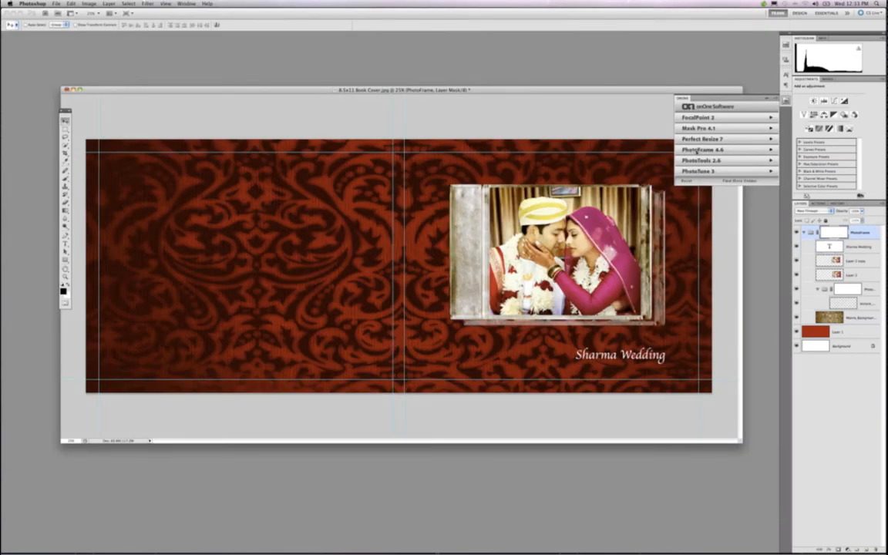
Launch PhotoFrame 4.6, browse the Wood category of Texture Overlays, and load the texture_wood_02 frame onto the book cover.
click(697, 150)
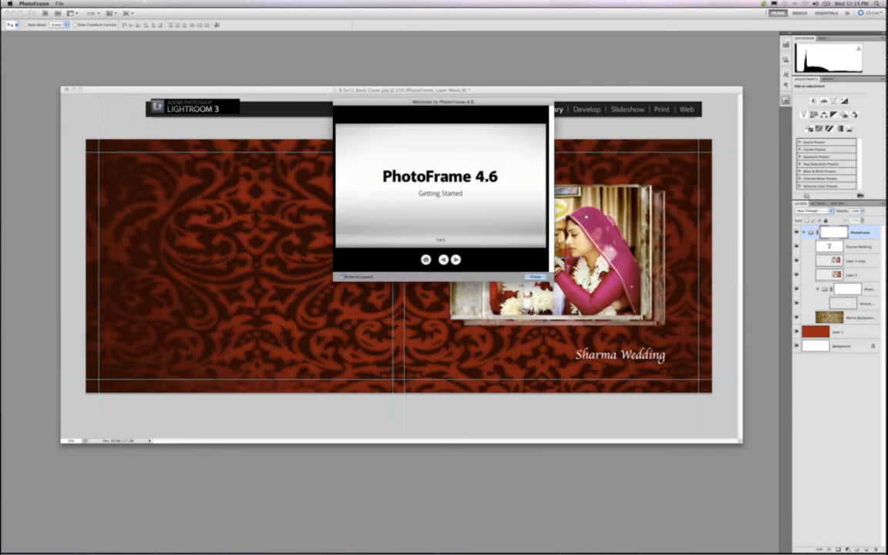
key(Return)
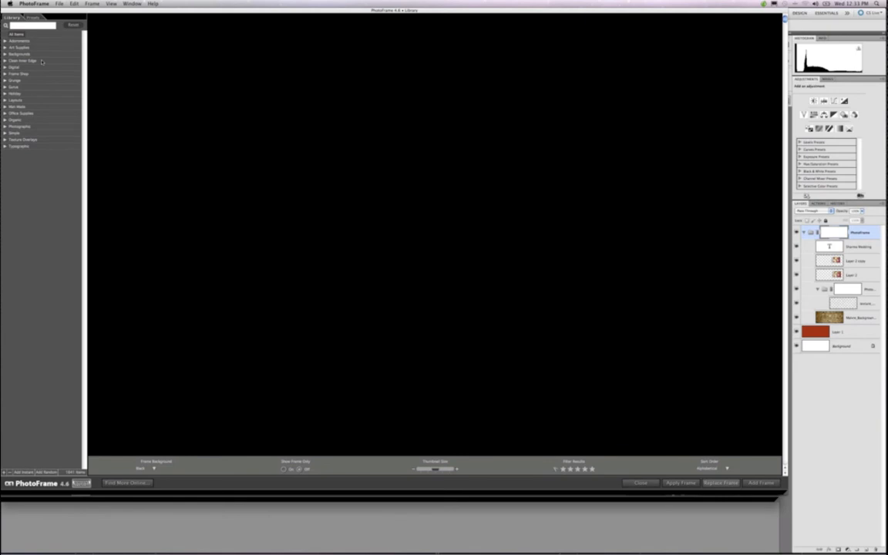
click(15, 140)
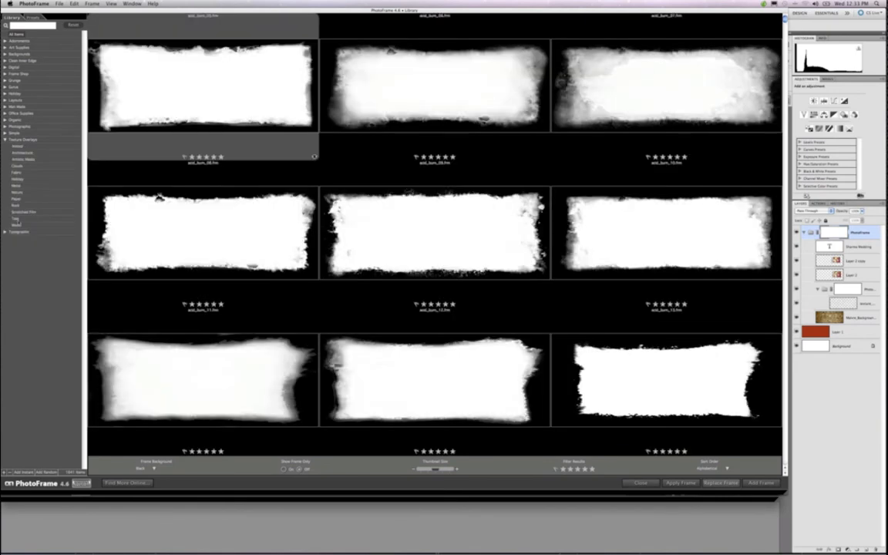
click(18, 225)
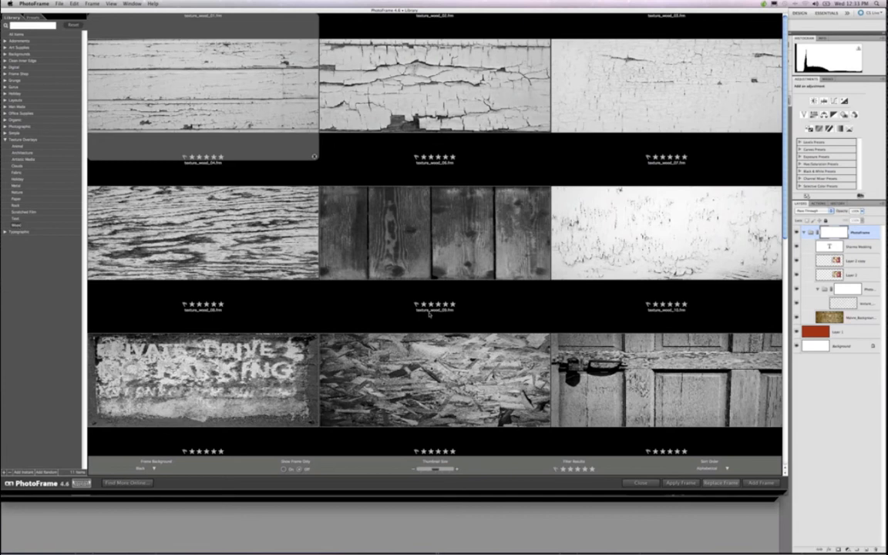
scroll(430, 313, down, 3)
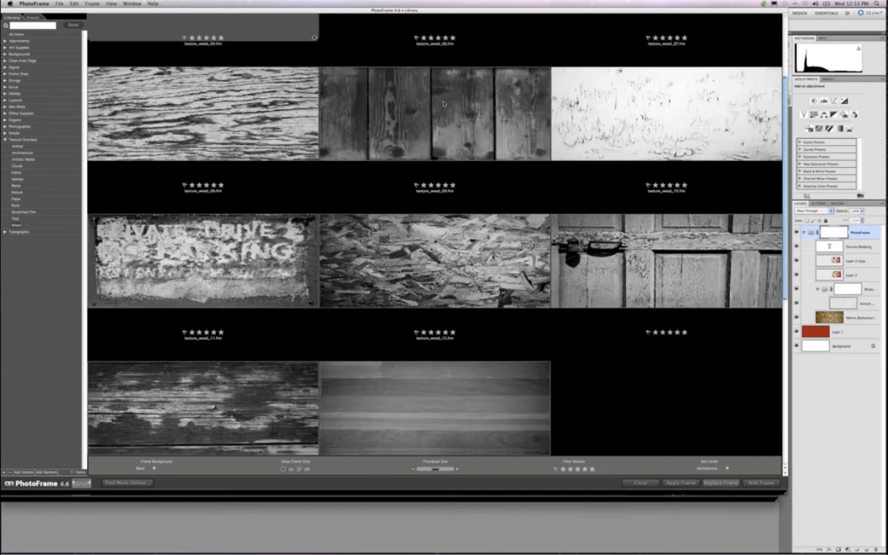
scroll(443, 103, up, 3)
click(443, 103)
click(680, 483)
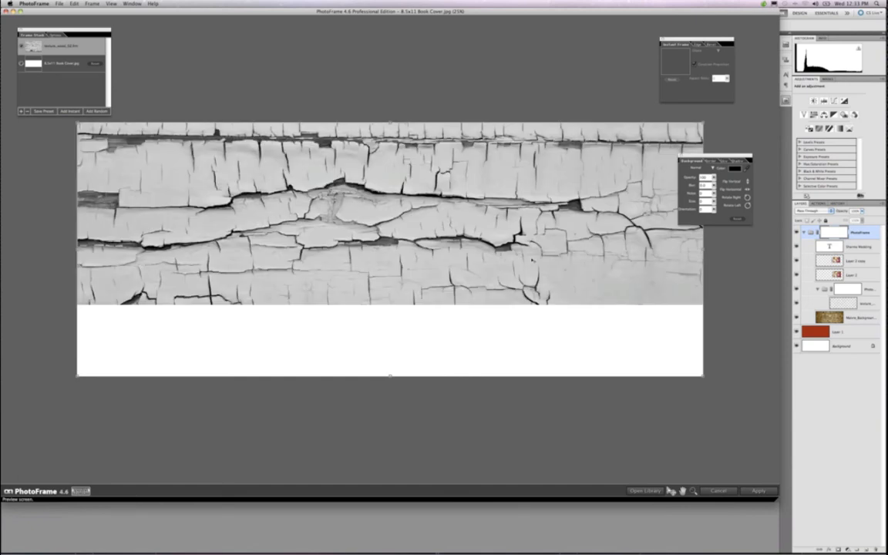
Preview the wood texture in other blend modes such as Multiply, return it to Normal, and apply the frame to the book cover.
click(698, 168)
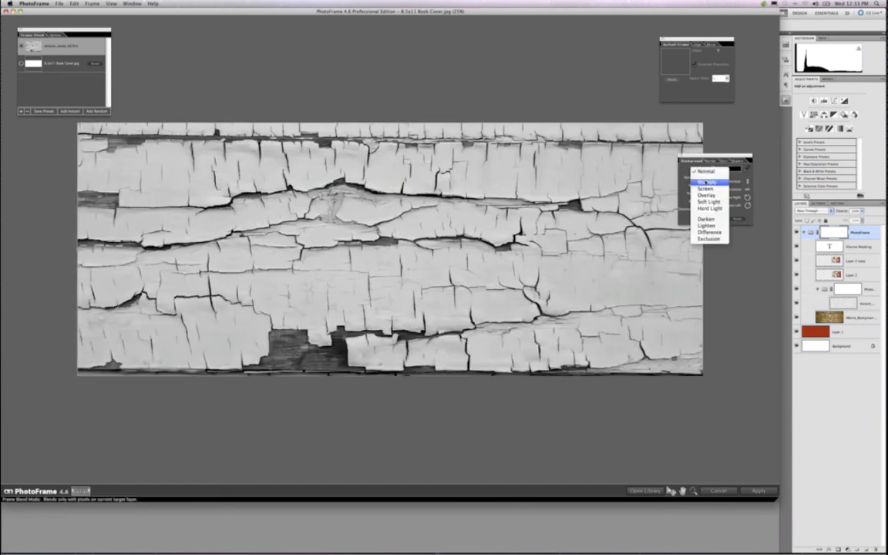
click(706, 182)
click(704, 172)
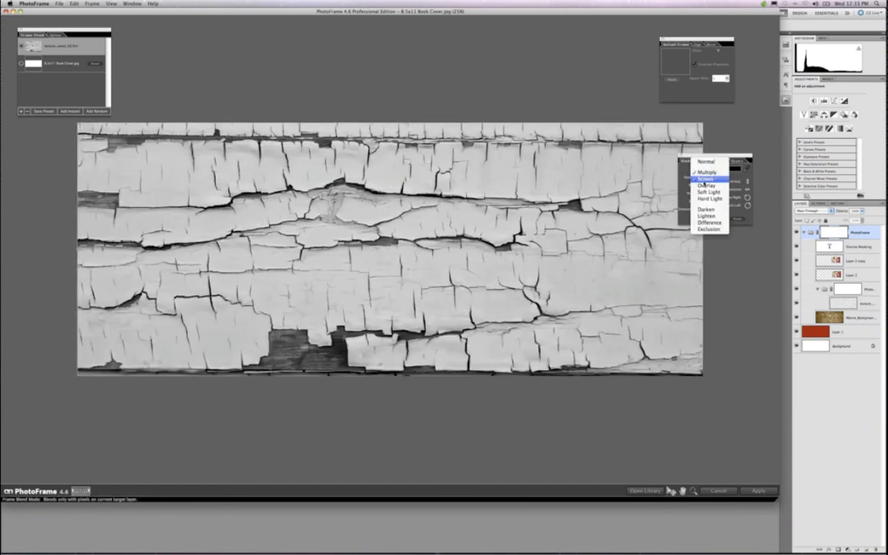
click(705, 179)
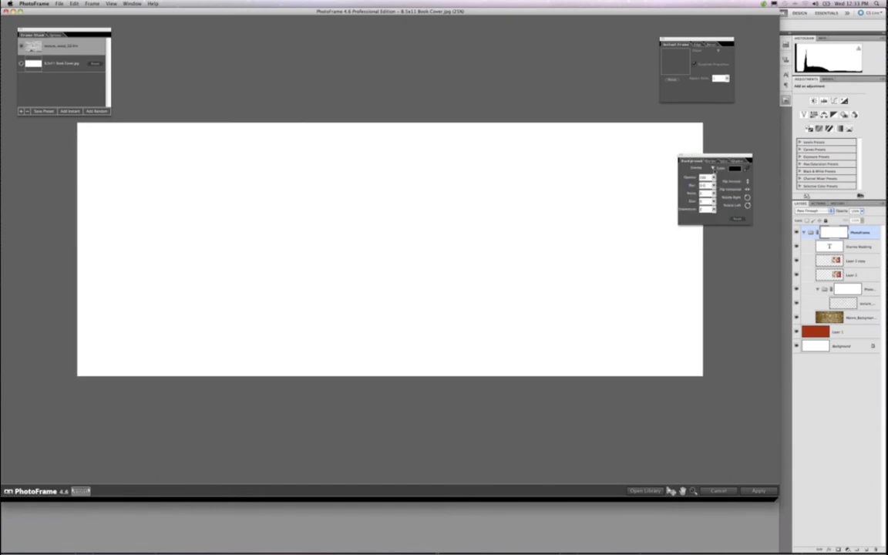
click(698, 167)
click(706, 148)
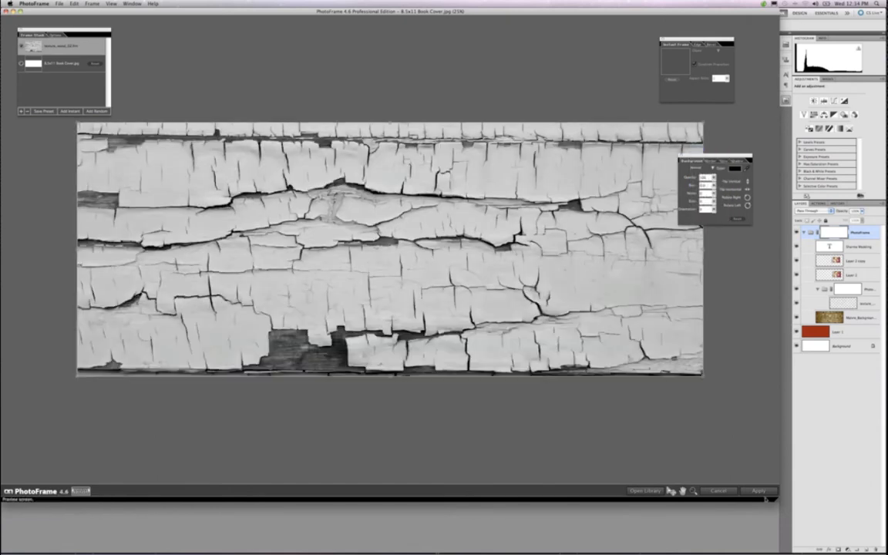
click(760, 491)
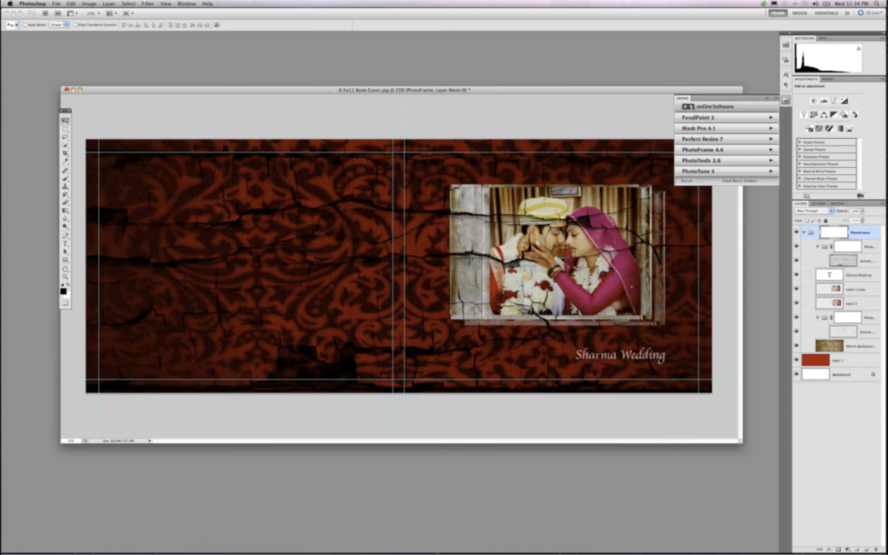
Collapse the onOne panel and add a layer mask to the texture_wood_02 layer.
click(786, 101)
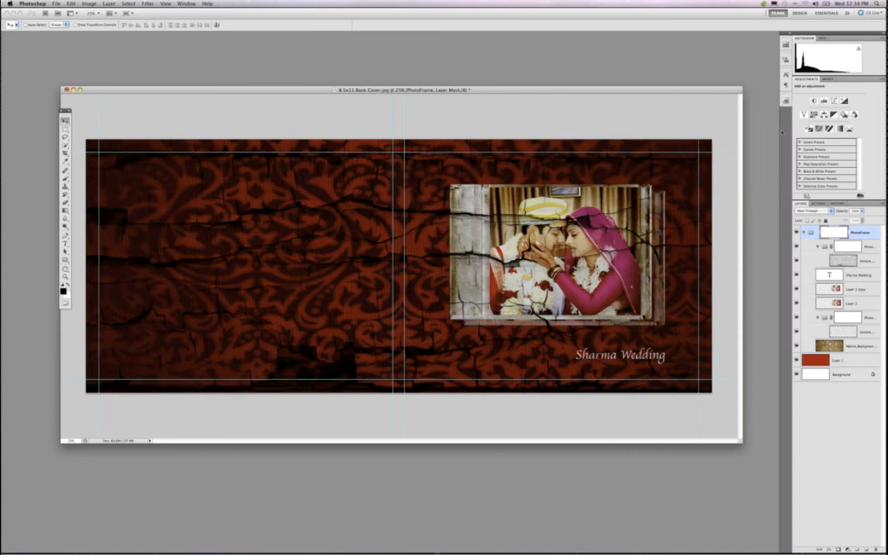
click(842, 261)
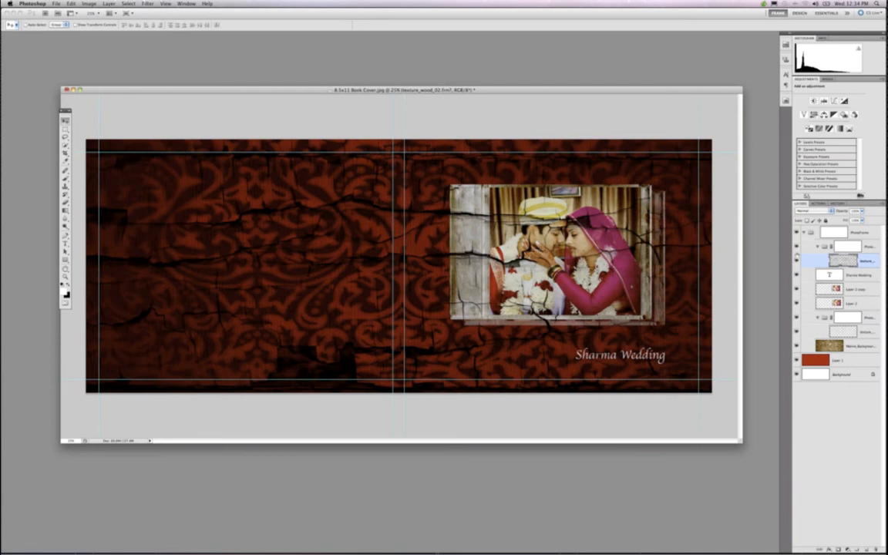
click(838, 549)
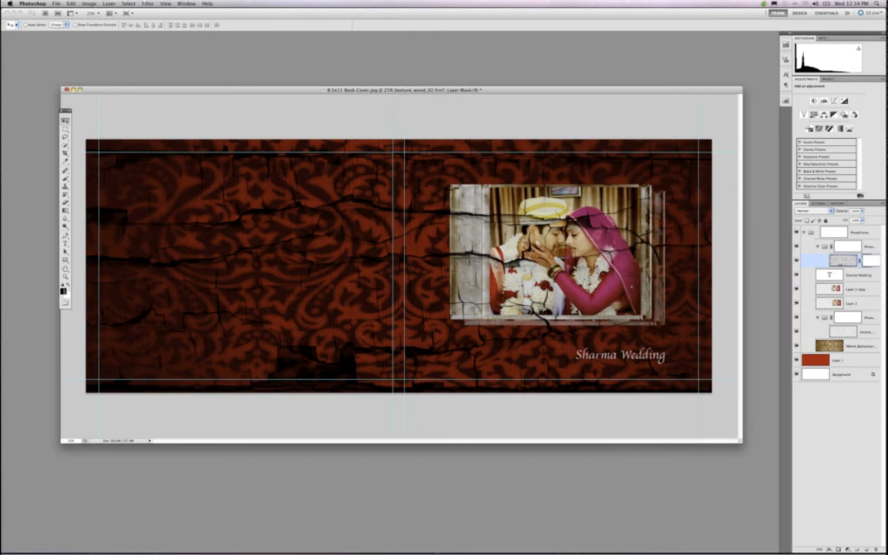
Paint black on the texture layer's mask with the Brush to remove the wood cracks from the couple's photo.
key(x)
key(x)
key(x)
key(x)
key(b)
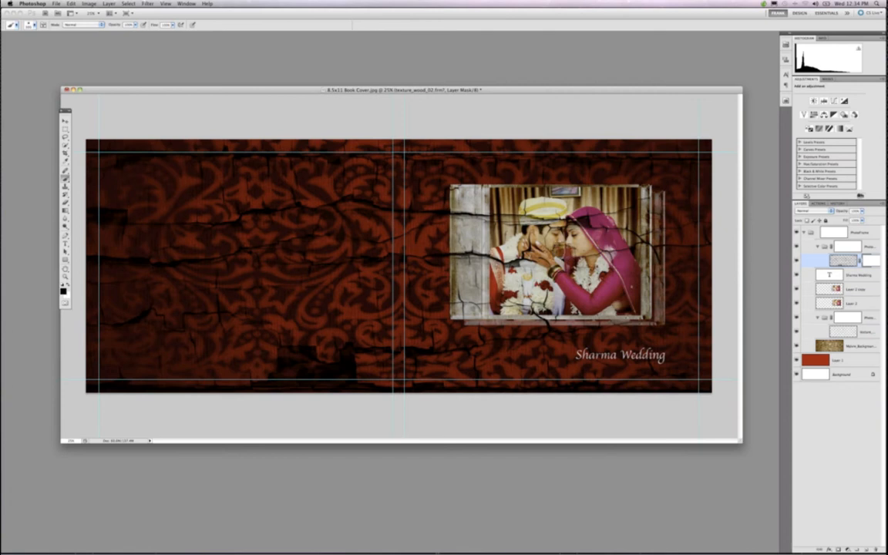
mouse_move(505, 225)
mouse_down()
mouse_move(453, 194)
mouse_move(450, 270)
mouse_move(486, 270)
mouse_move(447, 275)
mouse_move(505, 271)
mouse_move(474, 230)
mouse_move(471, 194)
mouse_move(457, 185)
mouse_move(518, 184)
mouse_move(532, 199)
mouse_move(490, 193)
mouse_move(516, 179)
mouse_move(561, 188)
mouse_move(553, 184)
mouse_move(558, 205)
mouse_move(486, 247)
mouse_move(497, 266)
mouse_move(549, 271)
mouse_move(563, 250)
mouse_move(513, 258)
mouse_move(509, 250)
mouse_move(526, 243)
mouse_up()
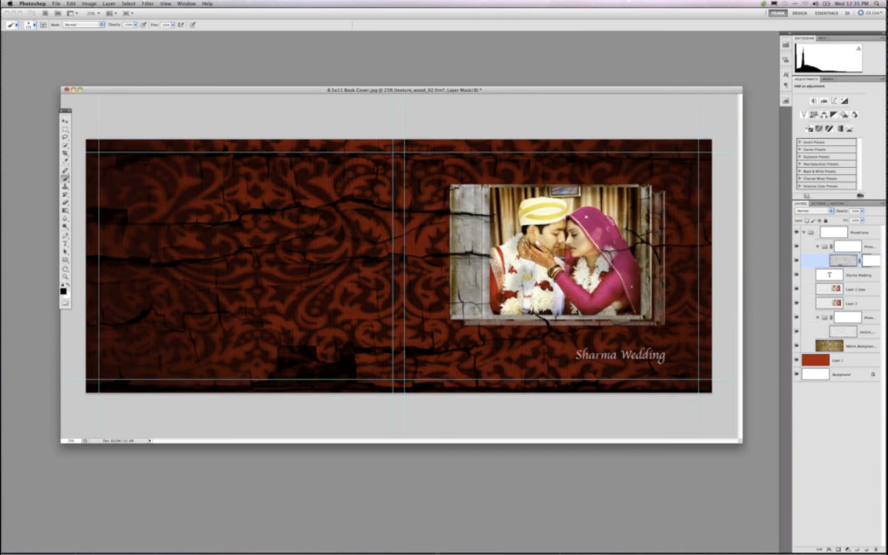
mouse_move(606, 264)
mouse_down()
mouse_move(621, 236)
mouse_move(559, 209)
mouse_move(557, 255)
mouse_move(485, 279)
mouse_move(457, 235)
mouse_move(446, 195)
mouse_move(462, 179)
mouse_move(515, 179)
mouse_up()
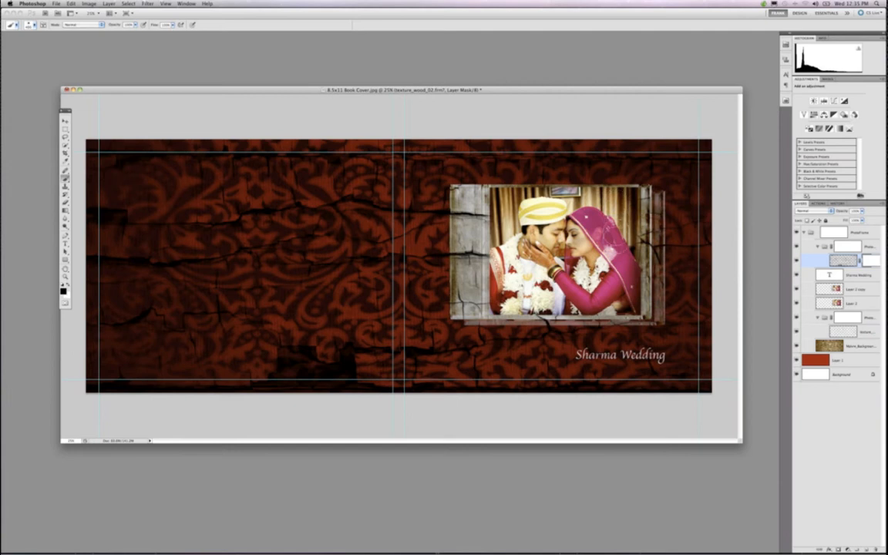
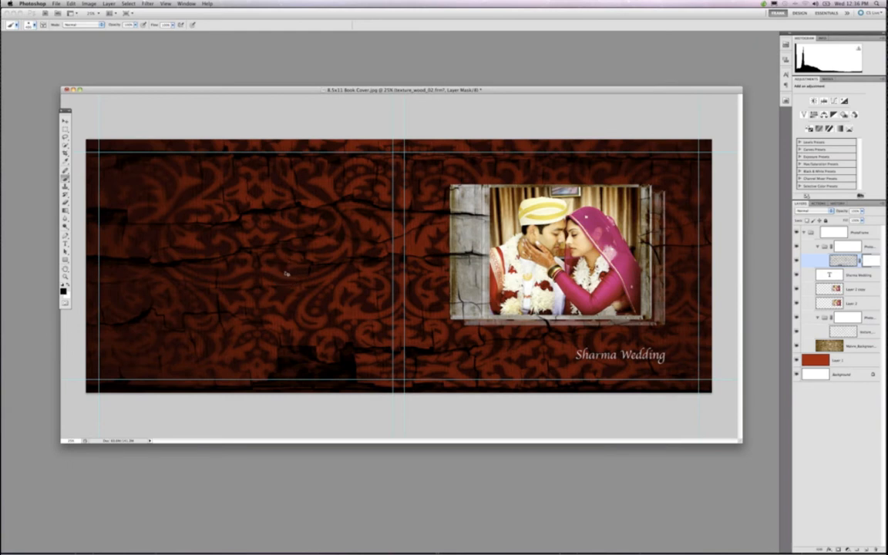
Hide the guides and duplicate the book cover document with its layers.
key(super+semicolon)
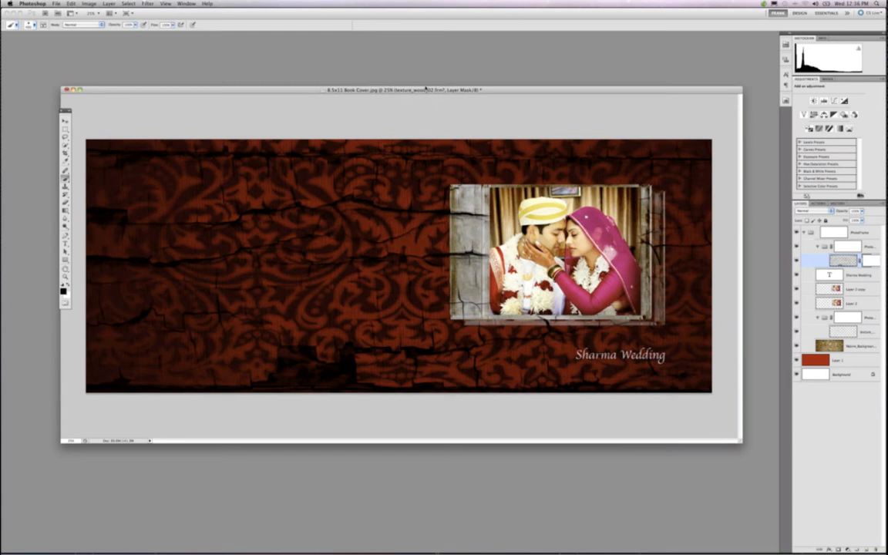
drag(430, 82, 436, 72)
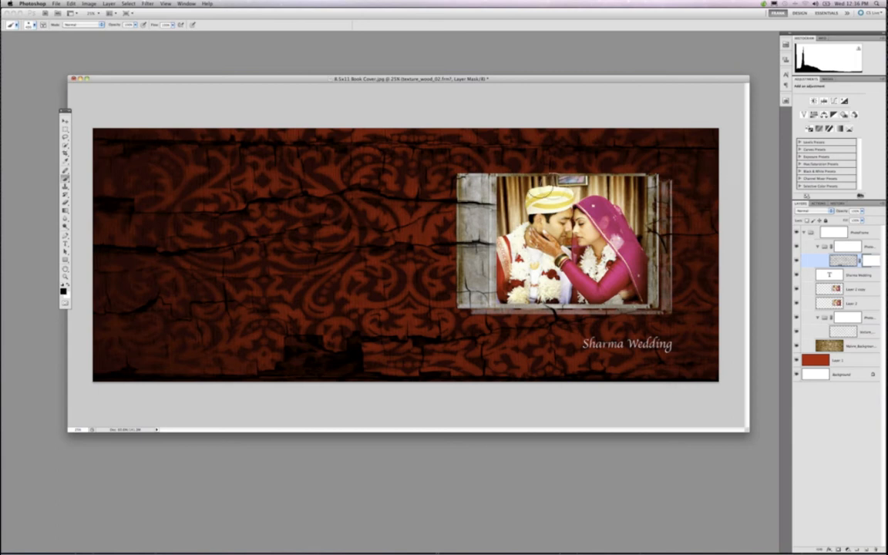
click(87, 4)
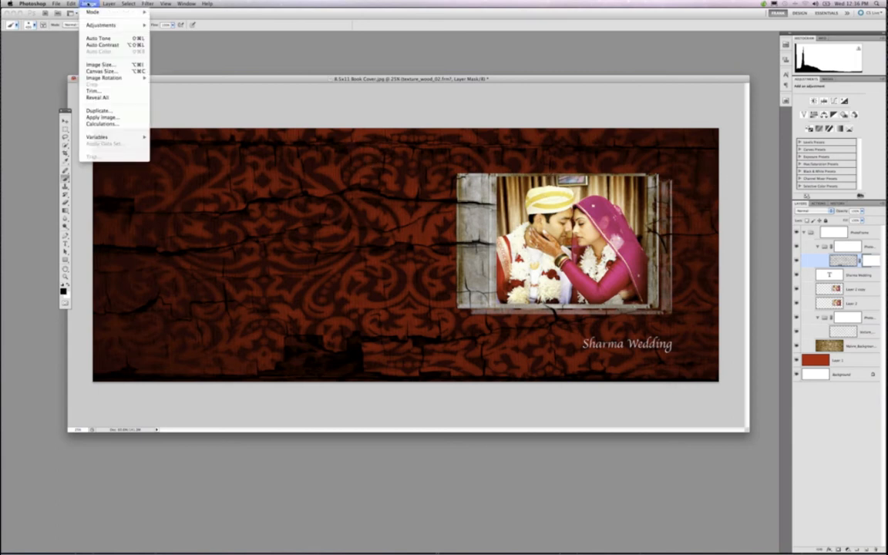
click(95, 113)
click(346, 166)
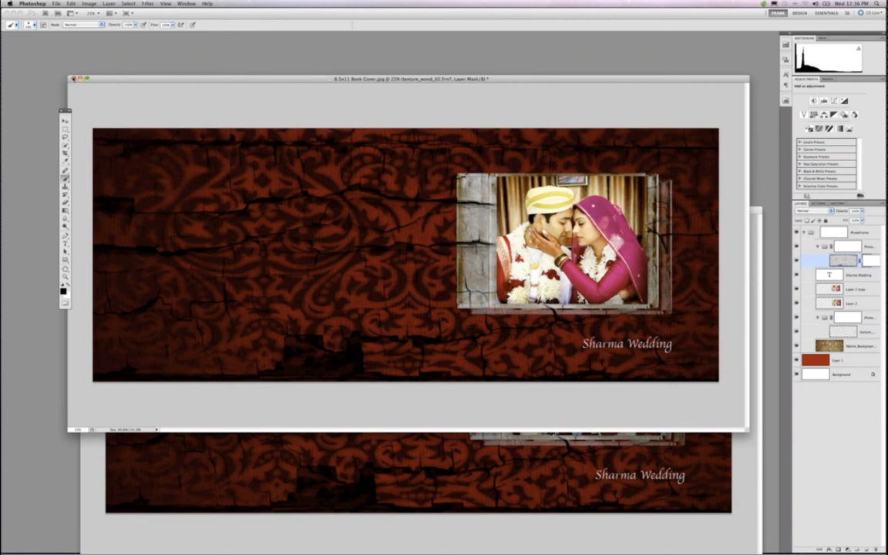
Close the original 8.5x11 Book Cover.jpg without saving the changes.
click(73, 78)
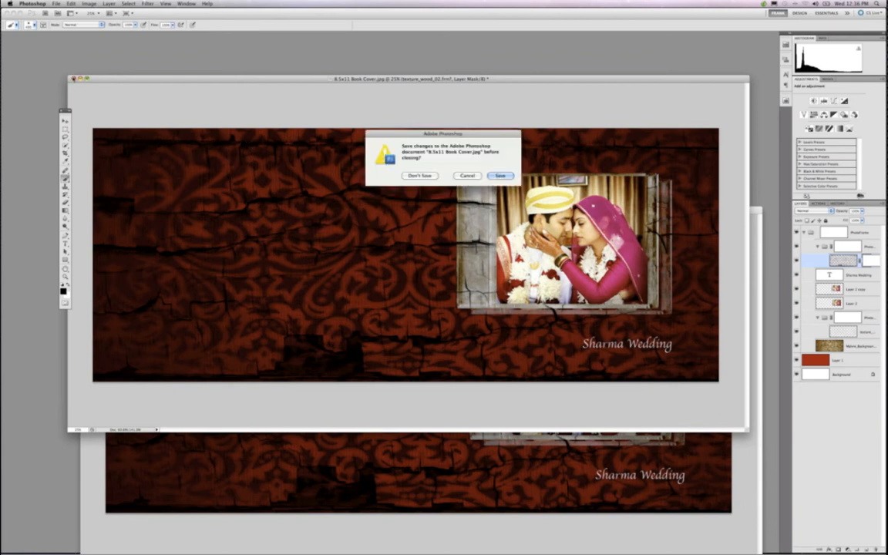
click(426, 176)
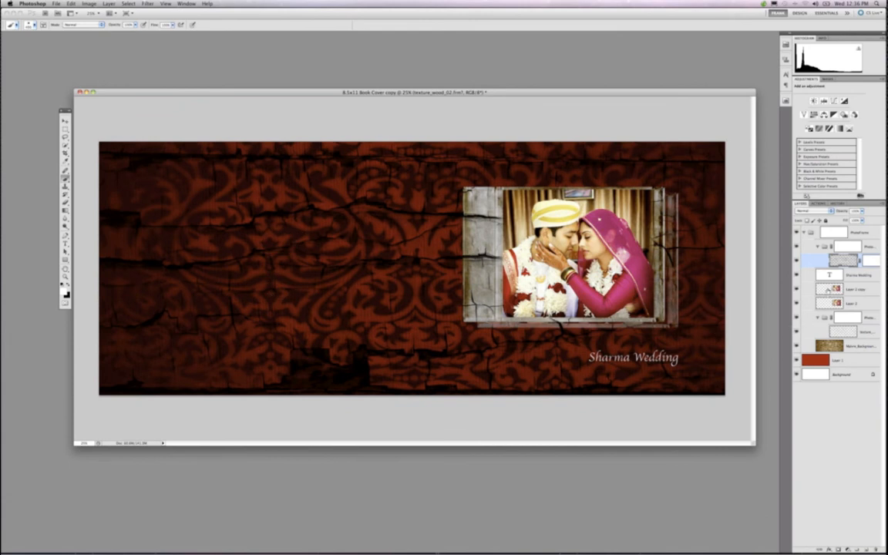
Hide the two photo layers and the title text layer in the copy, and flatten the image, discarding the hidden layers.
click(796, 290)
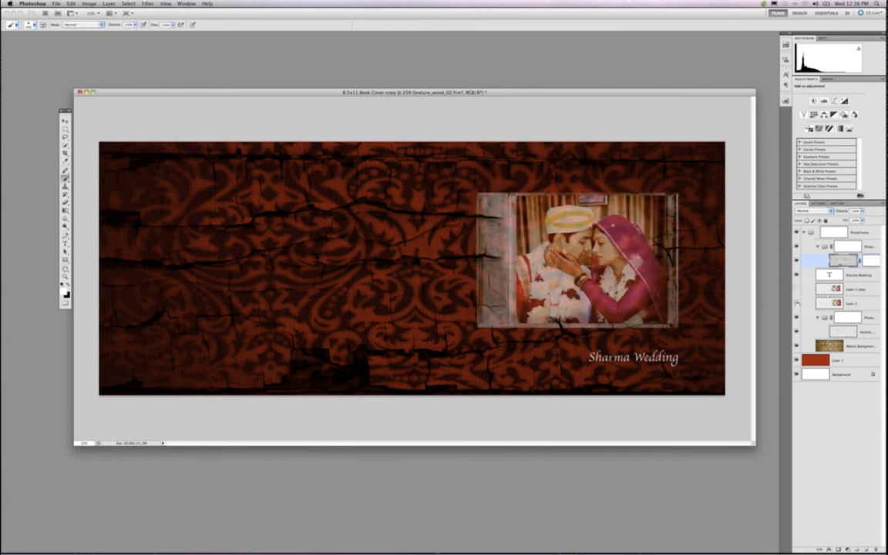
click(798, 303)
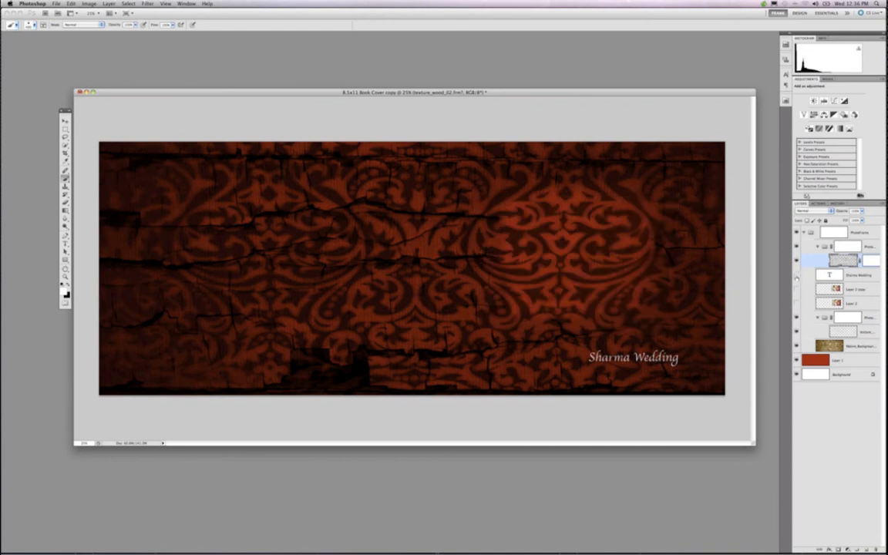
click(797, 274)
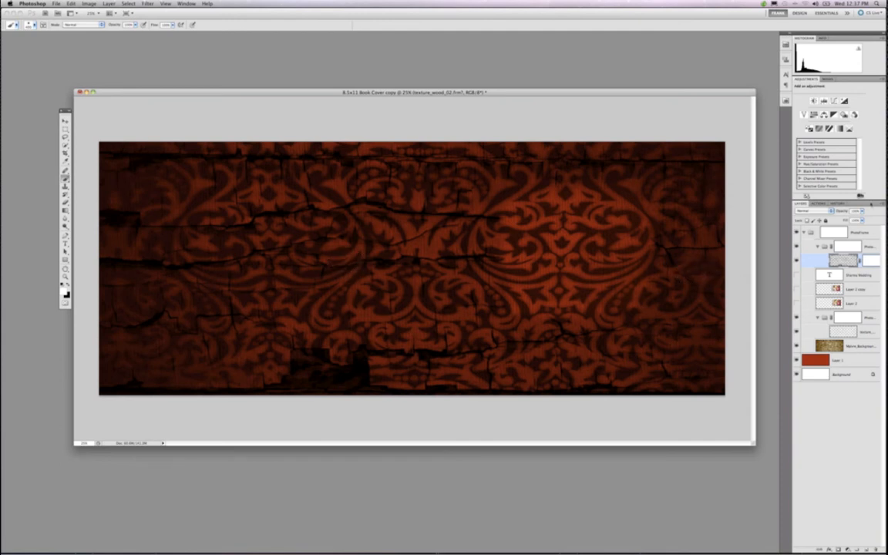
click(882, 203)
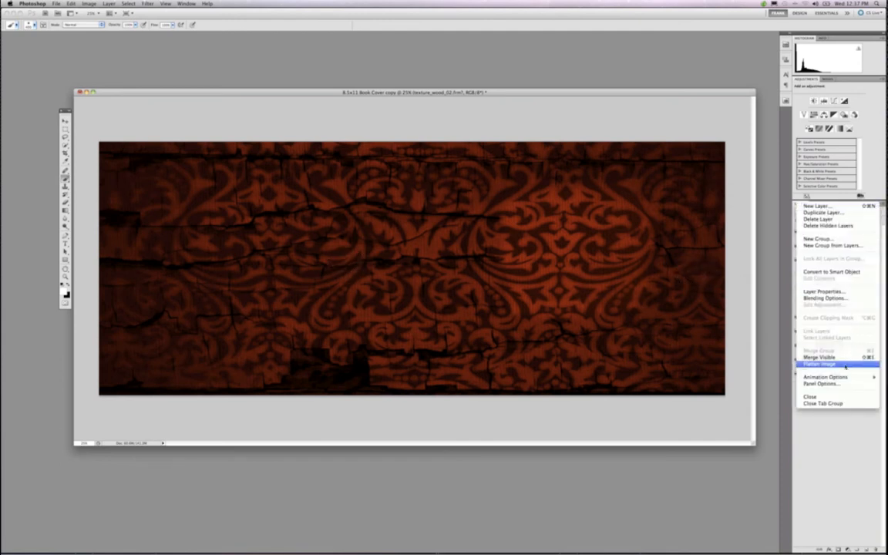
click(840, 364)
click(495, 174)
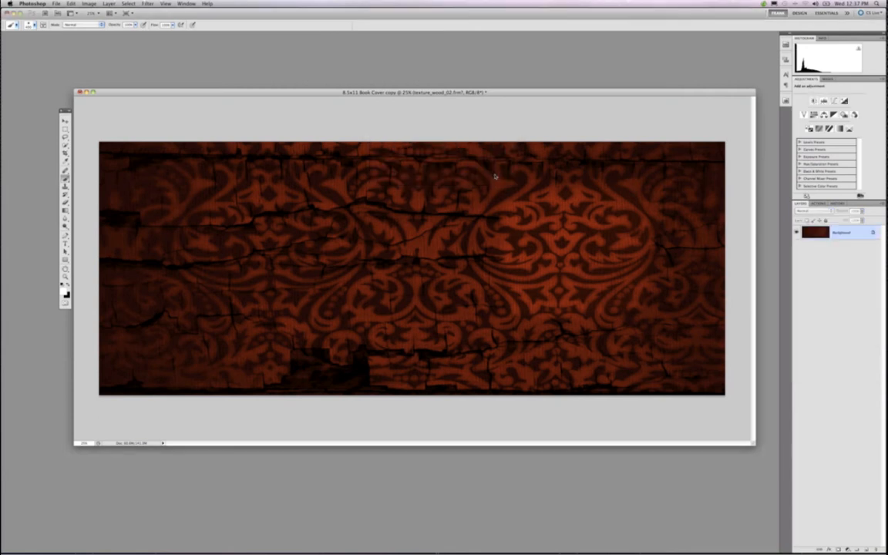
Show the guides and copy the front cover area, from the canvas's right edge to the right spine guide, onto a new layer.
key(v)
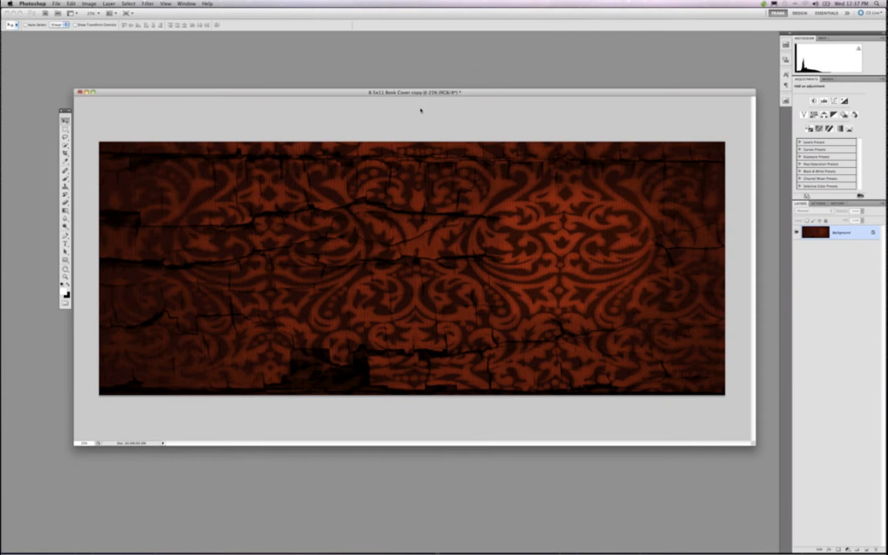
drag(420, 122, 421, 121)
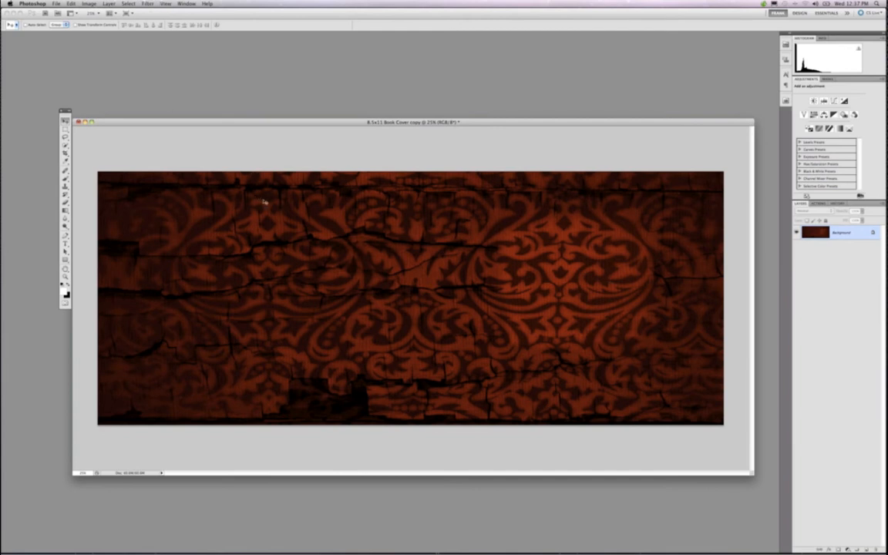
key(super+semicolon)
key(m)
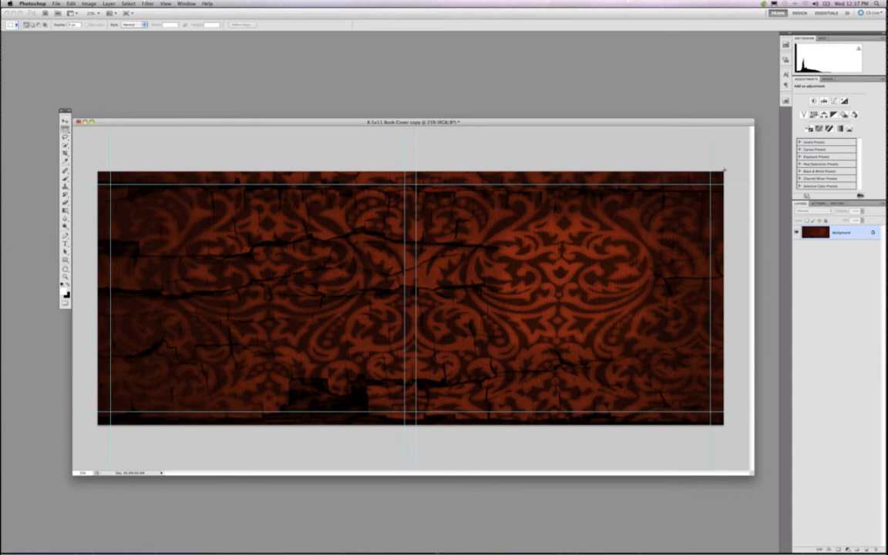
drag(725, 171, 417, 425)
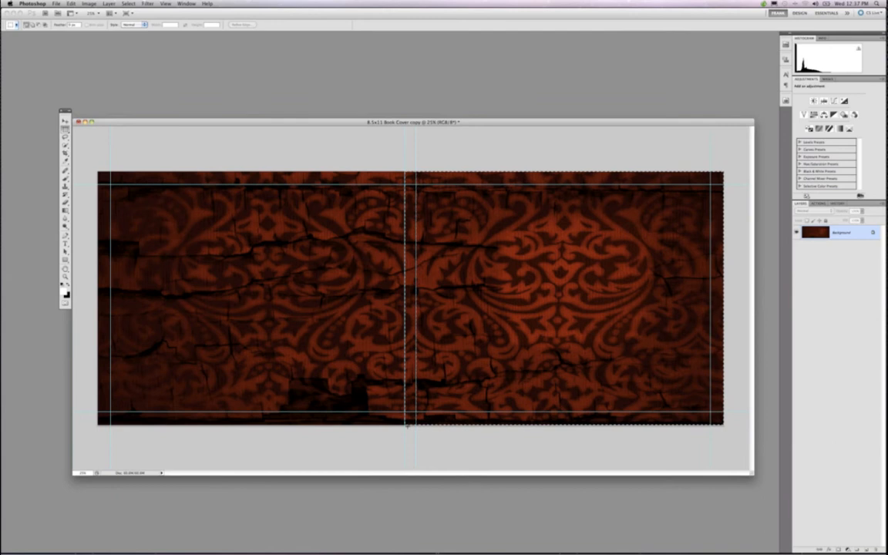
right_click(493, 245)
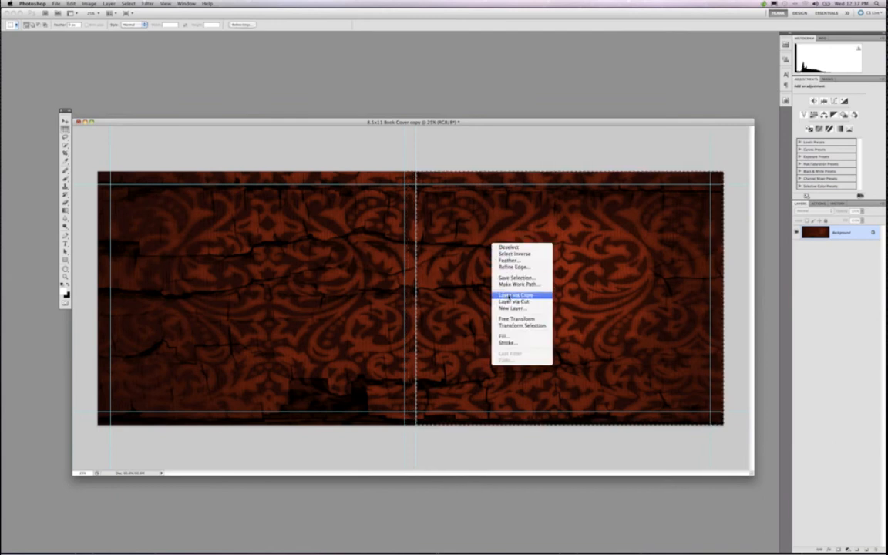
click(509, 297)
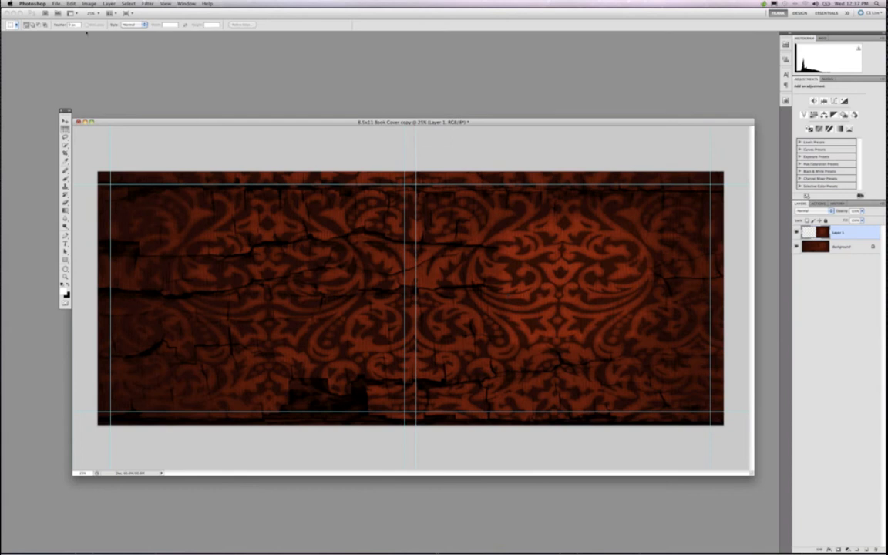
Open the DVD Case Single.jpg template from the TEMPLATES folder inside the OnOne folder on the Desktop.
click(56, 4)
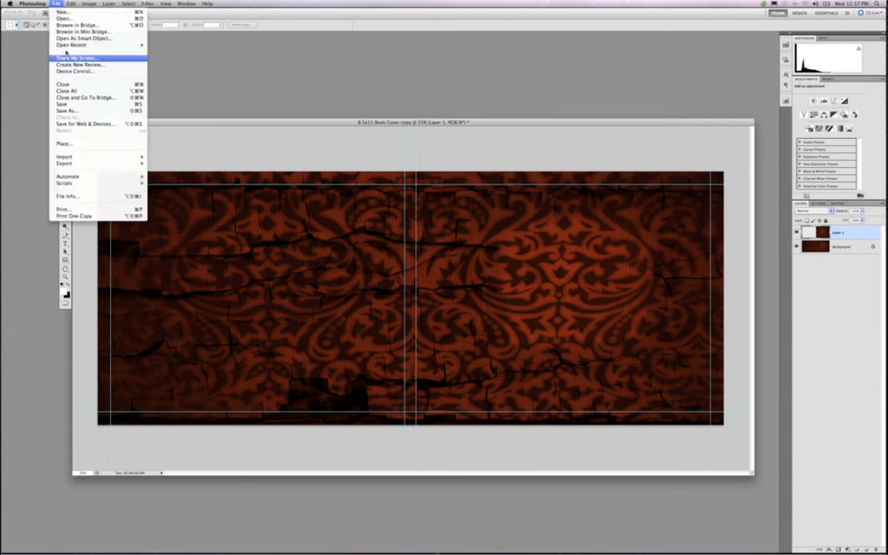
click(62, 18)
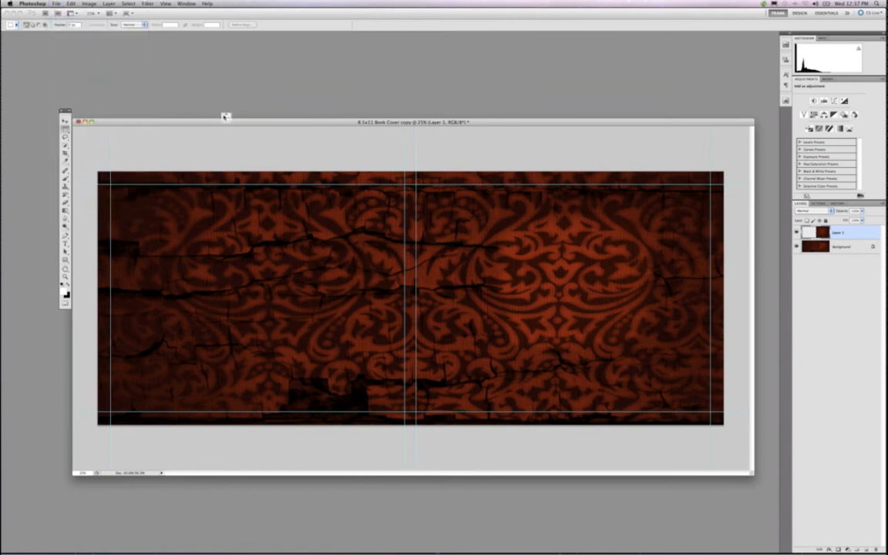
click(229, 205)
click(293, 247)
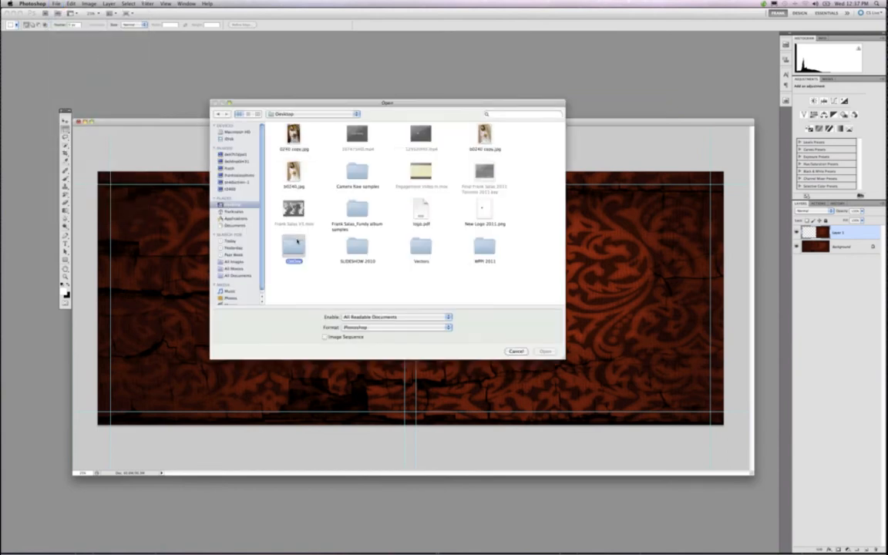
double_click(294, 247)
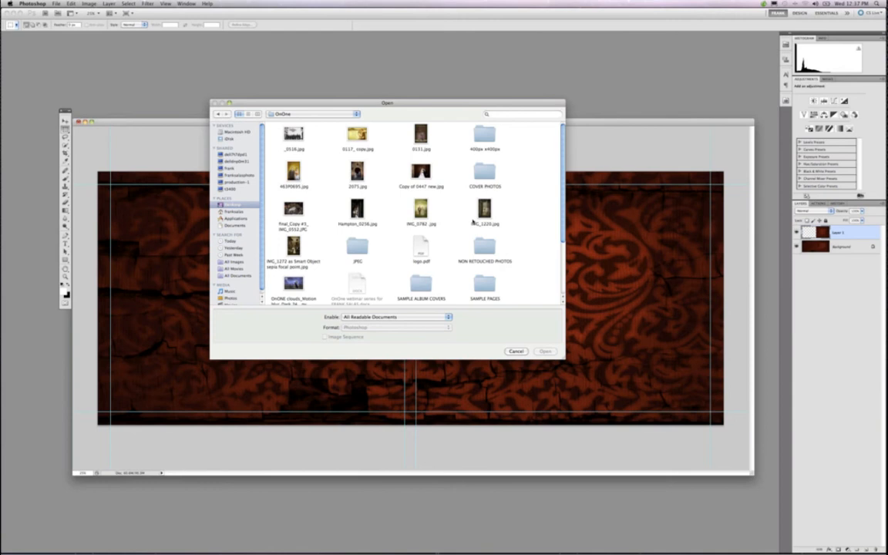
scroll(474, 222, down, 2)
scroll(473, 222, down, 3)
double_click(471, 214)
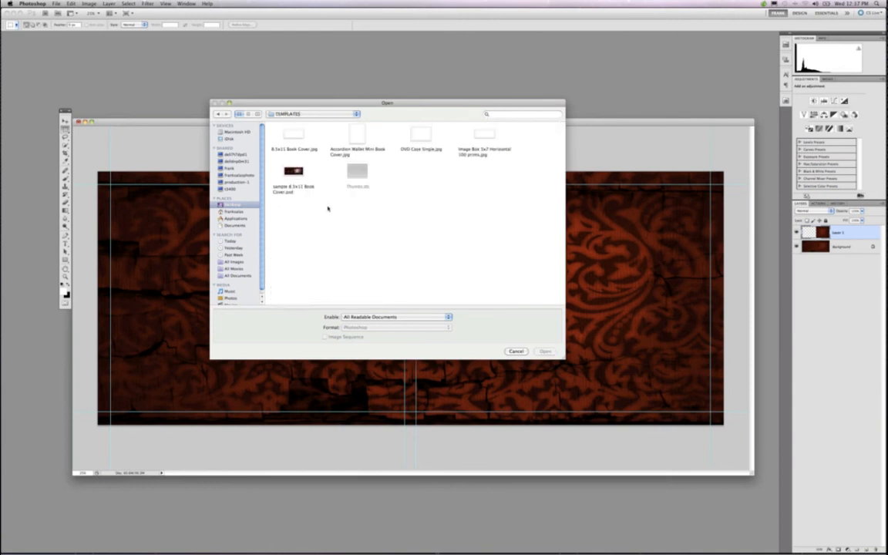
click(424, 135)
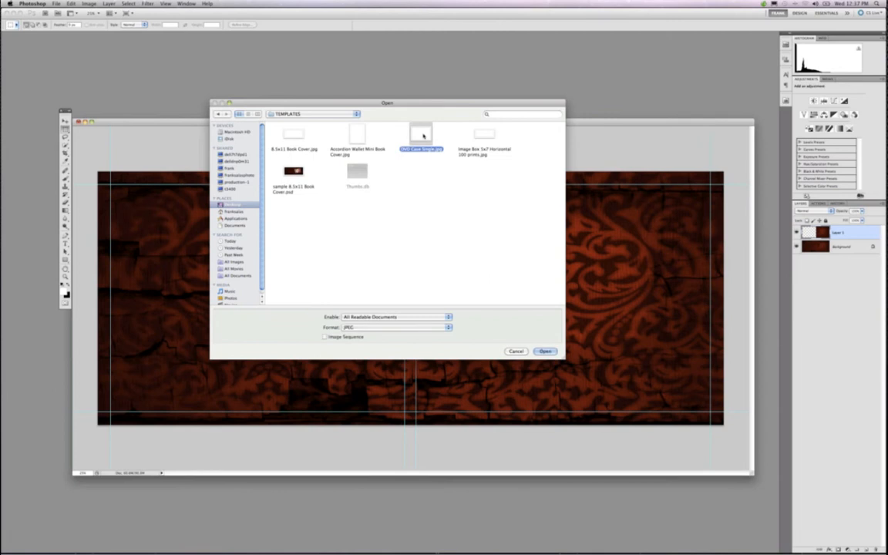
click(544, 351)
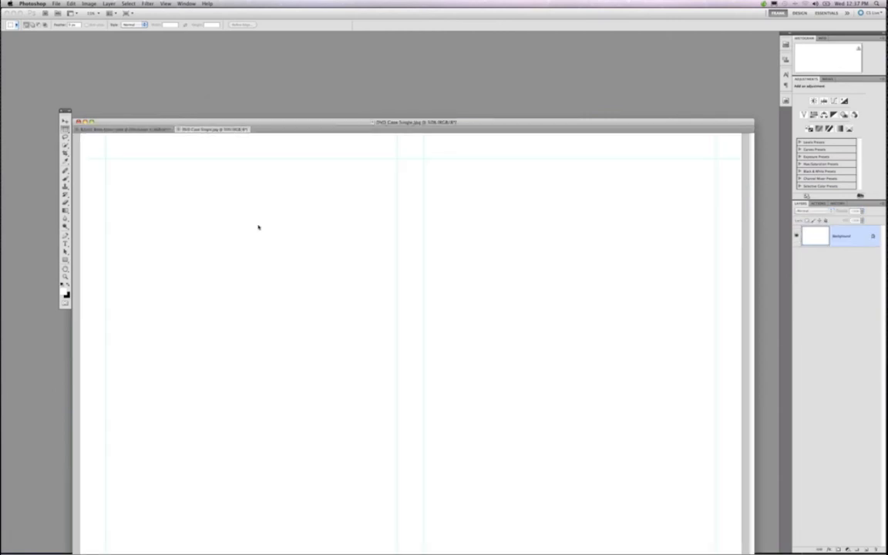
Float the DVD case template in its own window and copy the front cover texture layer onto it from the book cover copy.
drag(232, 128, 263, 226)
drag(323, 229, 278, 75)
key(super+minus)
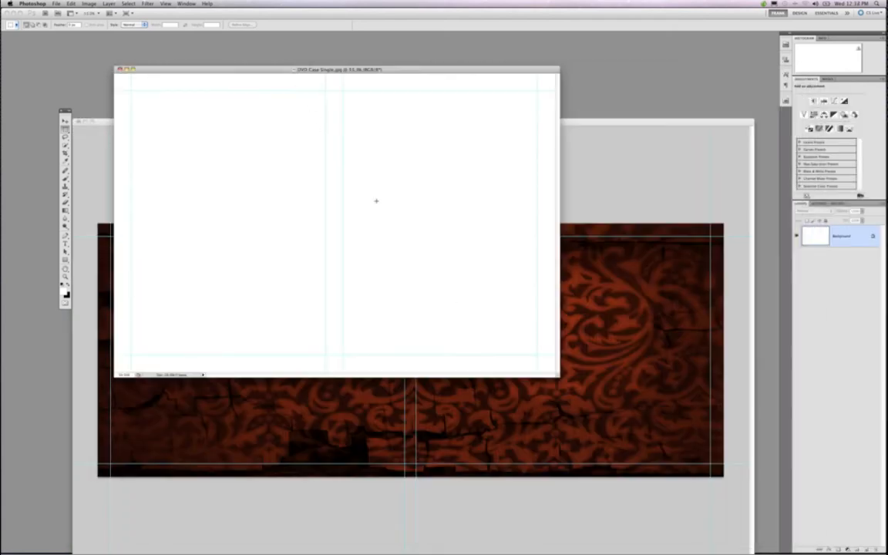
drag(563, 383, 572, 395)
key(v)
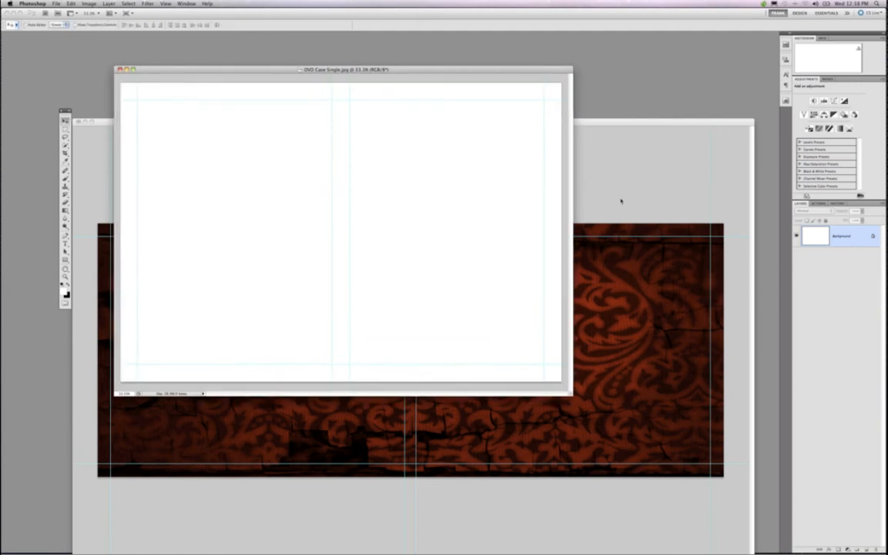
click(621, 201)
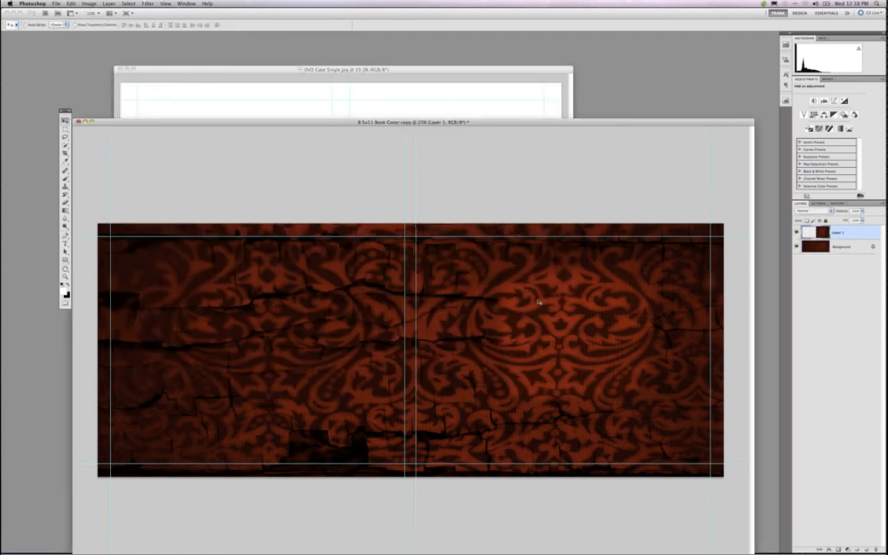
drag(504, 233, 299, 183)
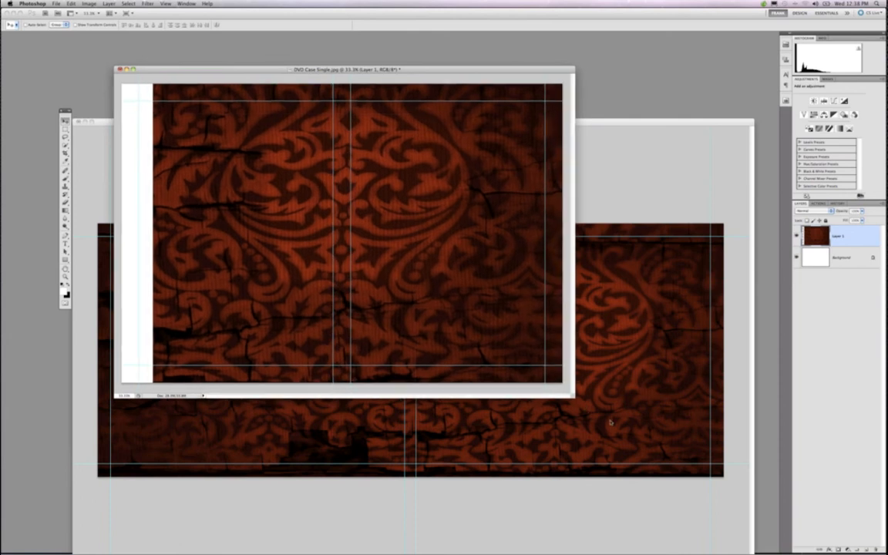
Hide the guides and shift the texture layer horizontally until it sits flush with the DVD case canvas's right edge.
drag(610, 422, 637, 437)
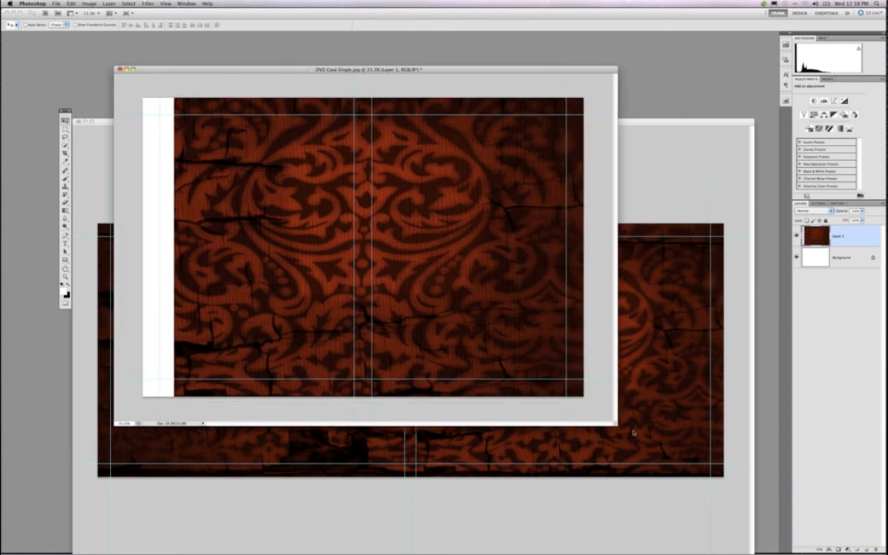
key(super+semicolon)
key(shift+Left)
key(shift+Left)
key(shift+Left)
key(shift+Left)
key(shift+Left)
key(shift+Left)
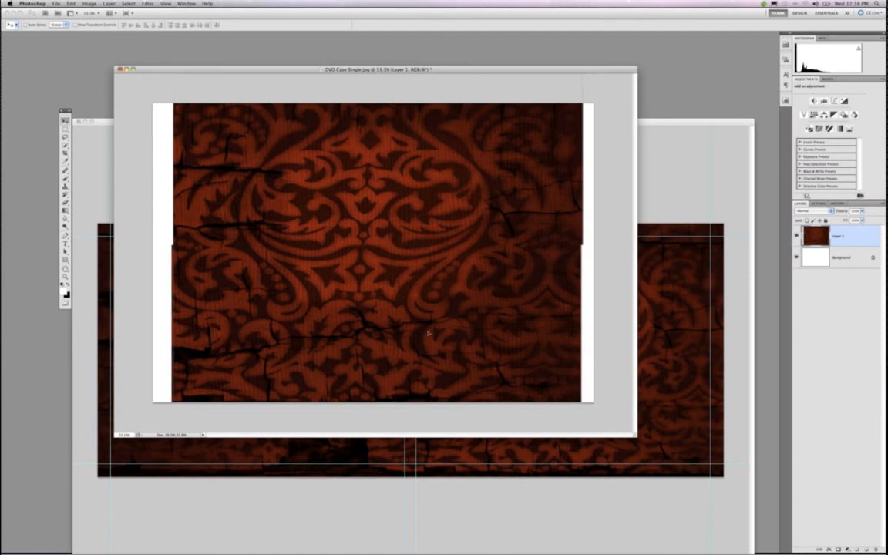
key(Right)
key(Right)
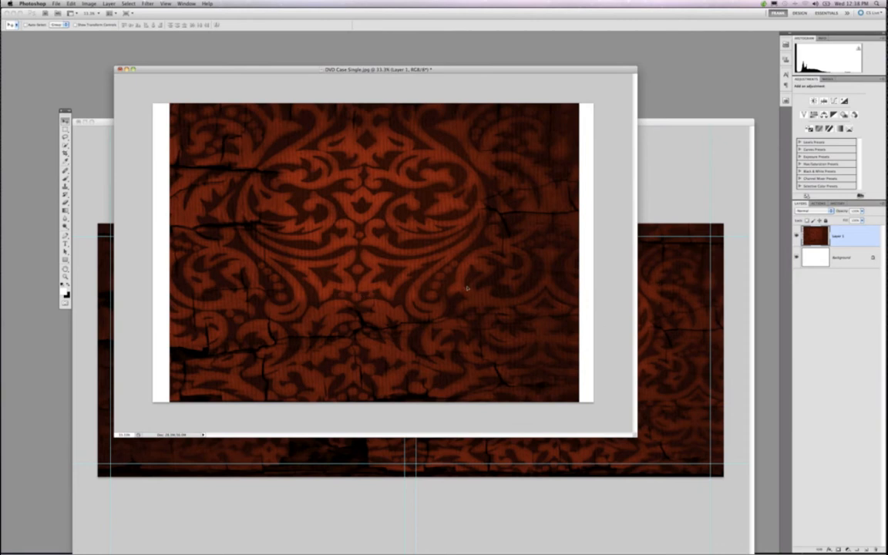
key(shift+Right)
key(shift+Right)
key(shift+Right)
key(shift+Right)
key(shift+Right)
key(shift+Right)
key(shift+Right)
key(shift+Right)
key(shift+Right)
key(shift+Right)
key(shift+Right)
key(shift+Right)
key(shift+Right)
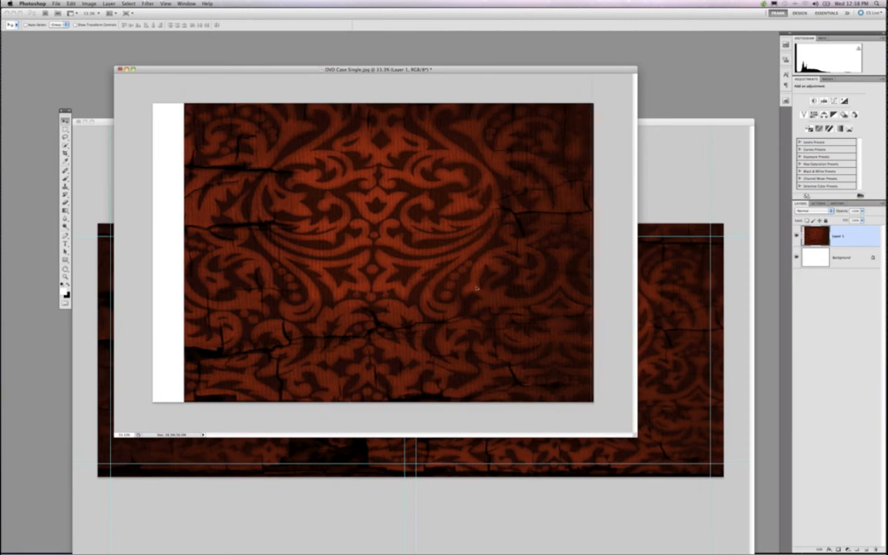
Scale the texture layer up with Free Transform until it covers the blank strip along the DVD case canvas's left edge.
key(super+t)
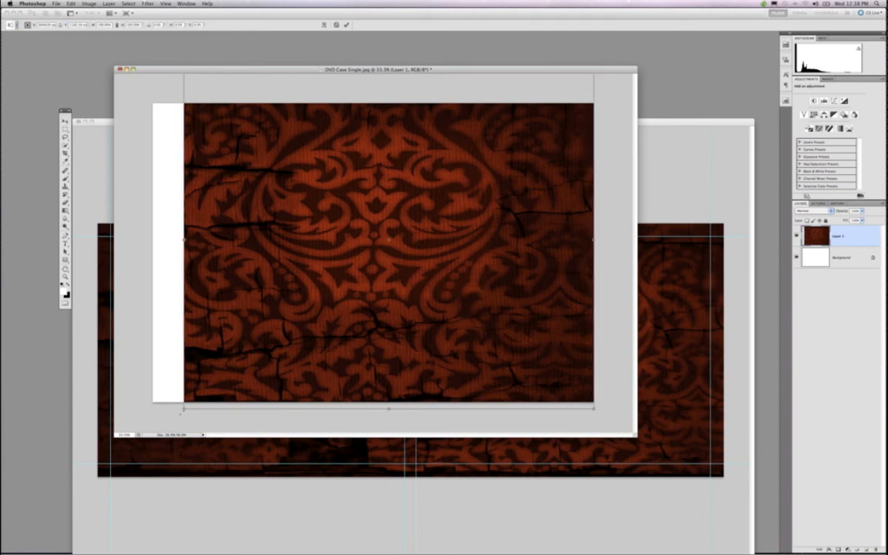
drag(184, 241, 146, 255)
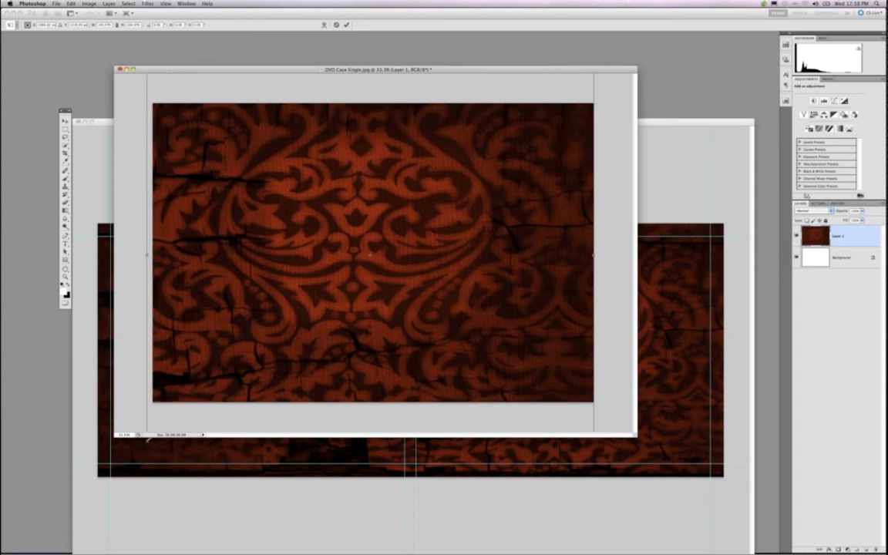
drag(146, 438, 149, 438)
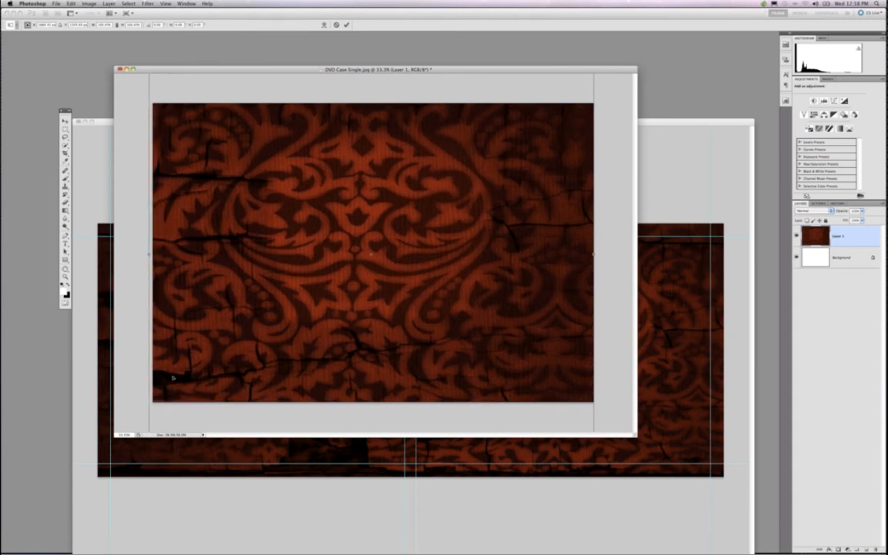
key(Return)
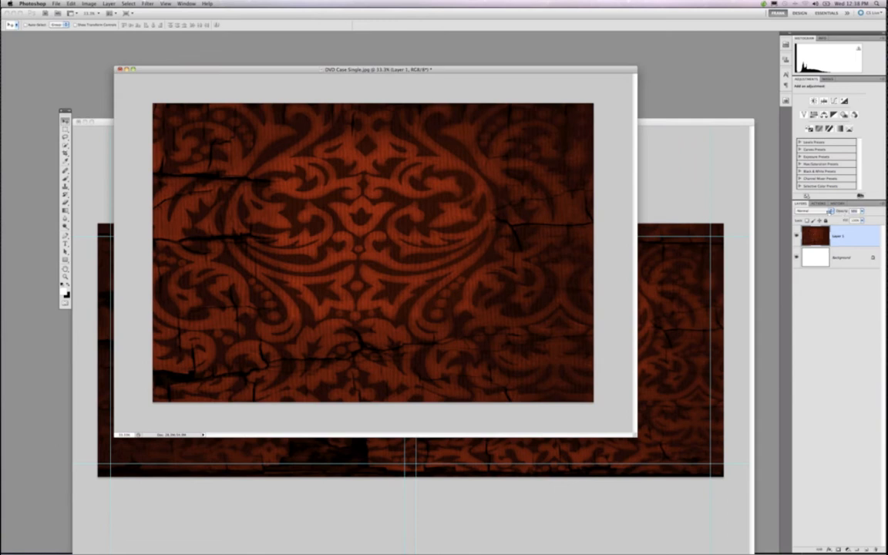
Try 50% opacity on the texture layer and restore it to 100%.
key(5)
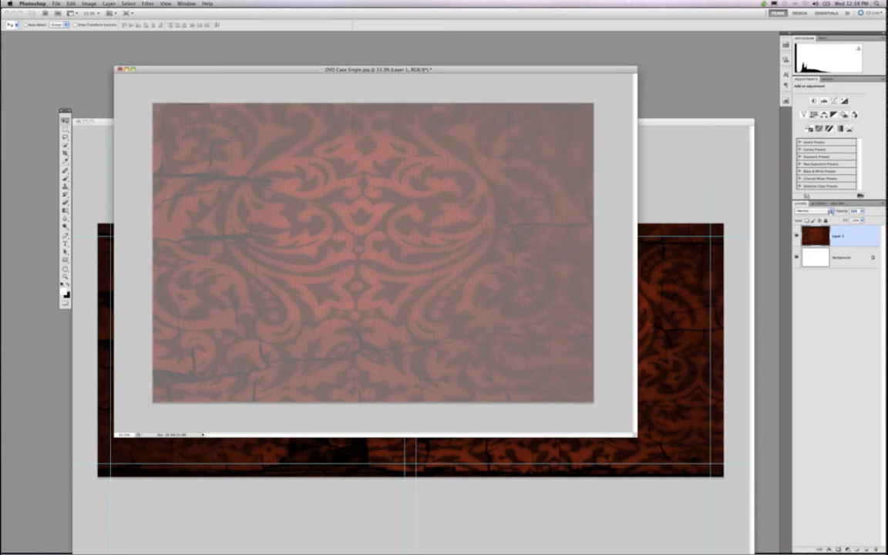
key(0)
key(0)
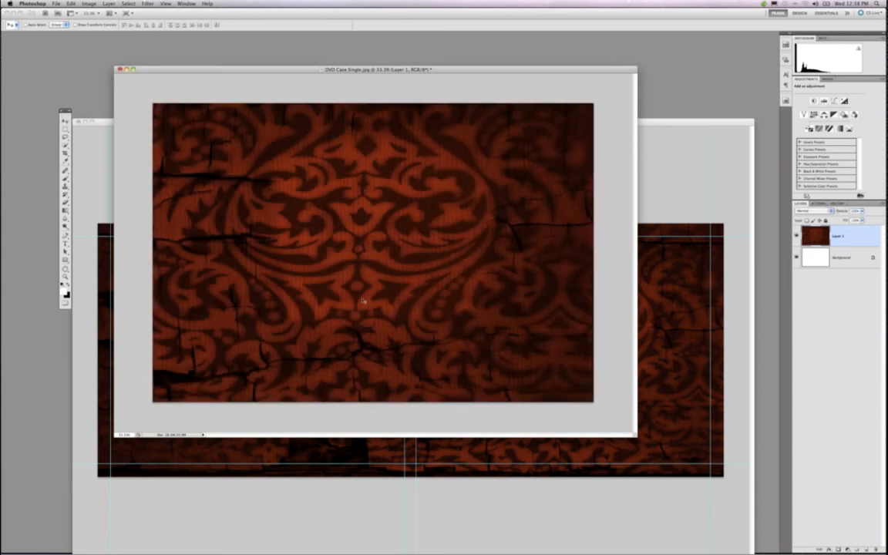
Try to cut a large rectangular window out of the texture layer's centre, undo the deletion and deselect.
key(m)
drag(192, 133, 531, 353)
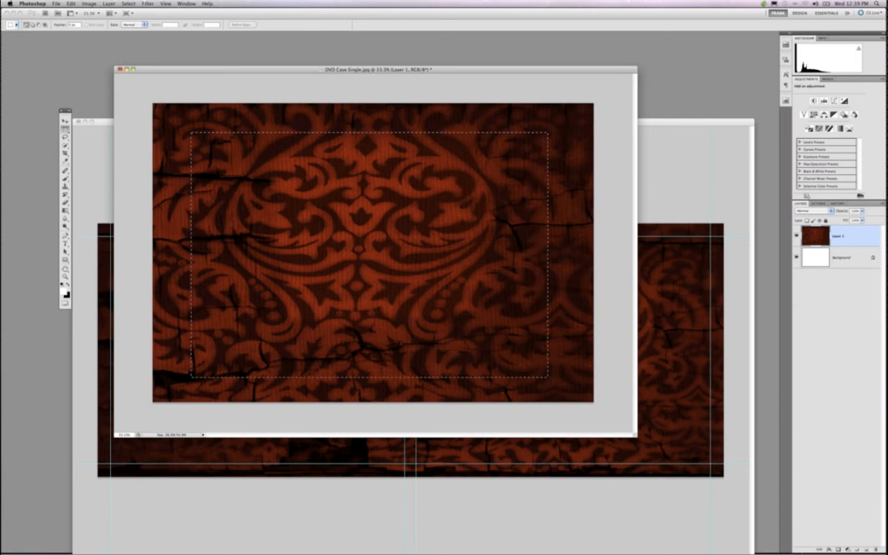
click(553, 369)
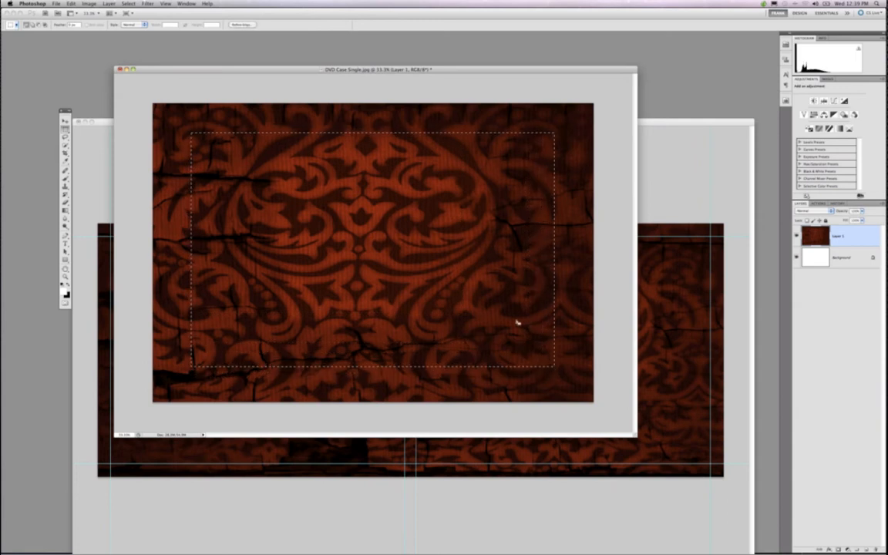
key(Delete)
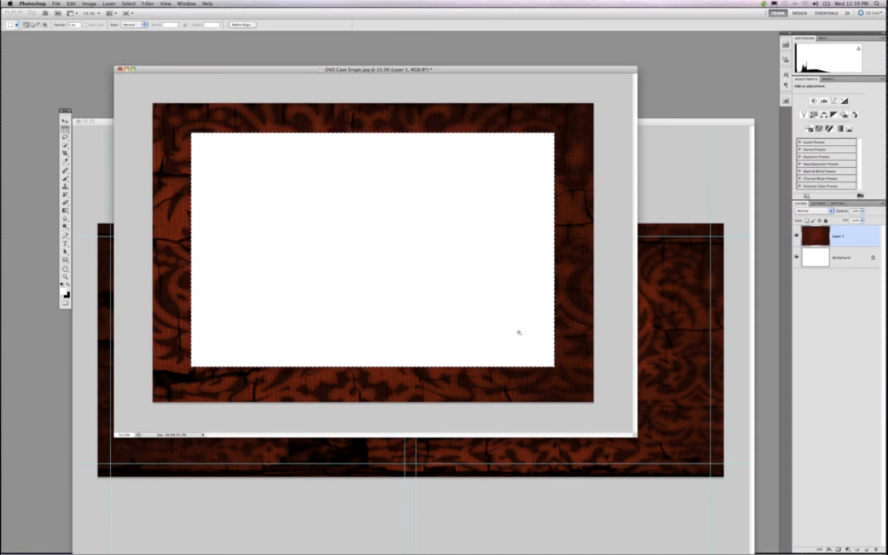
key(super+z)
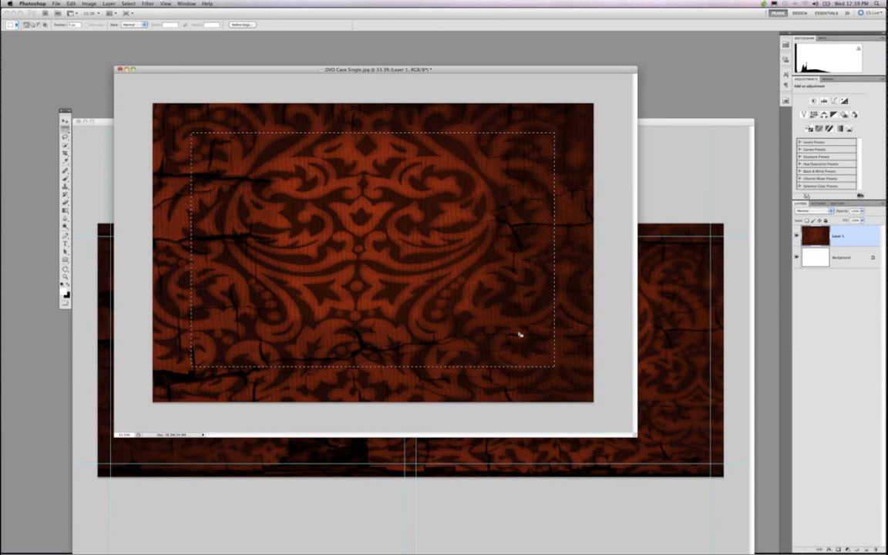
key(super+d)
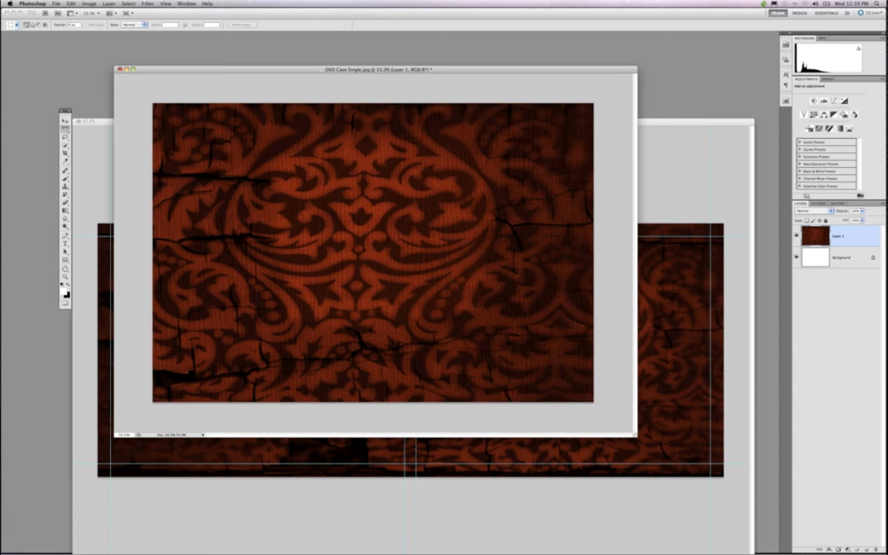
Look through the Accordion Wallet Mini Book Cover and Image Box 5x7 templates without opening them, and return to the book cover copy.
click(57, 3)
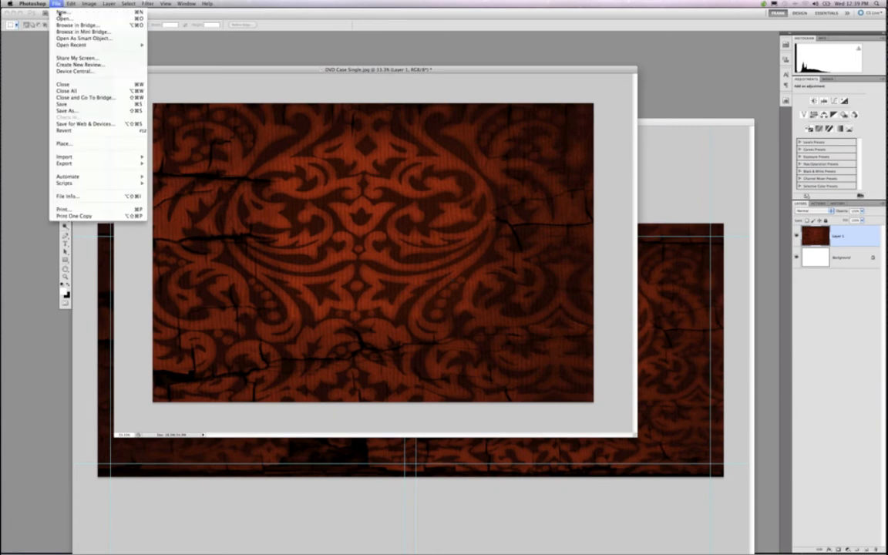
click(62, 18)
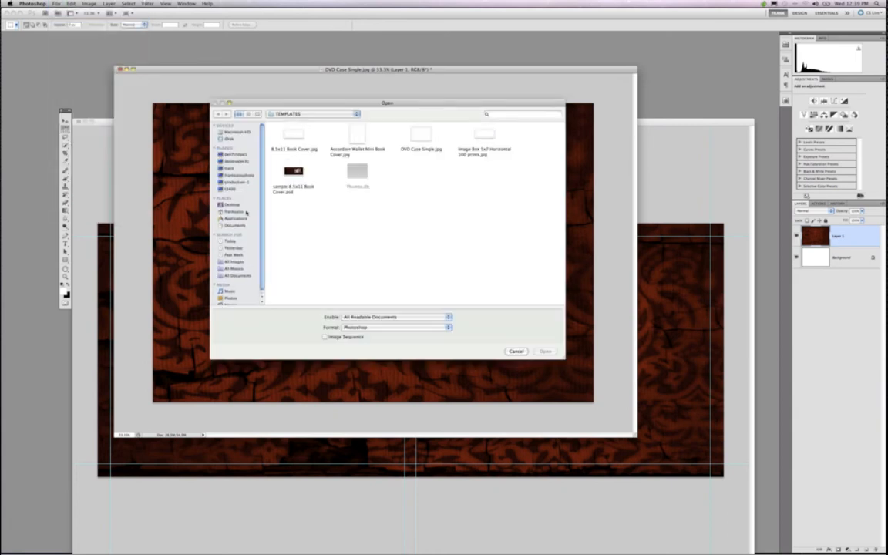
click(233, 205)
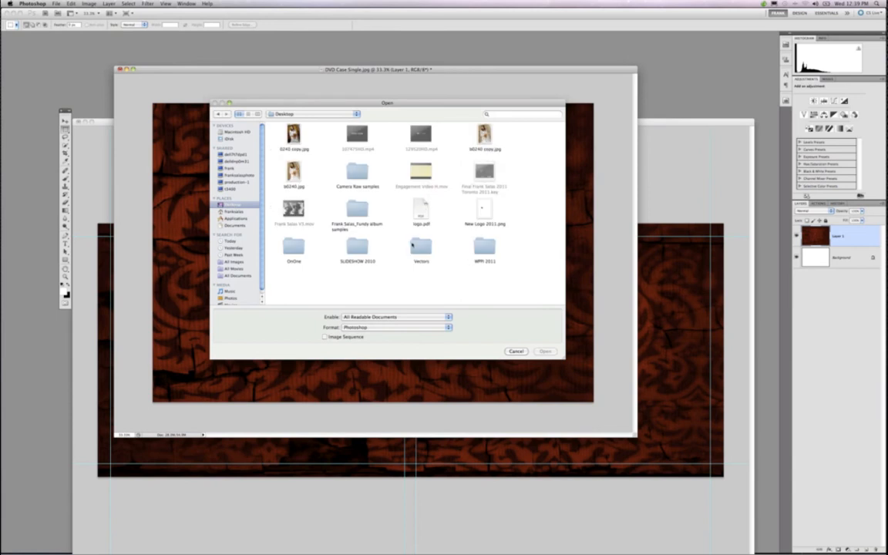
click(295, 247)
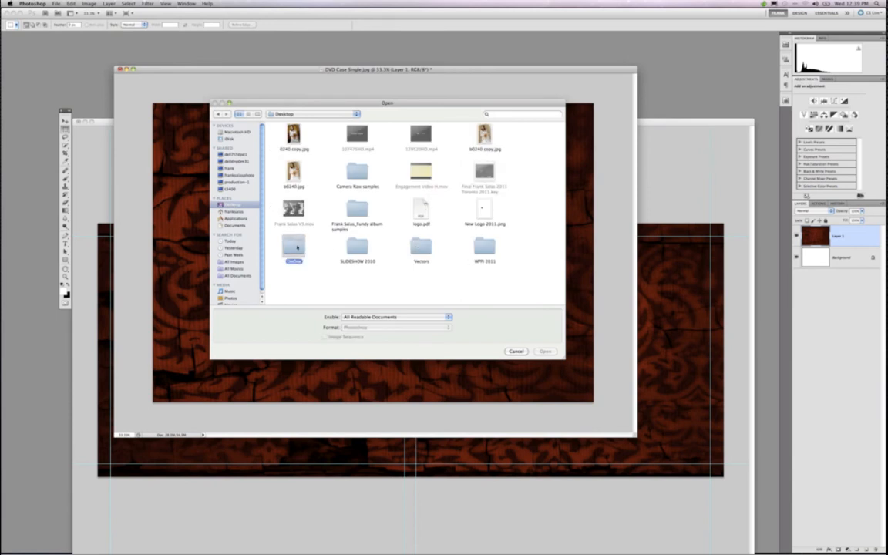
double_click(296, 247)
scroll(425, 242, down, 5)
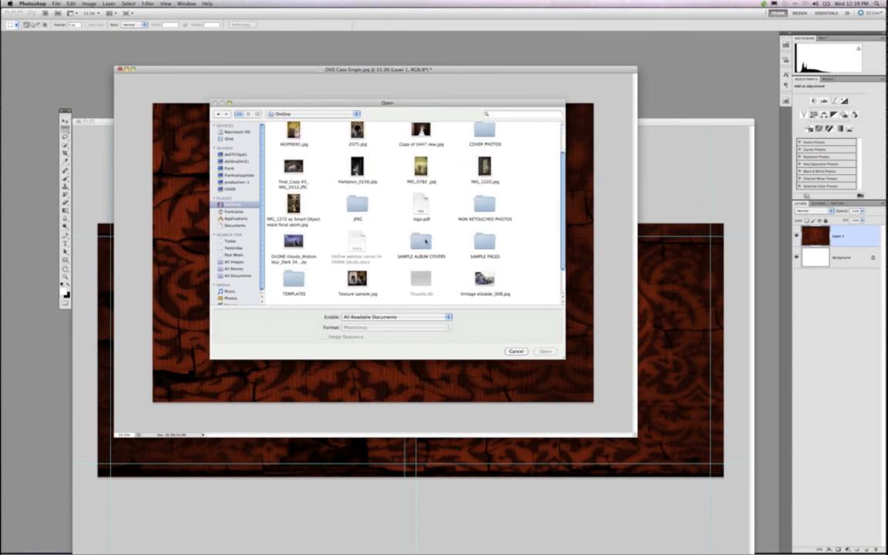
double_click(294, 279)
click(357, 135)
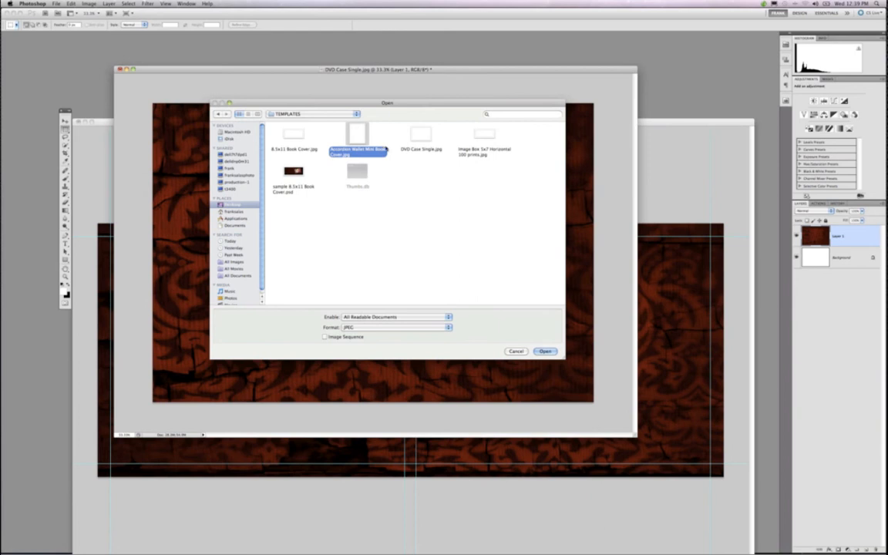
click(483, 136)
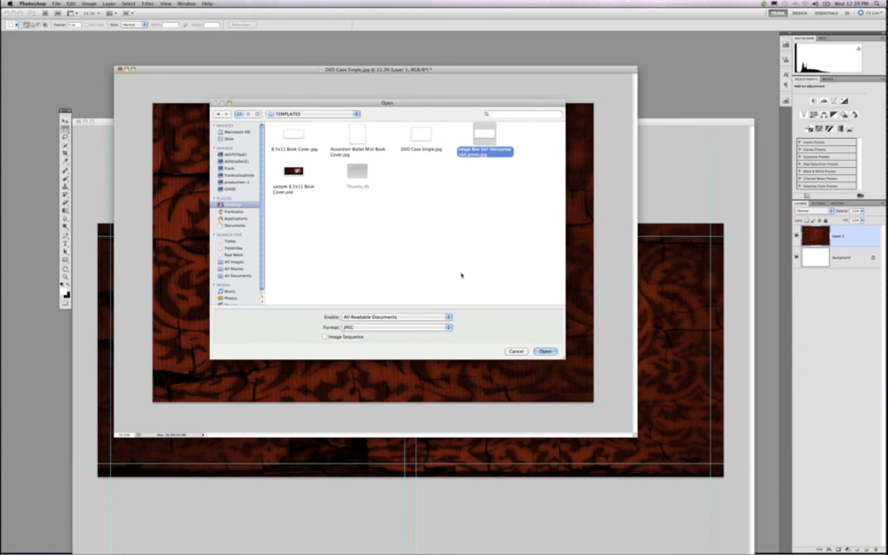
click(514, 352)
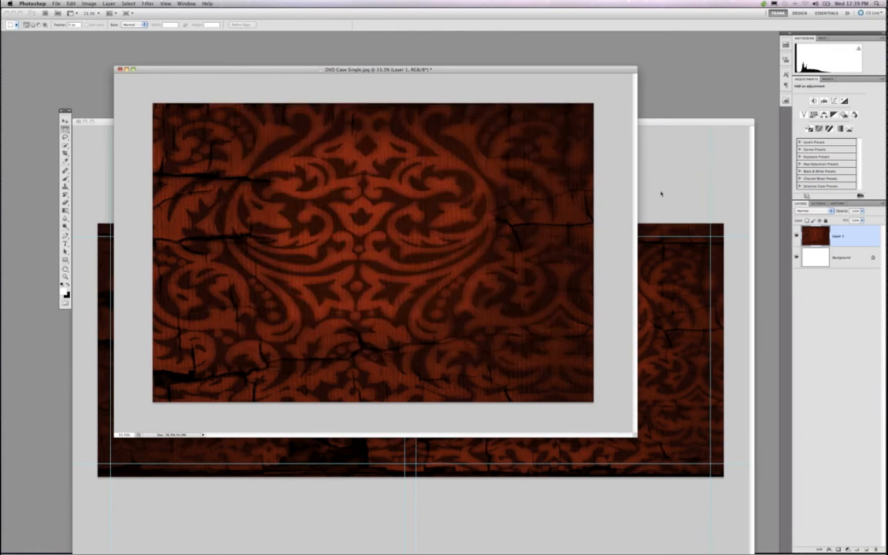
click(660, 193)
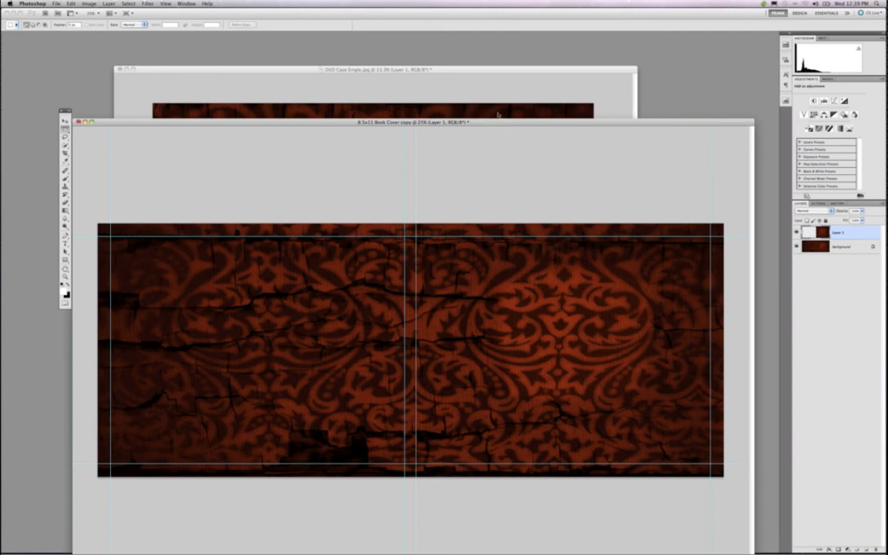
Close the book cover copy and the DVD case document without saving either one.
drag(497, 121, 493, 86)
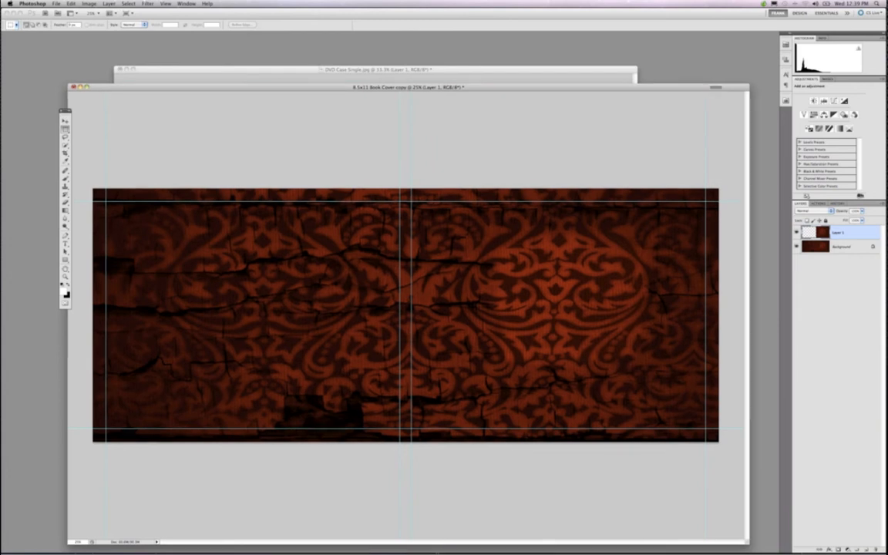
drag(715, 91, 714, 96)
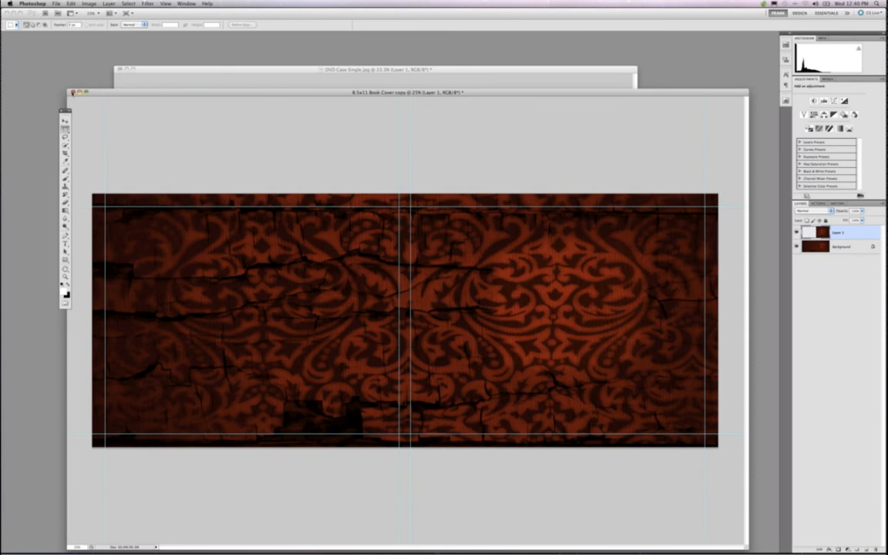
click(72, 91)
click(423, 177)
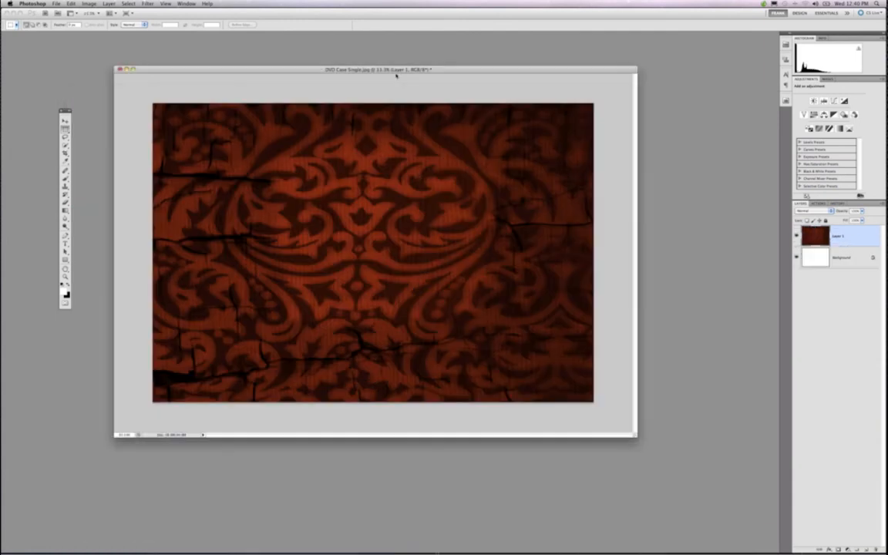
drag(396, 74, 422, 79)
key(super+w)
click(430, 176)
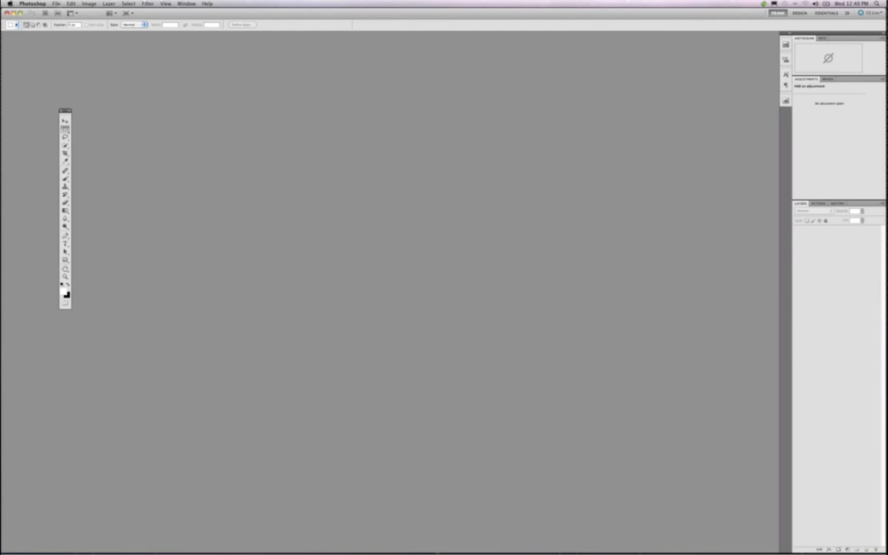
Create a new blank RGB document 28 inches wide and 11 inches high at 300 pixels/inch with a white background.
click(56, 4)
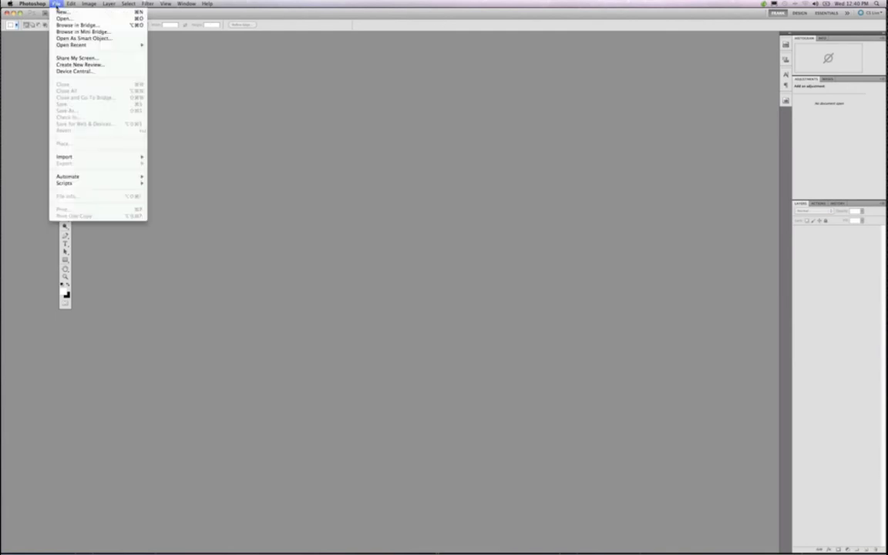
click(59, 12)
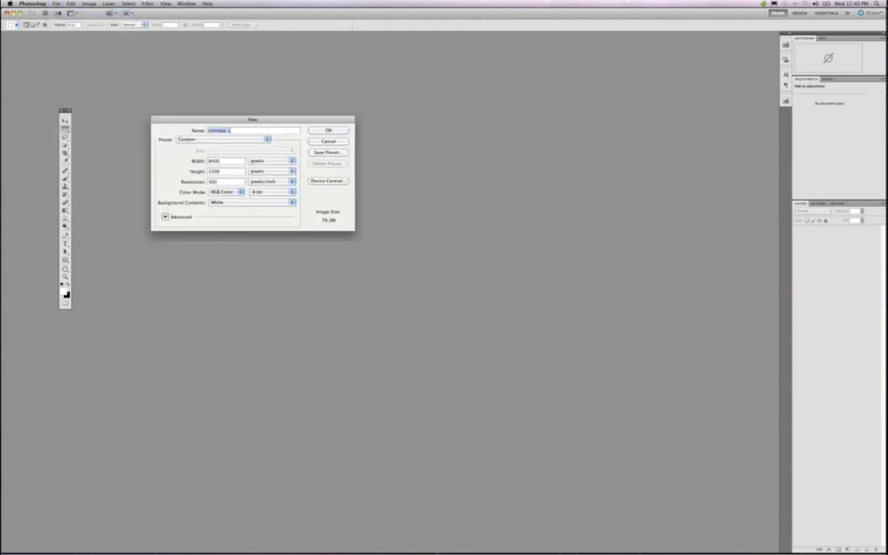
drag(253, 121, 404, 174)
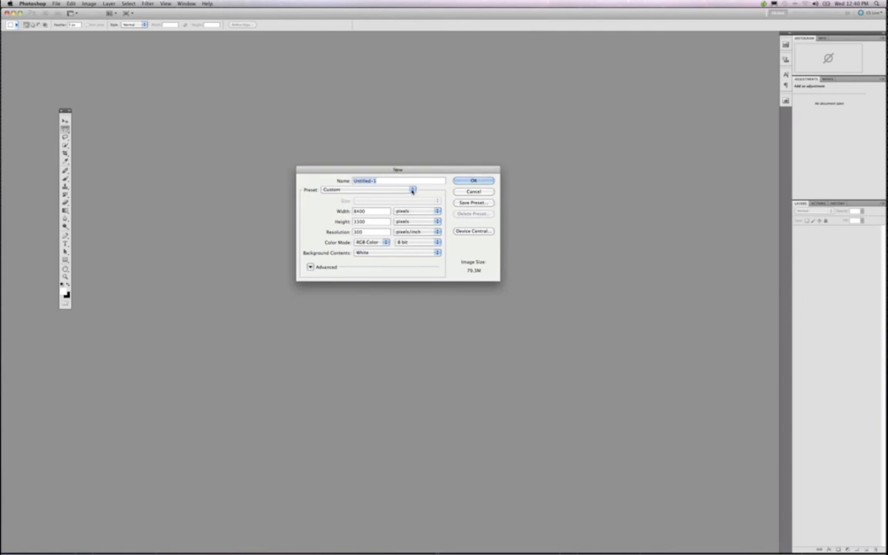
click(412, 191)
click(384, 158)
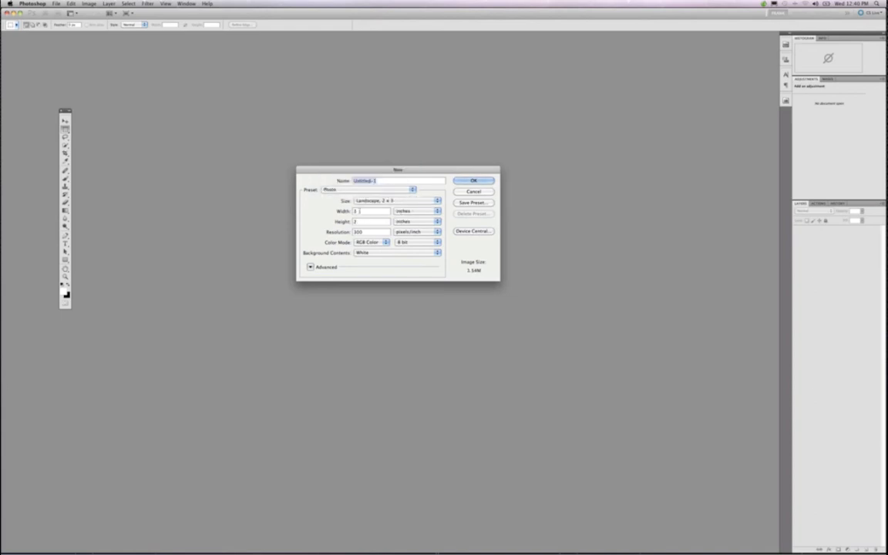
double_click(358, 211)
text(3)
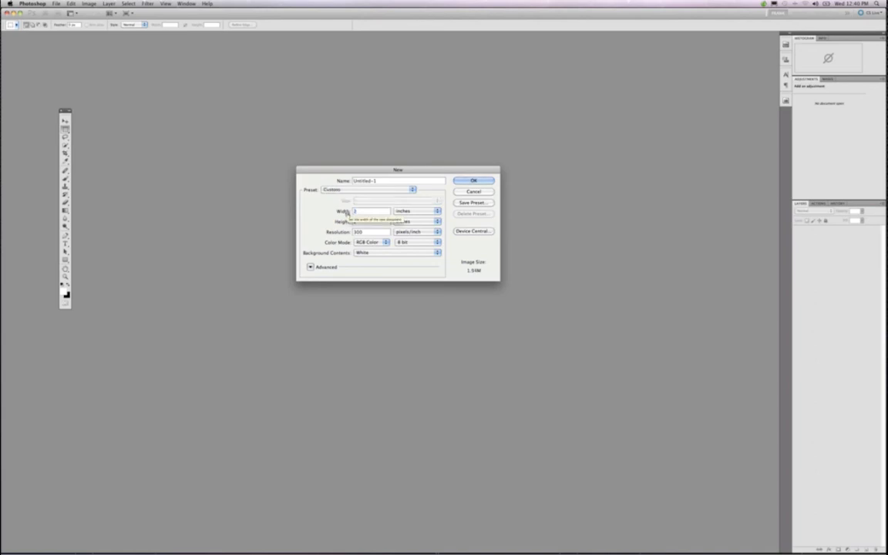
text(8)
text(11)
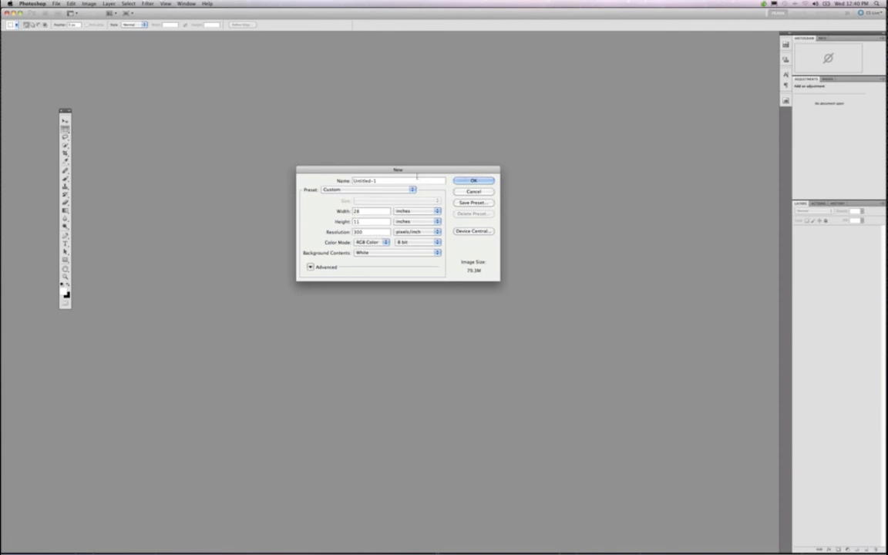
click(462, 180)
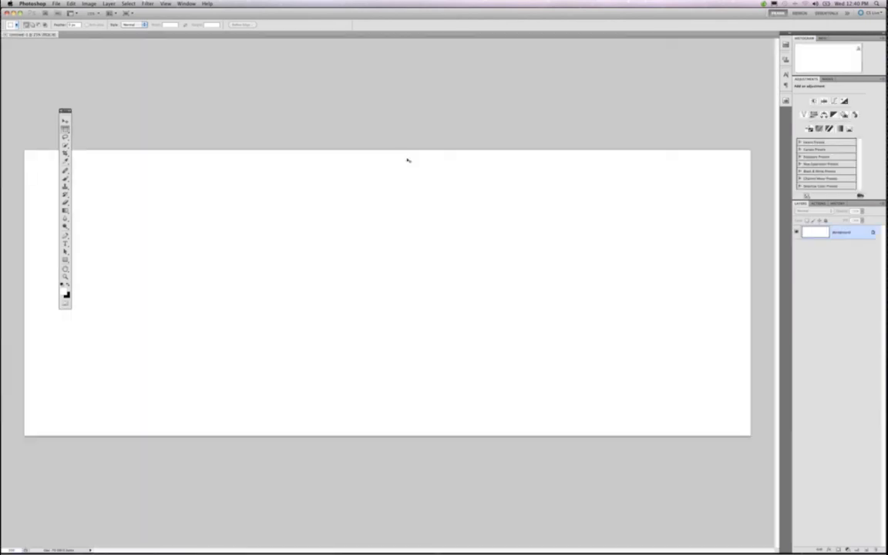
Show the rulers, try a vertical guide slightly past the canvas's centre and remove it again.
key(super+r)
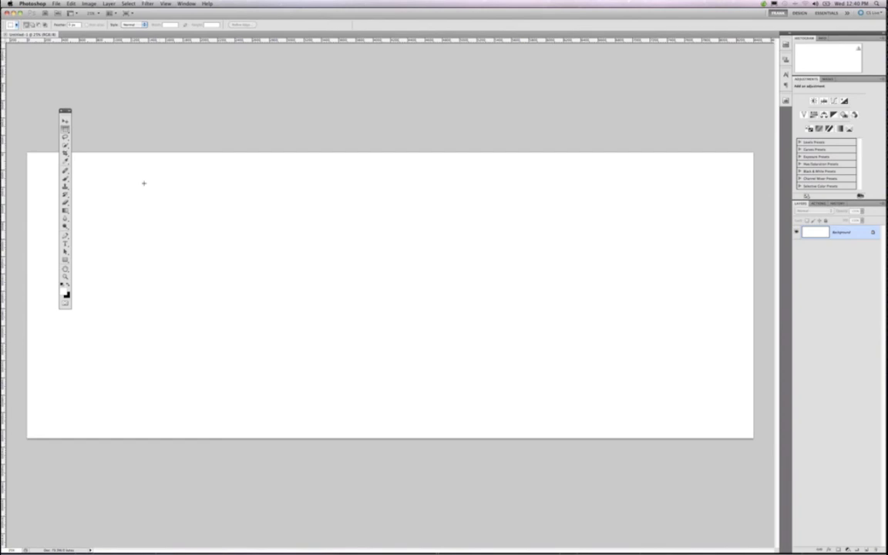
drag(7, 189, 399, 220)
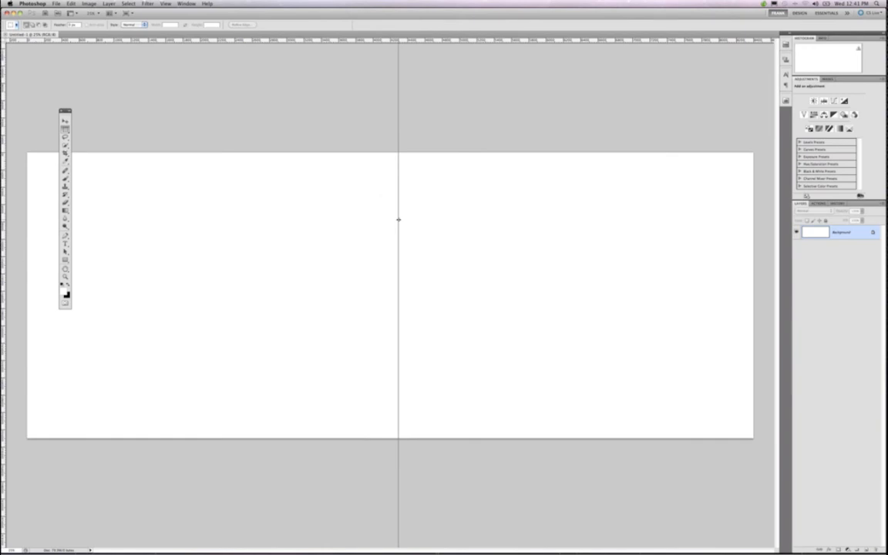
drag(399, 220, 12, 241)
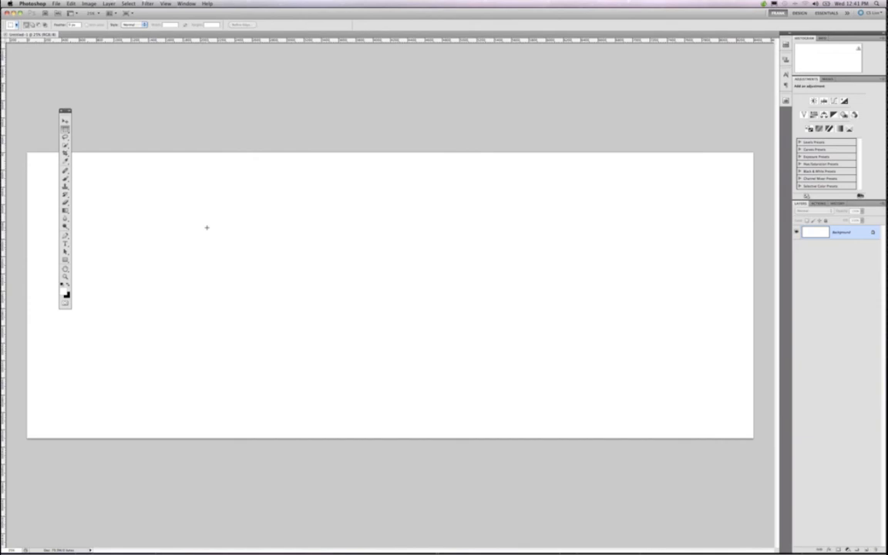
Open the wedding couple photo 463P0695.jpg from the OnOne folder on the Desktop.
click(56, 4)
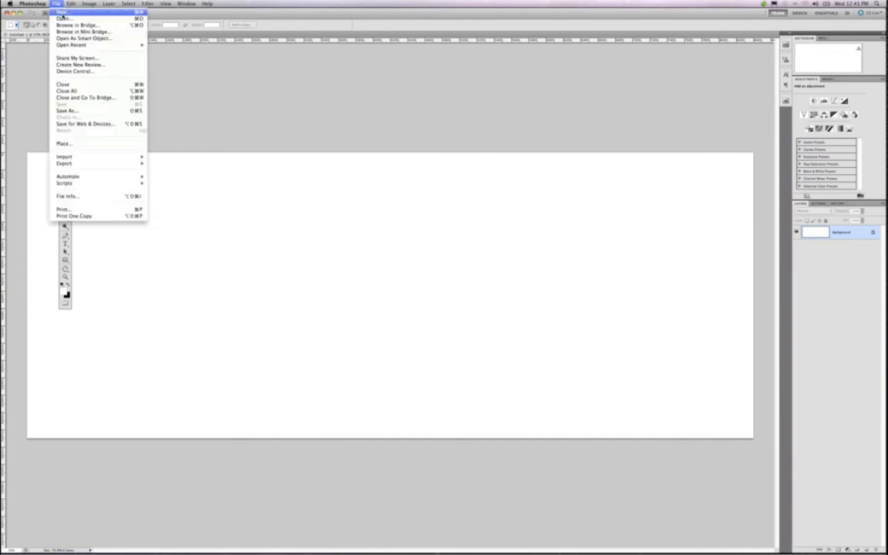
click(63, 18)
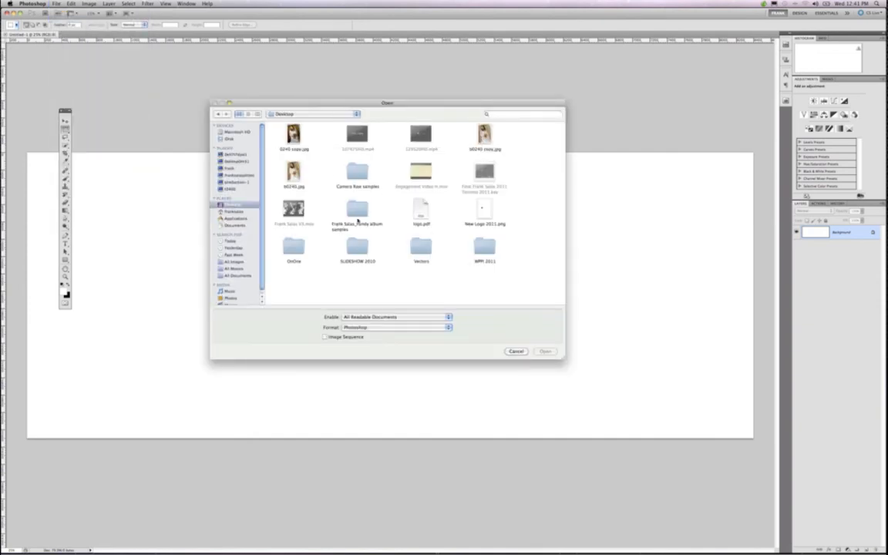
click(295, 245)
double_click(294, 245)
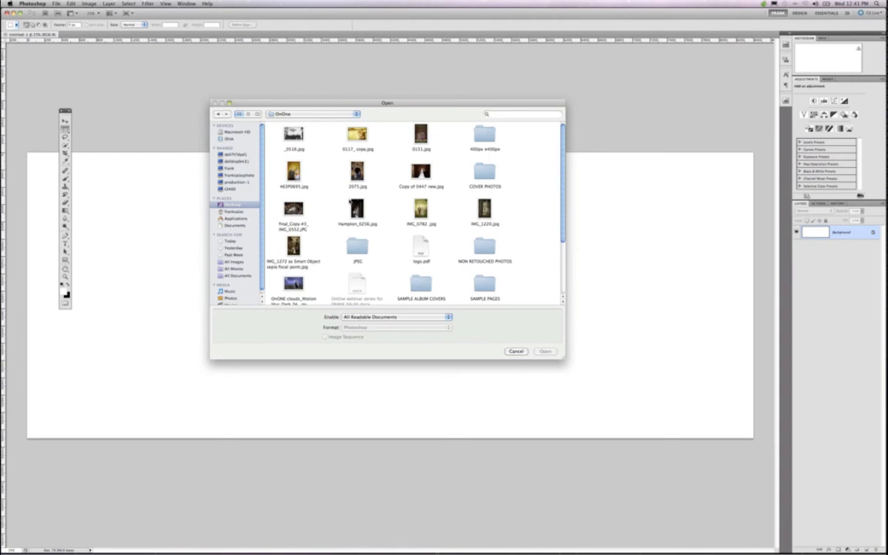
click(293, 174)
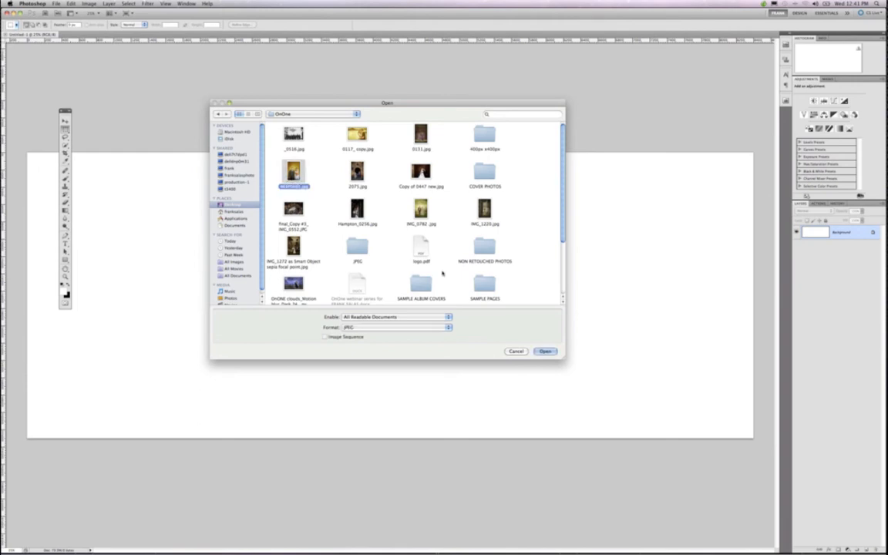
click(547, 352)
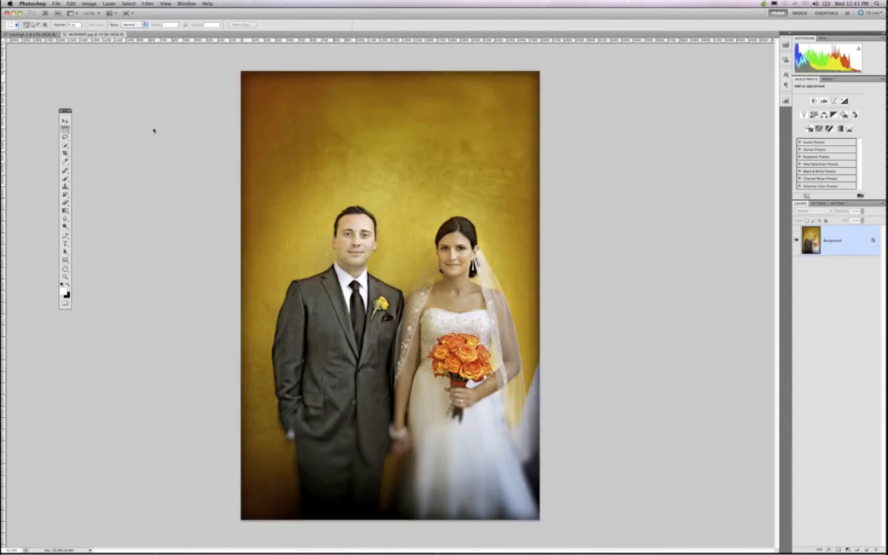
Copy the couple photo into the new document as a layer against the canvas's left edge, and move the toolbox off the photo.
key(shift+Tab)
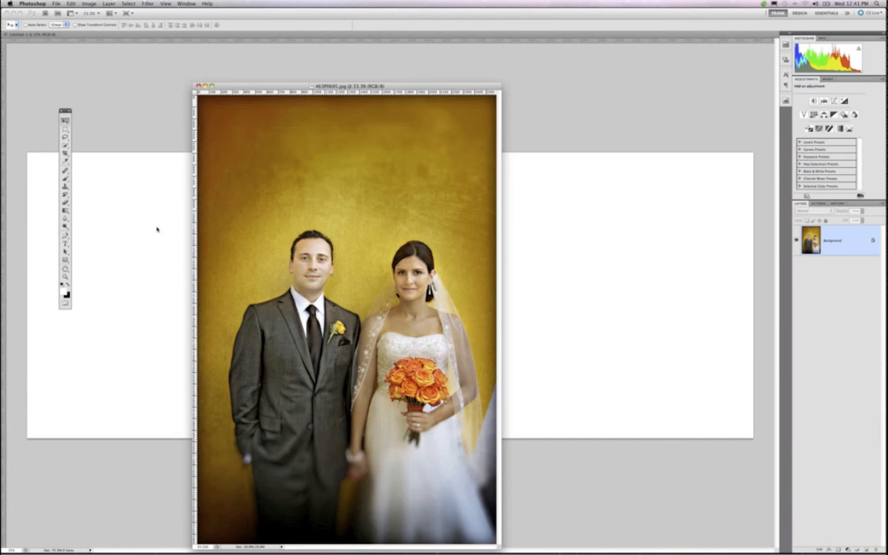
drag(156, 229, 75, 189)
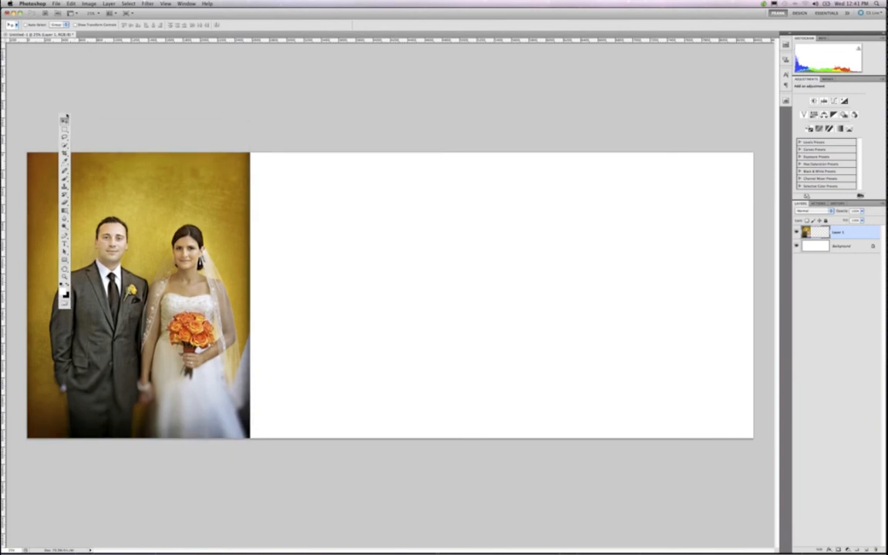
drag(66, 117, 16, 111)
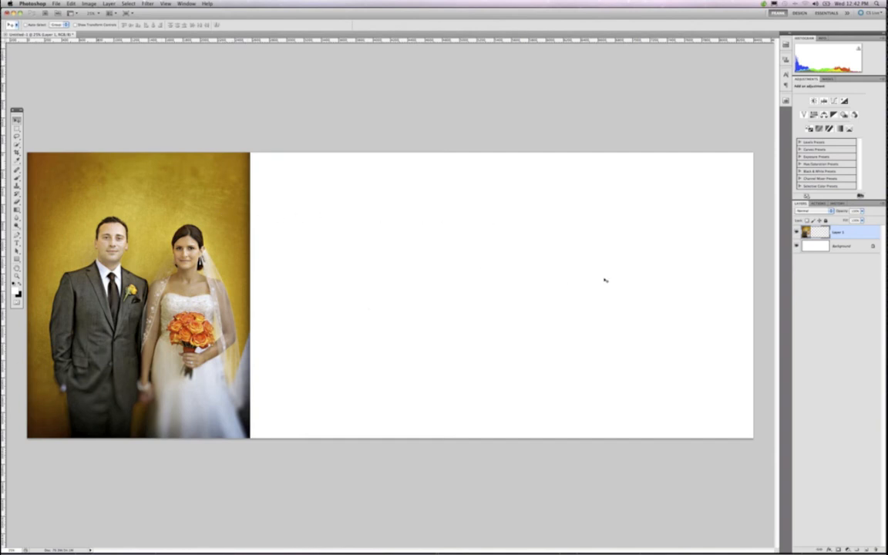
Duplicate the Background layer and fill the copy with the gold colour #c3a334 sampled from the wall between the couple.
click(816, 246)
key(super+j)
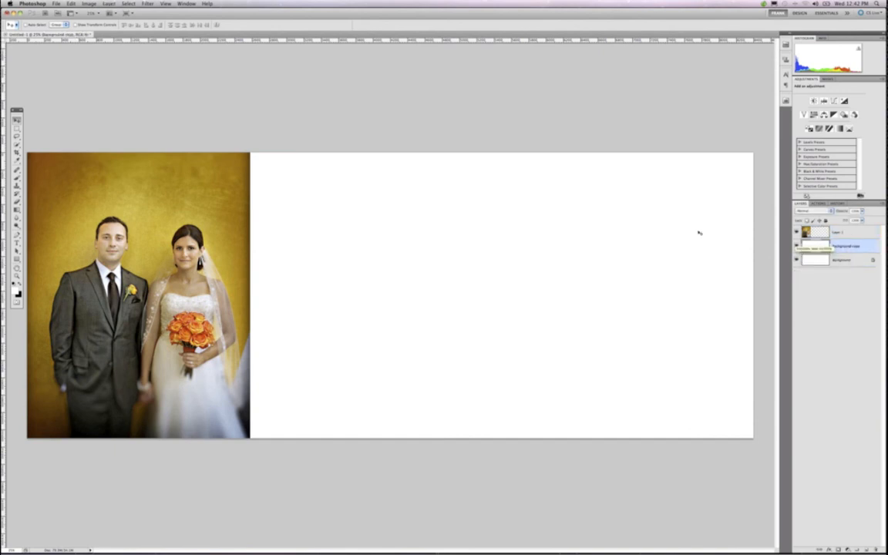
click(70, 3)
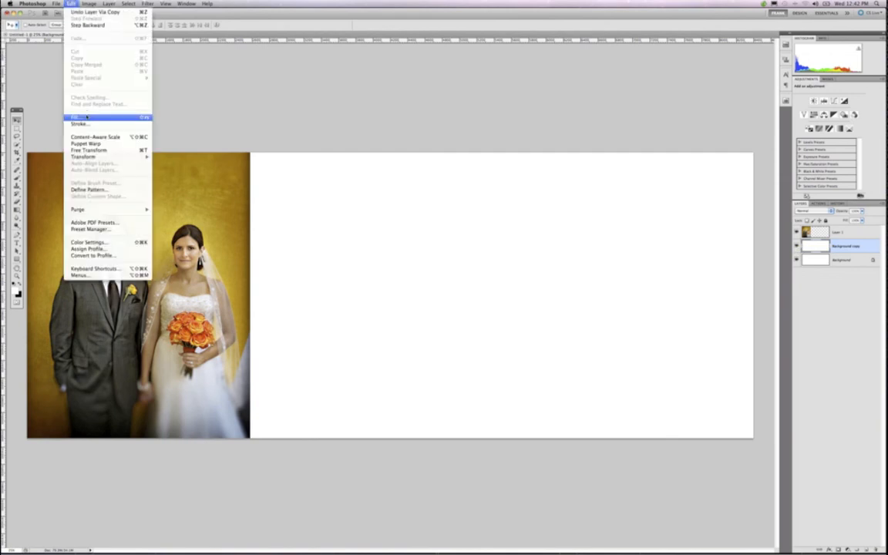
click(86, 116)
drag(202, 57, 297, 58)
click(317, 78)
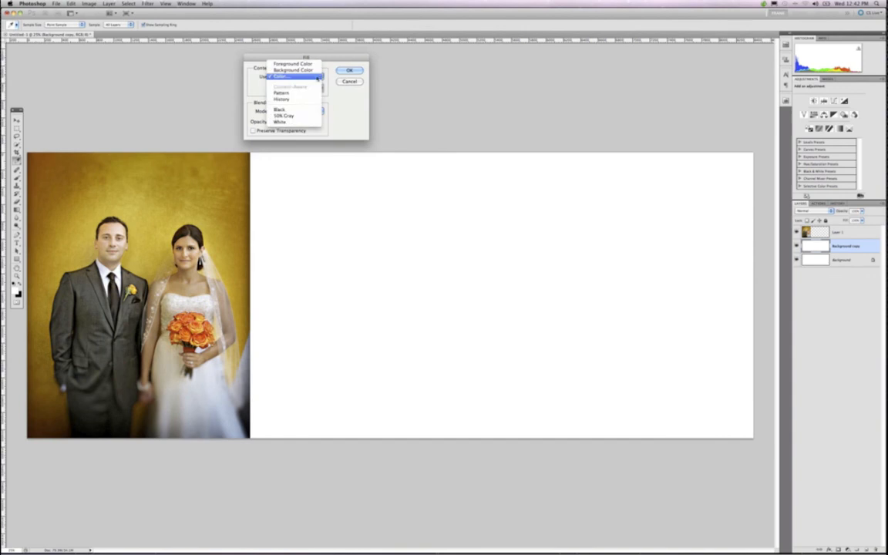
click(297, 109)
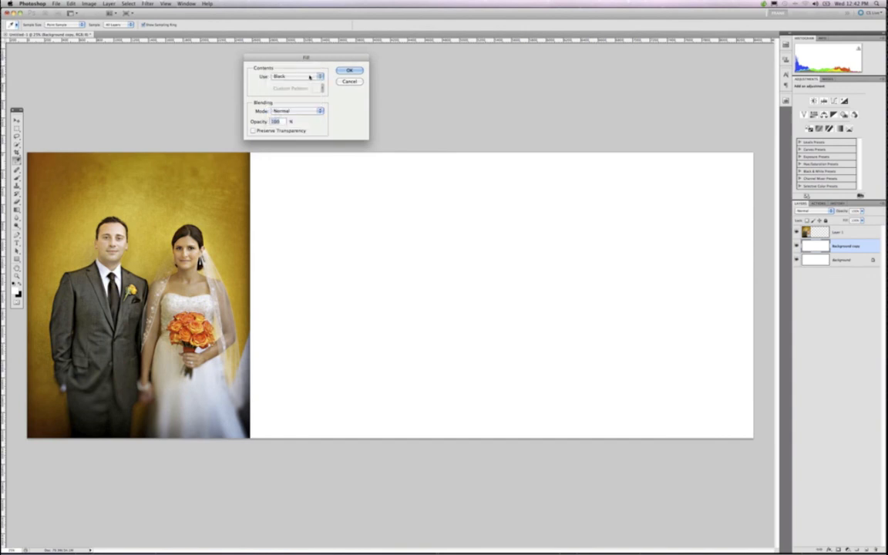
click(304, 76)
click(293, 44)
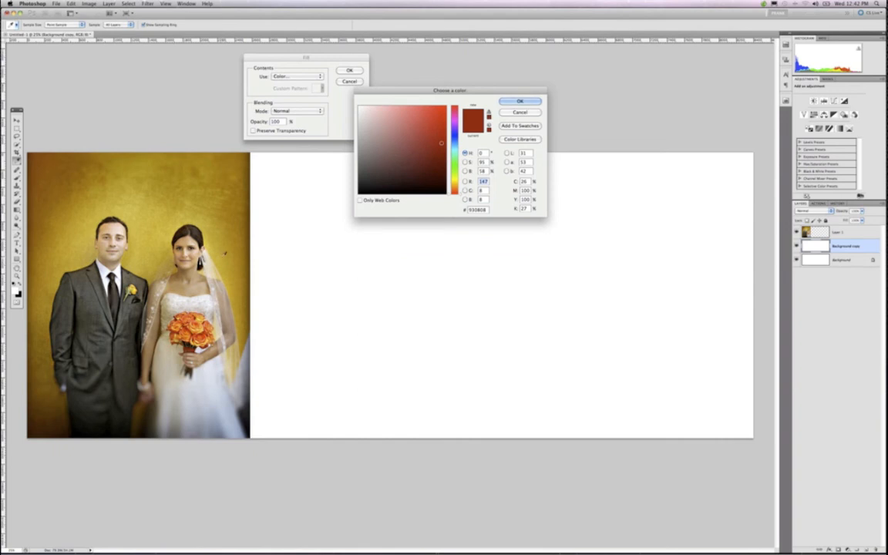
click(202, 228)
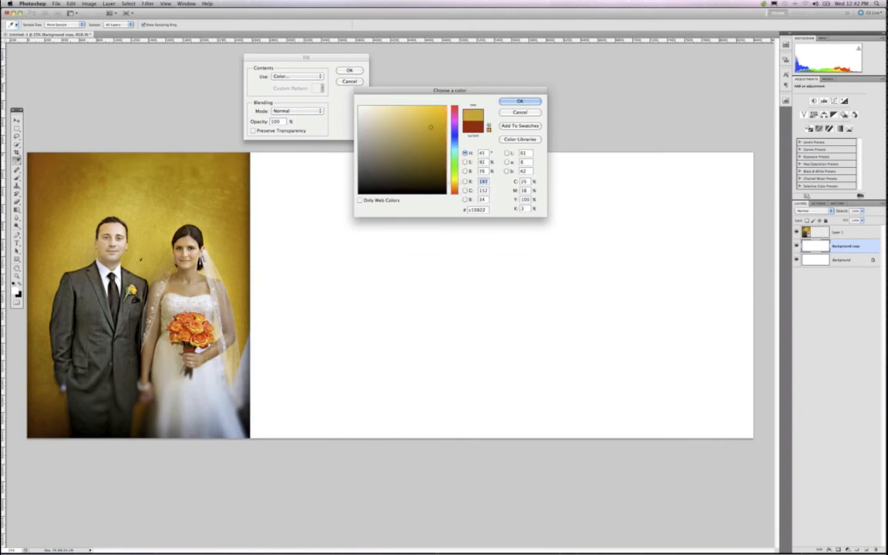
click(141, 253)
click(518, 101)
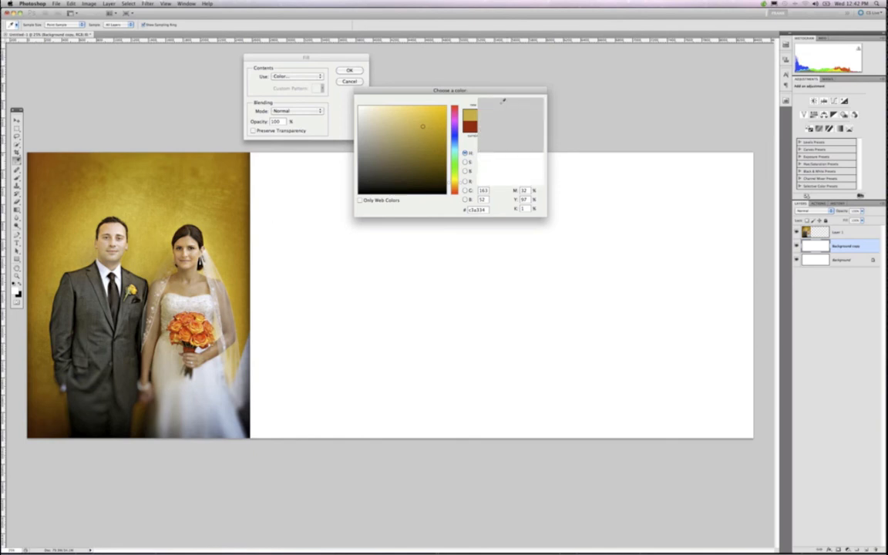
click(357, 73)
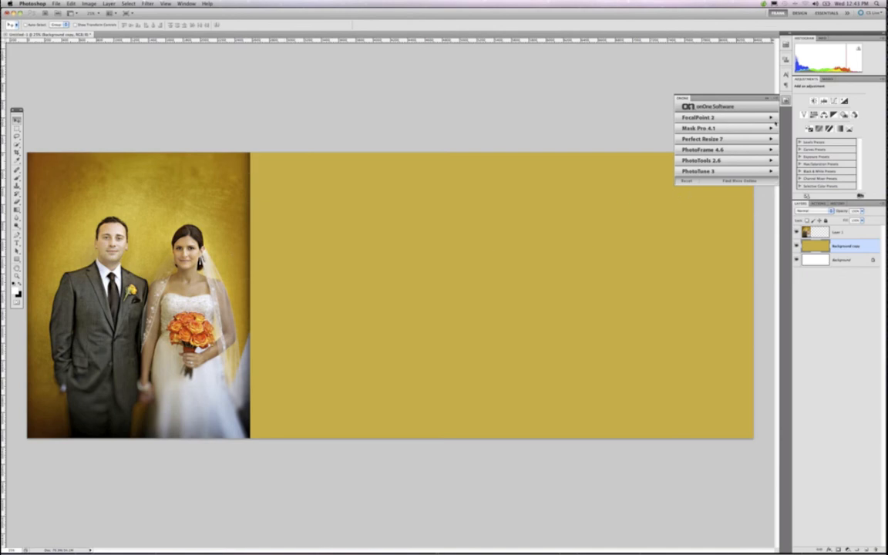
click(692, 95)
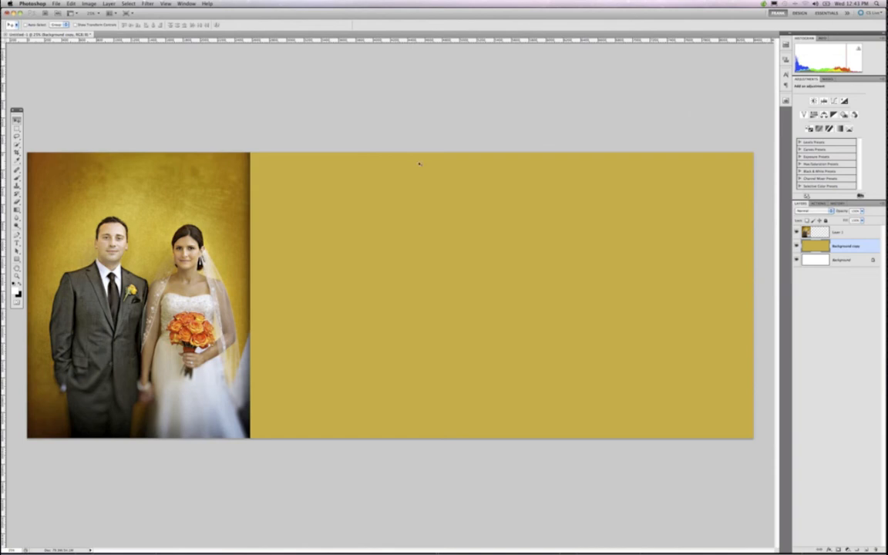
click(56, 4)
click(63, 18)
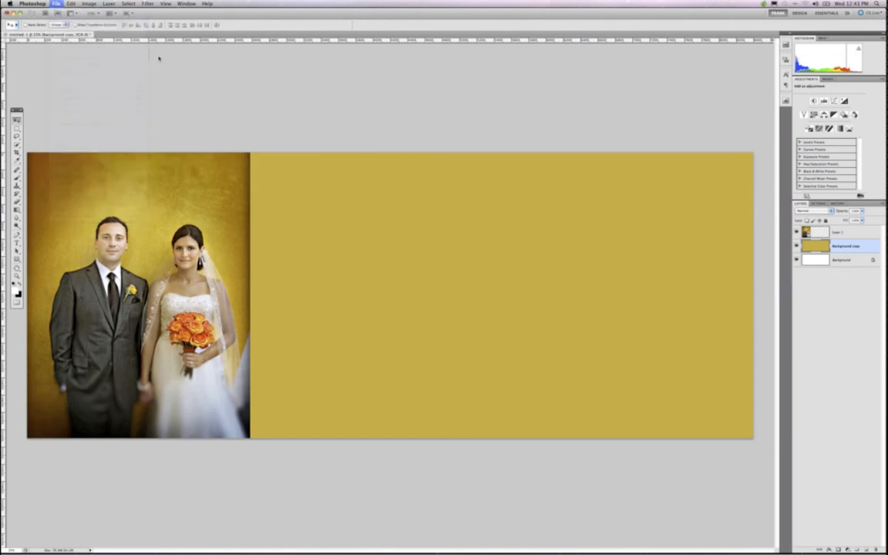
scroll(375, 210, down, 2)
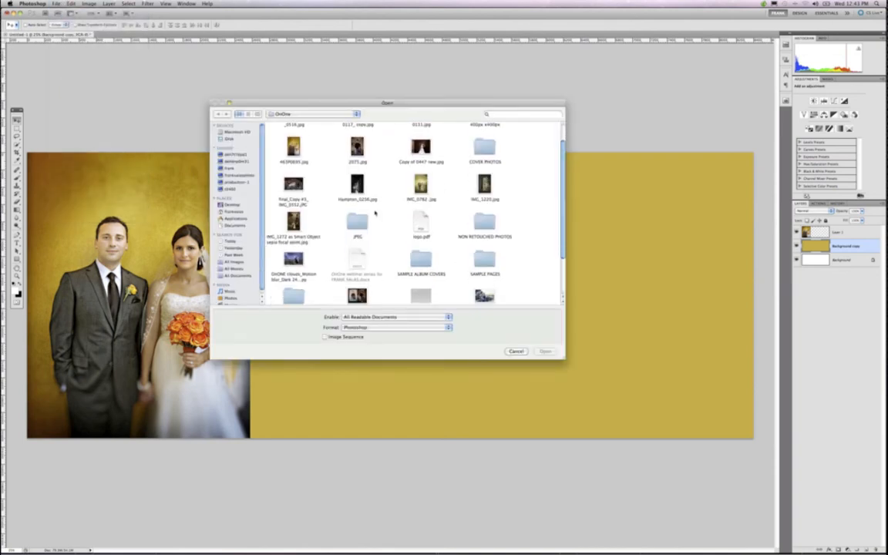
click(478, 226)
double_click(478, 226)
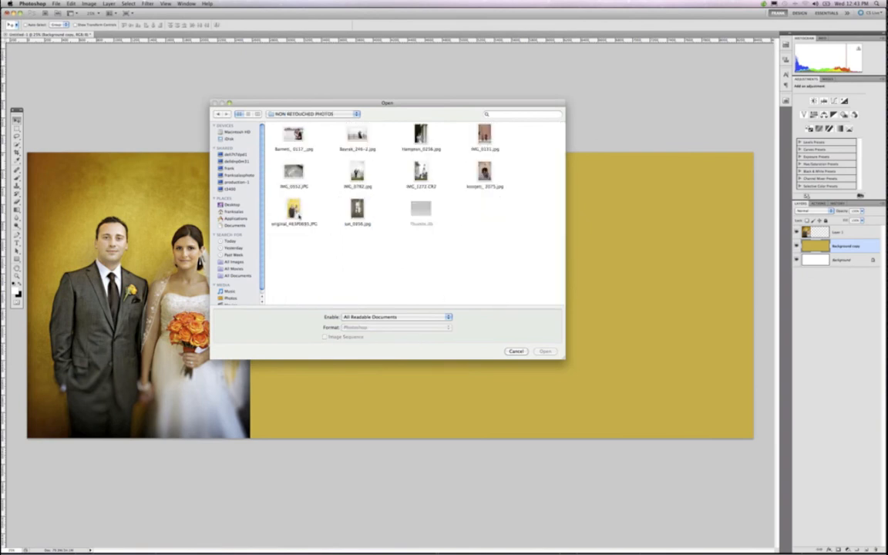
click(295, 212)
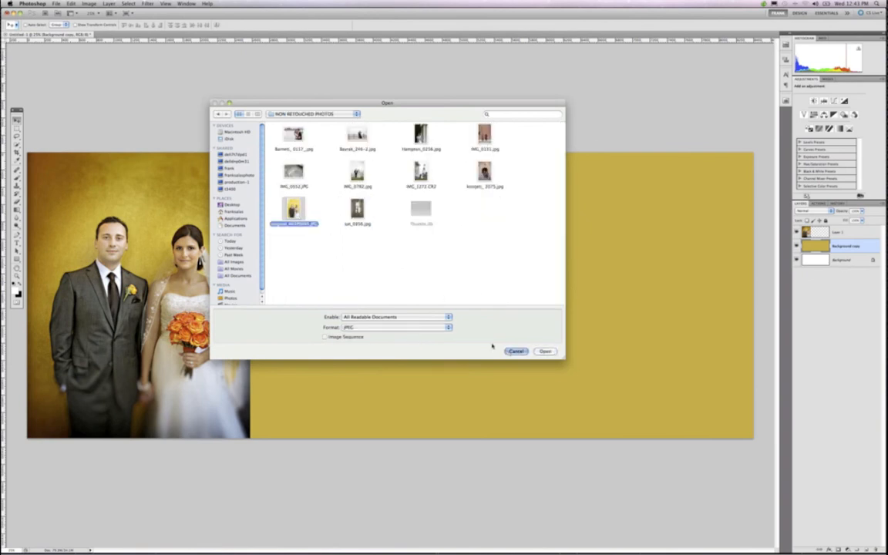
key(Return)
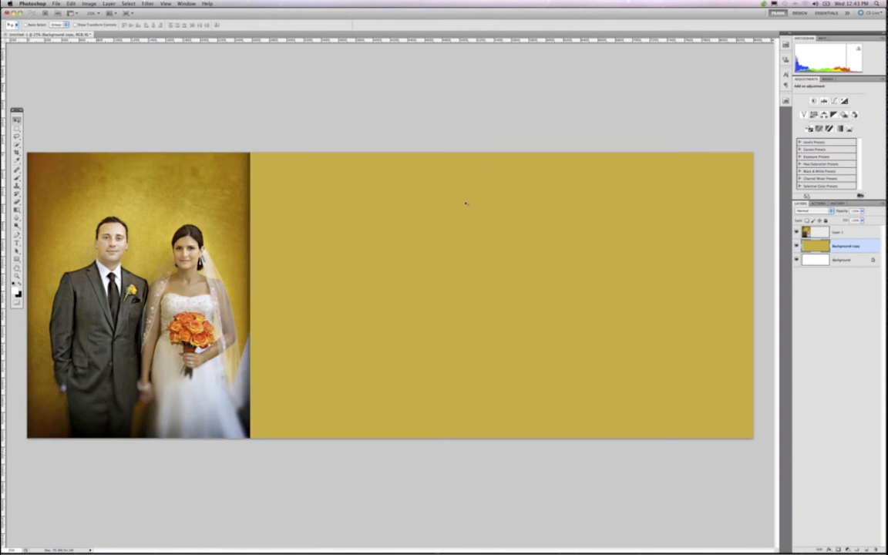
Delete the retouched couple photo layer and open the original 463P0695 JPG from the NON RETOUCHED PHOTOS folder.
click(816, 232)
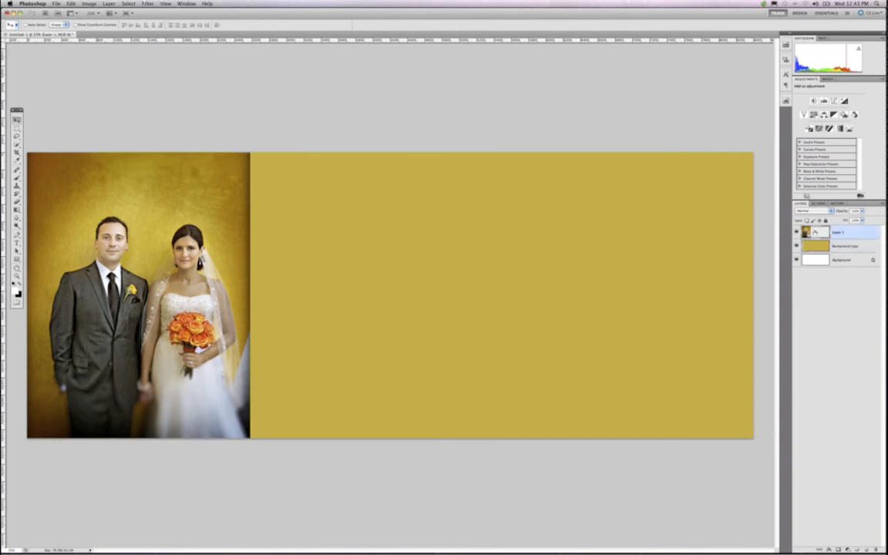
key(Delete)
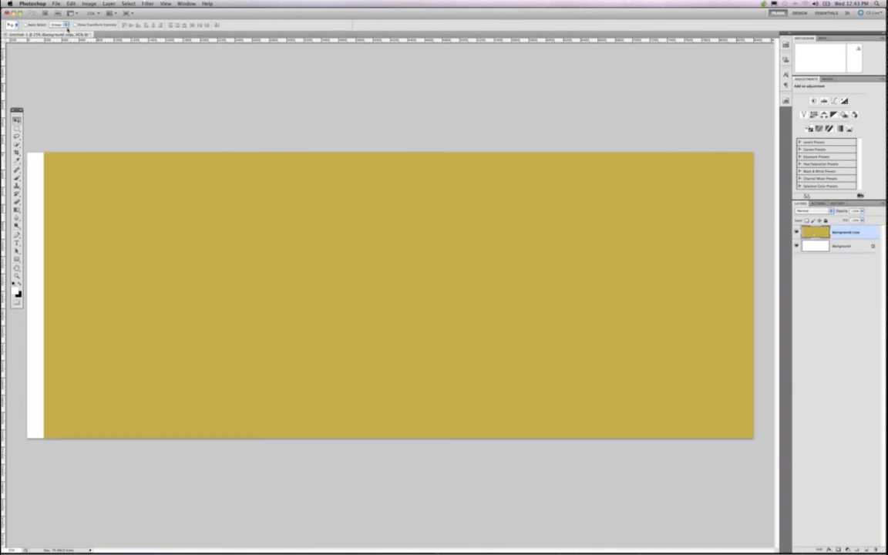
click(57, 3)
click(62, 19)
double_click(482, 251)
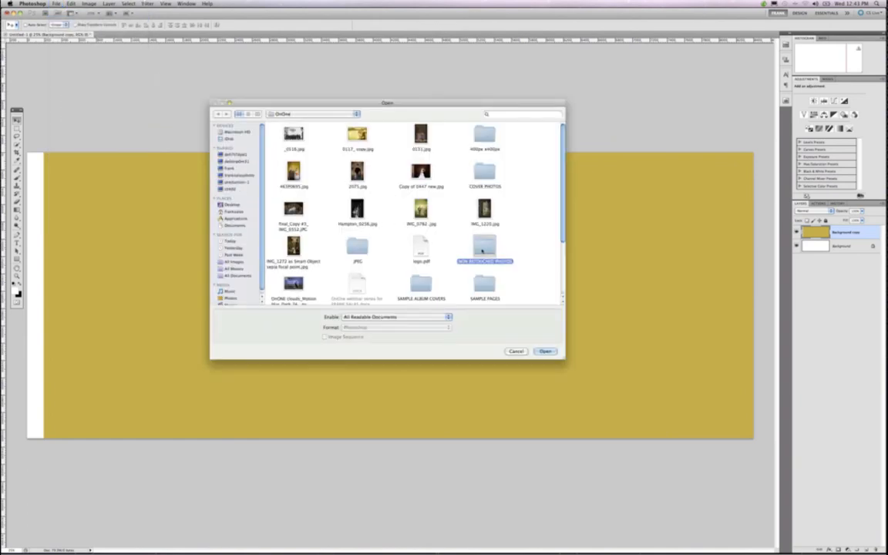
click(294, 212)
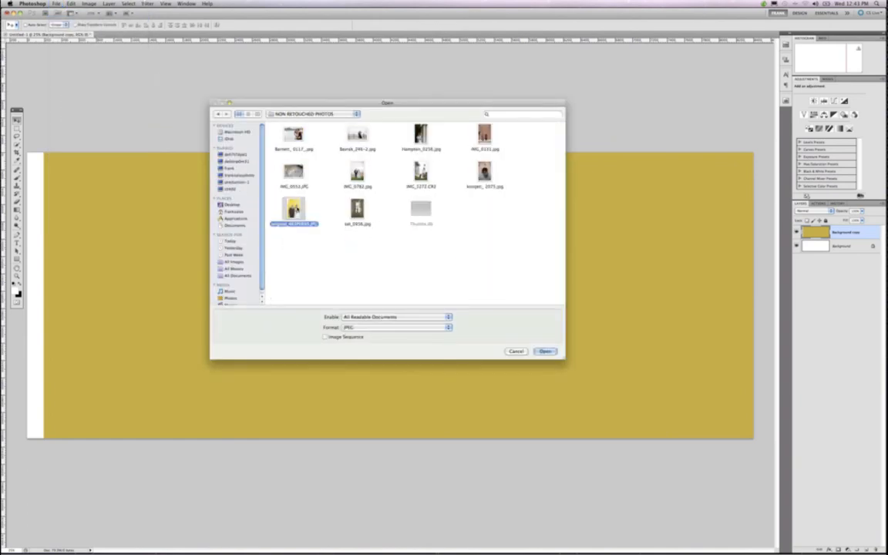
click(549, 351)
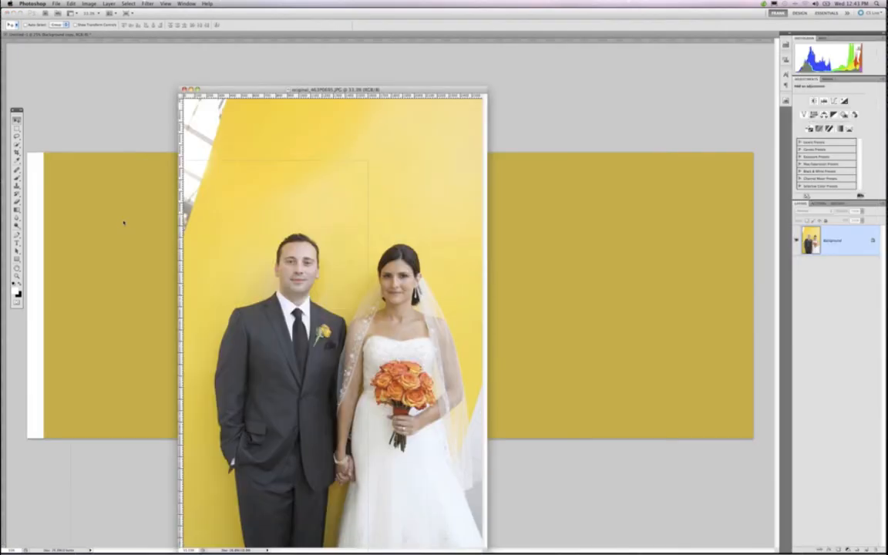
Copy the unretouched couple photo into the cover document as a layer against the canvas's left edge.
drag(157, 212, 158, 206)
drag(158, 205, 85, 124)
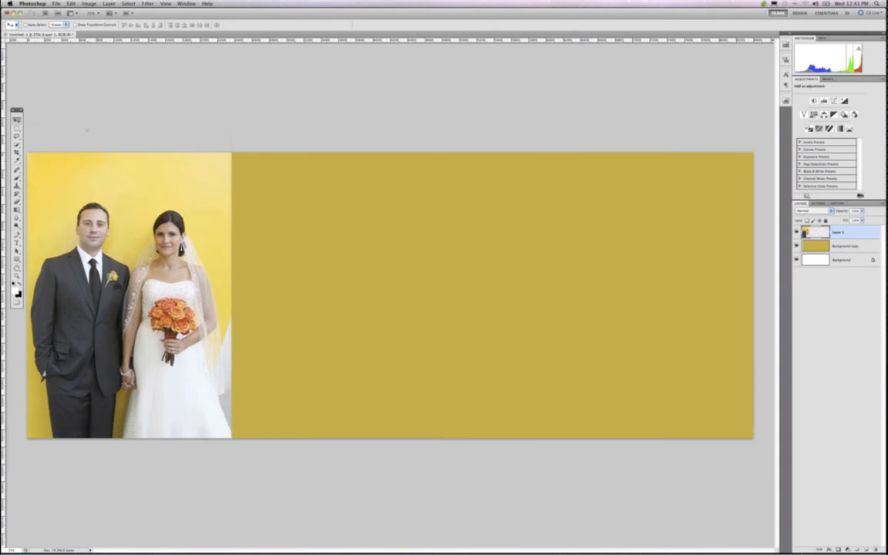
drag(100, 168, 101, 168)
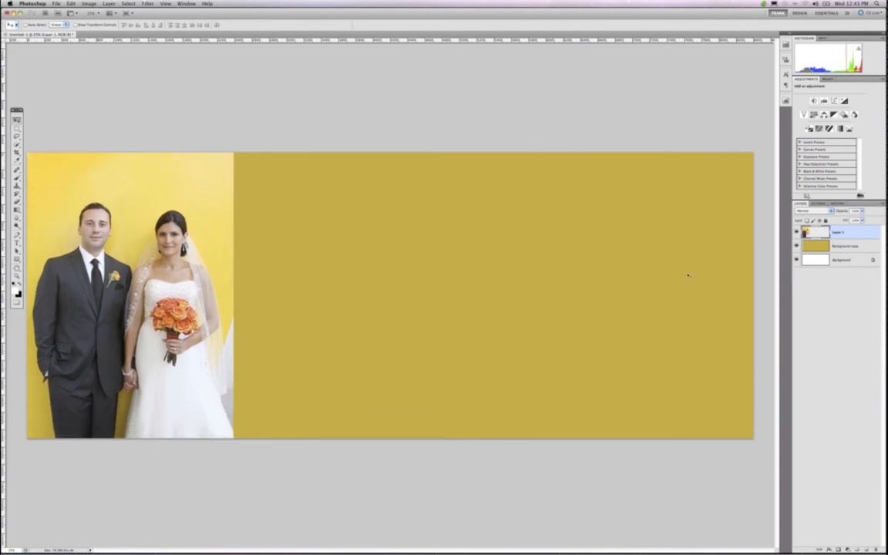
Fill the Background copy layer with a pale yellow sampled from the wall above the bride.
click(810, 247)
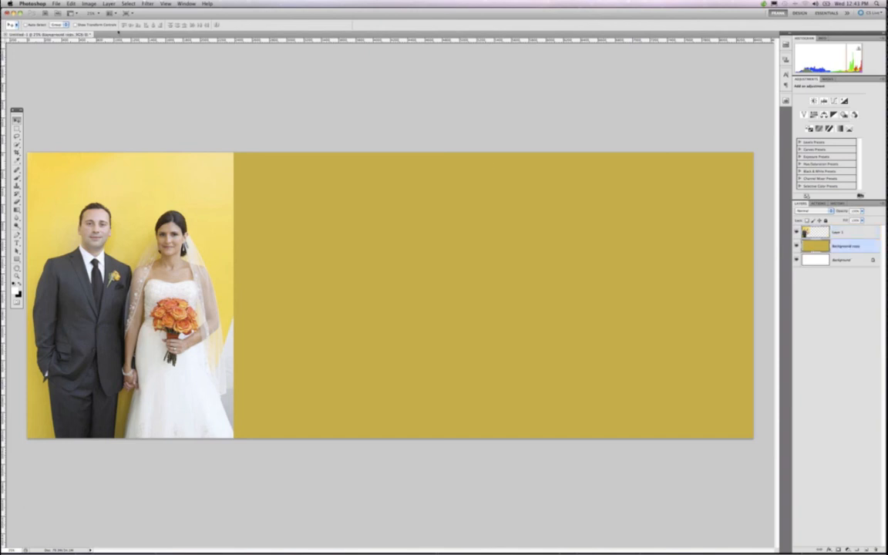
click(70, 3)
key(Return)
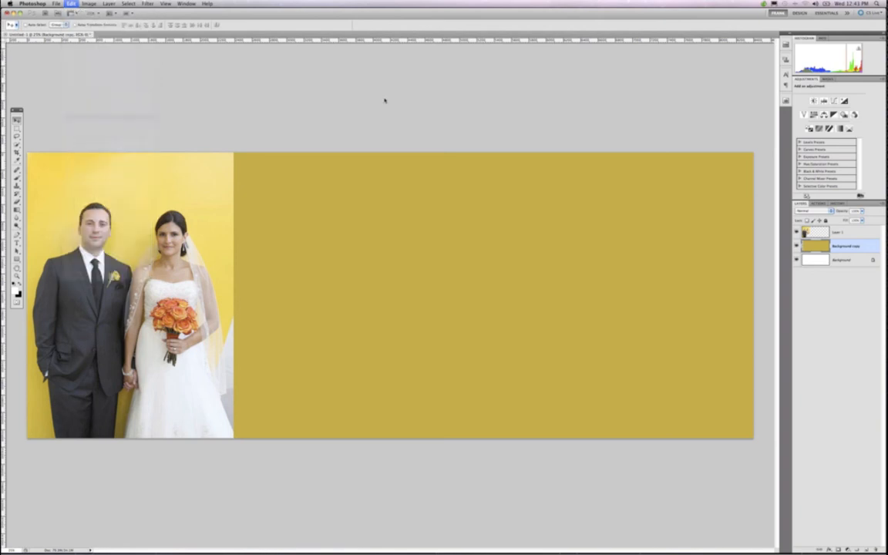
click(315, 76)
click(315, 76)
click(315, 76)
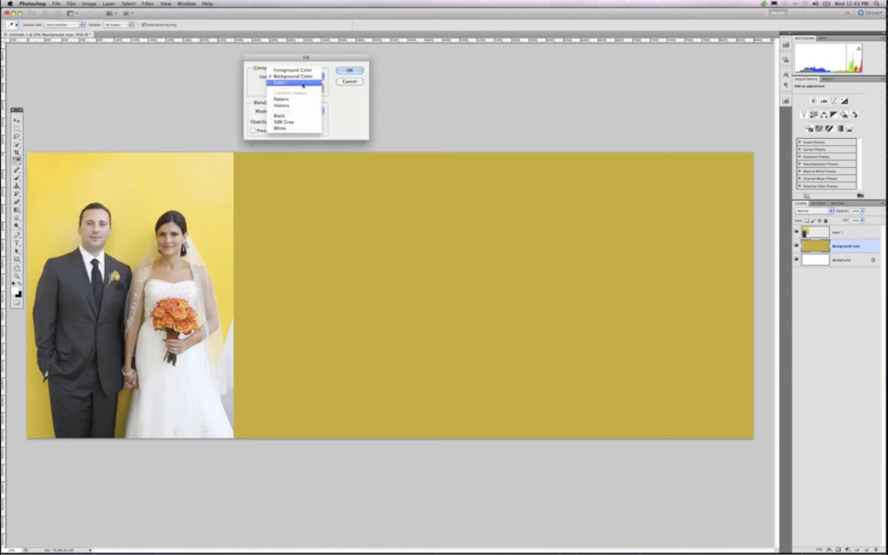
click(302, 83)
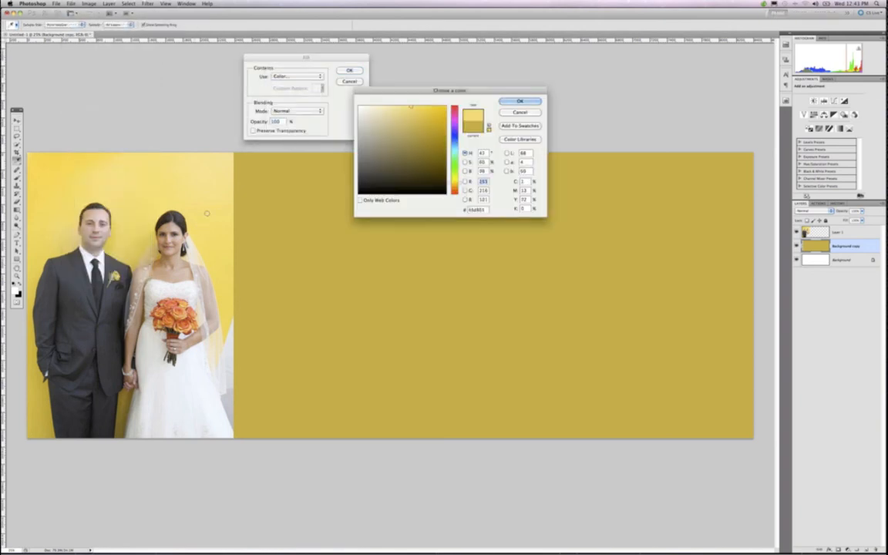
click(188, 178)
key(Return)
click(357, 71)
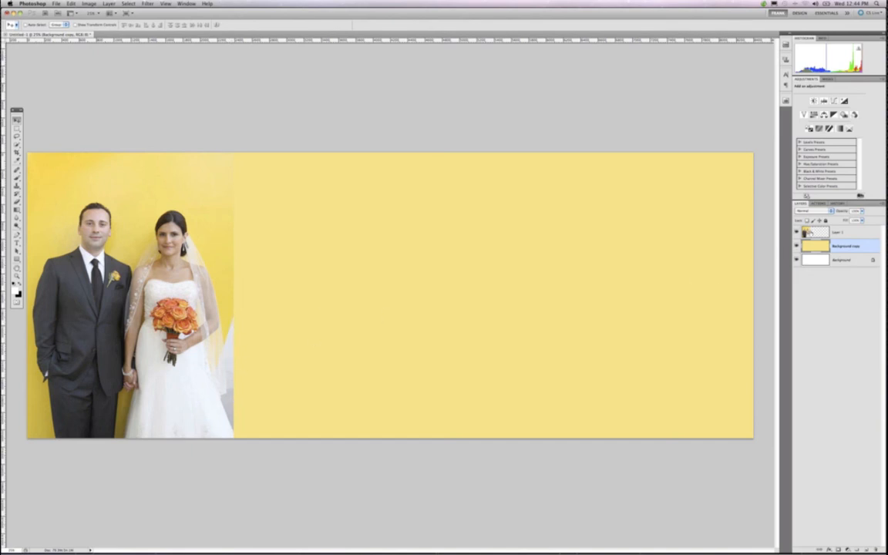
Add a layer mask to the couple photo layer and paint out the grey edge beside the bride's dress in black.
click(807, 231)
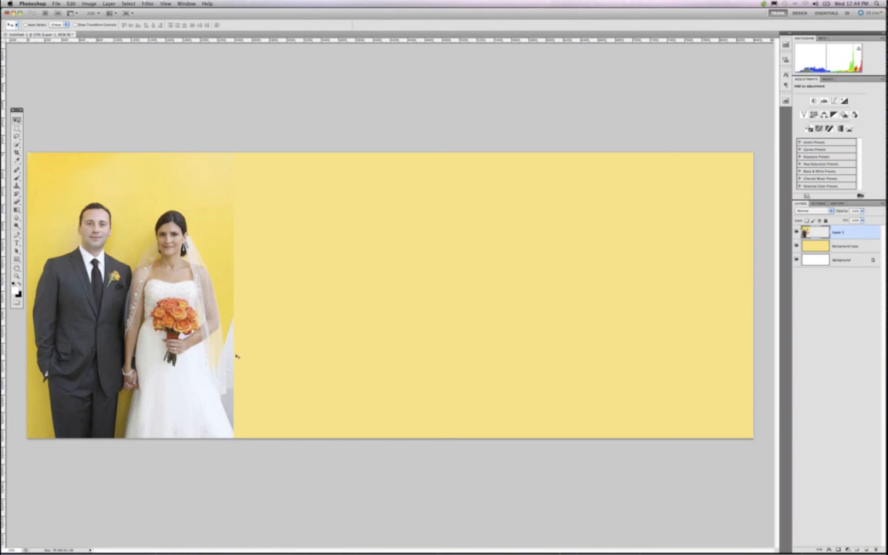
click(837, 549)
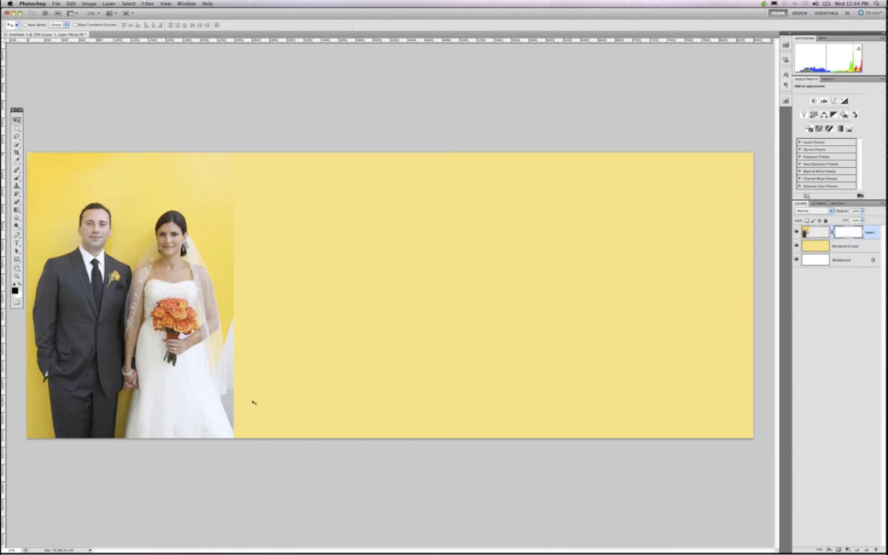
key(b)
mouse_move(232, 399)
mouse_down()
mouse_move(237, 326)
mouse_move(239, 407)
mouse_up()
key(bracketleft)
key(bracketleft)
key(bracketleft)
key(bracketleft)
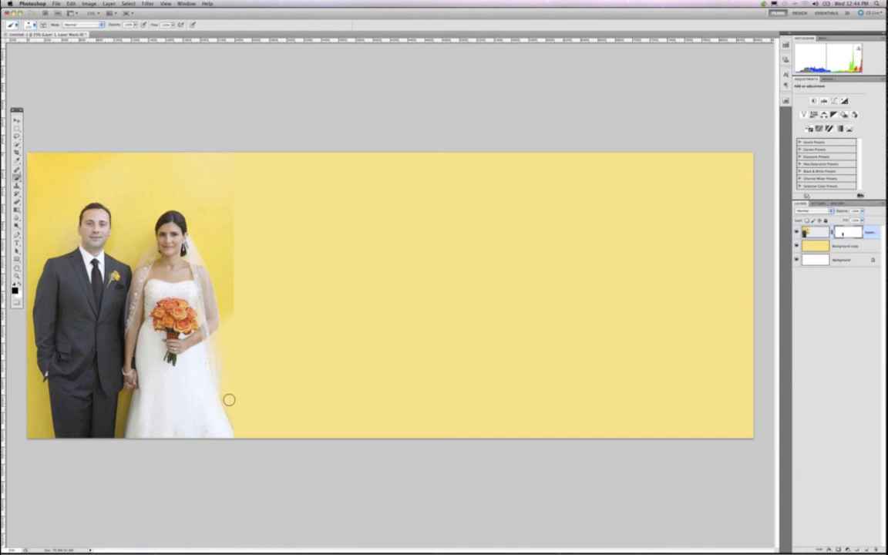
drag(237, 428, 232, 317)
Mask out the photo's remaining hard edge beside and above the couple with a larger black brush, blending it into the yellow.
key(bracketright)
key(bracketright)
key(bracketright)
key(bracketright)
mouse_move(240, 269)
mouse_down()
mouse_move(220, 156)
mouse_move(231, 267)
mouse_move(201, 147)
mouse_move(252, 167)
mouse_move(20, 166)
mouse_up()
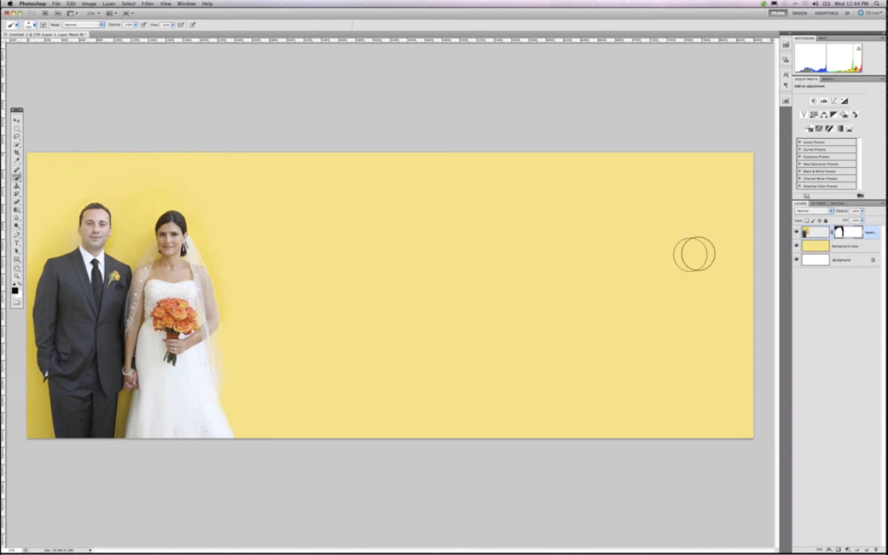
click(807, 232)
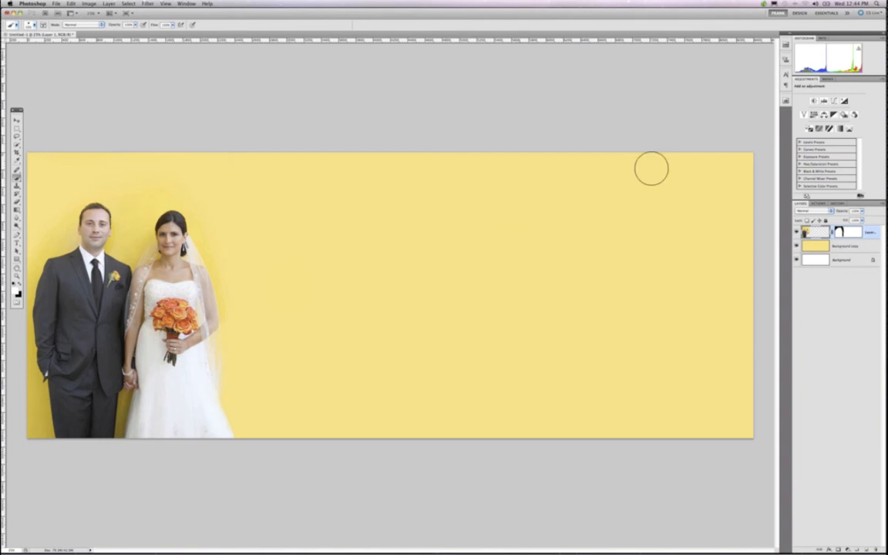
click(785, 102)
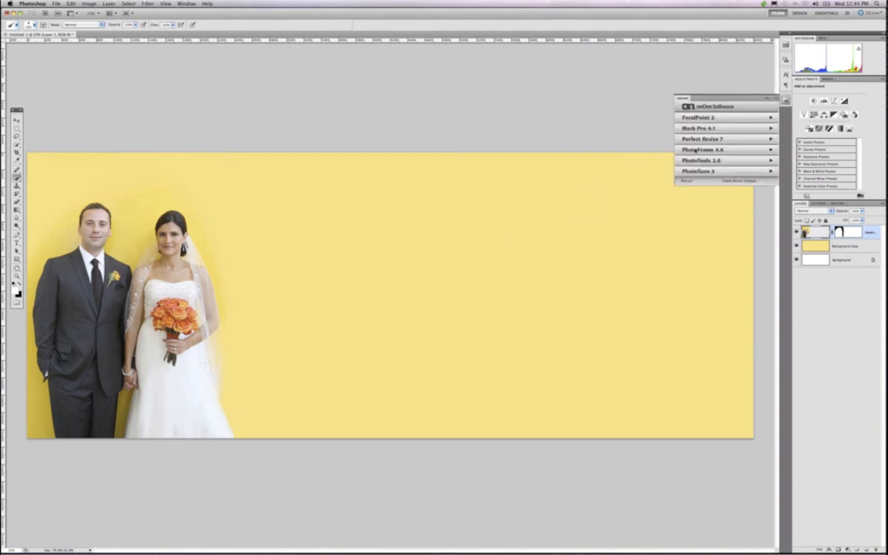
click(696, 150)
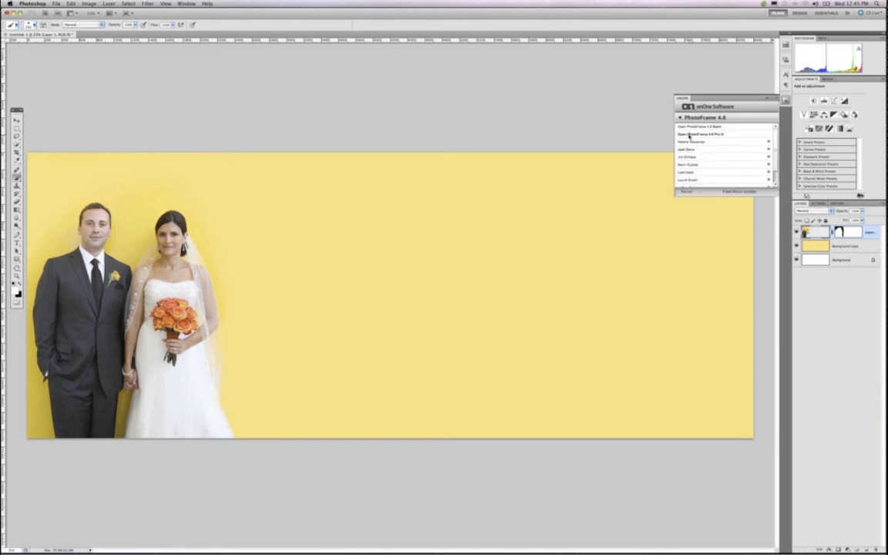
click(689, 134)
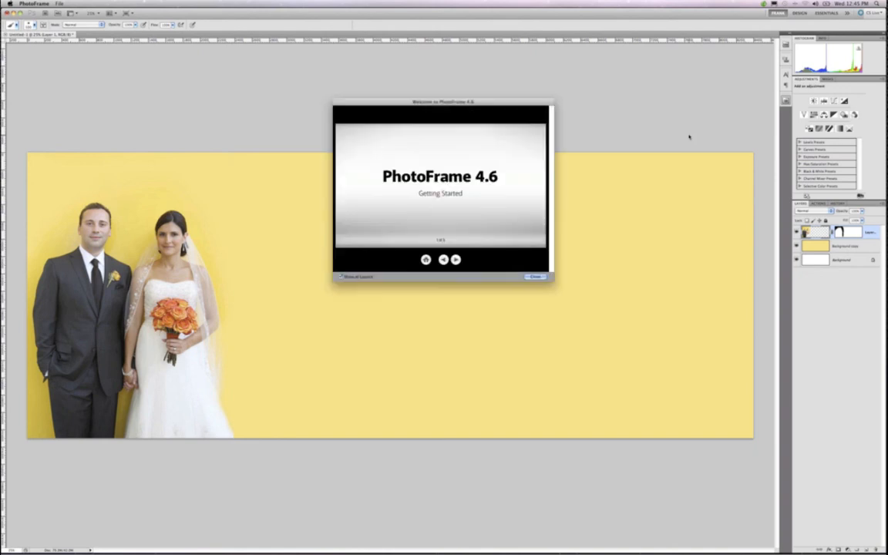
click(537, 277)
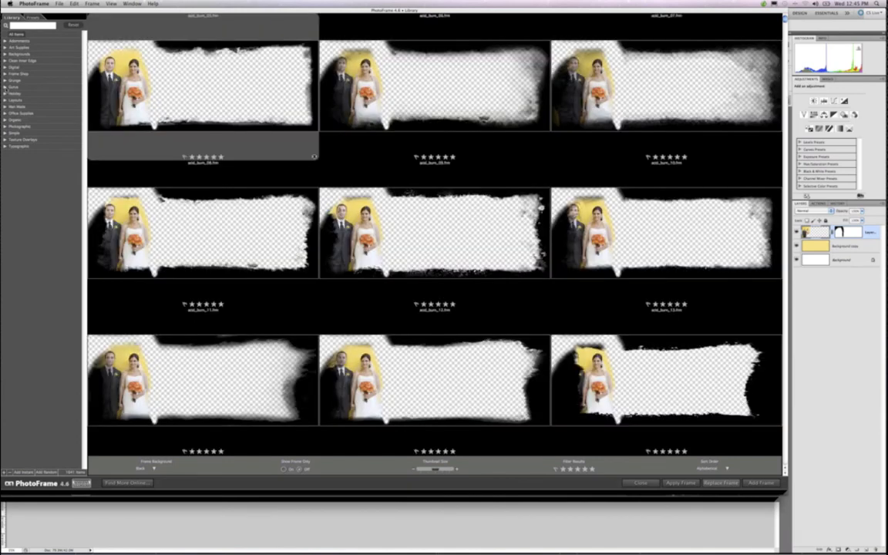
click(5, 87)
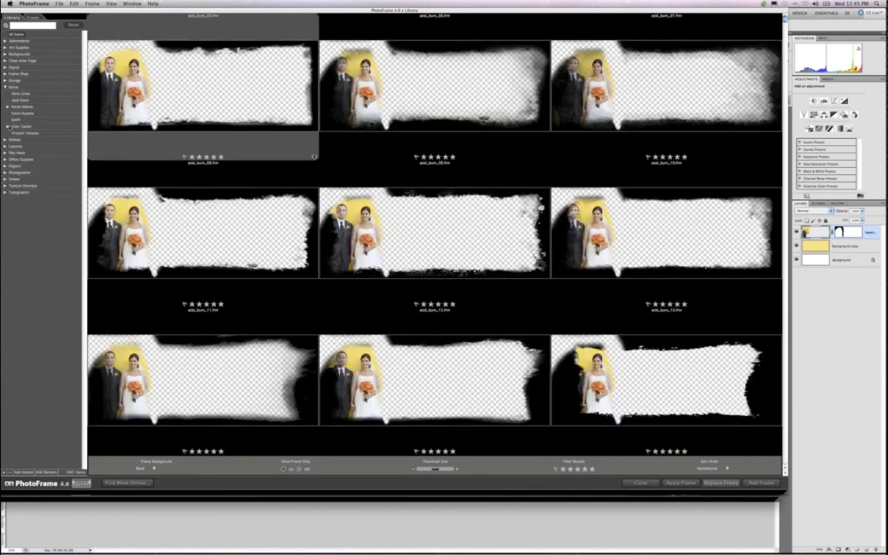
click(8, 125)
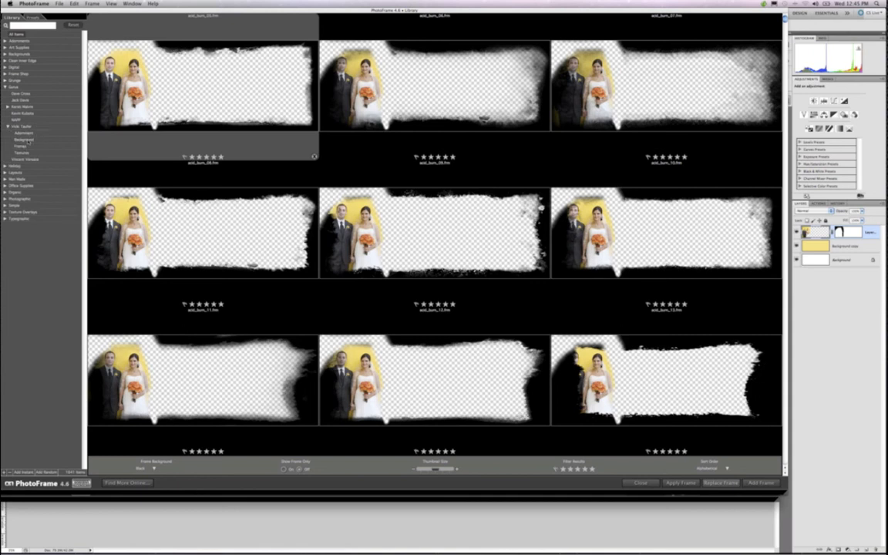
click(27, 142)
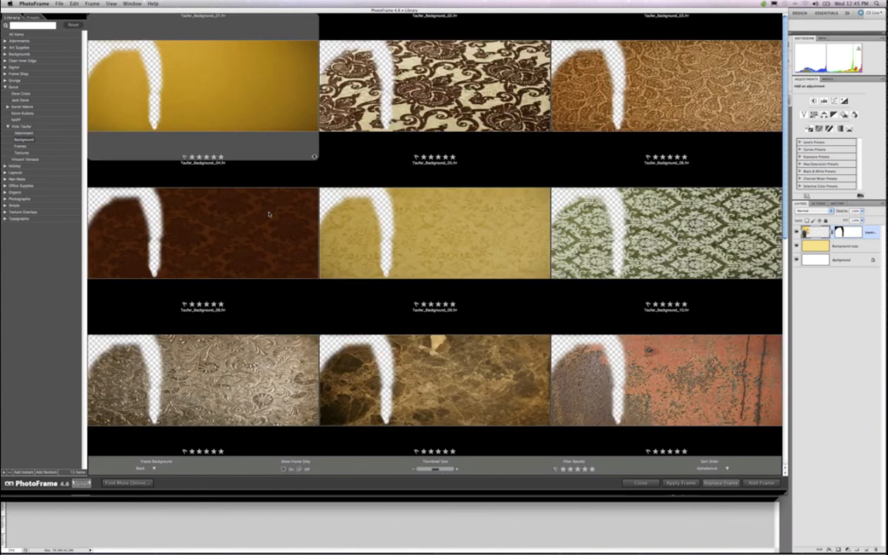
scroll(272, 214, down, 1)
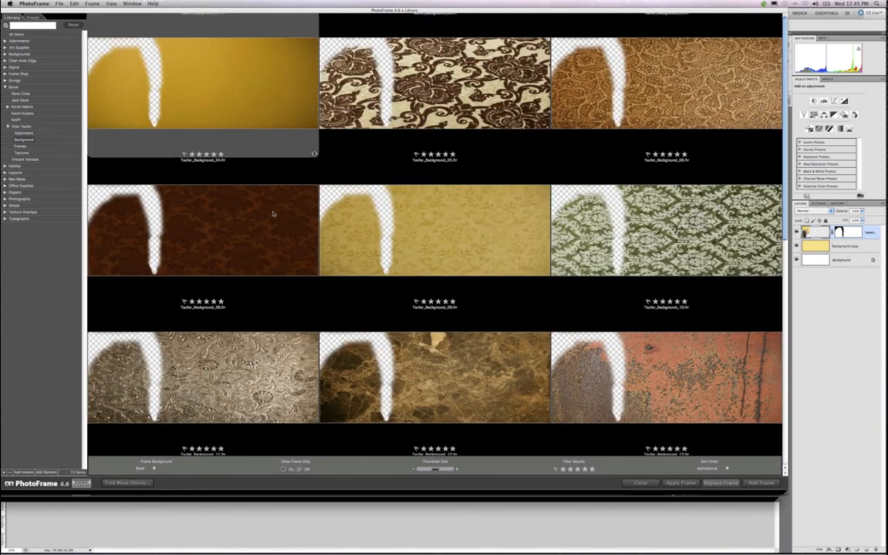
scroll(273, 214, down, 1)
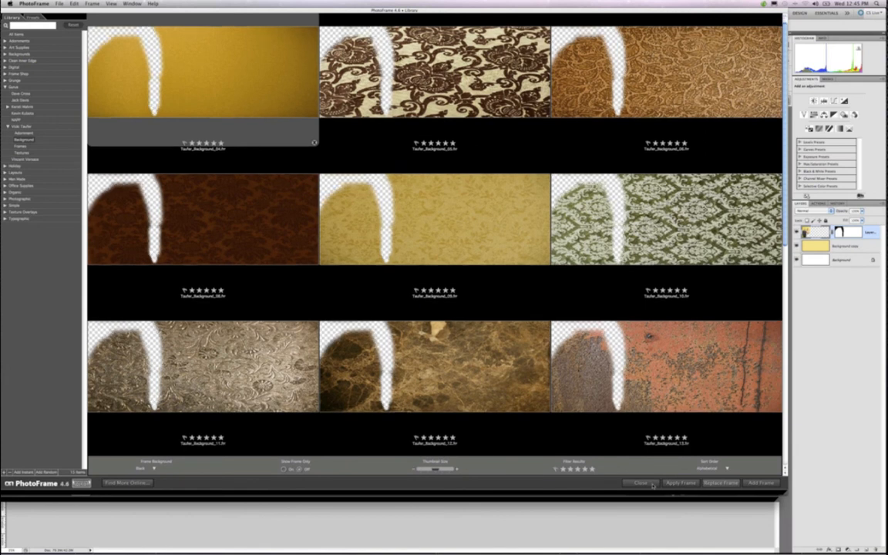
click(721, 483)
click(719, 491)
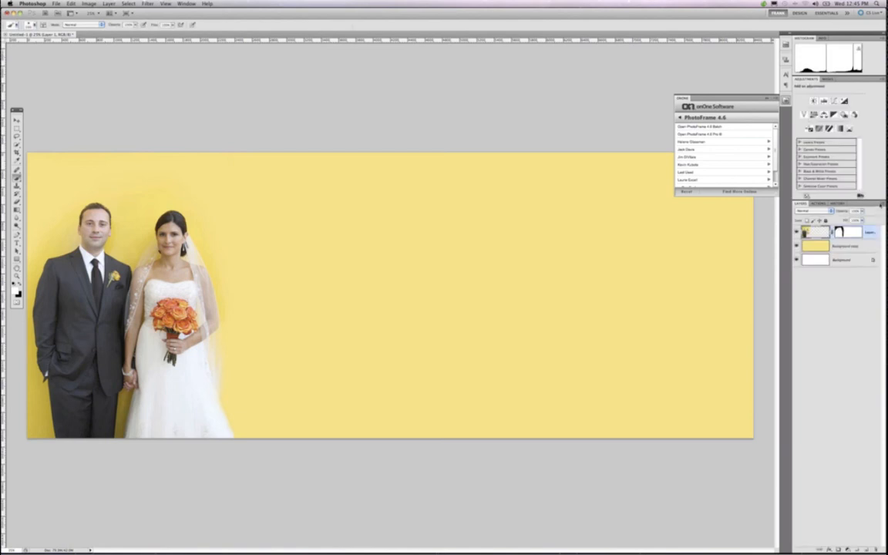
Merge the masked couple photo layer down into the yellow Background copy layer.
click(877, 208)
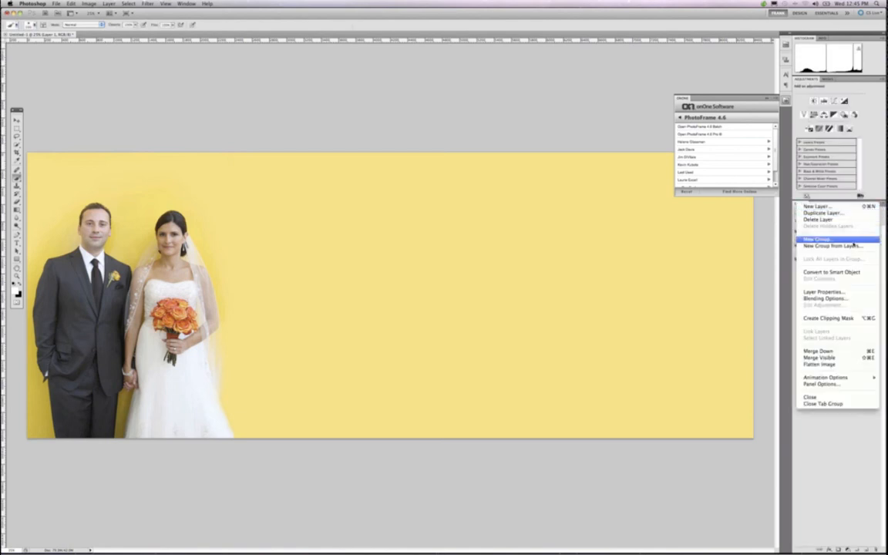
click(838, 353)
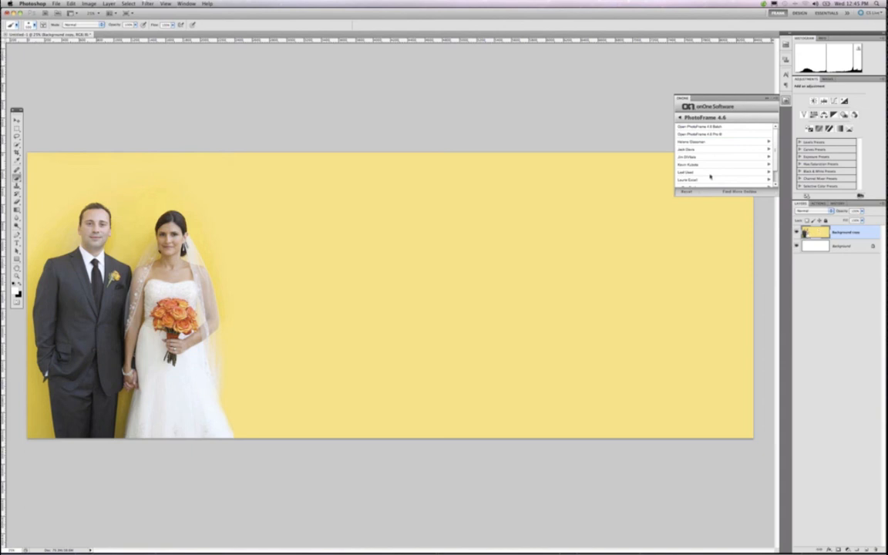
Open PhotoFrame 4.6 Pro and show the Background designs in the Taufer collection of the frame library.
click(692, 134)
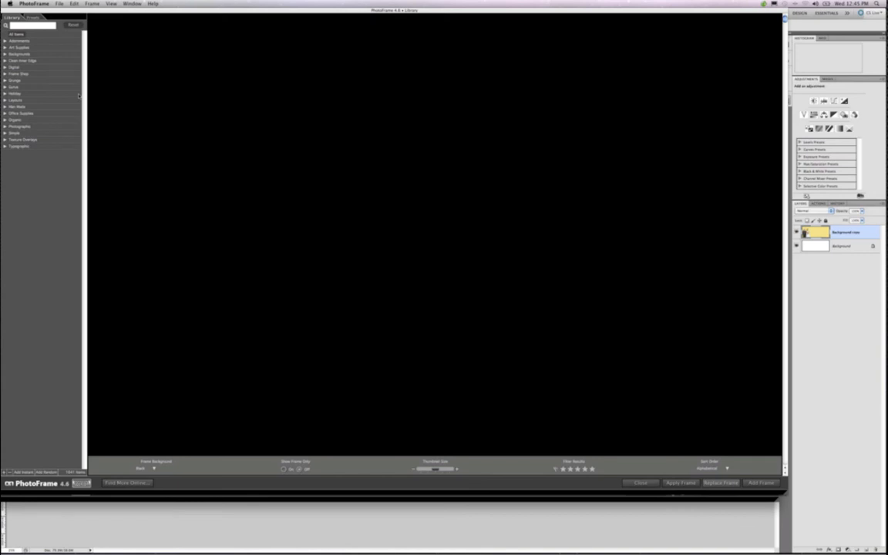
click(6, 87)
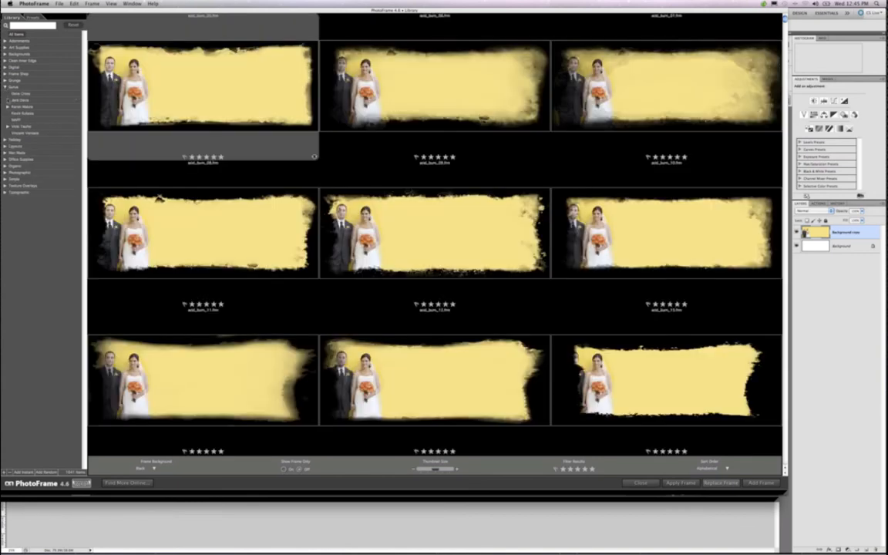
click(7, 126)
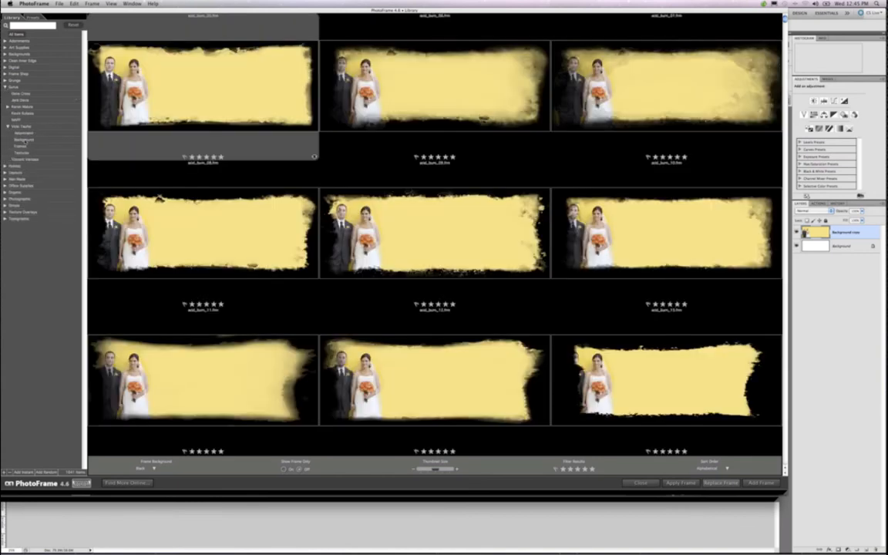
click(24, 139)
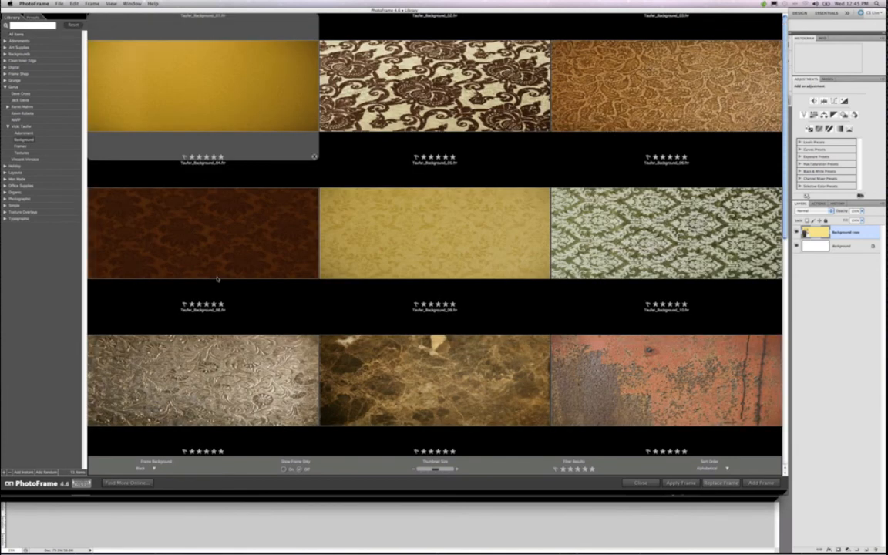
Browse the Taufer backgrounds and add the green and cream damask design Taufer_Background_14 to the cover.
scroll(237, 285, down, 1)
scroll(237, 285, down, 5)
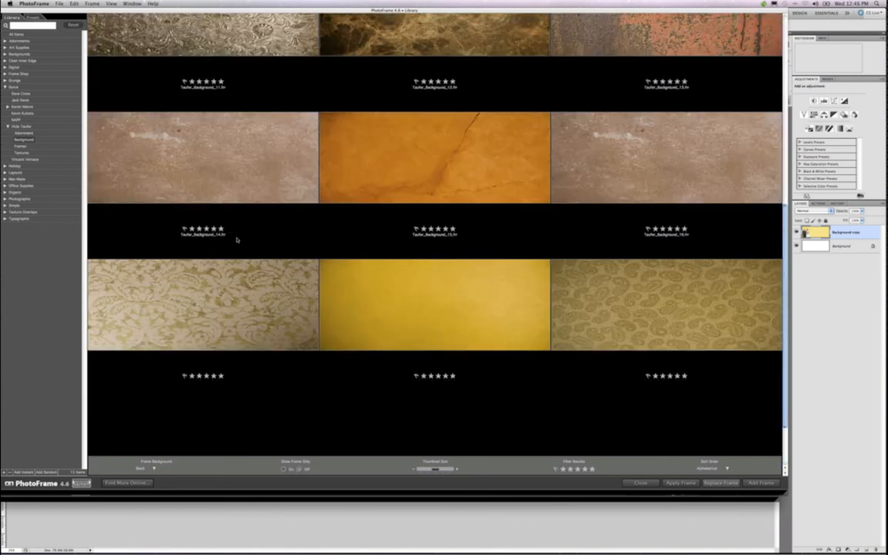
scroll(238, 278, up, 4)
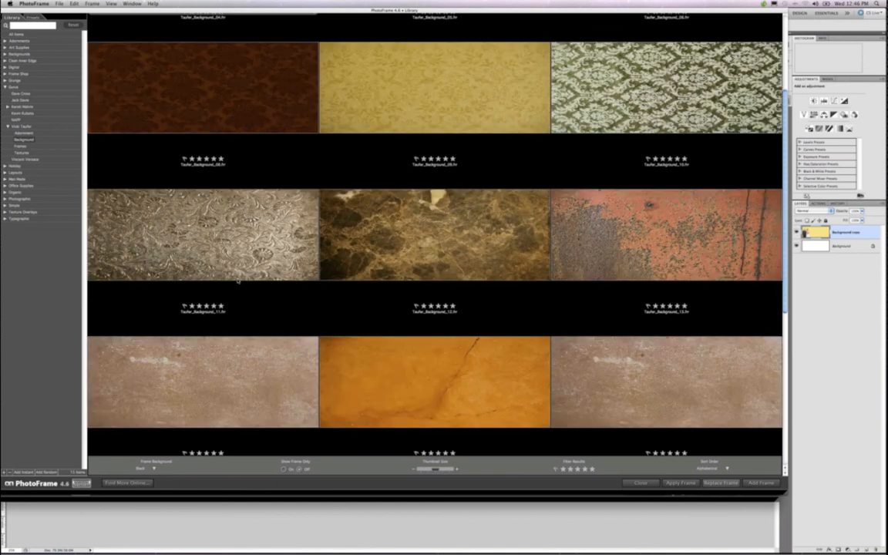
scroll(238, 282, up, 3)
scroll(237, 281, down, 6)
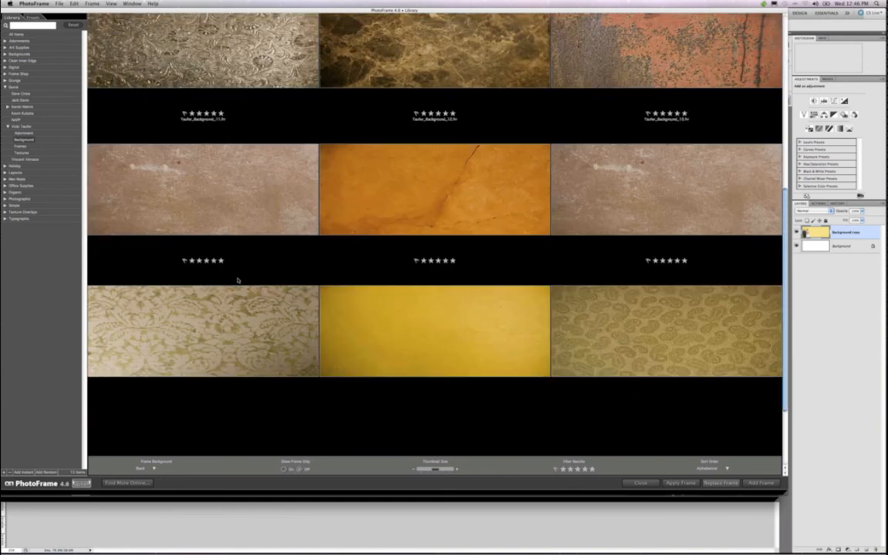
double_click(216, 324)
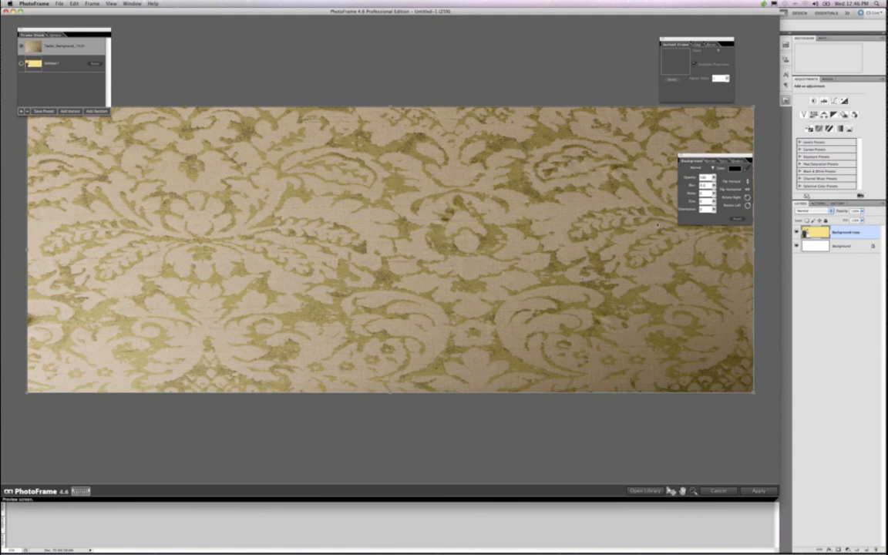
Preview the damask background in the Multiply blend mode and restore it to Normal.
click(701, 168)
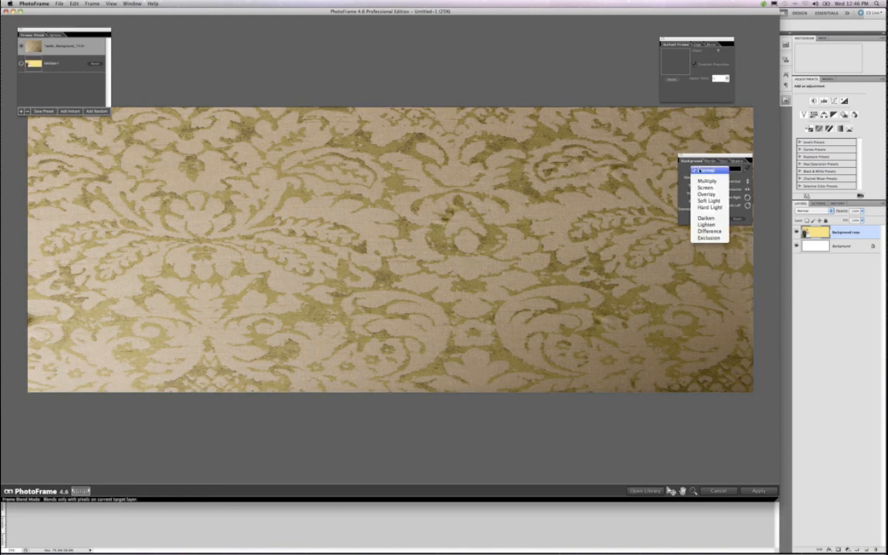
click(705, 181)
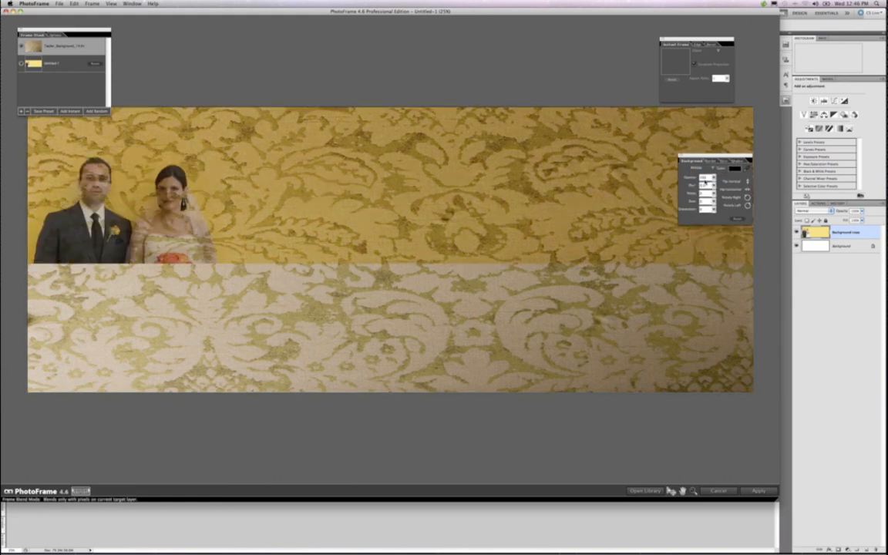
click(701, 168)
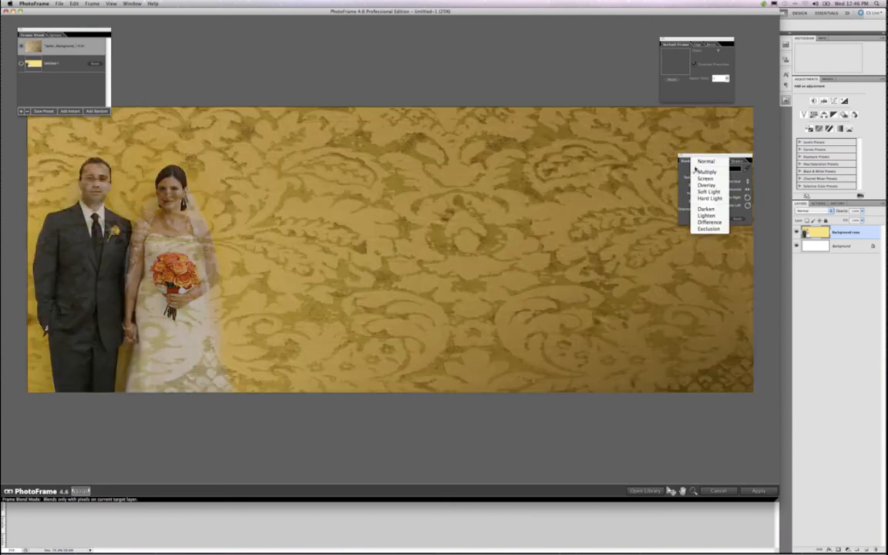
click(696, 162)
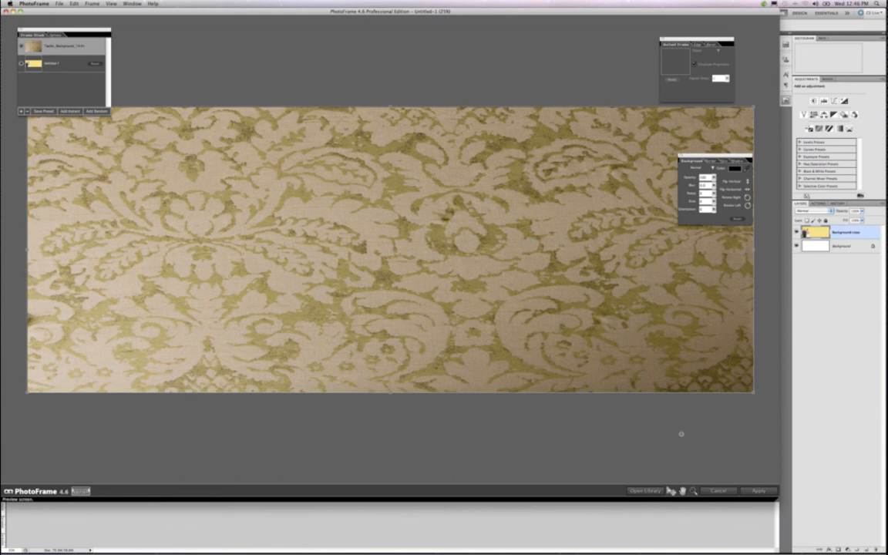
Add the paisley design Taufer_Background_16 above the damask and preview its blending with the photo before restoring Normal.
click(646, 492)
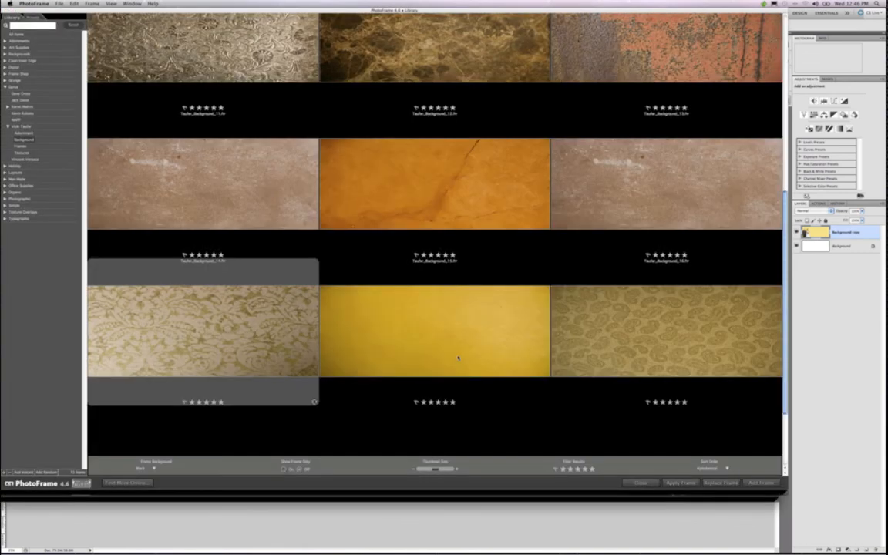
scroll(458, 358, up, 2)
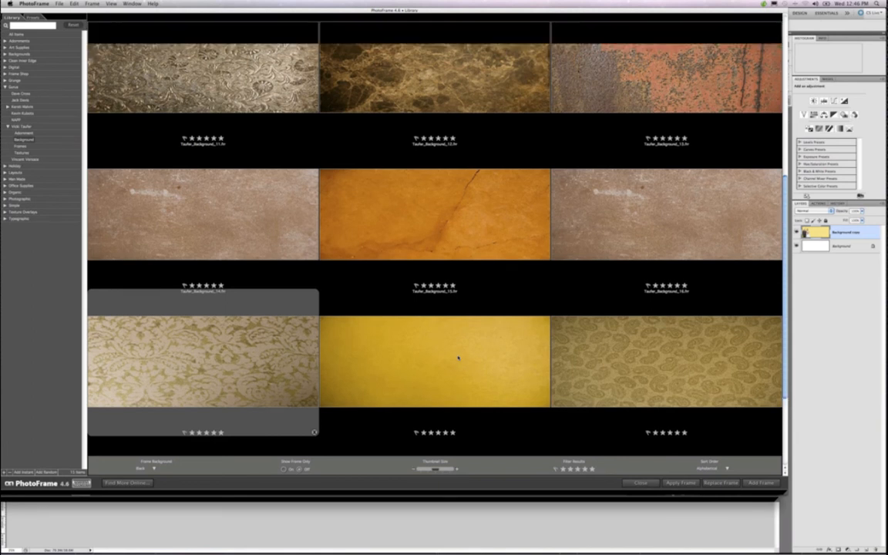
scroll(458, 358, up, 3)
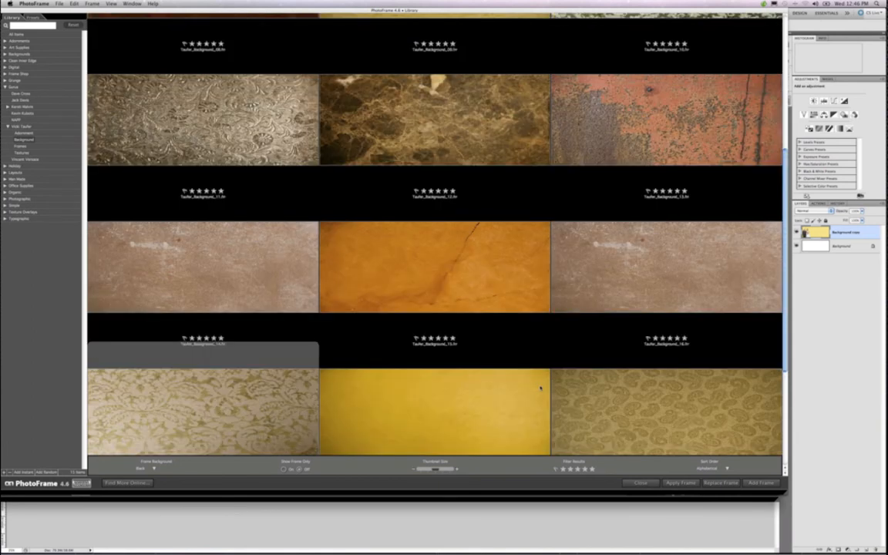
click(752, 483)
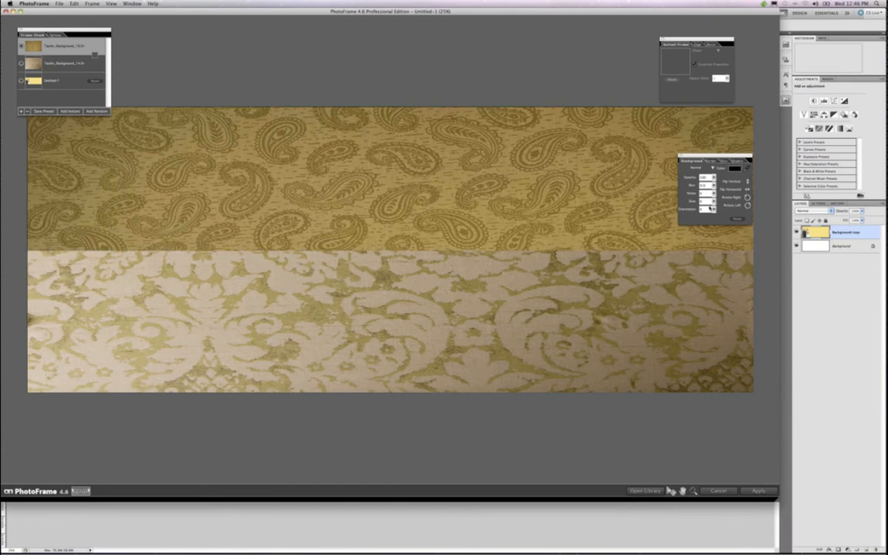
click(706, 169)
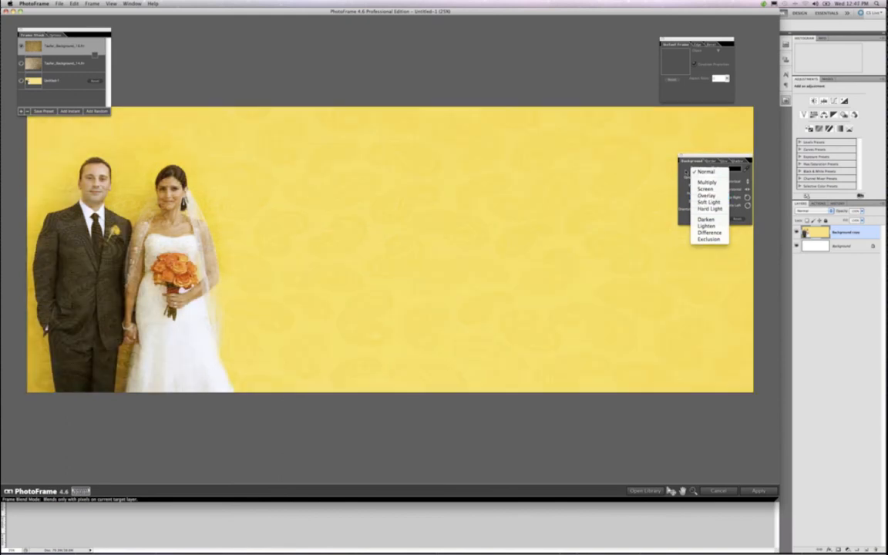
click(706, 171)
Browse the Taufer backgrounds again and add a second copy of the damask design Taufer_Background_14 to the stack.
click(647, 491)
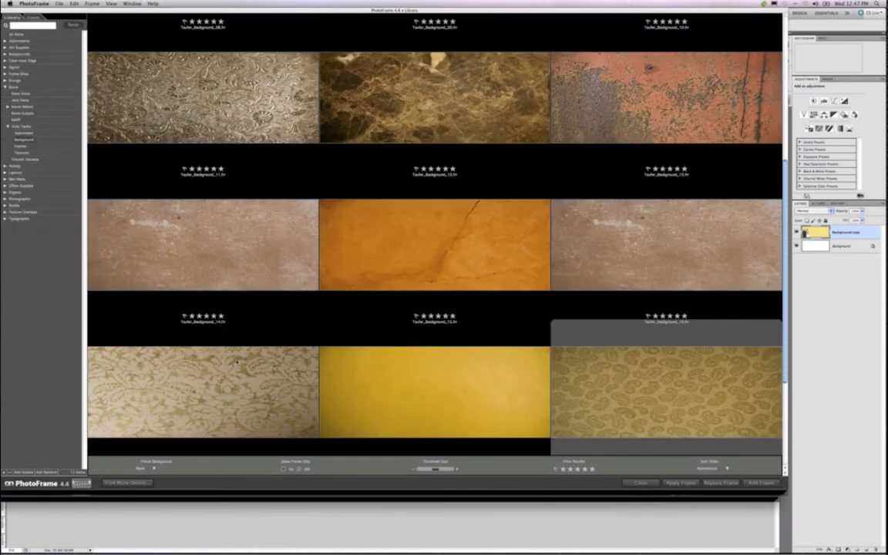
scroll(247, 361, up, 5)
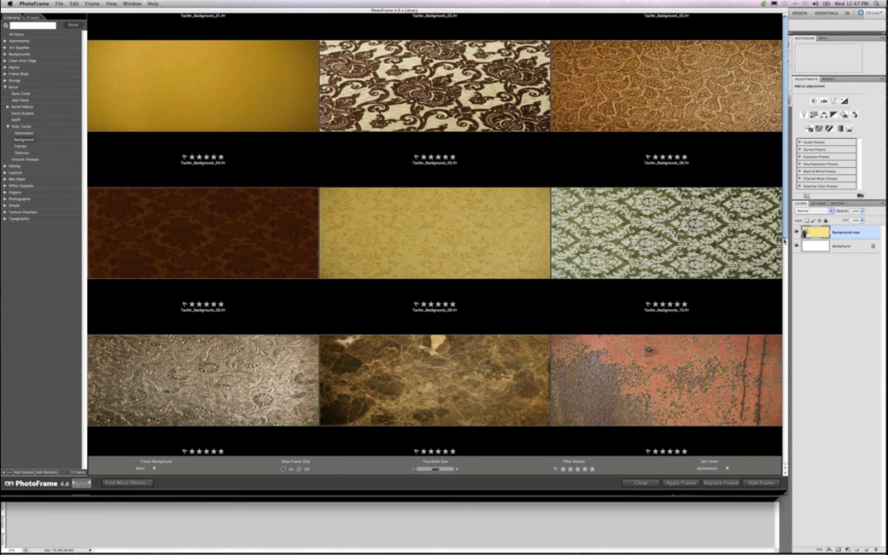
scroll(785, 246, down, 1)
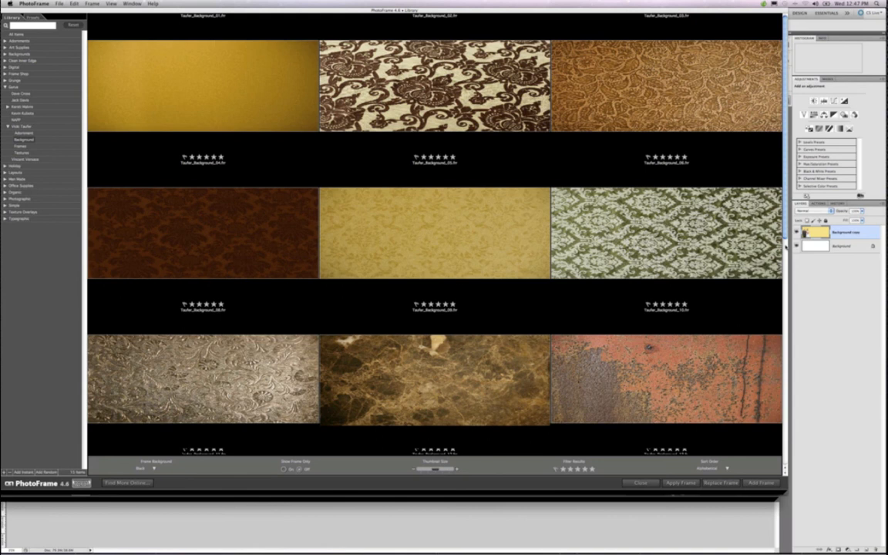
scroll(312, 411, down, 3)
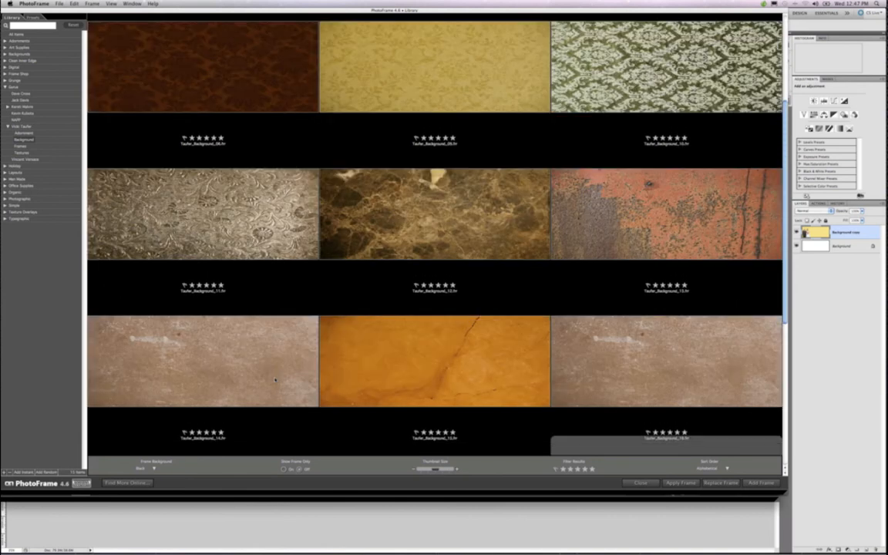
scroll(269, 399, down, 3)
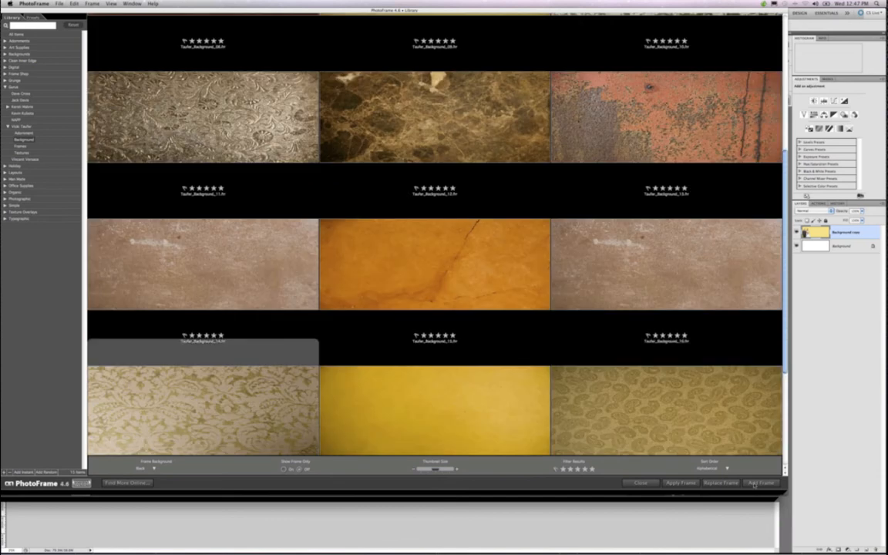
click(756, 483)
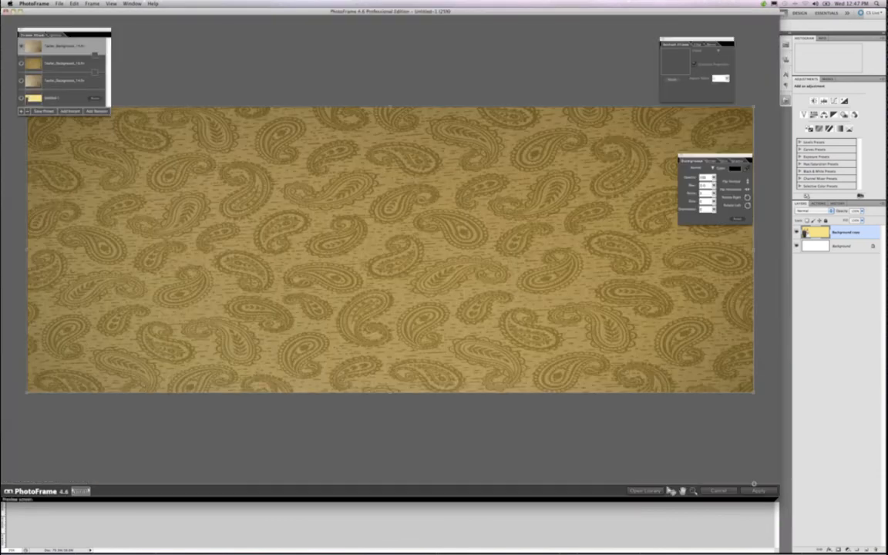
Remove the paisley background and the duplicate damask from the frame stack, keeping a single Taufer_Background_14.
click(31, 46)
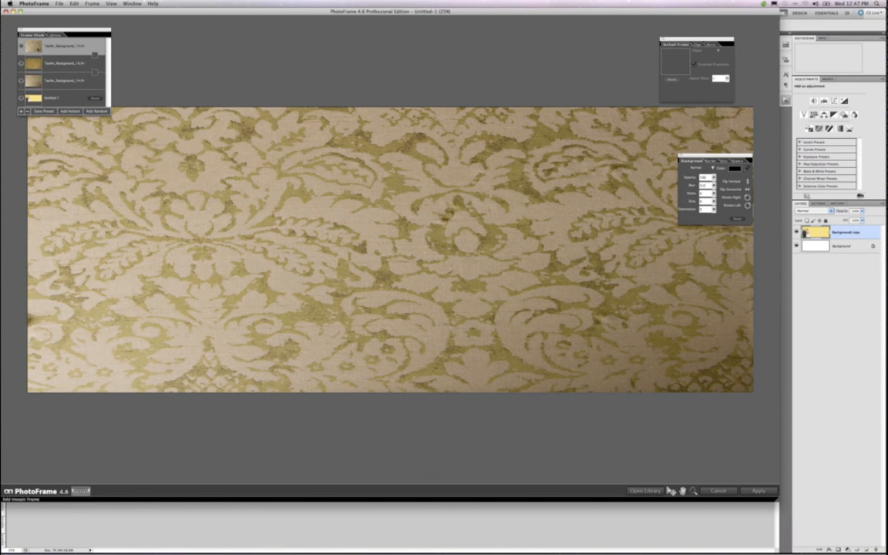
click(37, 65)
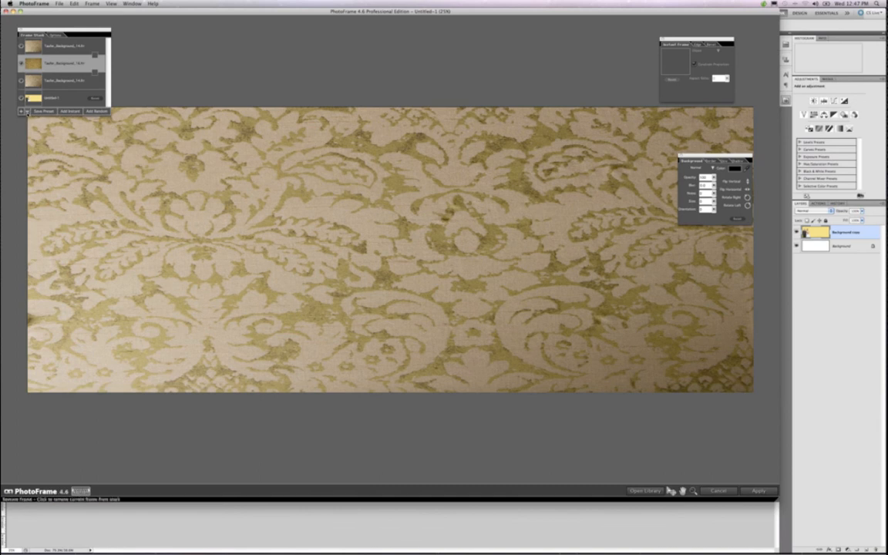
click(27, 111)
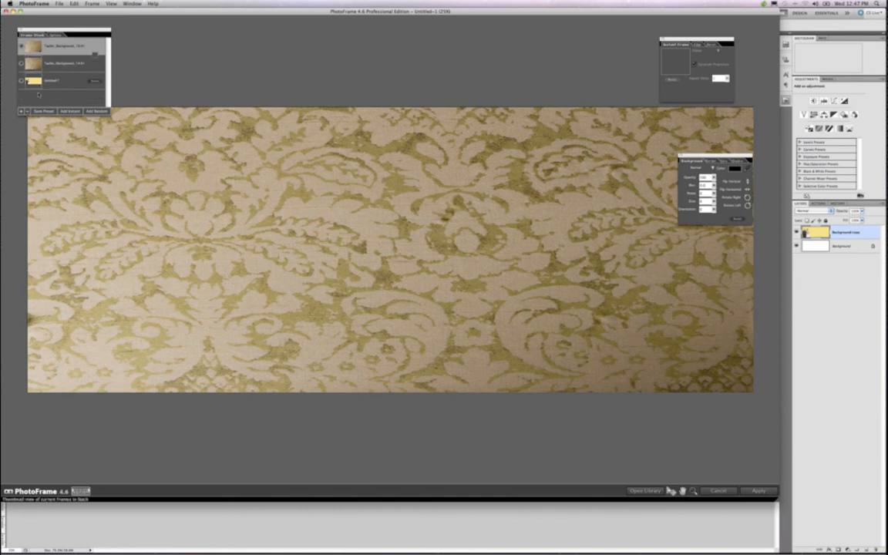
click(29, 111)
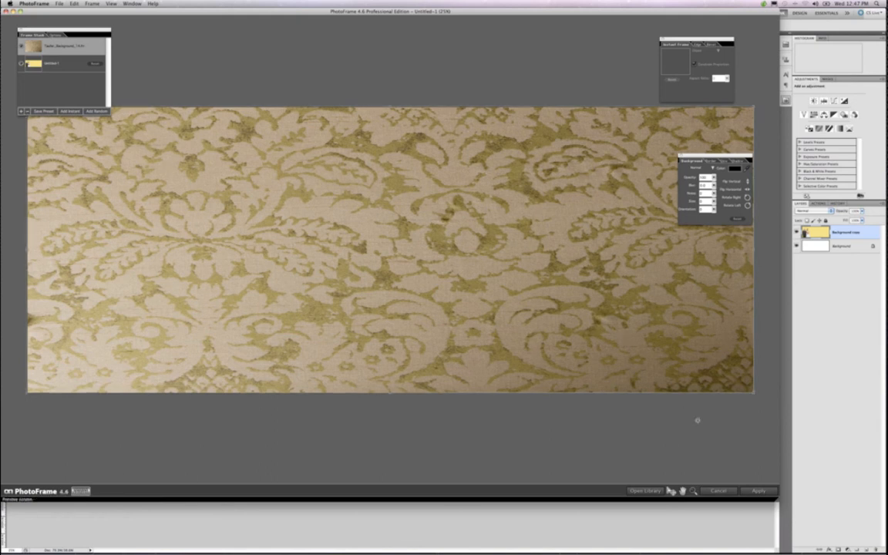
Apply the damask frame to the Photoshop document and collapse the onOne panel.
click(759, 491)
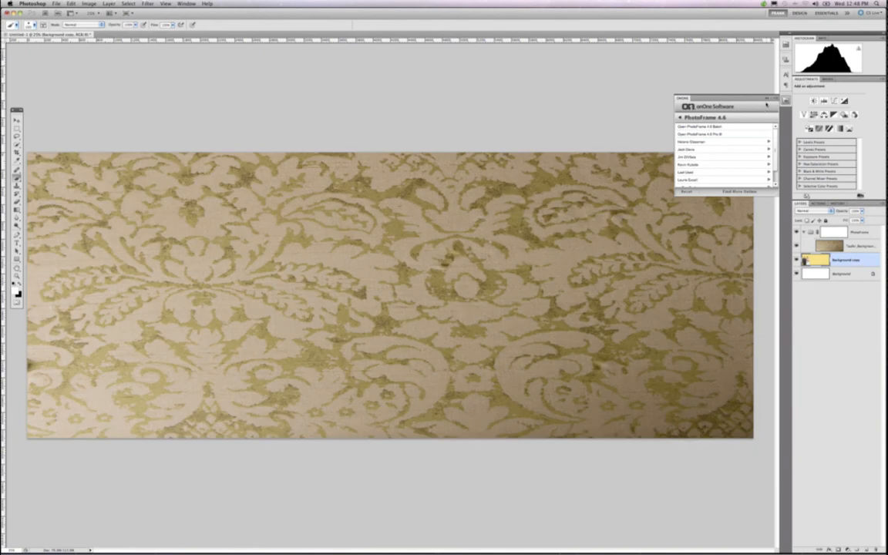
click(769, 99)
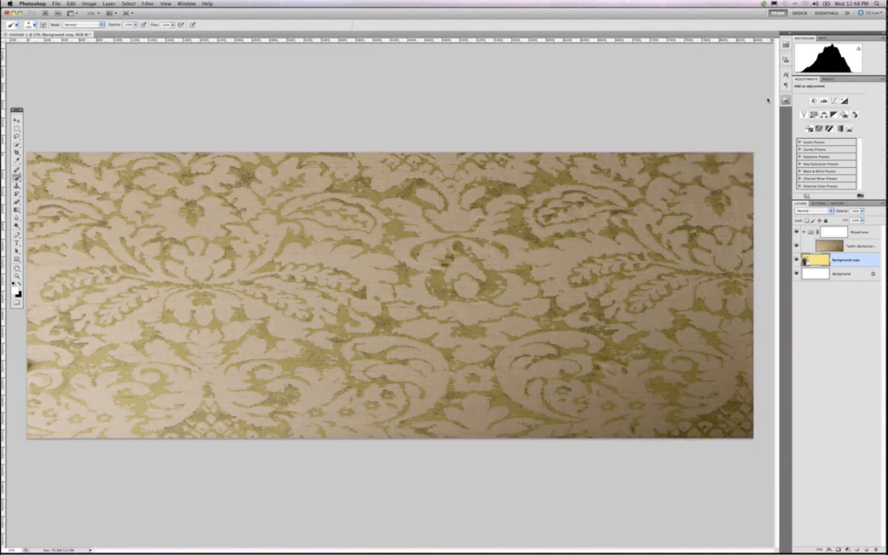
Compare the Darken and Multiply blend modes on the Taufer_Background_14 damask layer, and set it to Overlay.
click(880, 245)
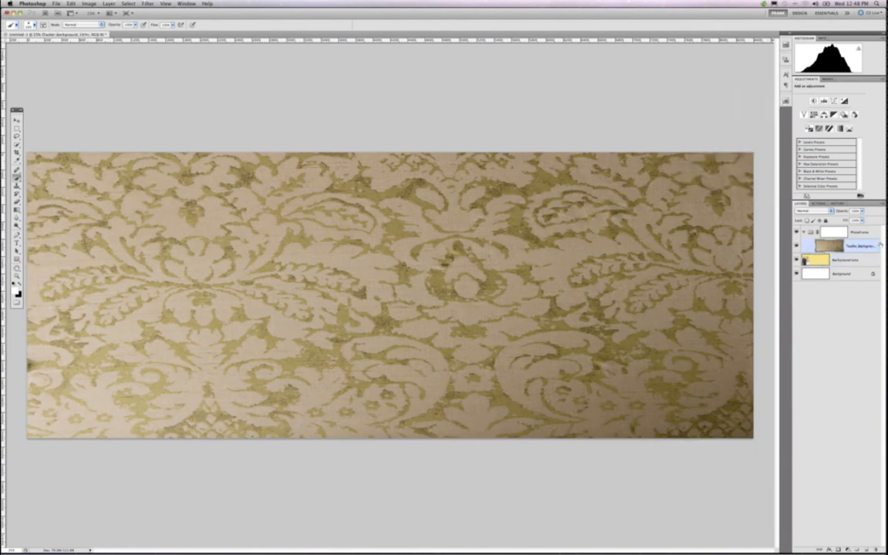
click(811, 210)
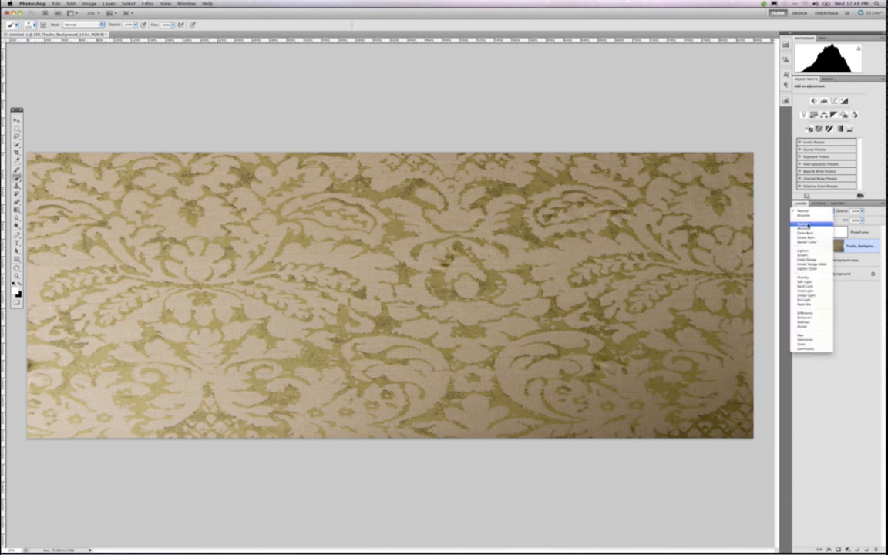
click(808, 224)
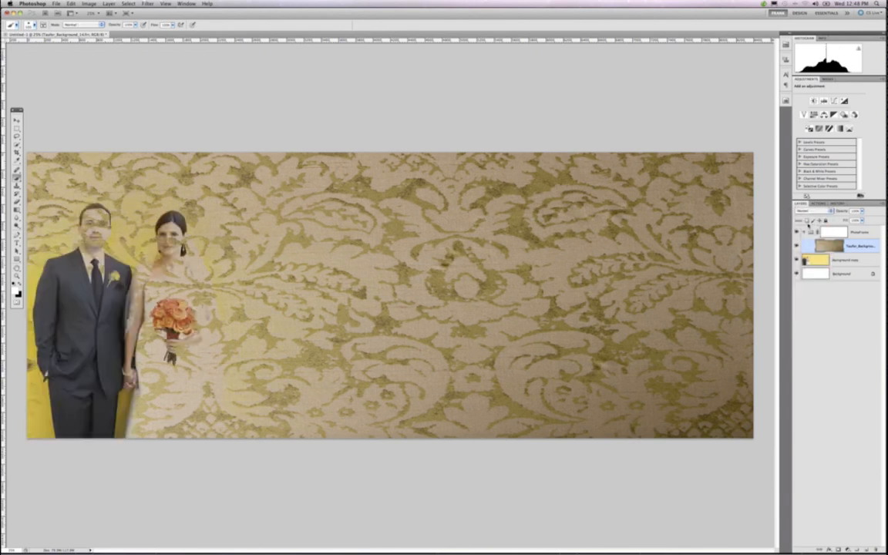
click(814, 211)
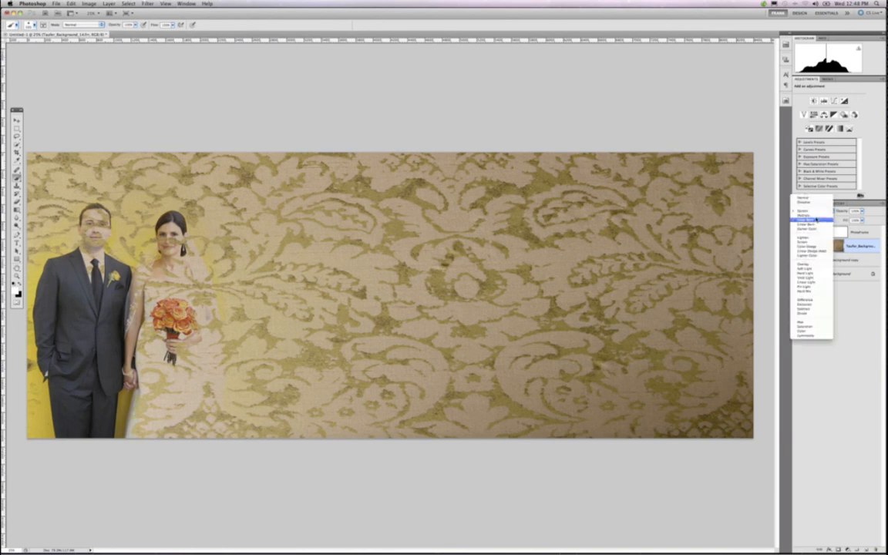
click(816, 220)
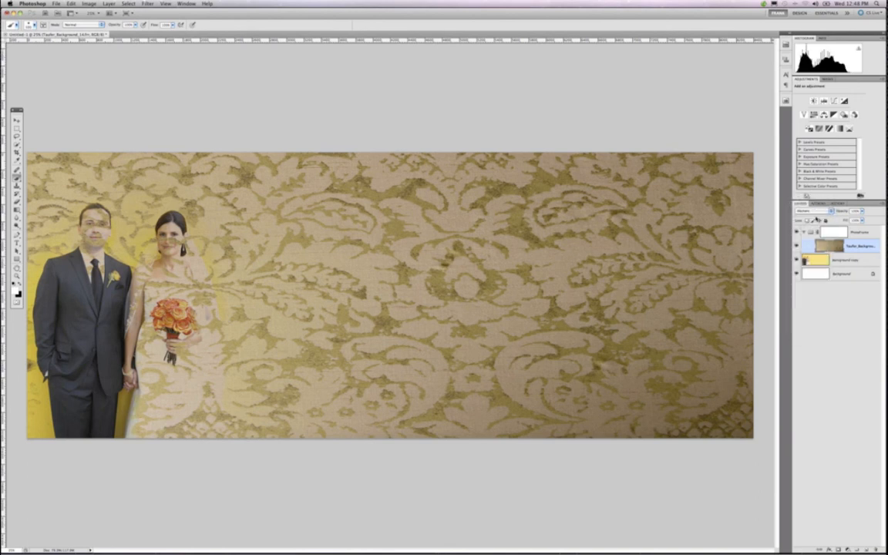
click(814, 212)
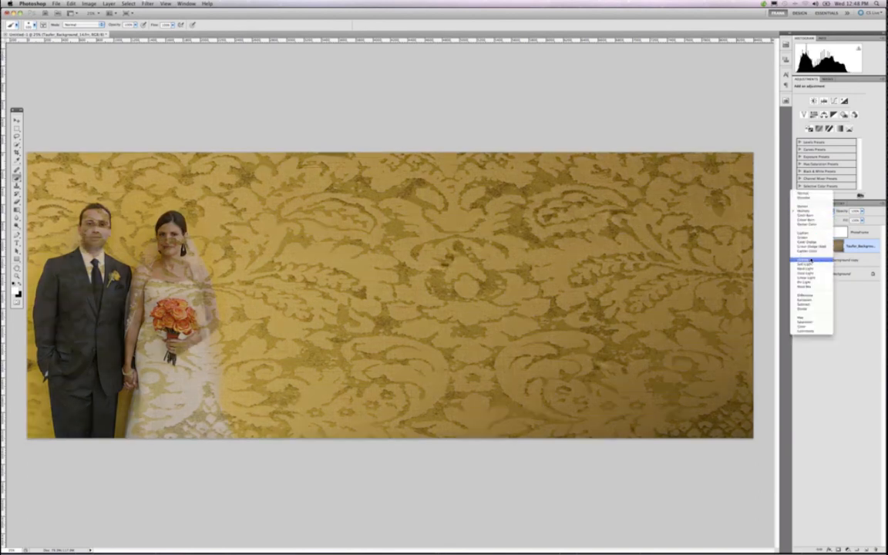
click(810, 260)
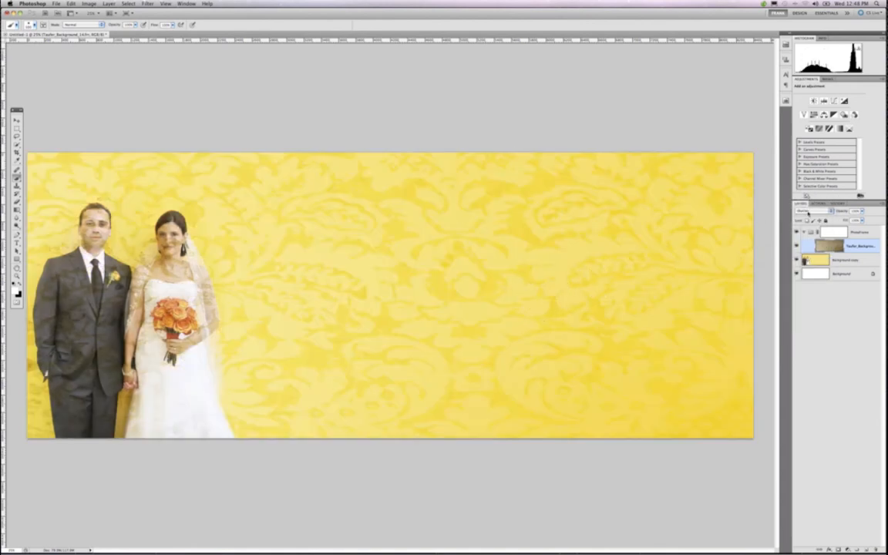
Try the Soft Light and Hard Light blend modes on the damask layer, then return it to Overlay.
click(812, 211)
click(811, 211)
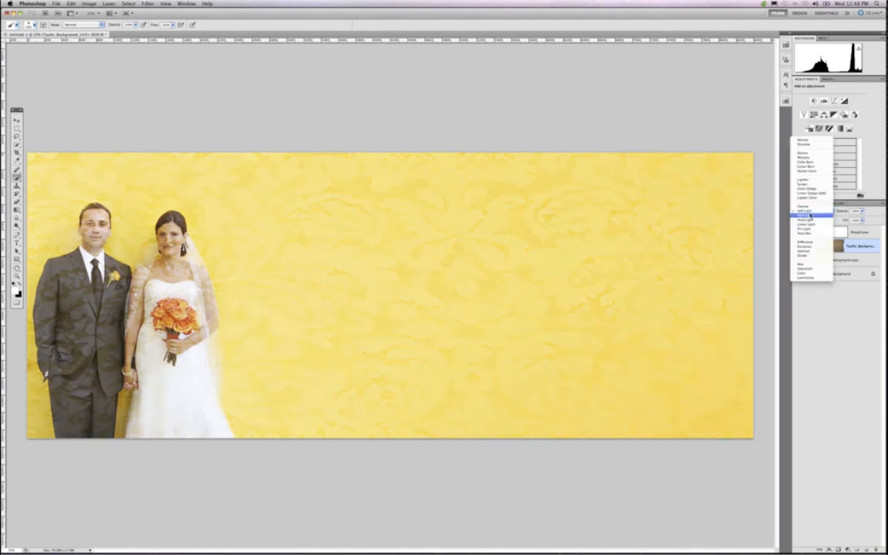
click(809, 215)
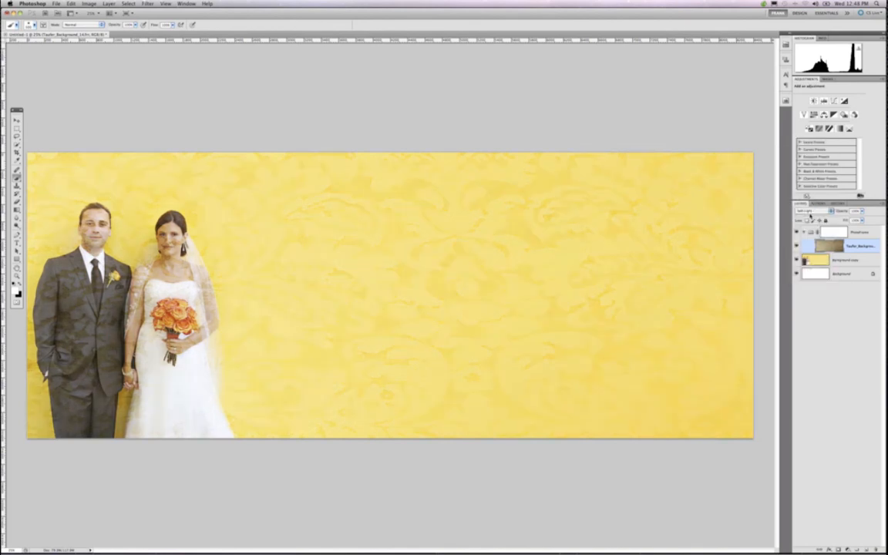
click(812, 211)
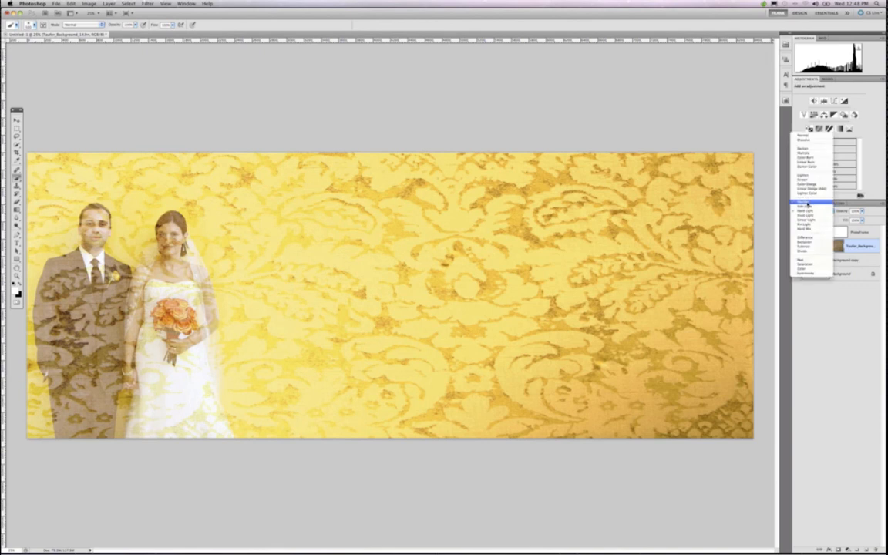
click(807, 202)
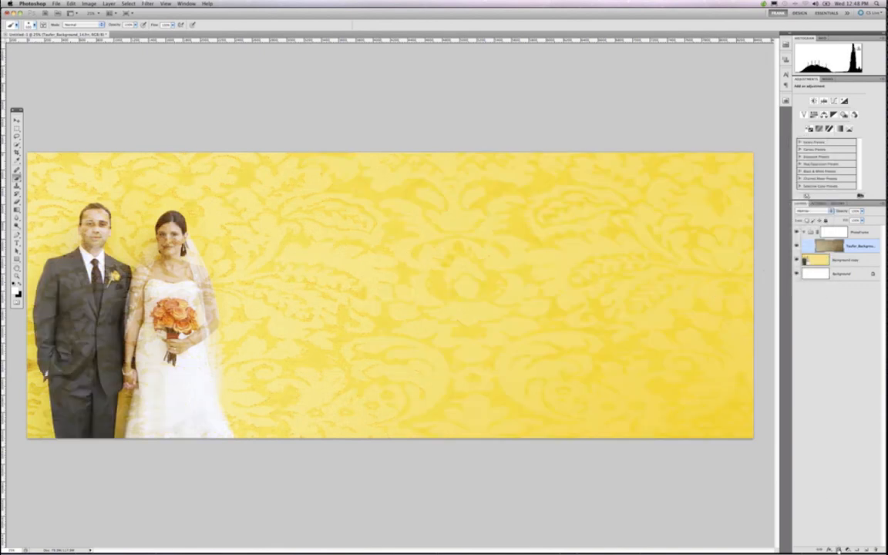
Add a layer mask to the damask layer and paint with black over the bride and groom to hide the pattern there.
click(839, 549)
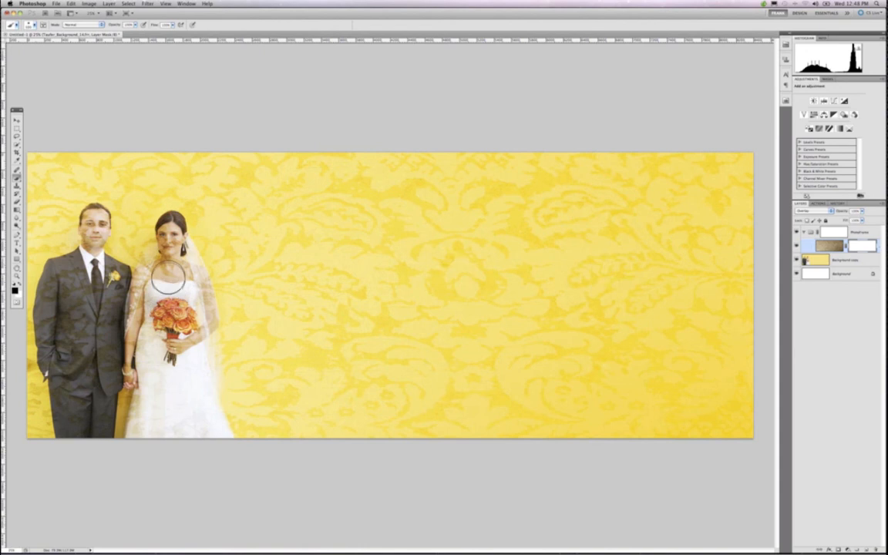
mouse_move(168, 277)
mouse_down()
mouse_move(152, 249)
mouse_move(151, 205)
mouse_move(144, 270)
mouse_move(127, 255)
mouse_move(148, 266)
mouse_move(127, 324)
mouse_move(141, 327)
mouse_move(121, 276)
mouse_move(134, 291)
mouse_move(149, 353)
mouse_move(149, 409)
mouse_move(185, 434)
mouse_move(192, 383)
mouse_move(170, 322)
mouse_move(190, 272)
mouse_move(106, 274)
mouse_move(46, 245)
mouse_move(39, 330)
mouse_move(74, 318)
mouse_move(85, 286)
mouse_move(101, 338)
mouse_move(76, 402)
mouse_move(59, 407)
mouse_move(66, 417)
mouse_move(96, 424)
mouse_move(83, 397)
mouse_move(99, 327)
mouse_move(84, 197)
mouse_move(82, 218)
mouse_move(90, 218)
mouse_move(87, 191)
mouse_move(77, 229)
mouse_move(48, 237)
mouse_move(104, 243)
mouse_move(134, 297)
mouse_move(157, 235)
mouse_move(154, 209)
mouse_move(152, 240)
mouse_move(135, 247)
mouse_move(201, 285)
mouse_move(188, 338)
mouse_move(198, 294)
mouse_move(183, 263)
mouse_move(186, 293)
mouse_move(170, 307)
mouse_move(210, 251)
mouse_up()
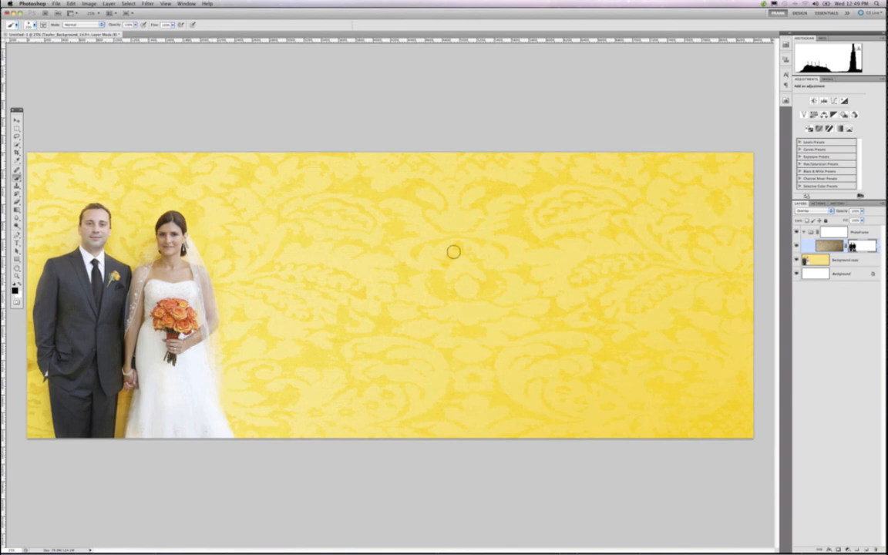
click(830, 246)
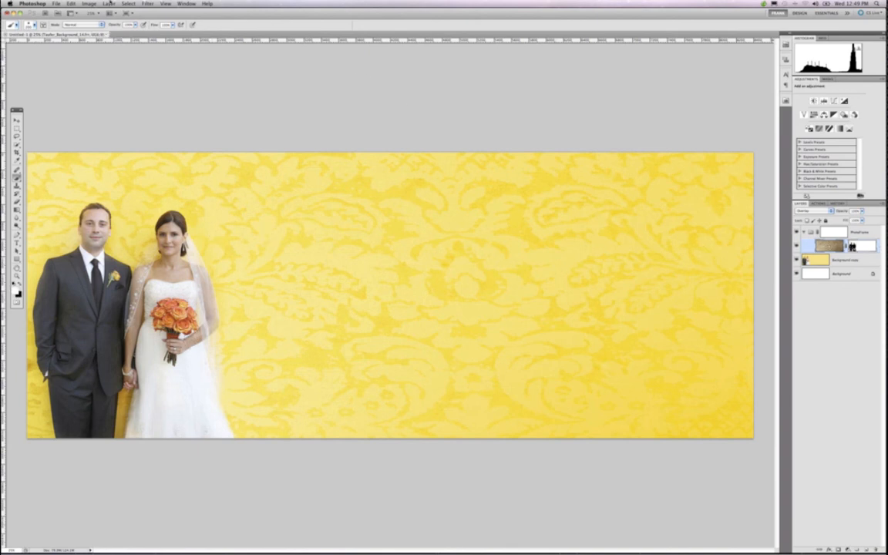
click(147, 3)
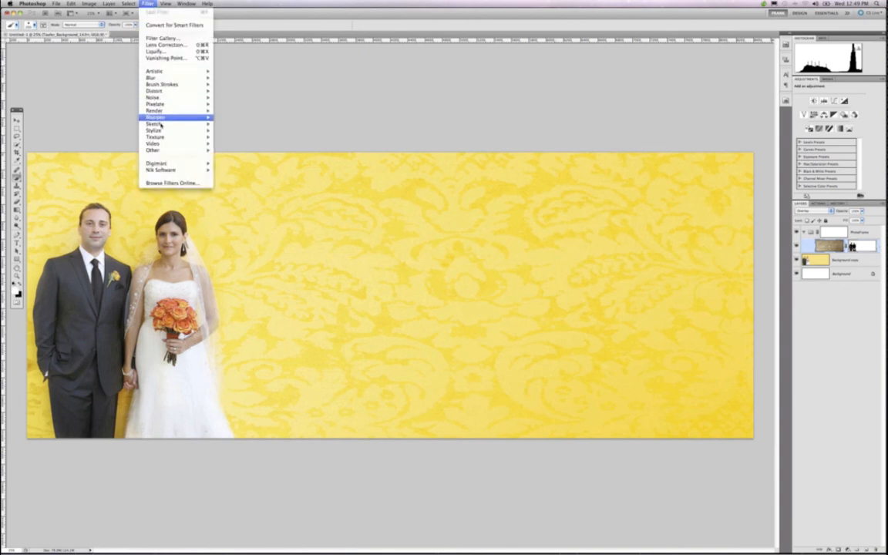
mouse_move(185, 77)
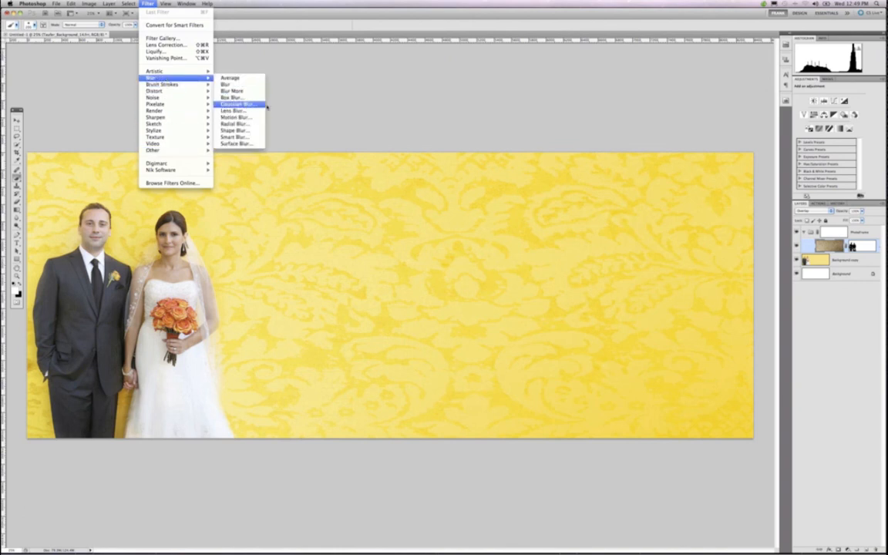
click(329, 234)
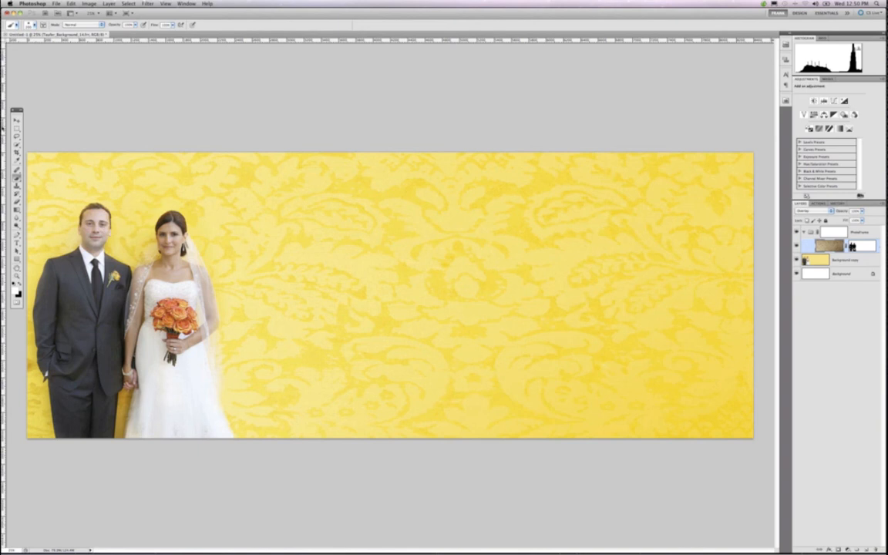
Place a vertical guide near the middle of the cover, slightly right of its centre.
mouse_move(6, 130)
mouse_down()
mouse_move(6, 147)
mouse_move(396, 168)
mouse_up()
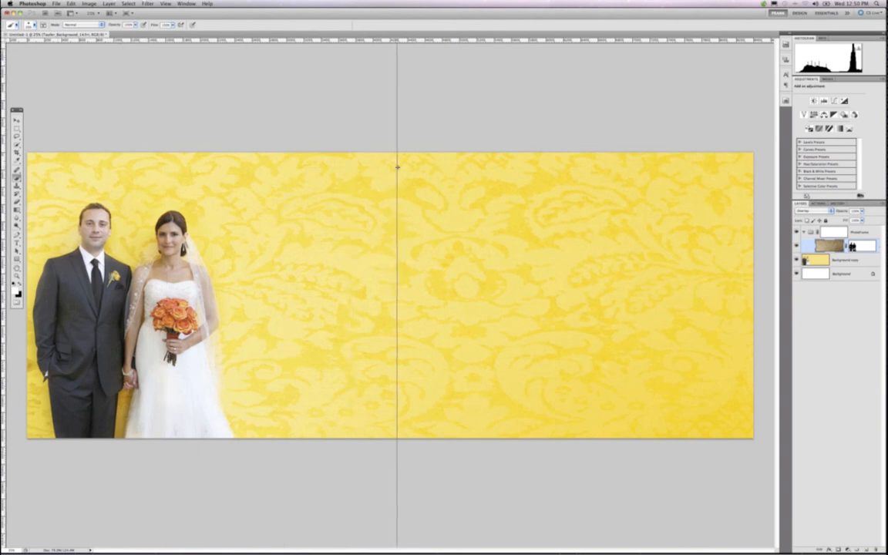
key(super+semicolon)
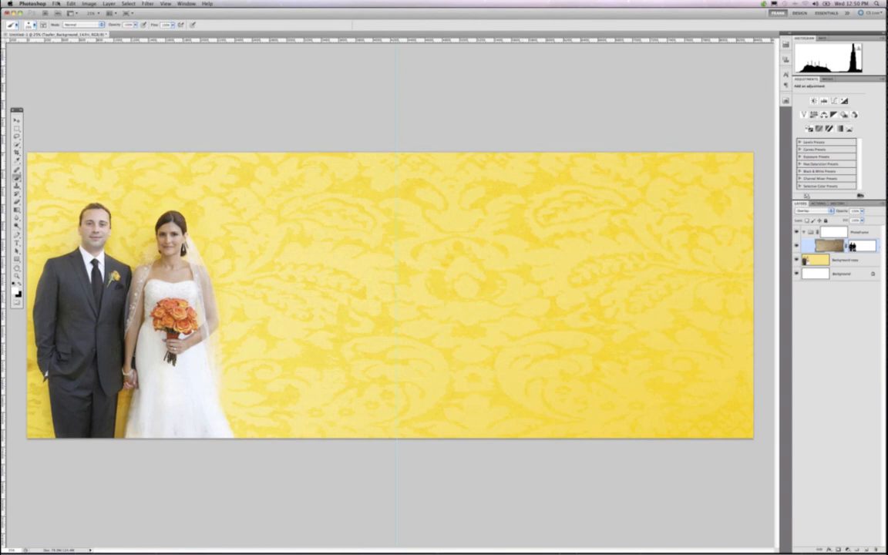
Open Texture sample.jpg from the OnOne folder on the Desktop and examine its before-and-after wall texture at 100%.
click(56, 4)
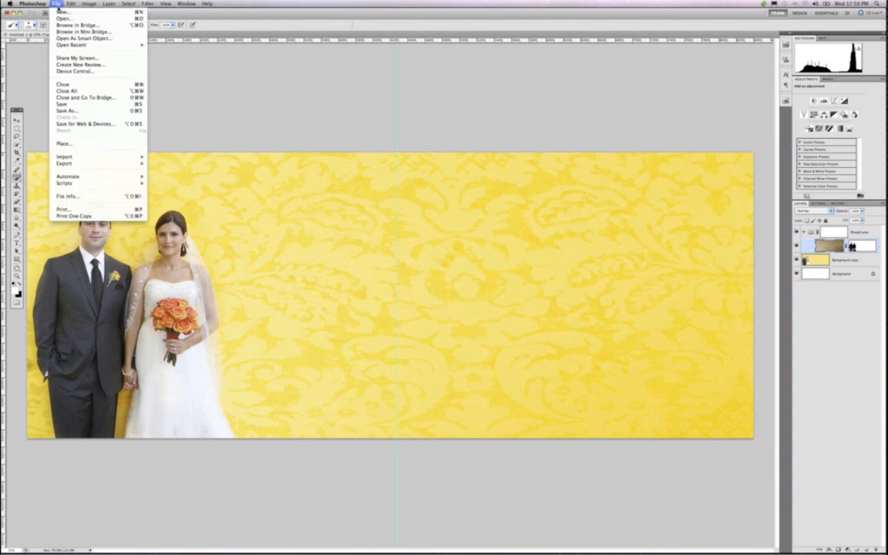
click(75, 25)
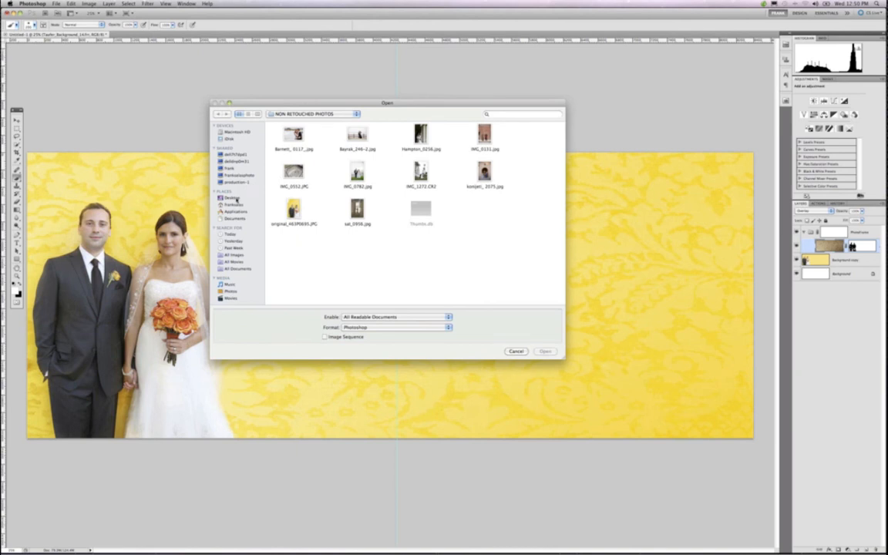
click(236, 199)
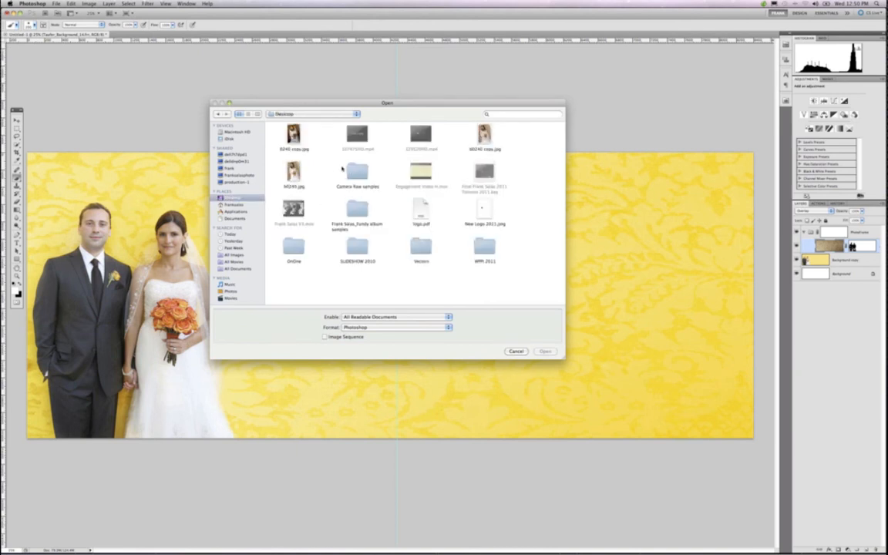
double_click(294, 247)
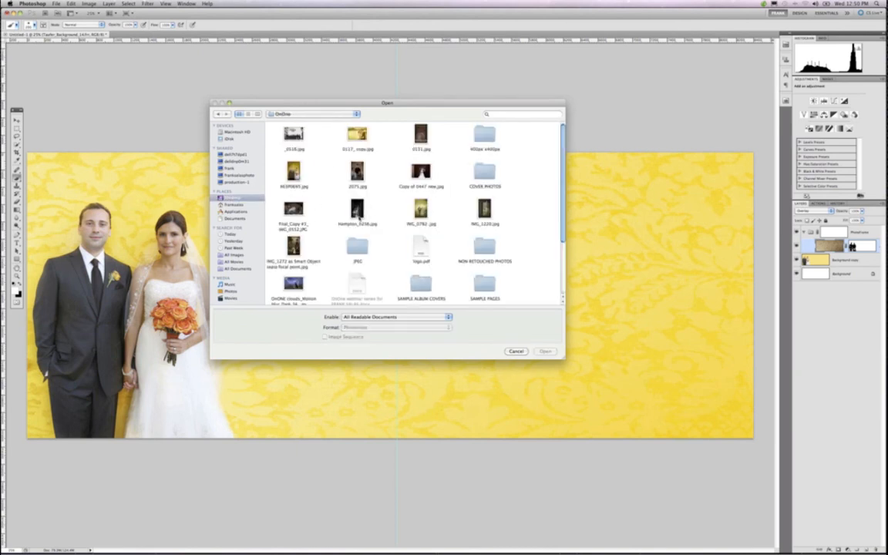
scroll(372, 199, down, 5)
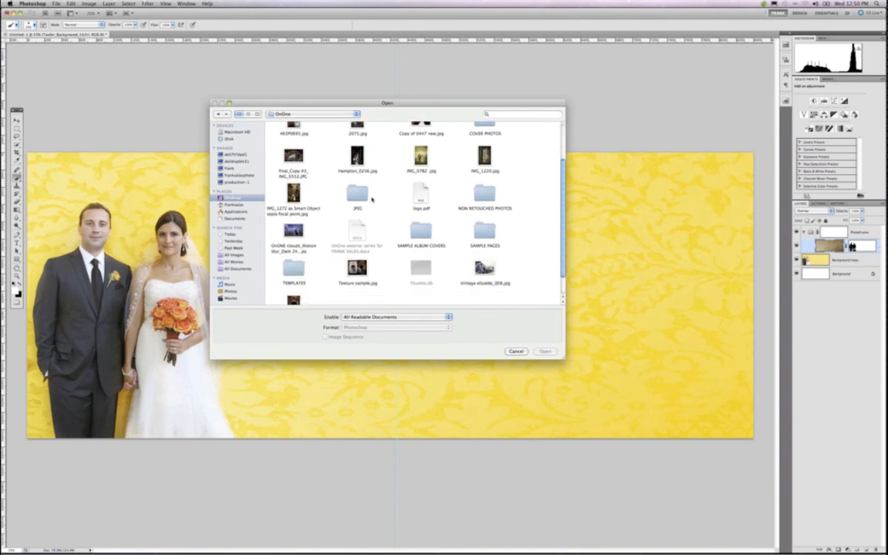
click(358, 254)
click(545, 351)
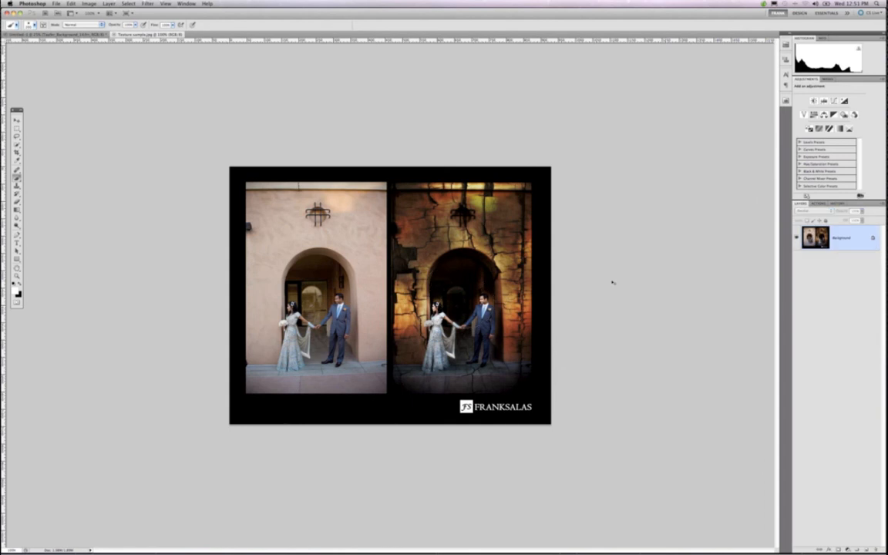
key(super+0)
key(super+1)
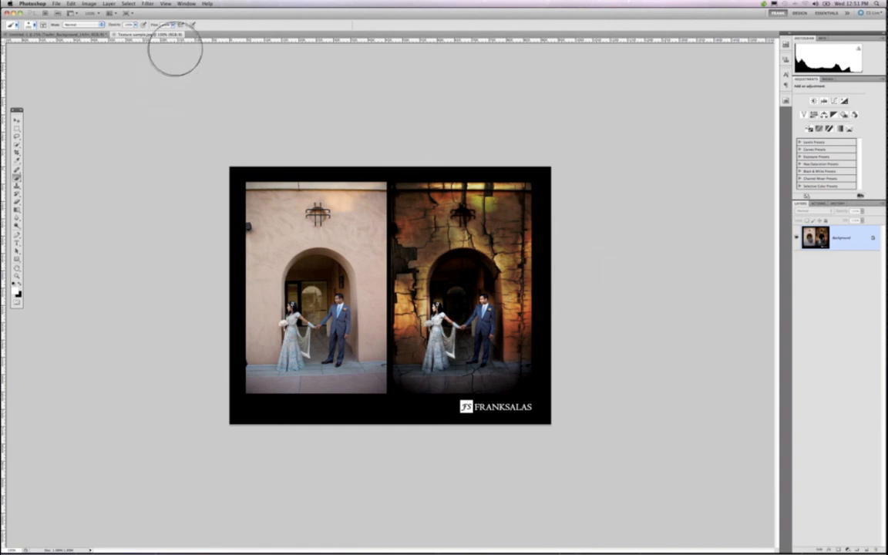
Close the texture sample and close the Untitled-1 cover document without saving its changes.
click(114, 35)
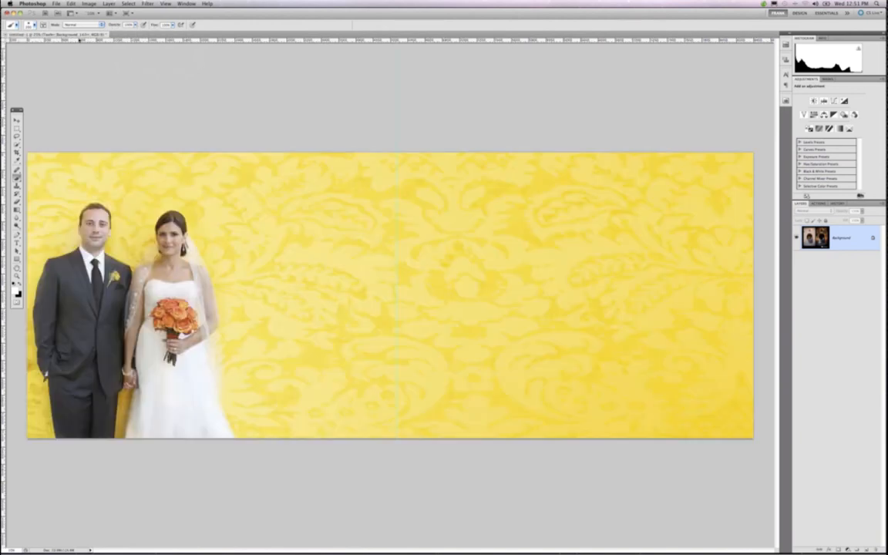
click(6, 35)
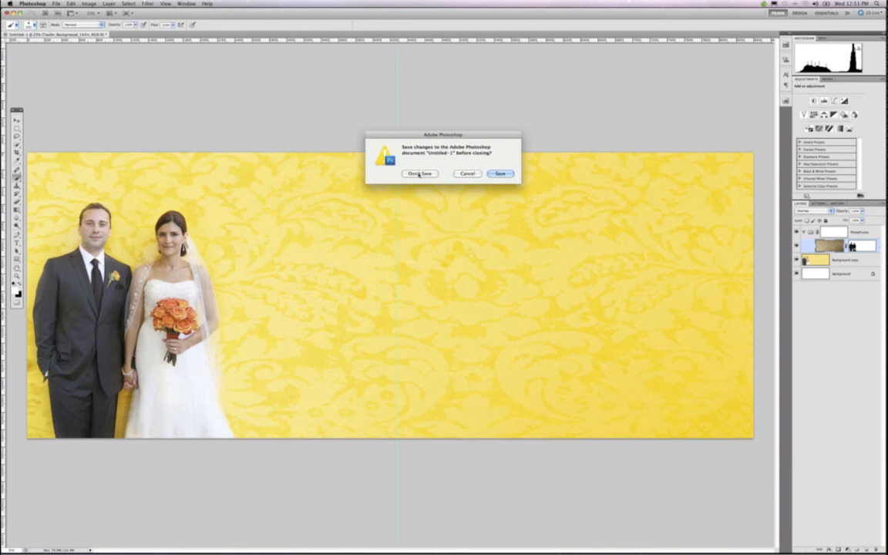
click(418, 174)
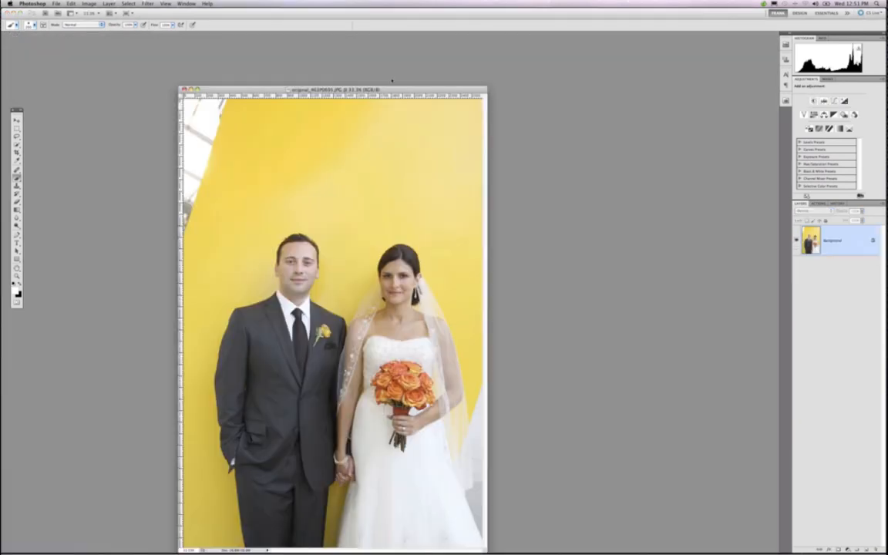
Open the edited couple photo 463P0695.jpg from the OnOne folder alongside the original photo.
drag(380, 89, 401, 70)
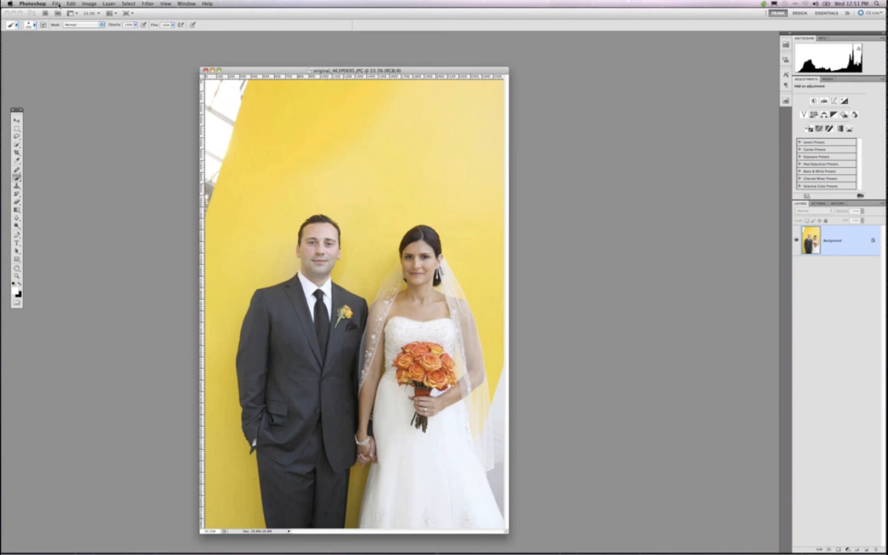
click(57, 4)
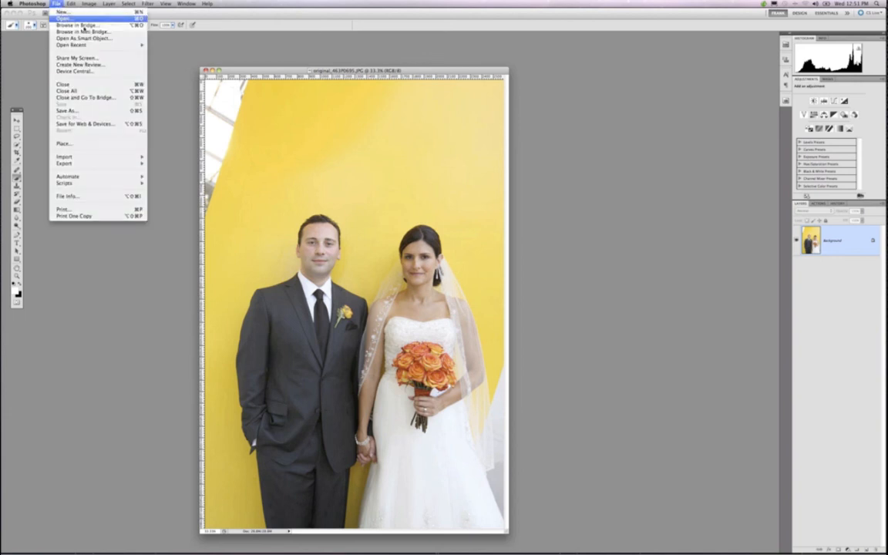
click(189, 75)
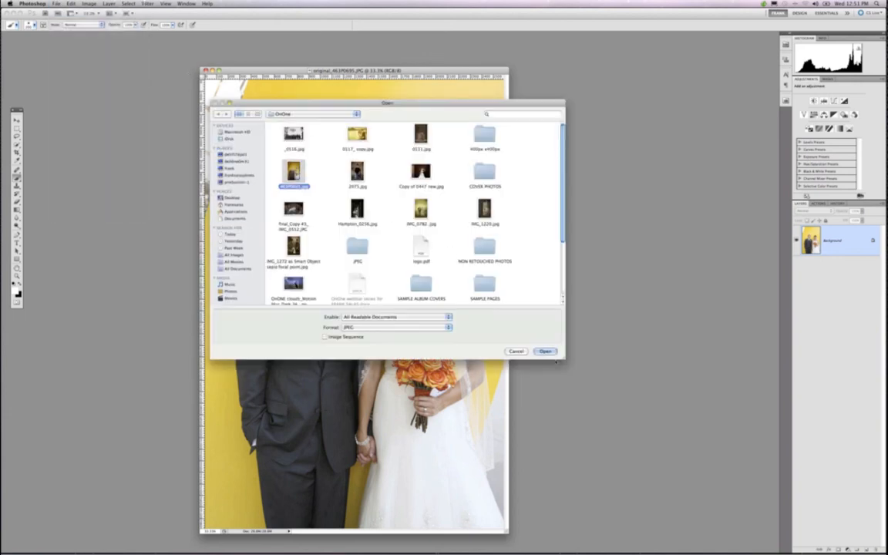
click(547, 351)
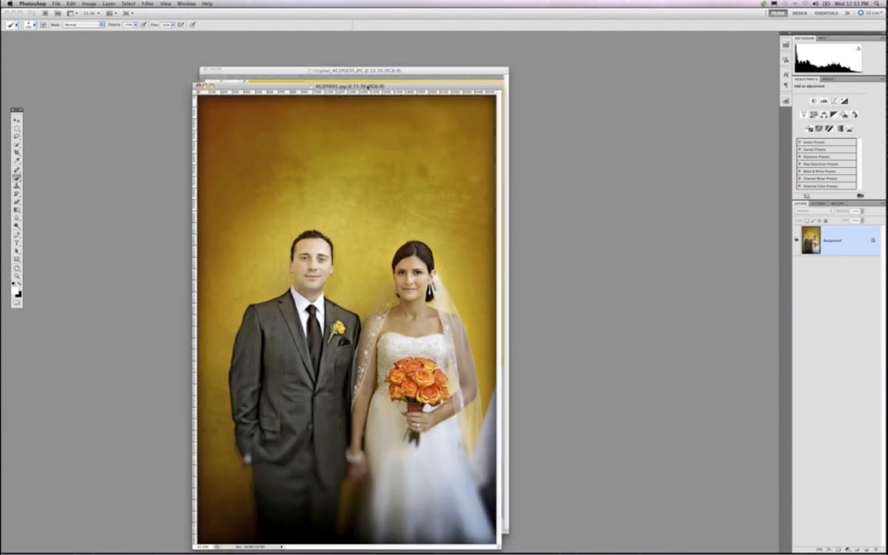
Arrange the original and edited couple photos side by side for comparison, then close the edited 463P0695.jpg.
drag(436, 85, 684, 59)
drag(283, 71, 163, 72)
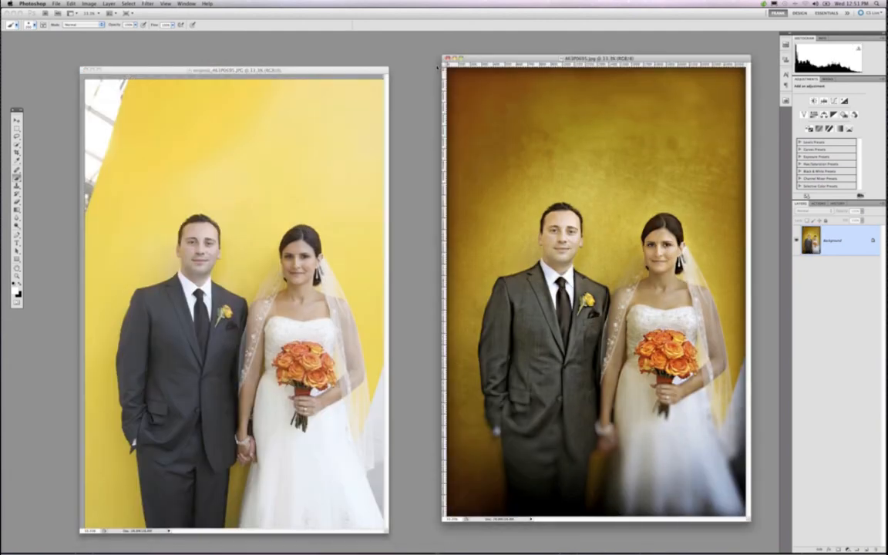
drag(494, 59, 437, 67)
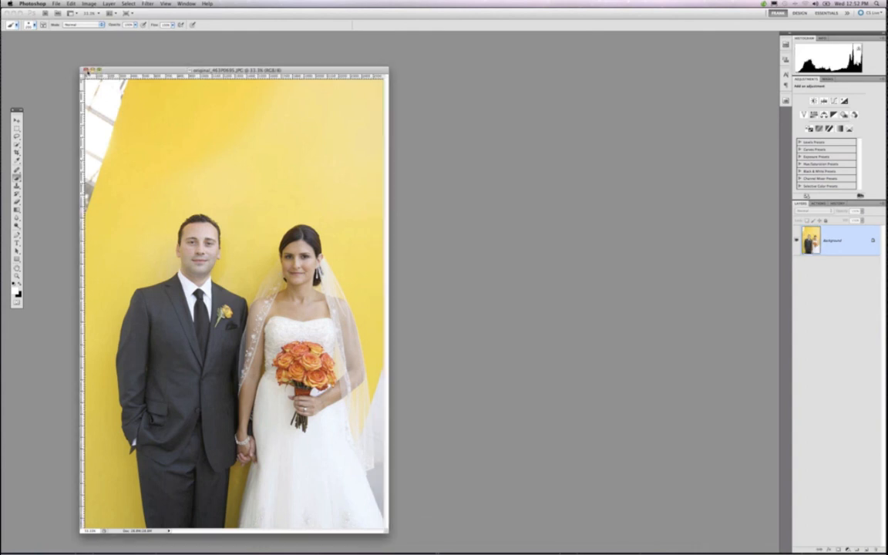
Close the original couple photo and open OnONE Image Box 10x10 Album.psd from the SAMPLE ALBUM COVERS folder.
click(86, 70)
click(56, 4)
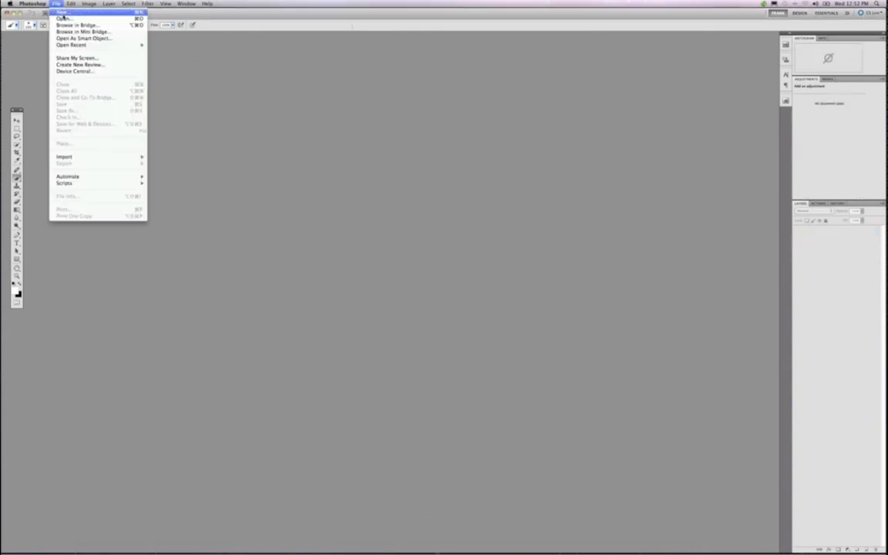
click(63, 18)
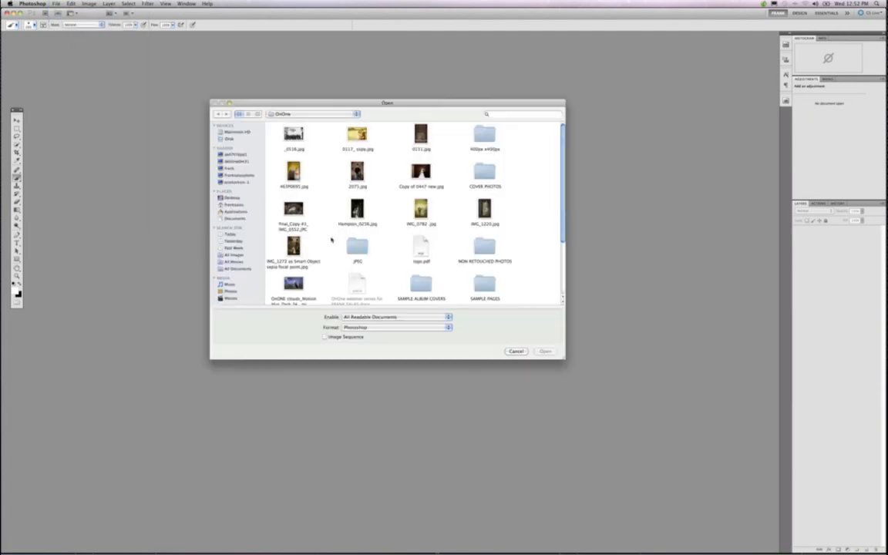
scroll(341, 240, down, 5)
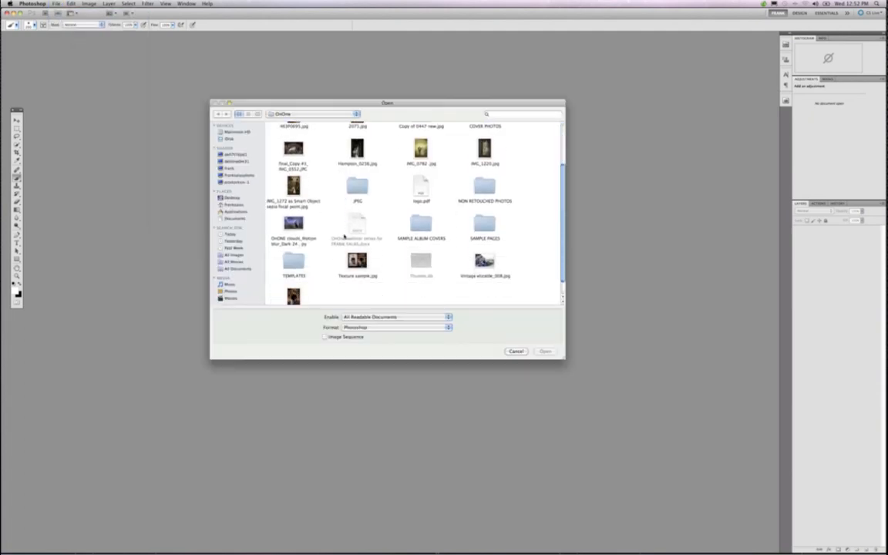
double_click(421, 207)
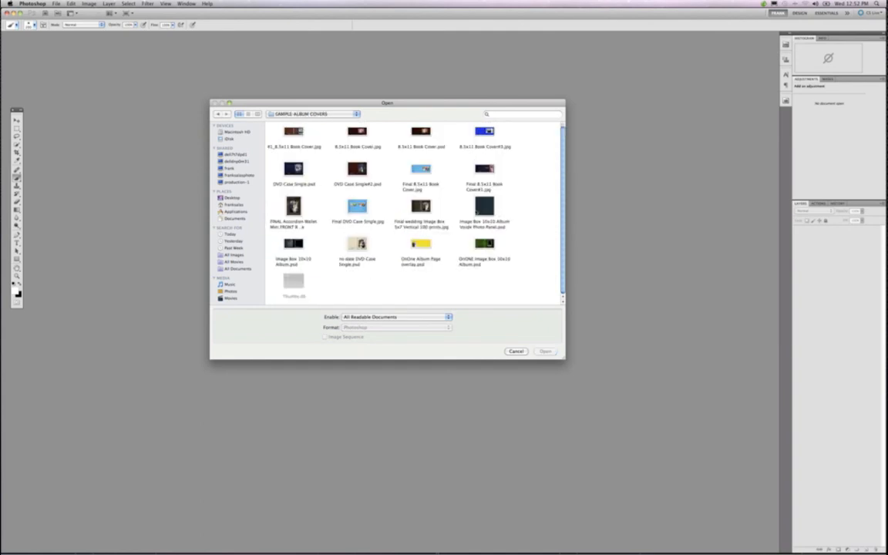
click(482, 247)
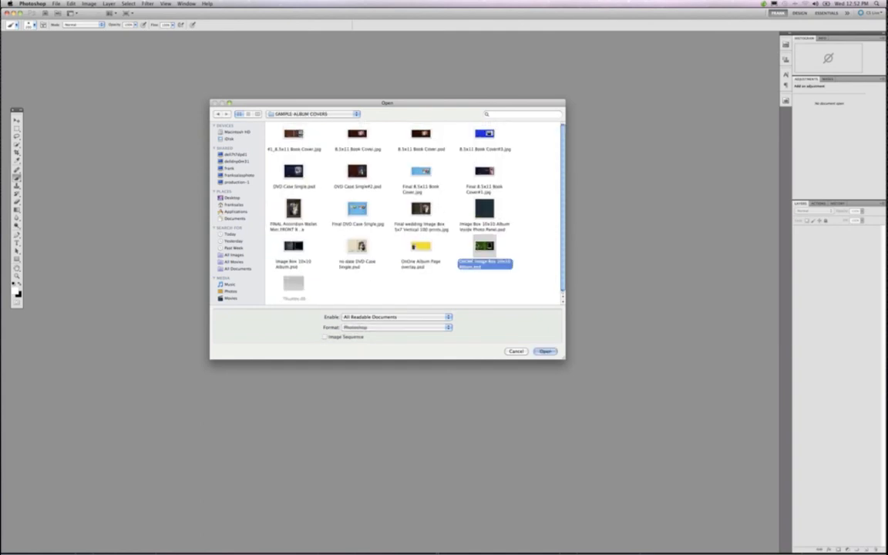
click(545, 351)
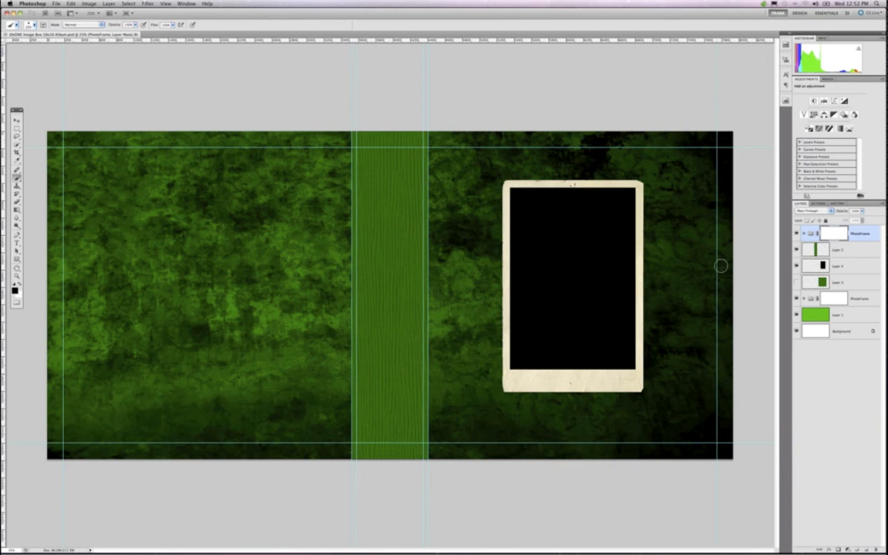
Toggle the spine's Layer 2 and the upper PhotoFrame group off and on to examine what each adds to the cover.
click(798, 250)
click(798, 250)
click(797, 249)
click(797, 250)
click(798, 233)
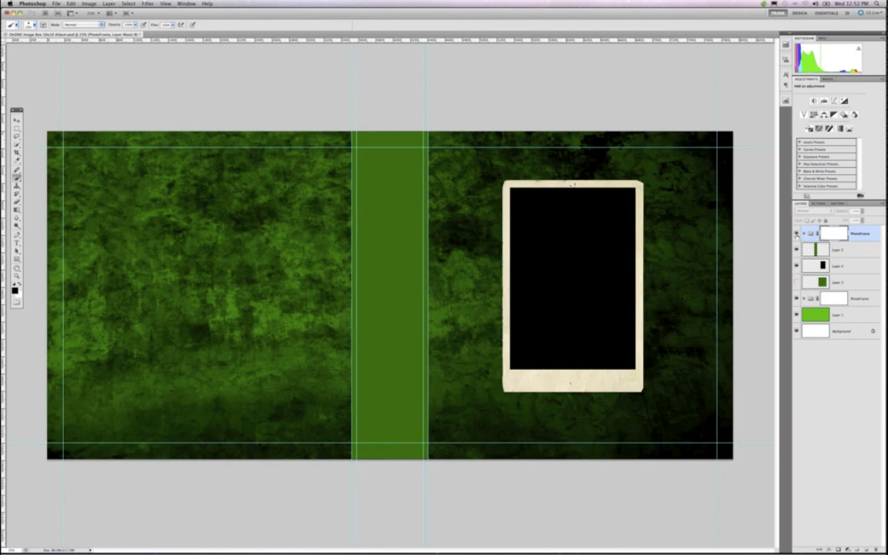
click(798, 234)
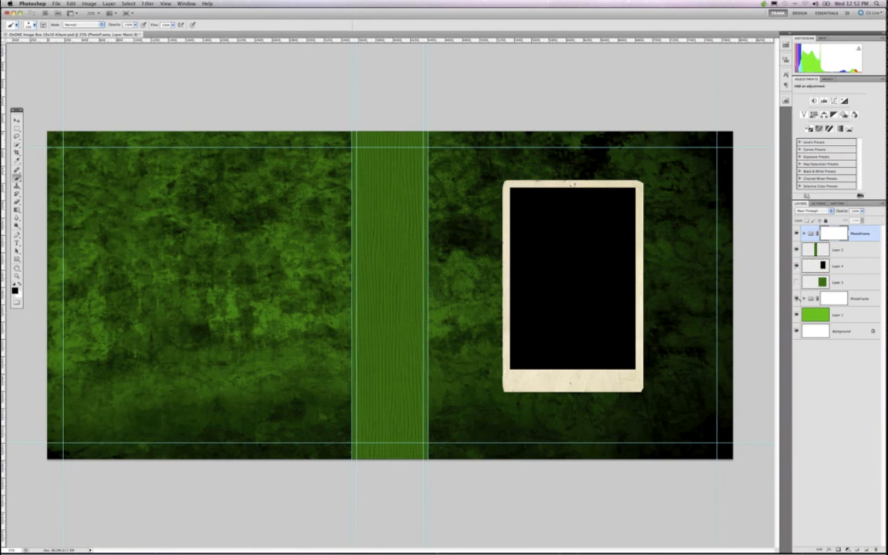
Examine the lower PhotoFrame group's composition by hiding its texture and background layers and showing them again one by one.
click(804, 298)
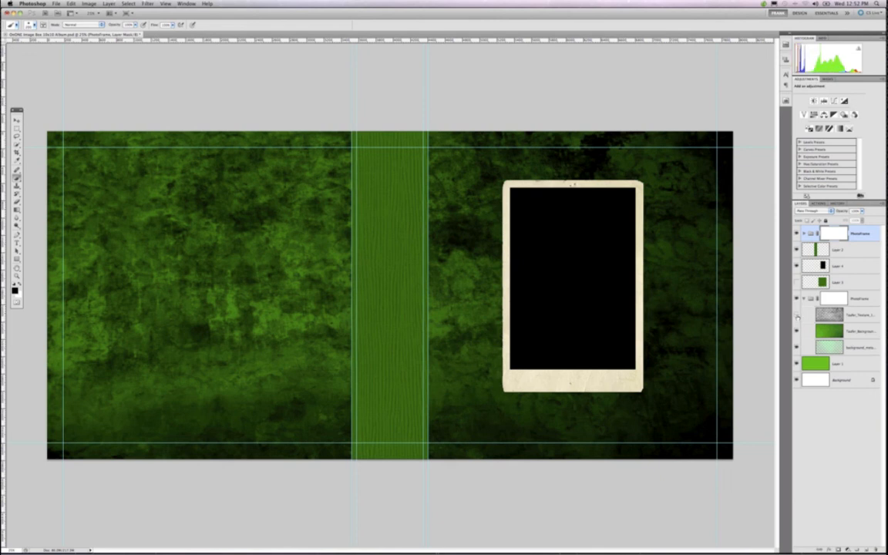
click(797, 315)
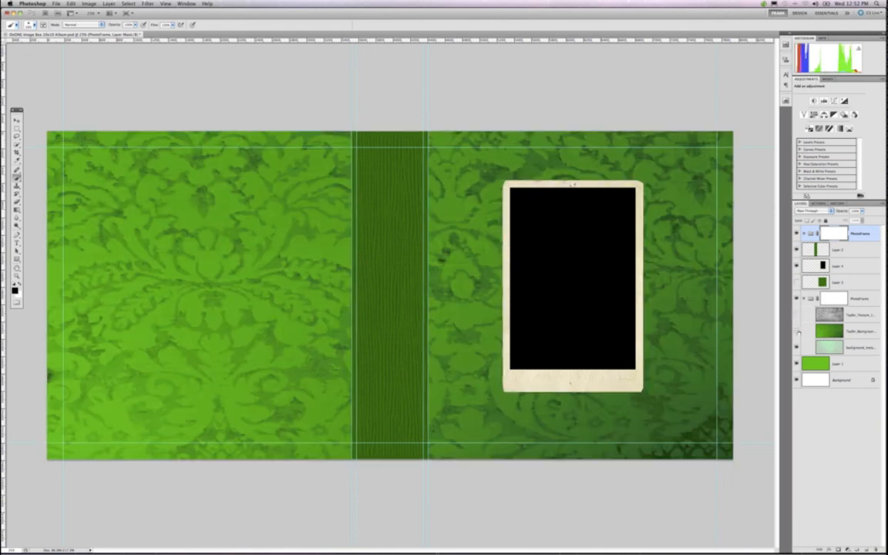
click(797, 331)
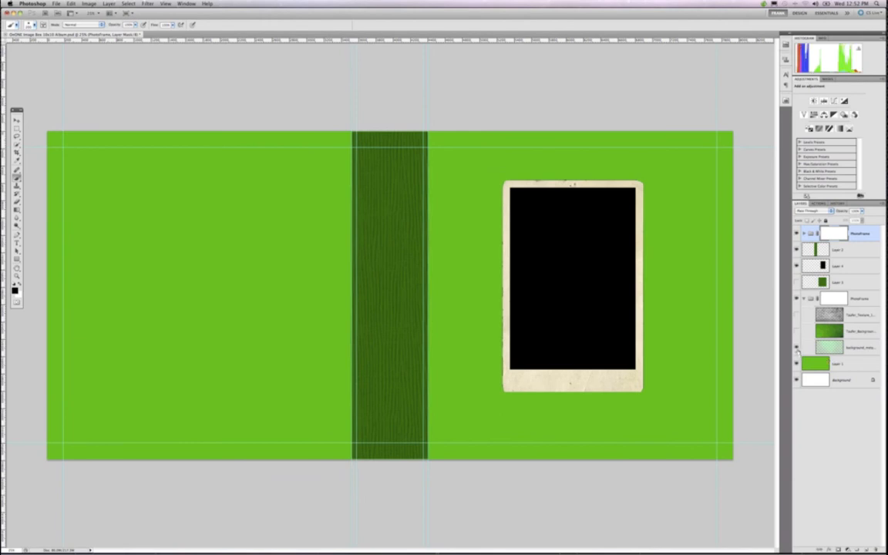
click(797, 347)
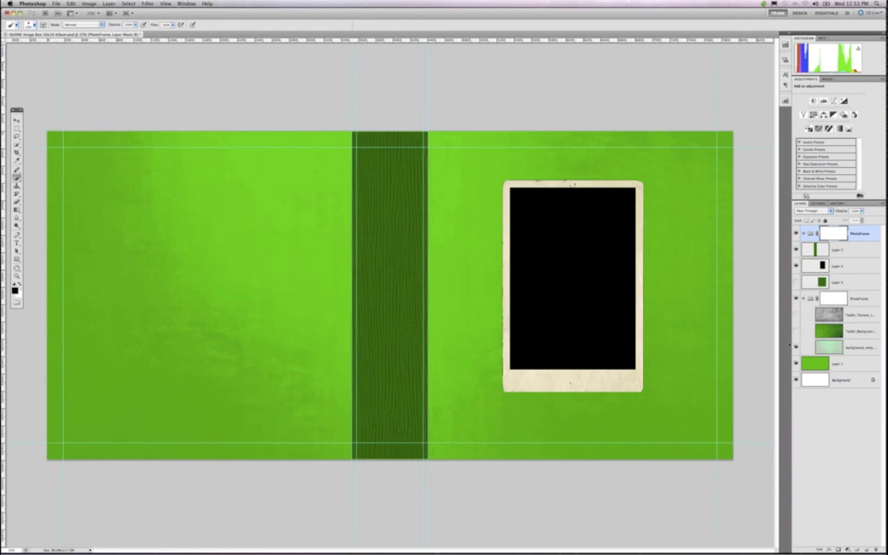
drag(790, 346, 784, 346)
click(791, 333)
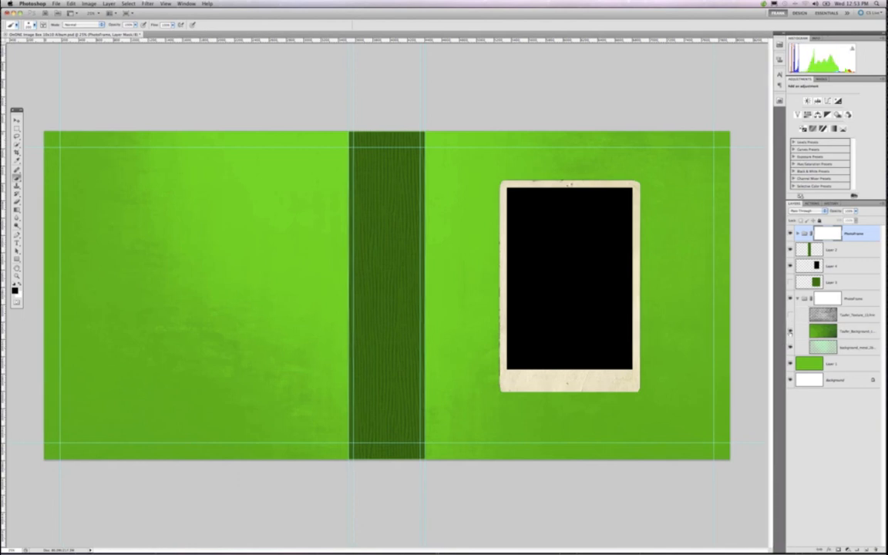
click(790, 333)
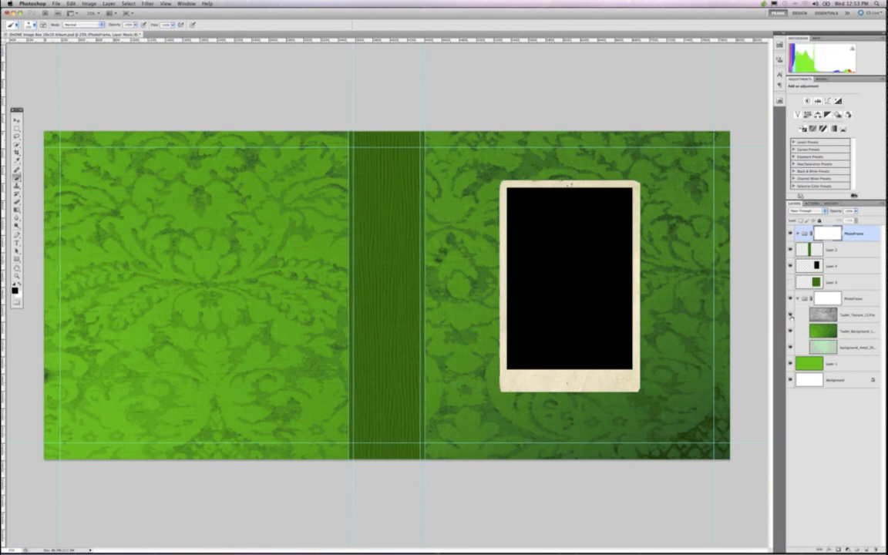
click(789, 316)
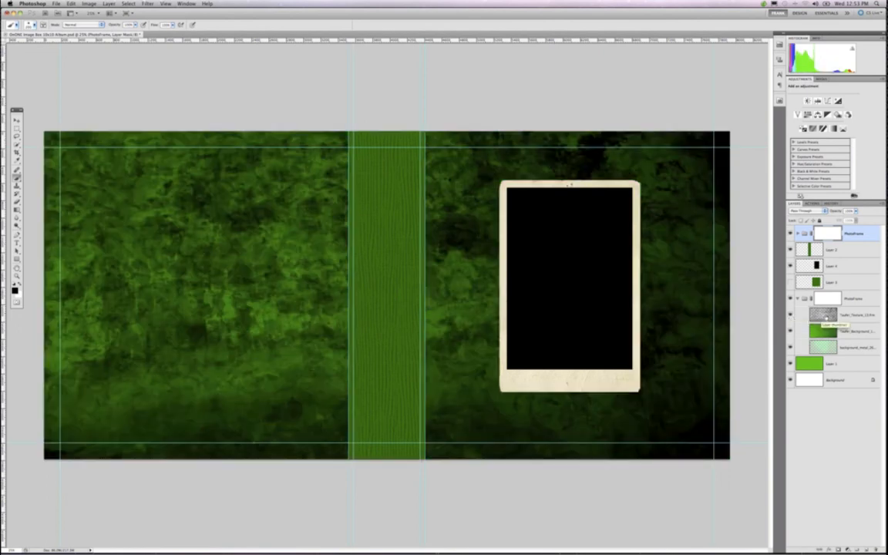
Reduce the opacity of the texture layer in the lower PhotoFrame group so the damask background shows through.
click(826, 316)
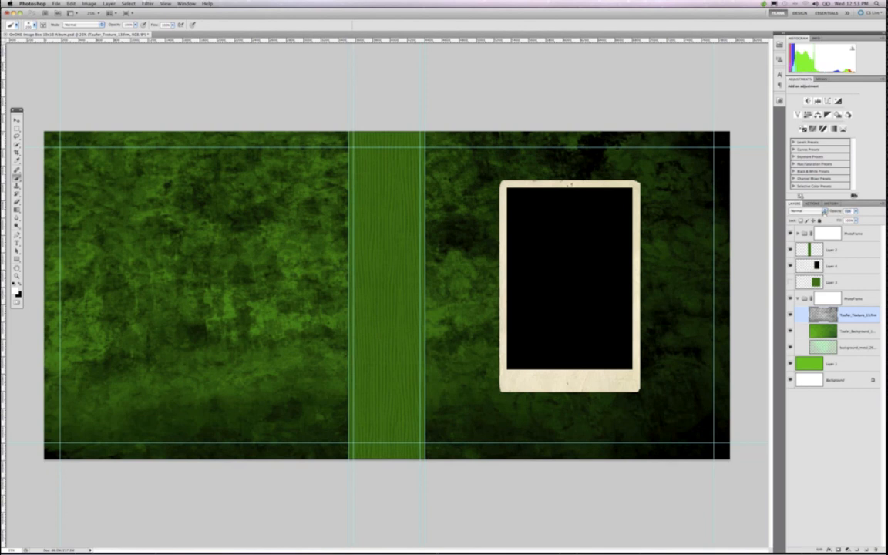
key(shift+plus)
key(shift+plus)
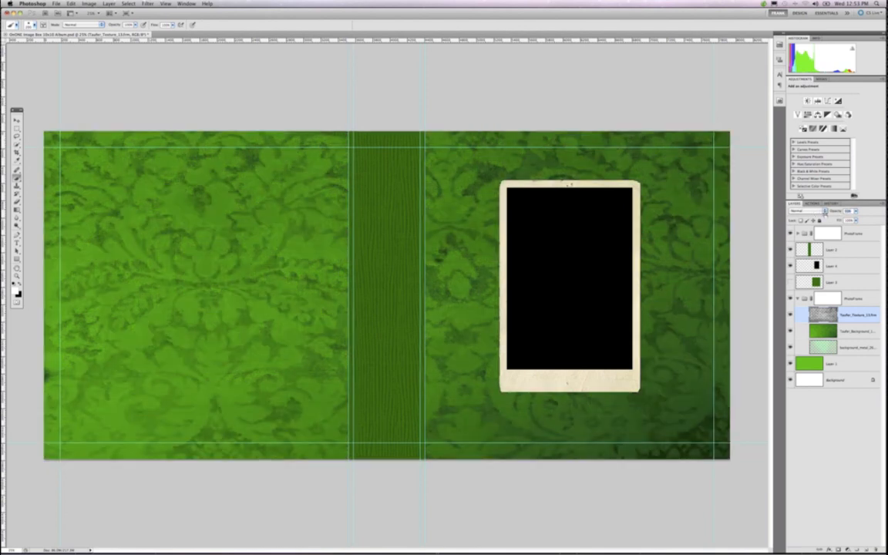
key(shift+plus)
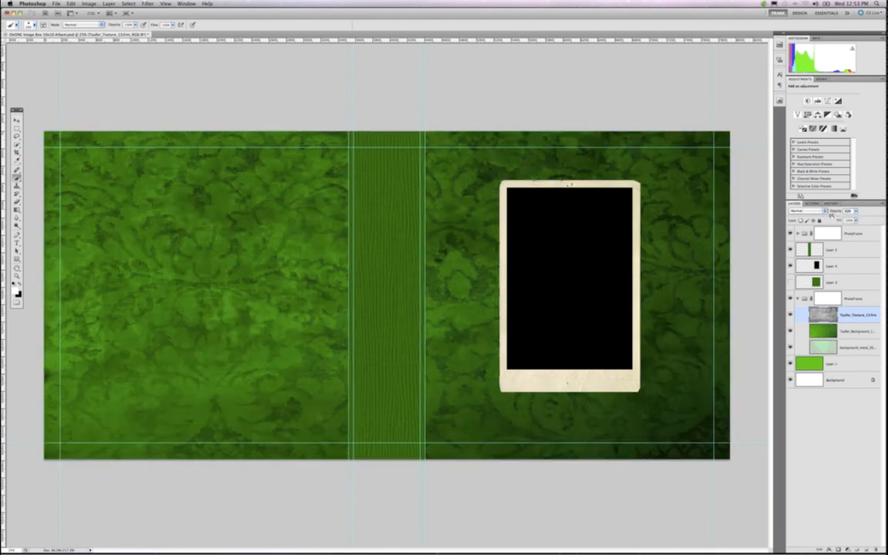
key(shift+plus)
key(shift+plus)
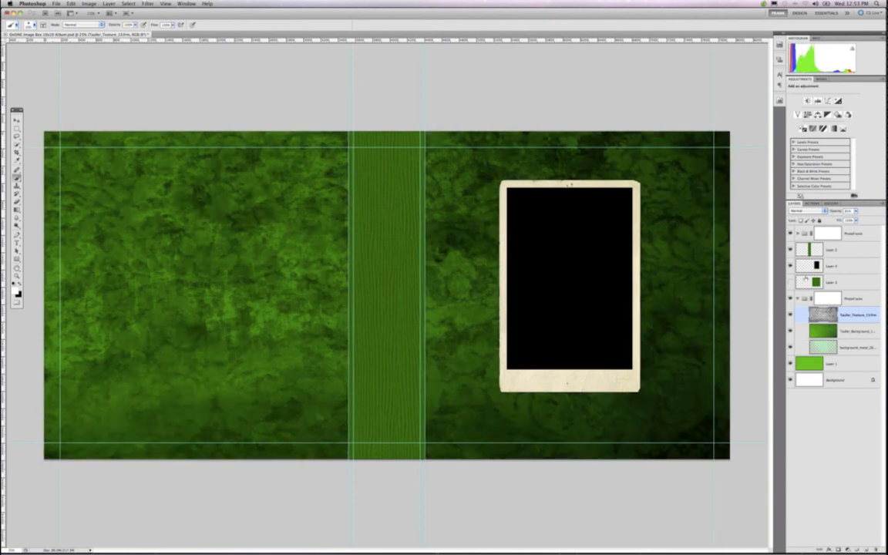
key(shift+plus)
Toggle the visibility of Layer 3 and the black photo placeholder on Layer 4 to compare the front cover.
click(790, 282)
click(790, 282)
click(791, 266)
click(790, 266)
Open New Logo 2011.png from the Desktop alongside the album cover.
click(56, 3)
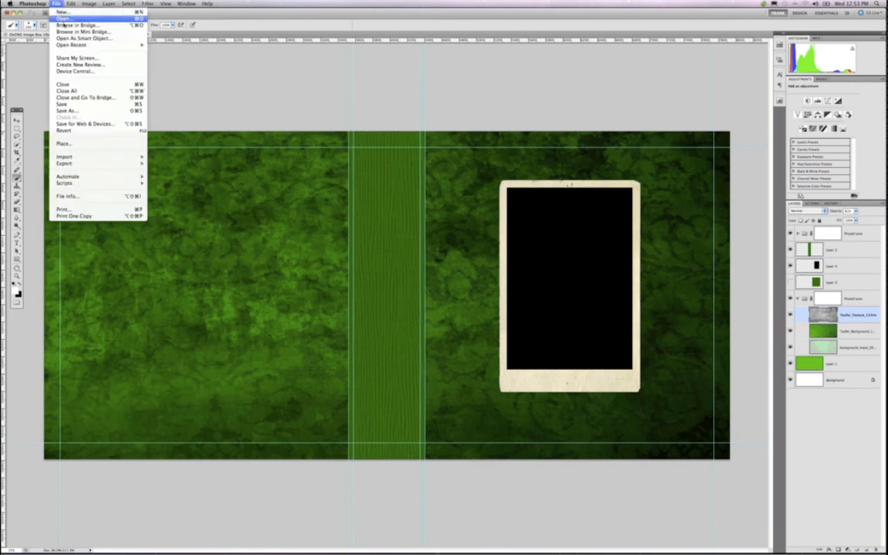
click(56, 4)
click(233, 198)
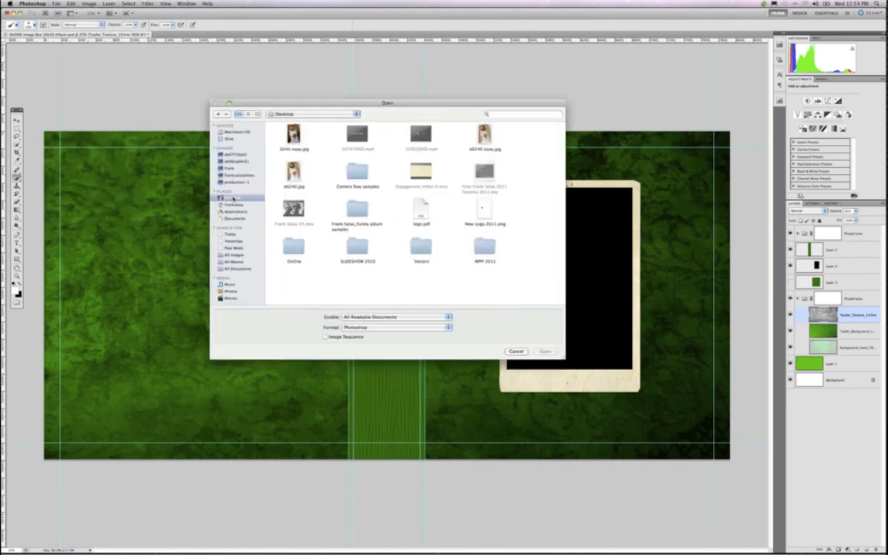
click(478, 207)
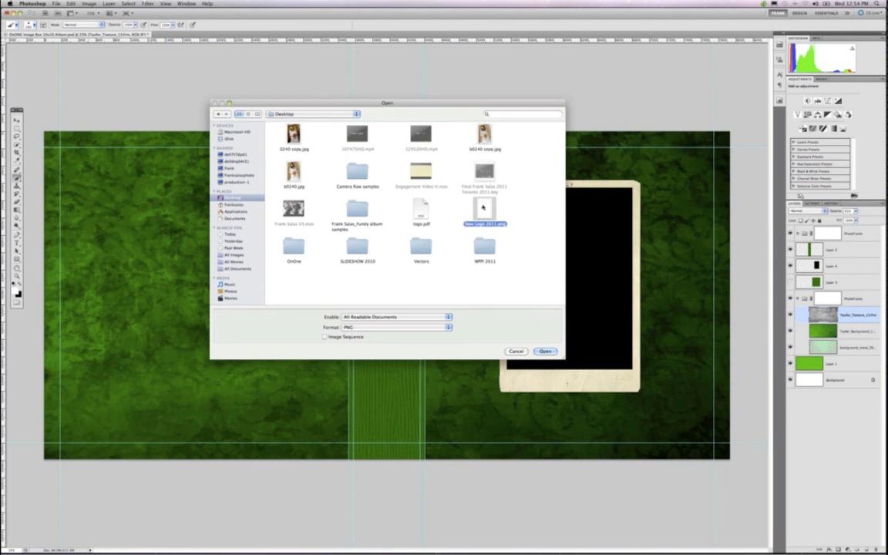
click(544, 352)
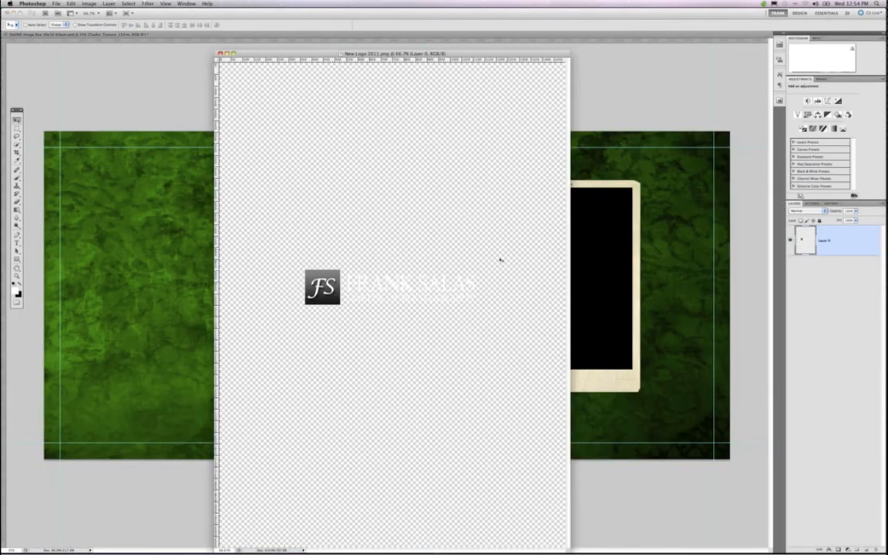
Copy the studio logo into the album cover document and position it near the bottom centre of the back cover.
drag(286, 261, 127, 376)
click(251, 151)
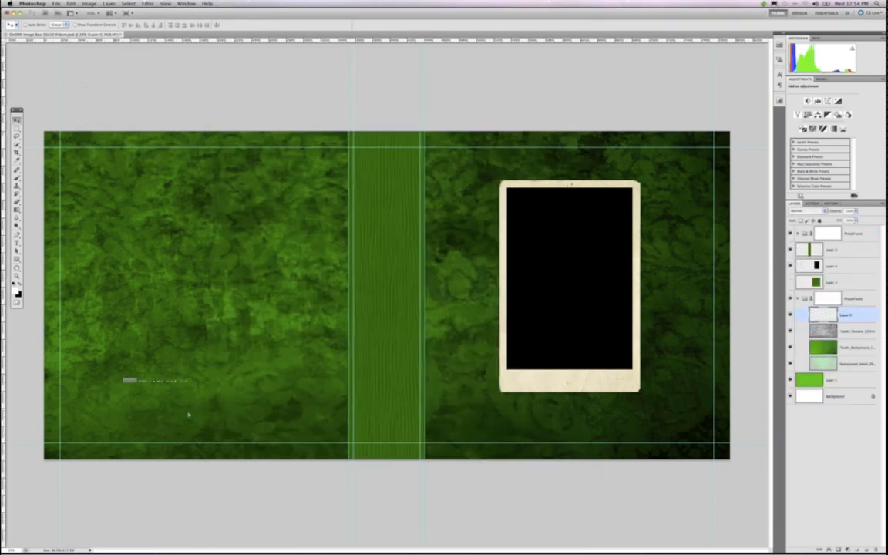
drag(133, 377, 193, 419)
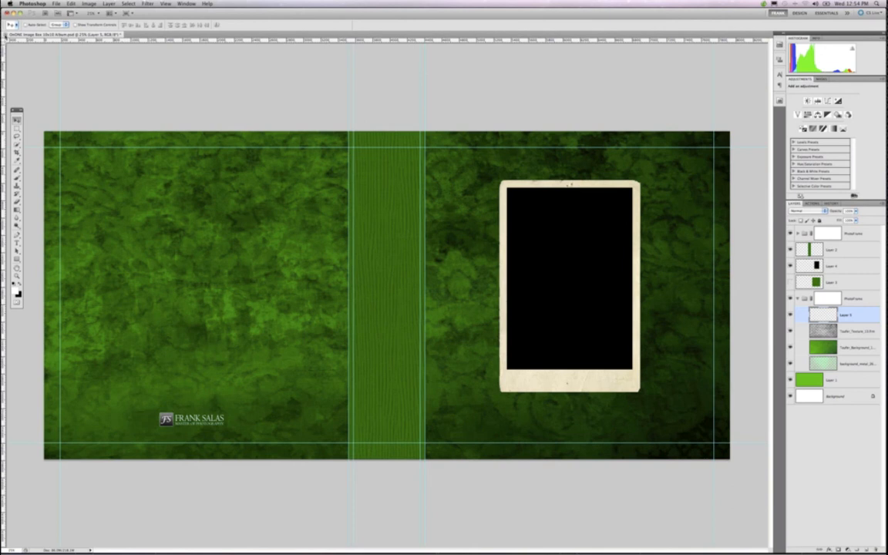
Close the album cover without saving its changes and close the logo file.
click(6, 34)
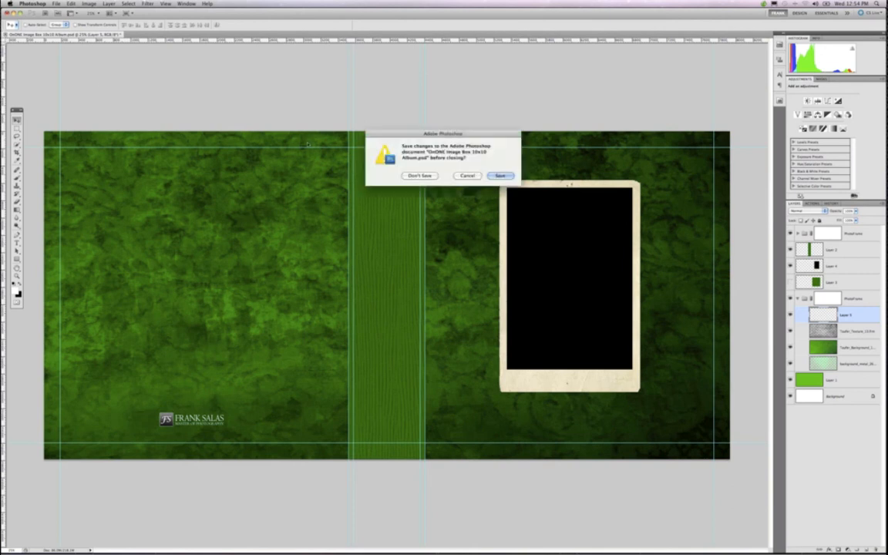
click(410, 176)
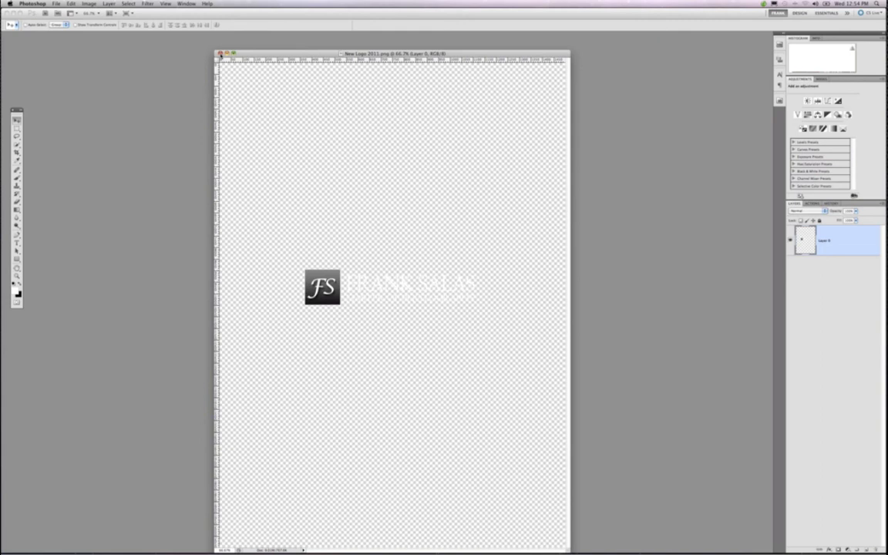
click(220, 54)
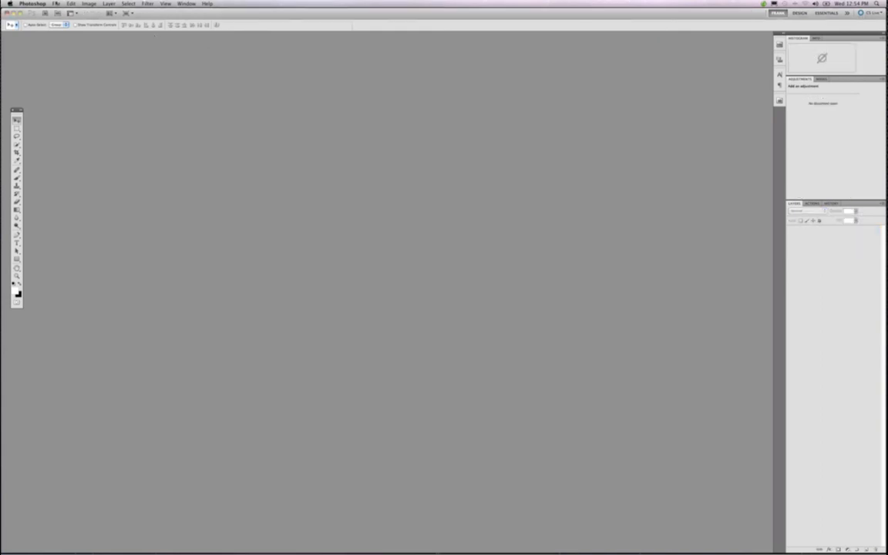
Browse the OnOne folder on the Desktop for album sample files to open.
click(56, 4)
click(63, 20)
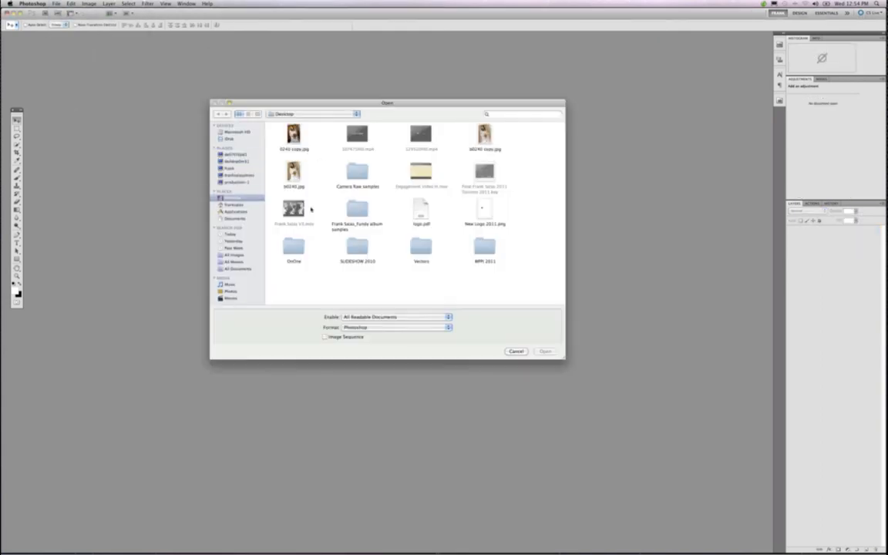
click(296, 247)
double_click(296, 247)
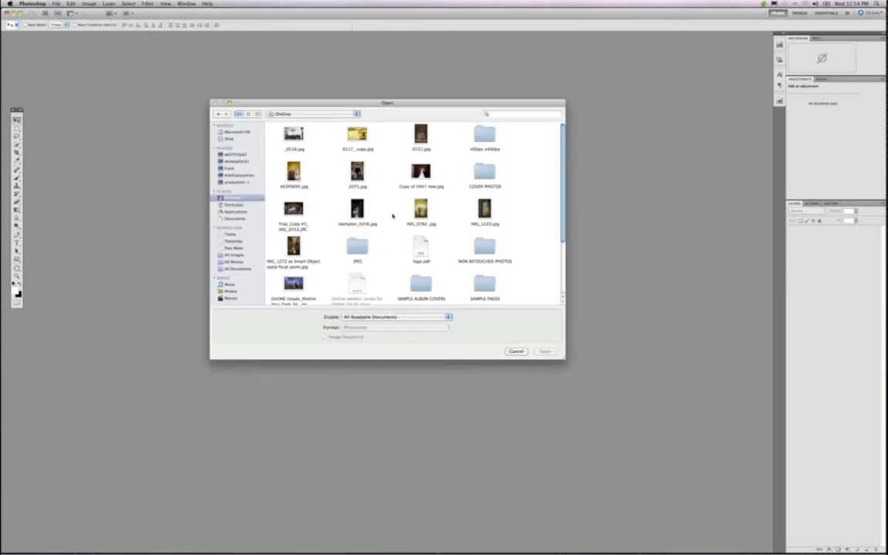
scroll(395, 206, down, 3)
scroll(393, 217, down, 2)
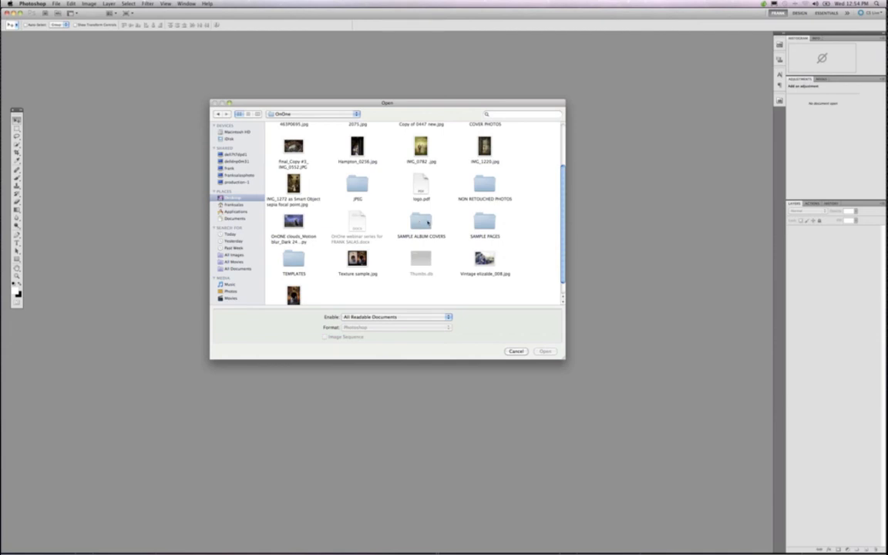
scroll(428, 223, up, 3)
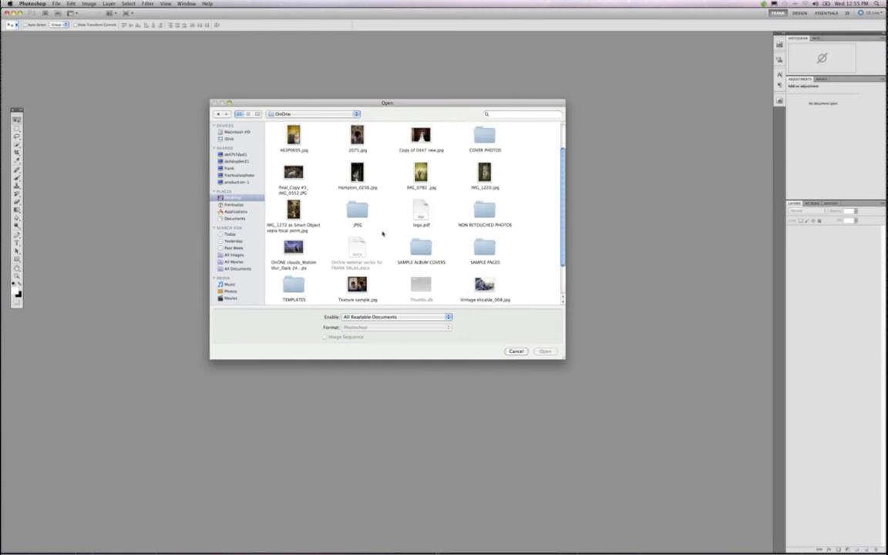
scroll(382, 233, up, 4)
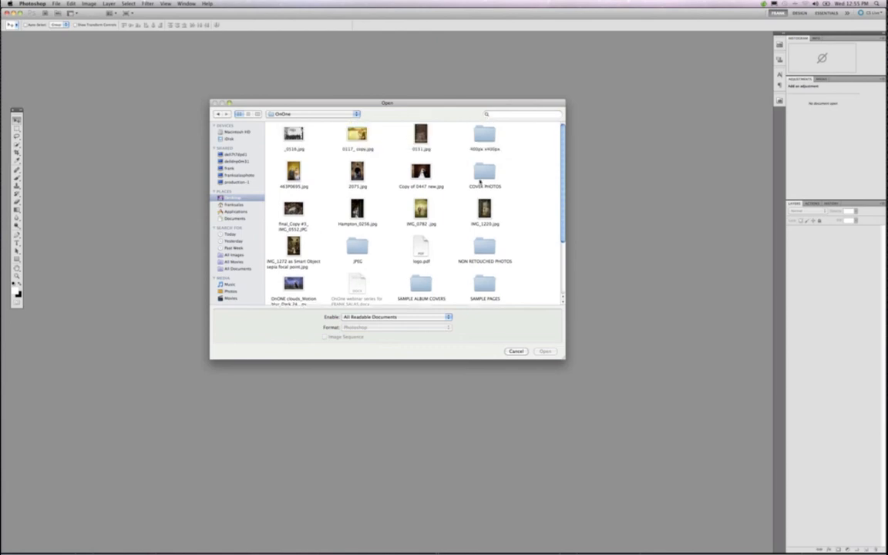
Check the COVER PHOTOS and TEMPLATES folders inside OnOne, returning to the OnOne folder each time.
double_click(484, 167)
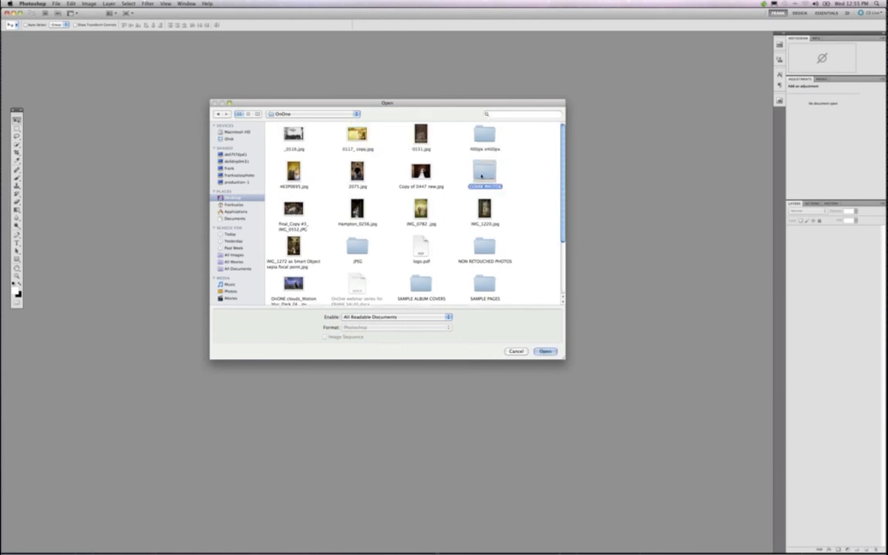
click(218, 114)
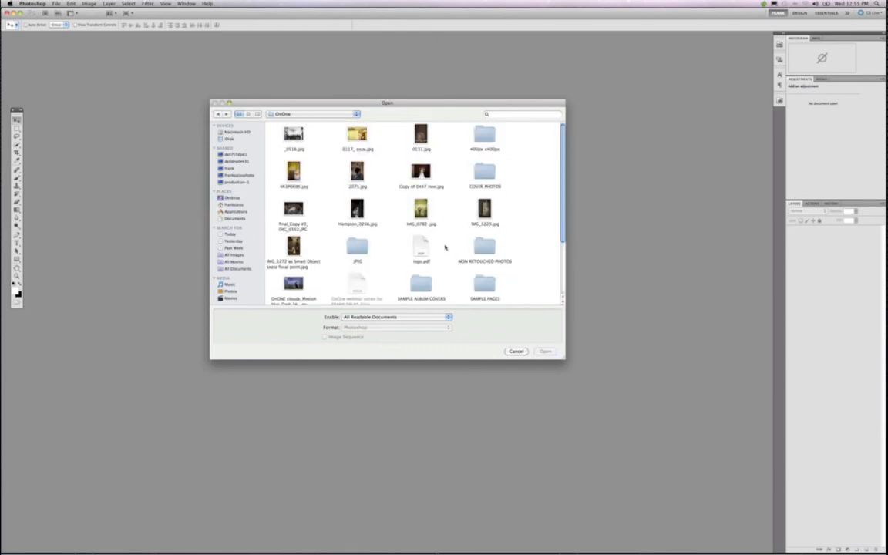
scroll(445, 247, down, 1)
scroll(445, 247, down, 5)
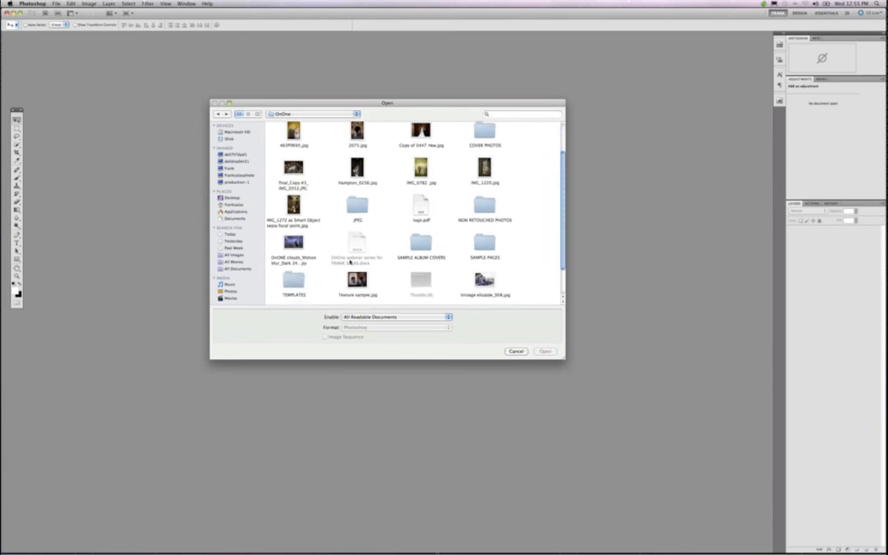
double_click(445, 248)
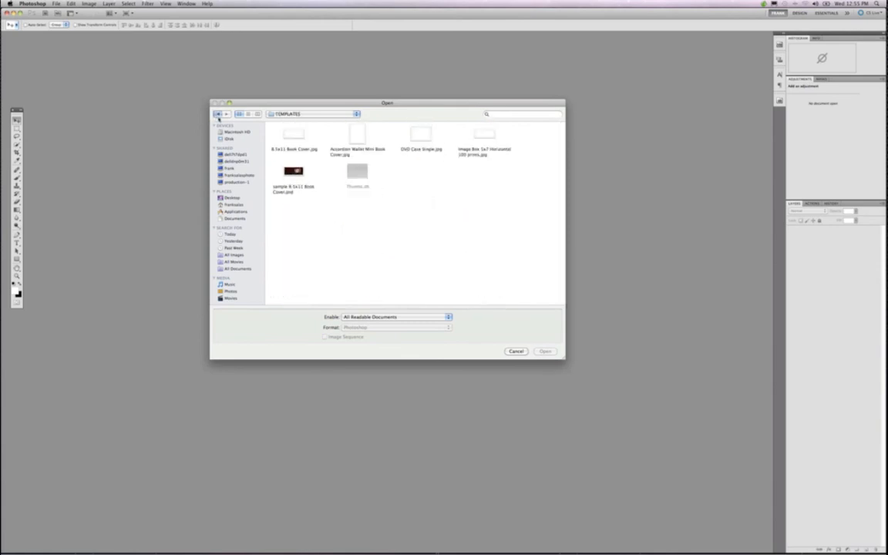
click(218, 114)
Open the guest book 8.5x11 WHCC Template image from the SAMPLE PAGES folder, review its wood-textured page and close it.
scroll(479, 216, down, 5)
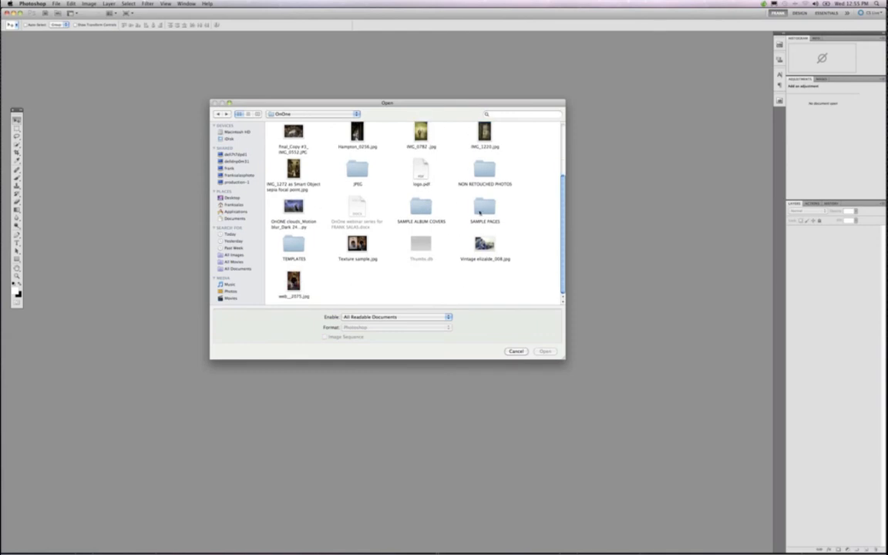
double_click(479, 213)
click(355, 137)
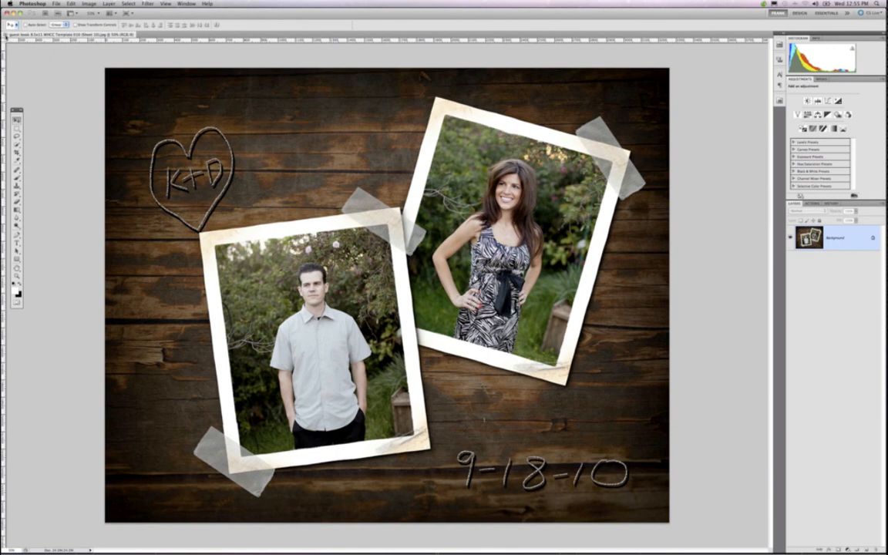
click(6, 34)
Open 8.5x11 Horizontal Hinged Book Page.jpg from SAMPLE PAGES, view its dark textured background and close it.
click(56, 3)
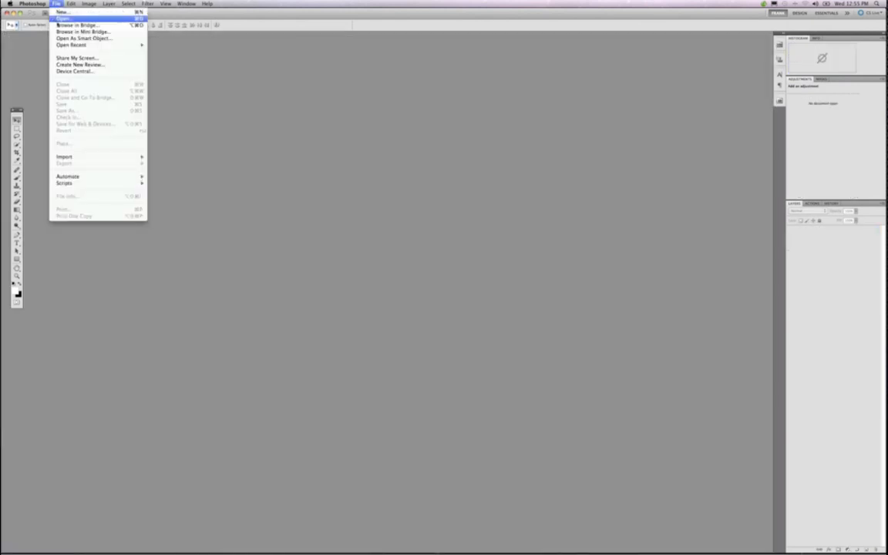
click(356, 170)
double_click(356, 170)
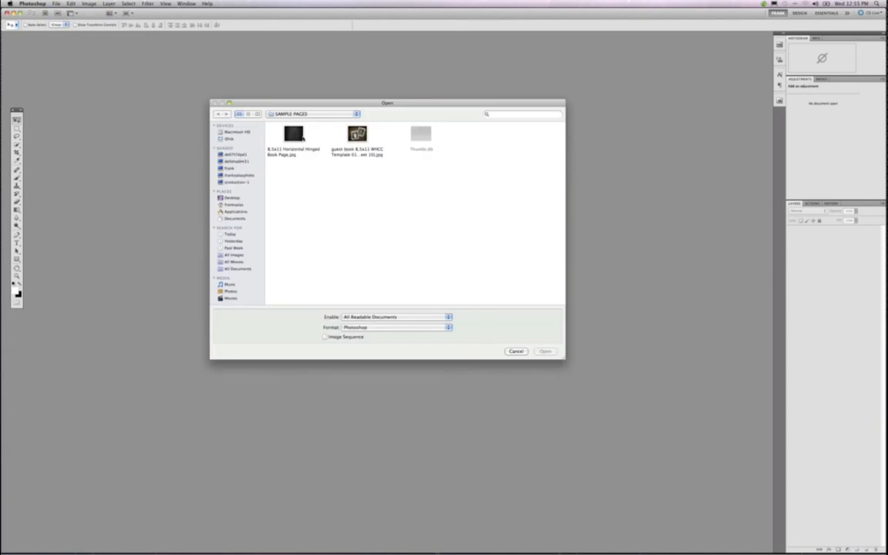
click(293, 136)
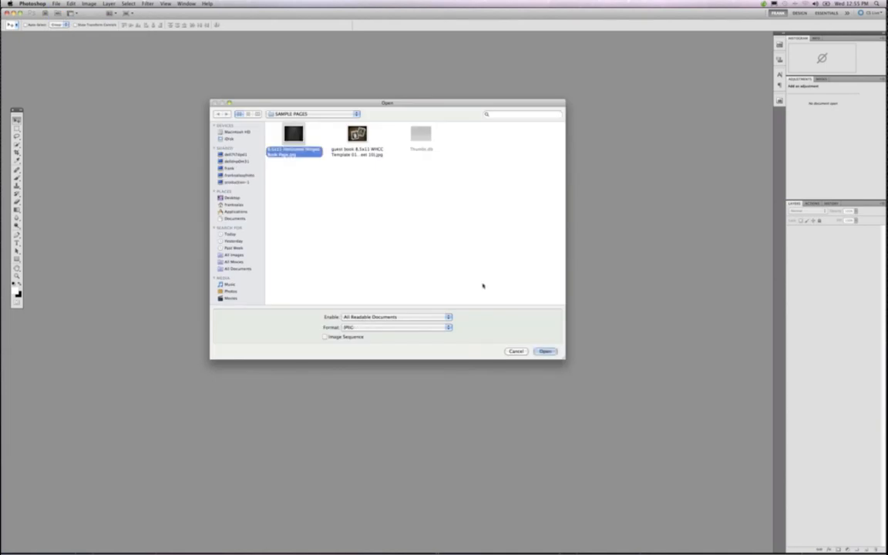
click(545, 352)
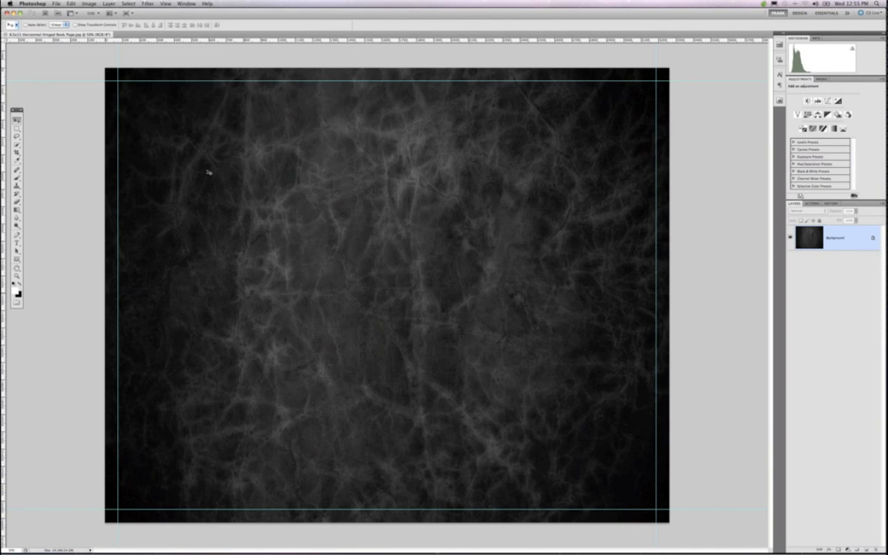
click(5, 35)
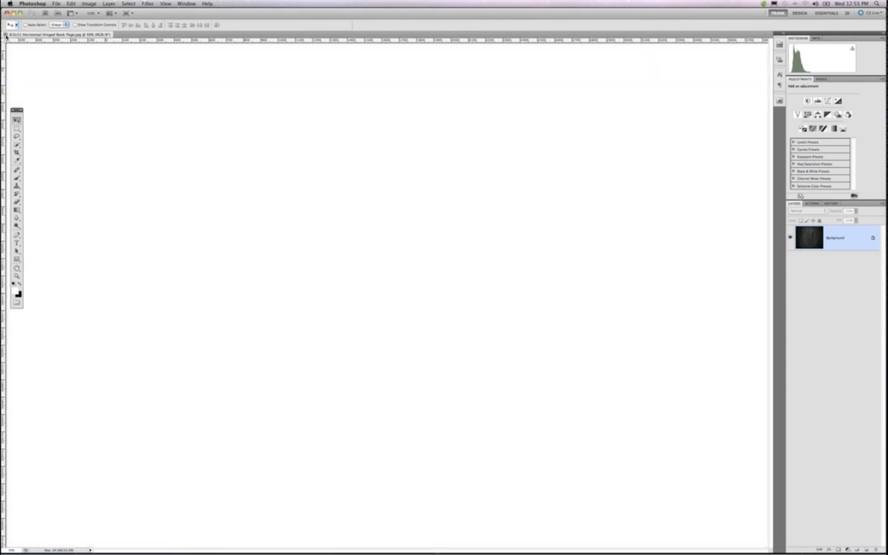
Look through the images and folders in the Desktop's OnOne folder without opening any file.
click(56, 4)
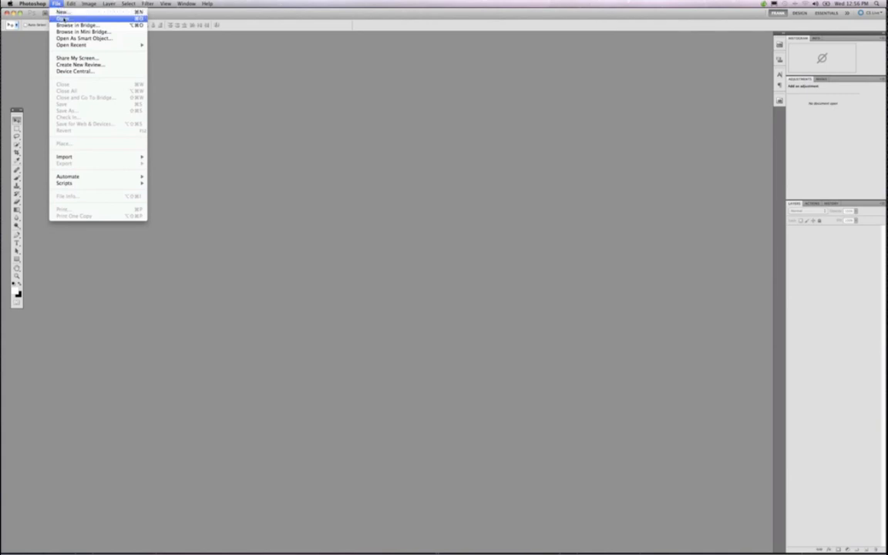
click(63, 18)
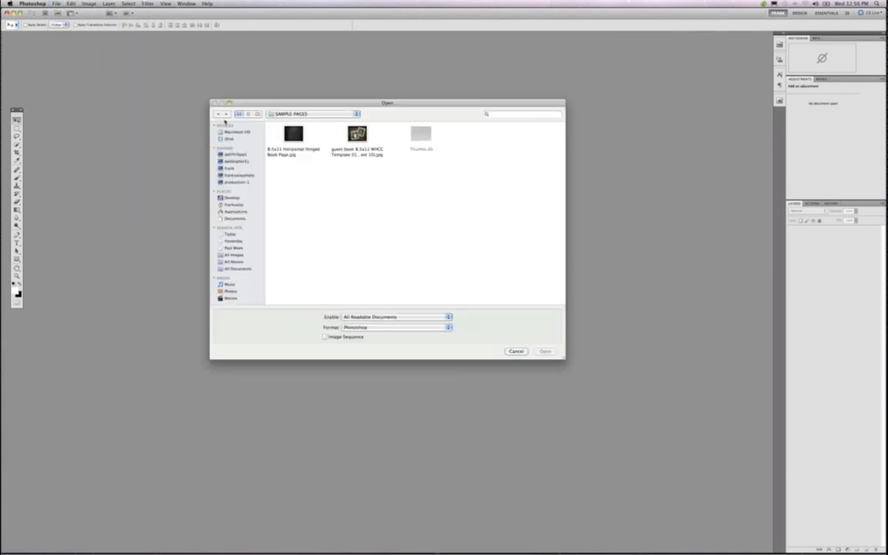
click(229, 198)
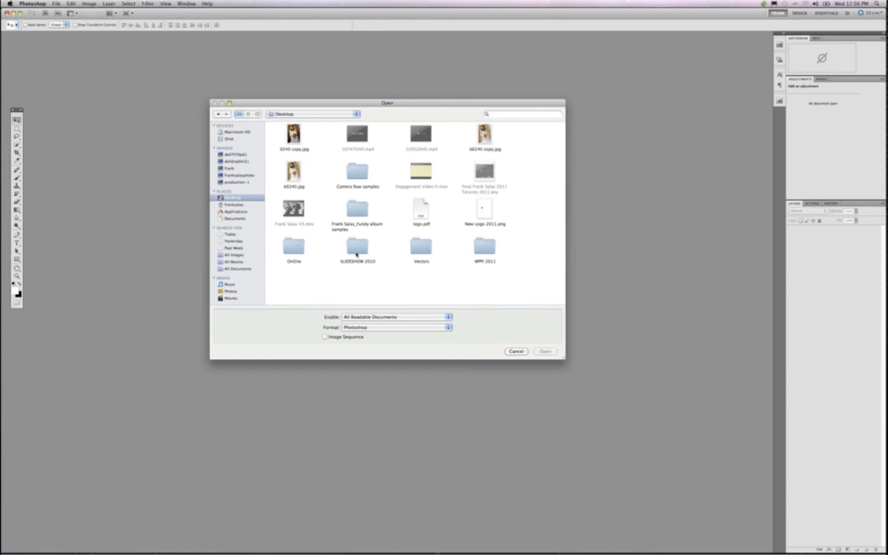
click(301, 252)
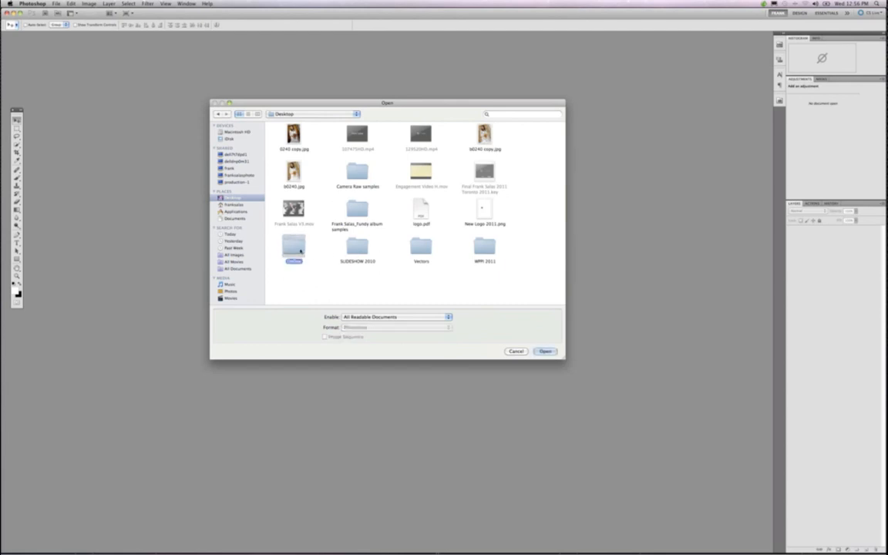
double_click(301, 251)
scroll(325, 238, down, 3)
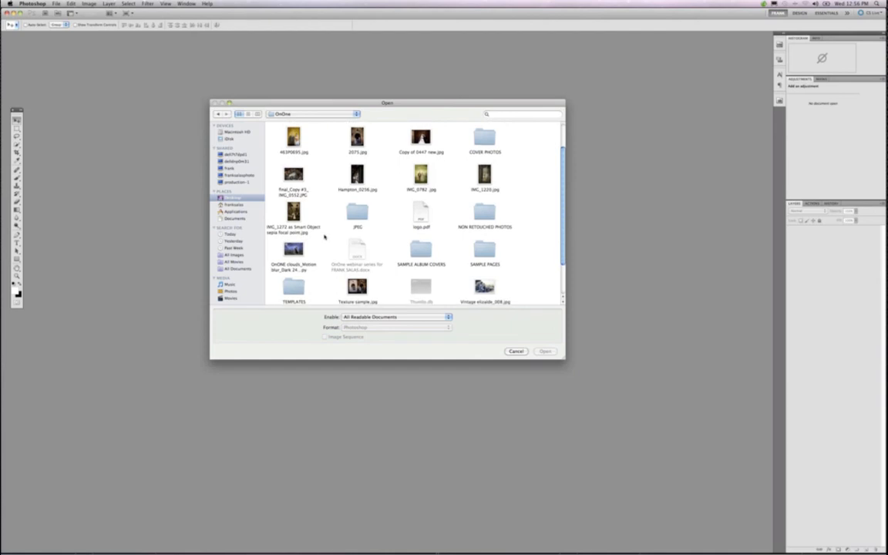
scroll(325, 238, up, 3)
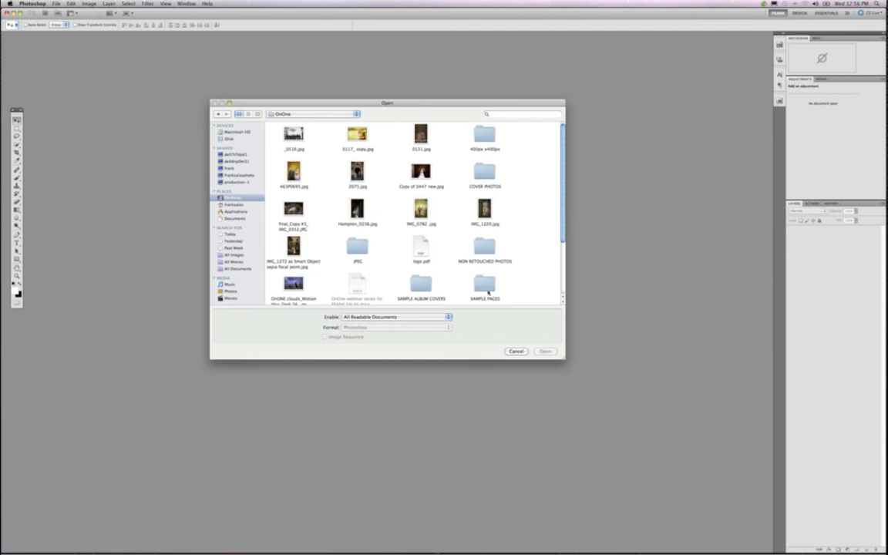
click(516, 351)
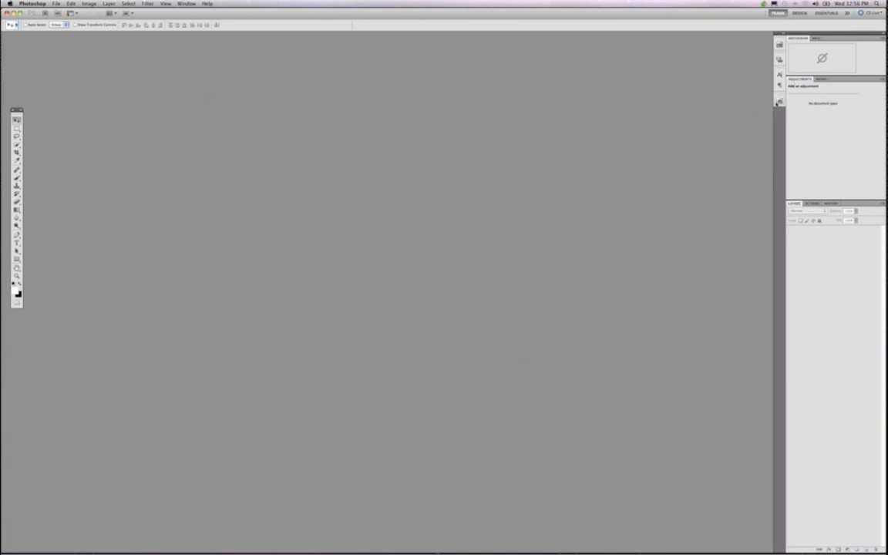
Display the list of installed onOne Software plug-ins.
click(779, 101)
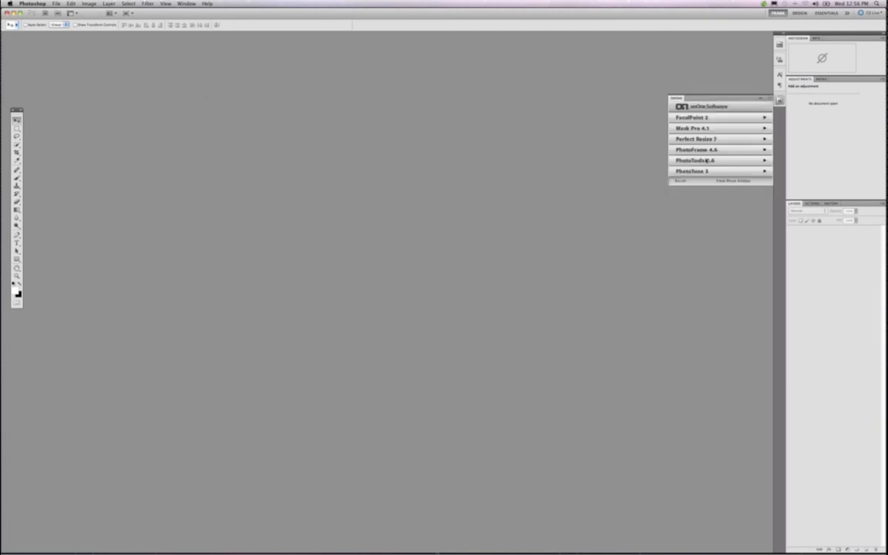